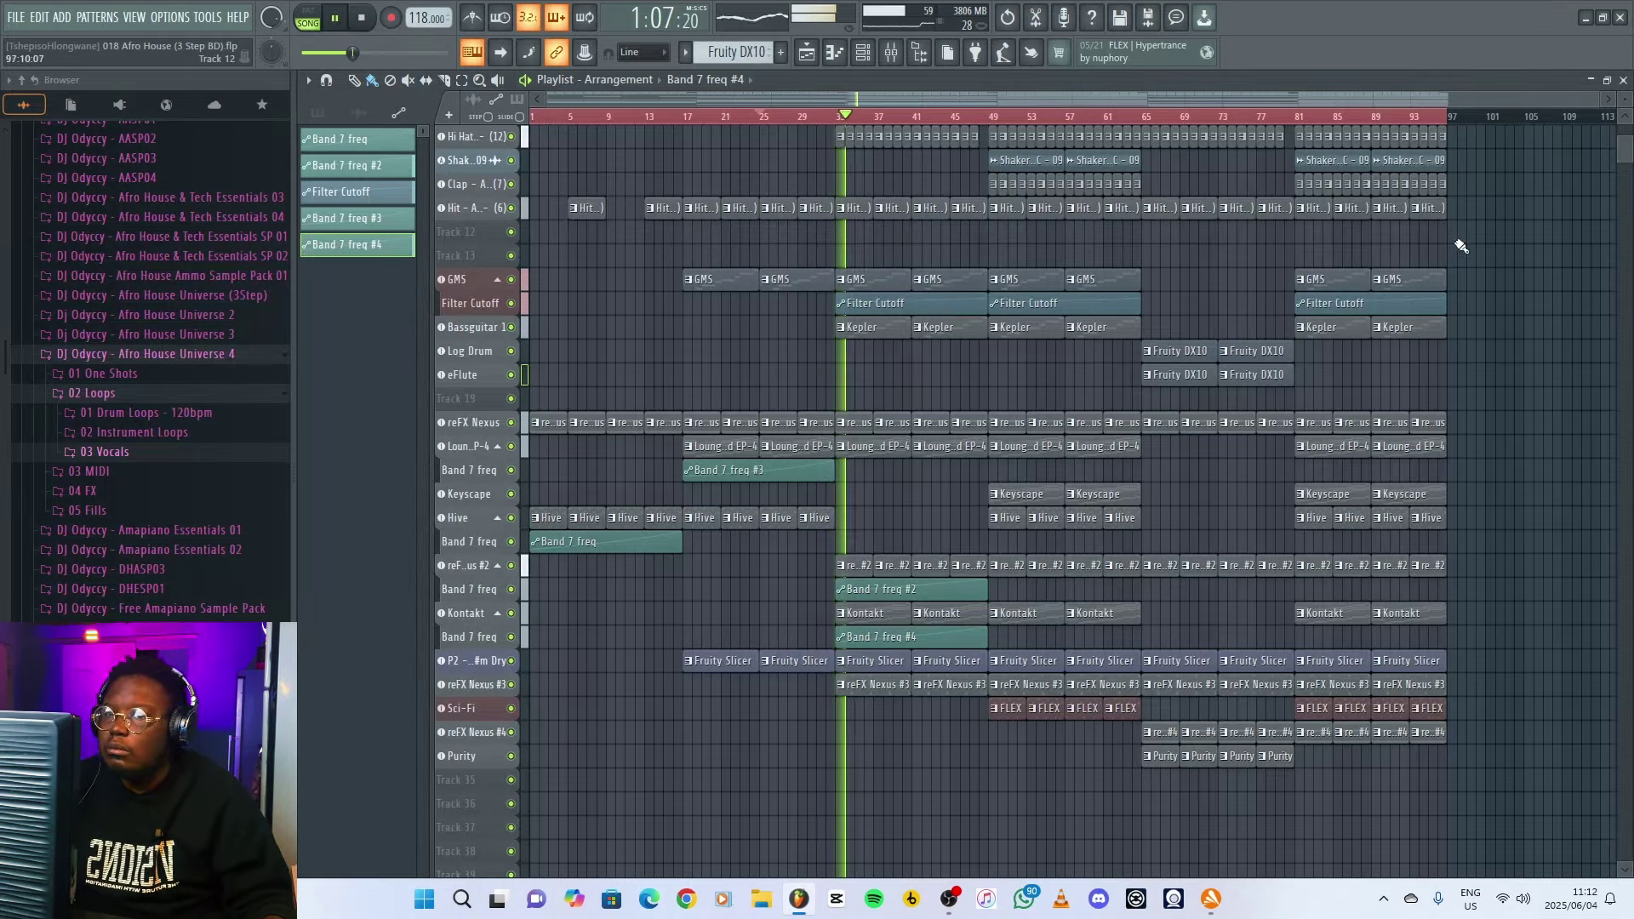
- Review all the tracks in the playlist while the arrangement plays, and stop playback
scroll(1508, 247, "up", 4)
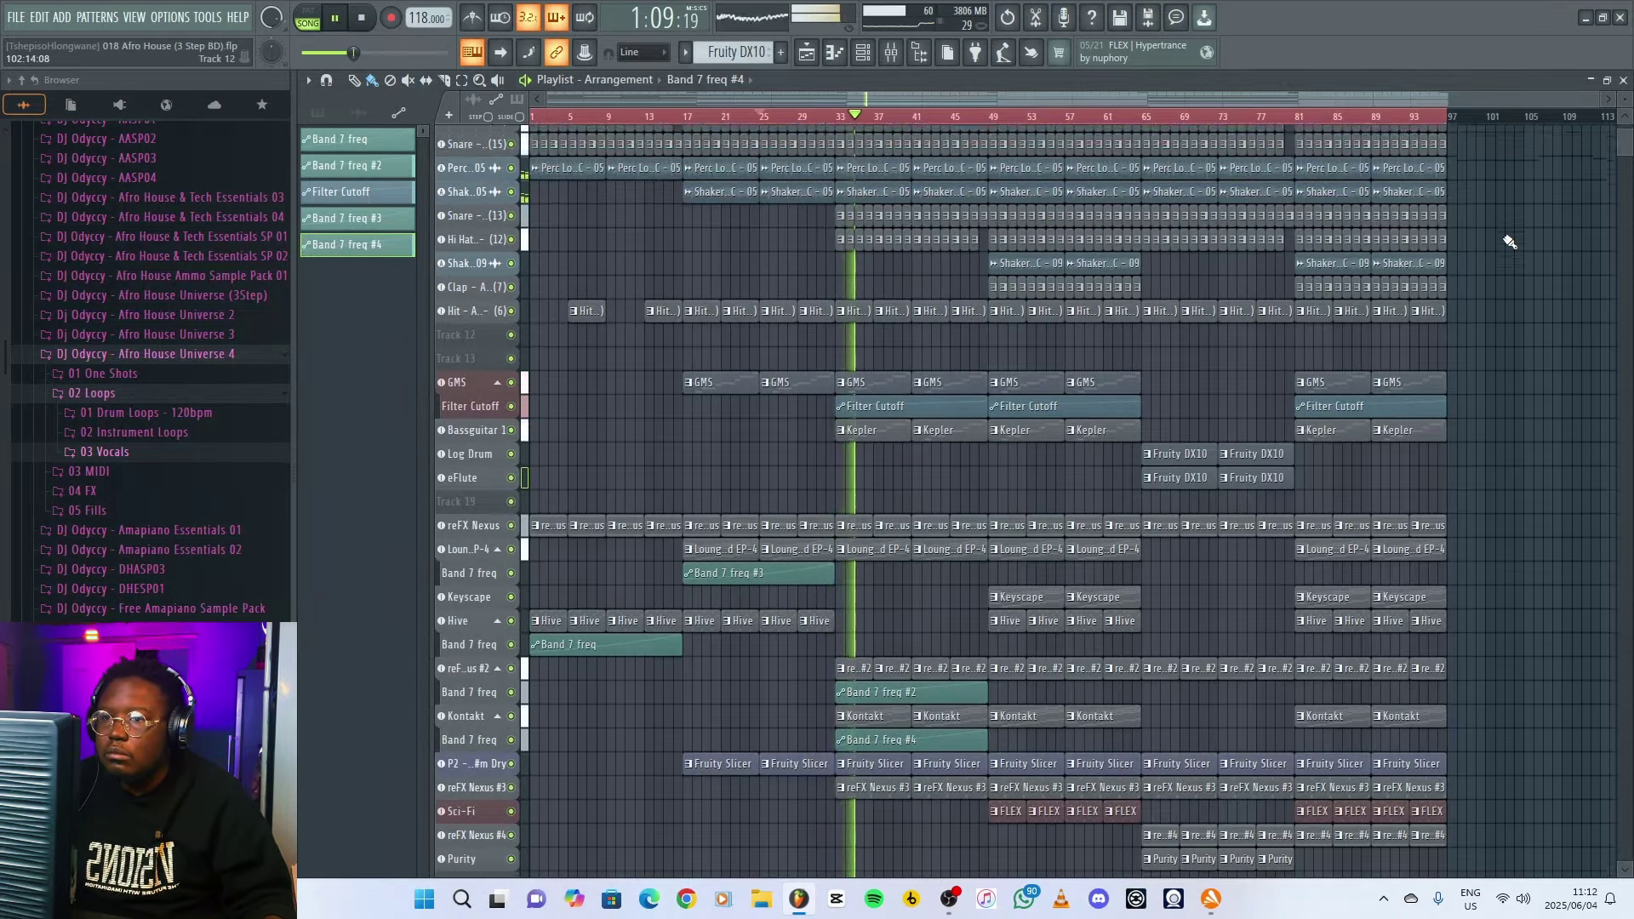
scroll(1508, 242, "up", 1)
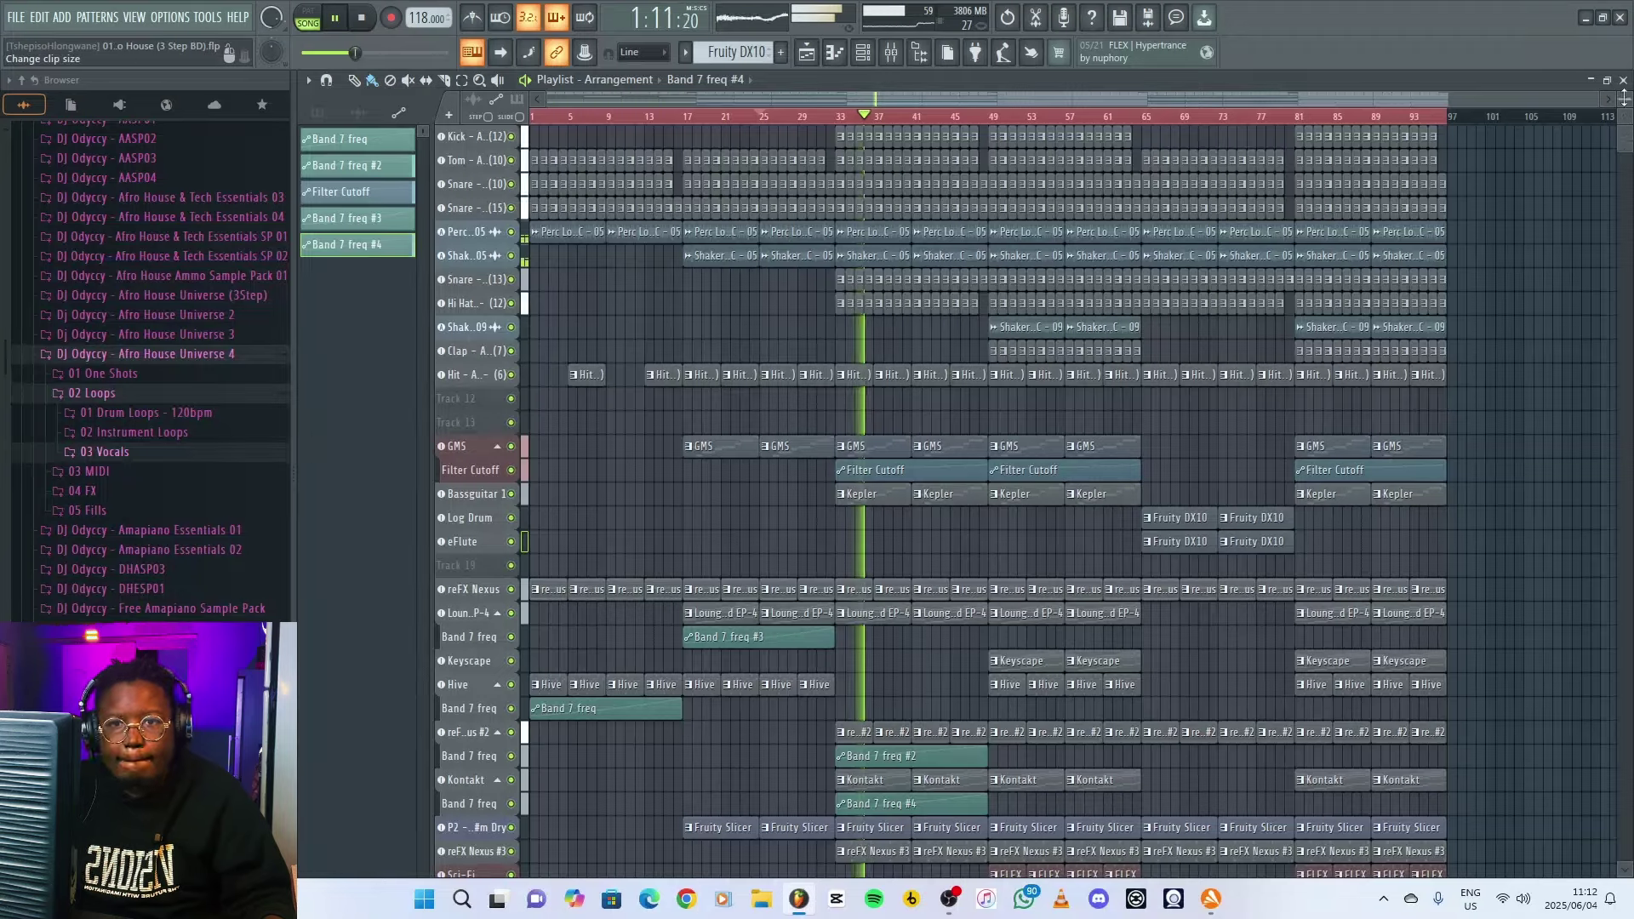
left_click_drag(1624, 100, 1625, 98)
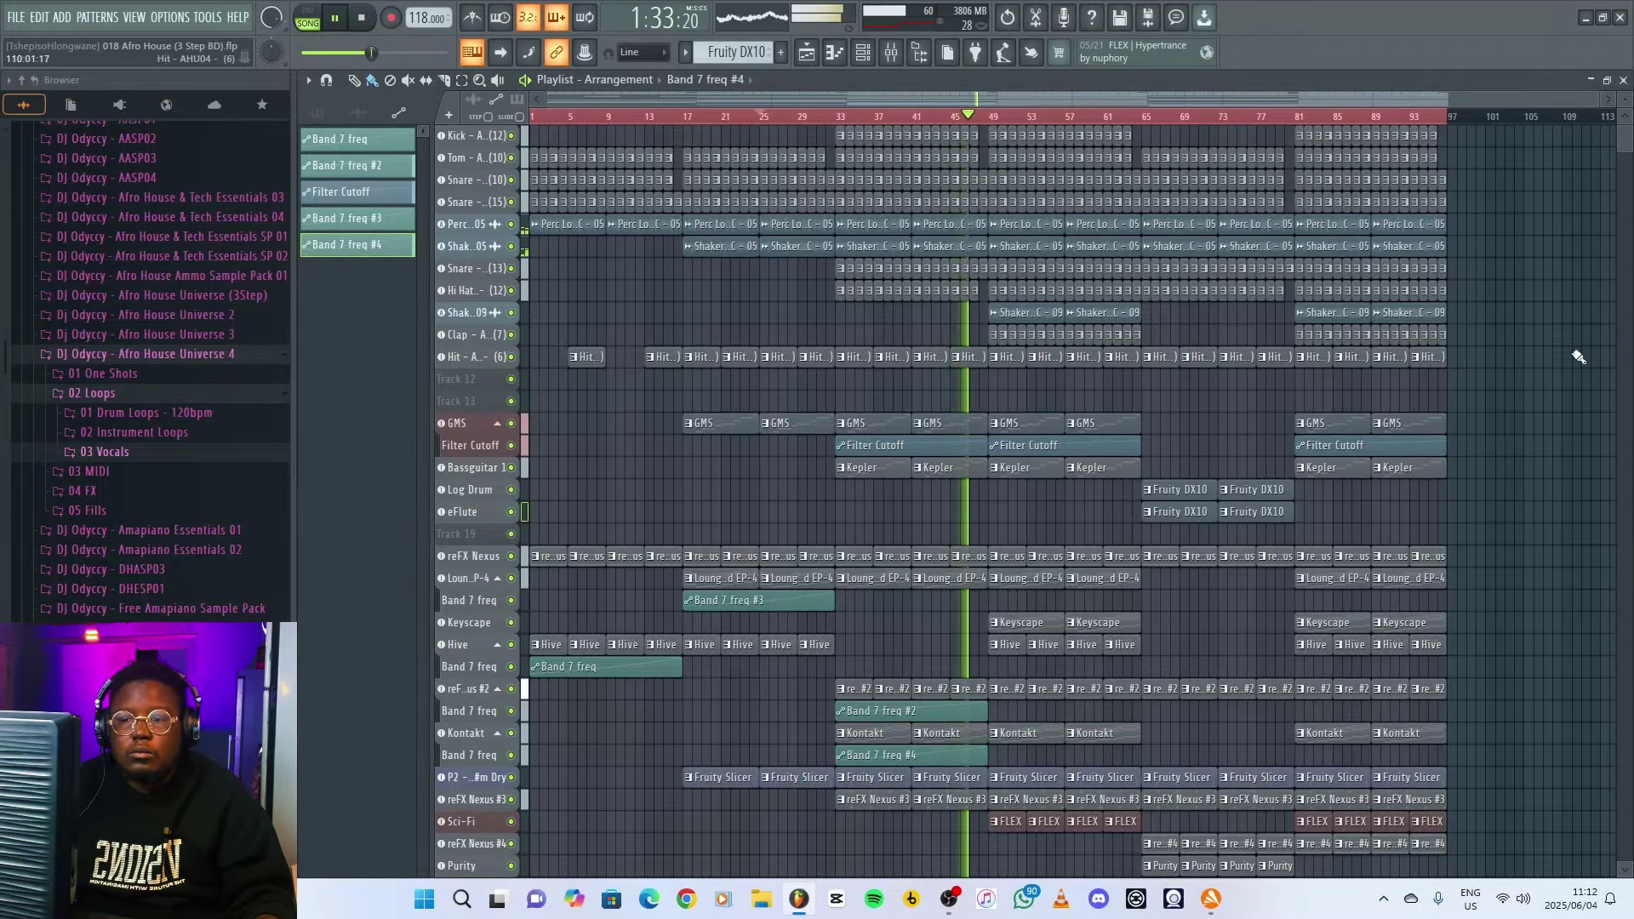
scroll(1546, 413, "down", 4)
scroll(1547, 413, "down", 3)
scroll(1547, 412, "up", 7)
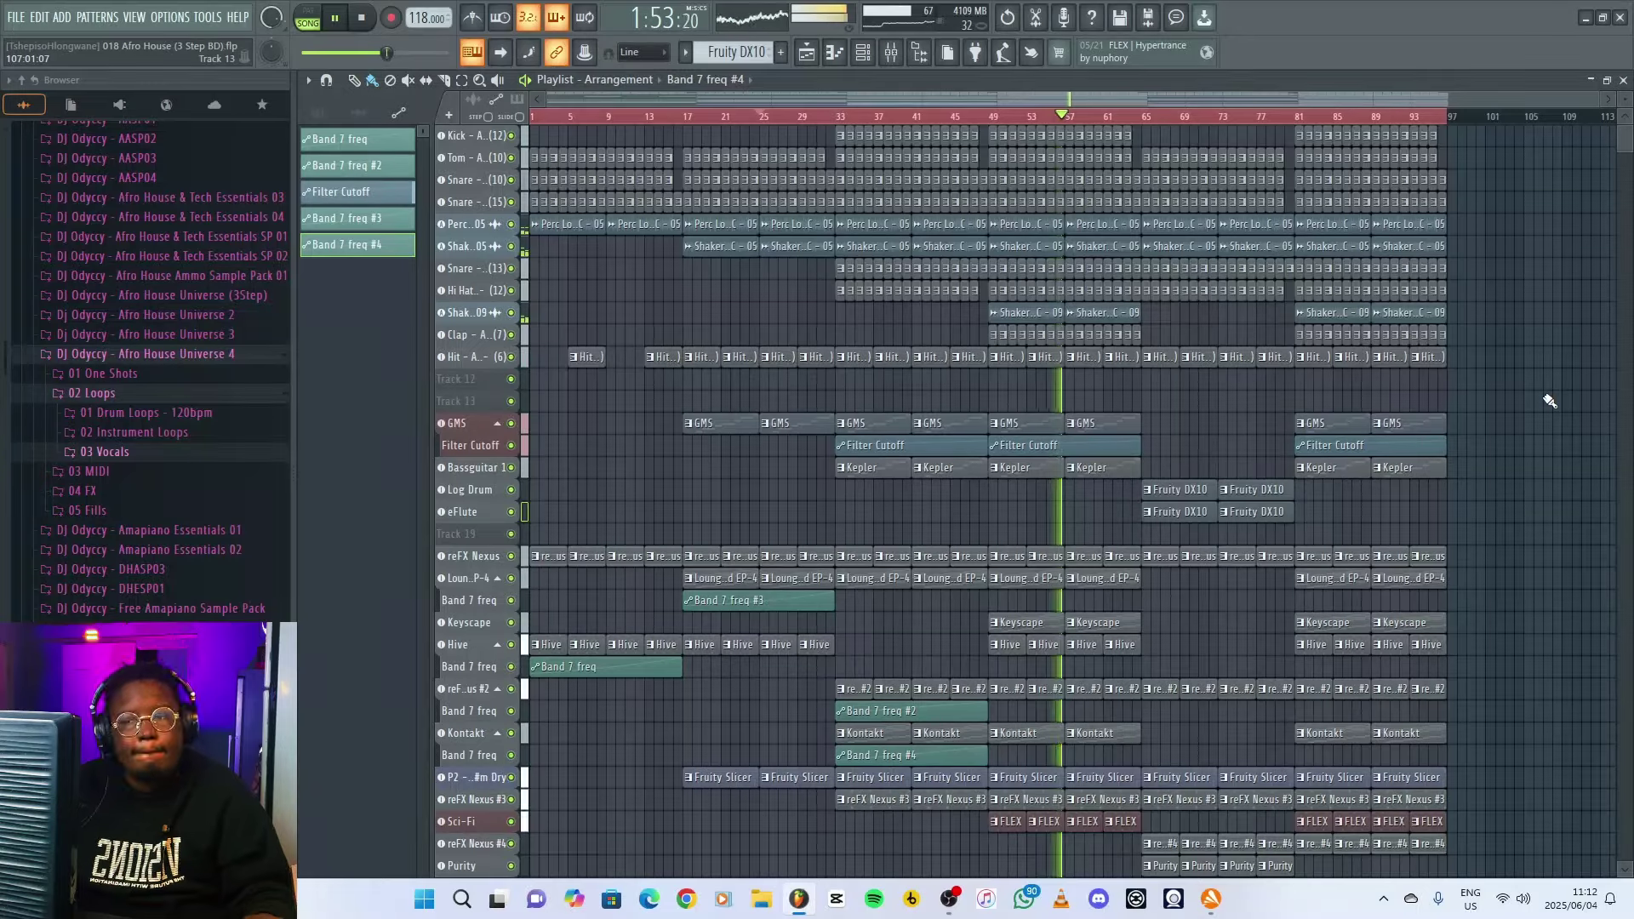
key("space")
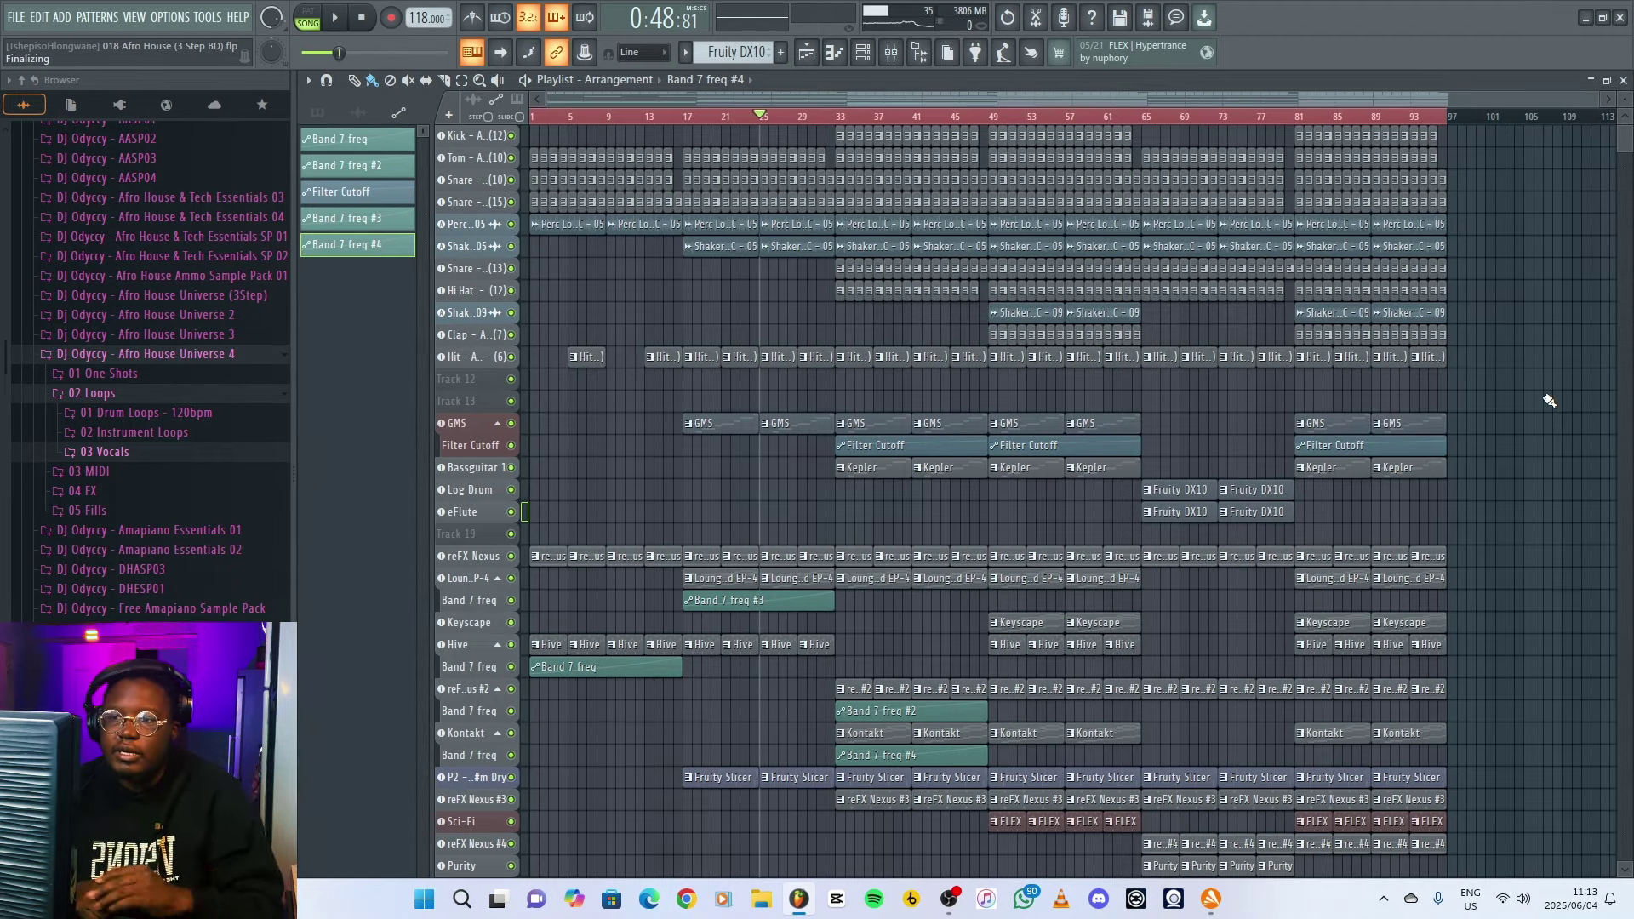
- Select the section from bar 49 to bar 65 for looped playback, solo the Kick track and pick its pattern
left_click(996, 116)
left_click_drag(1146, 116, 990, 122)
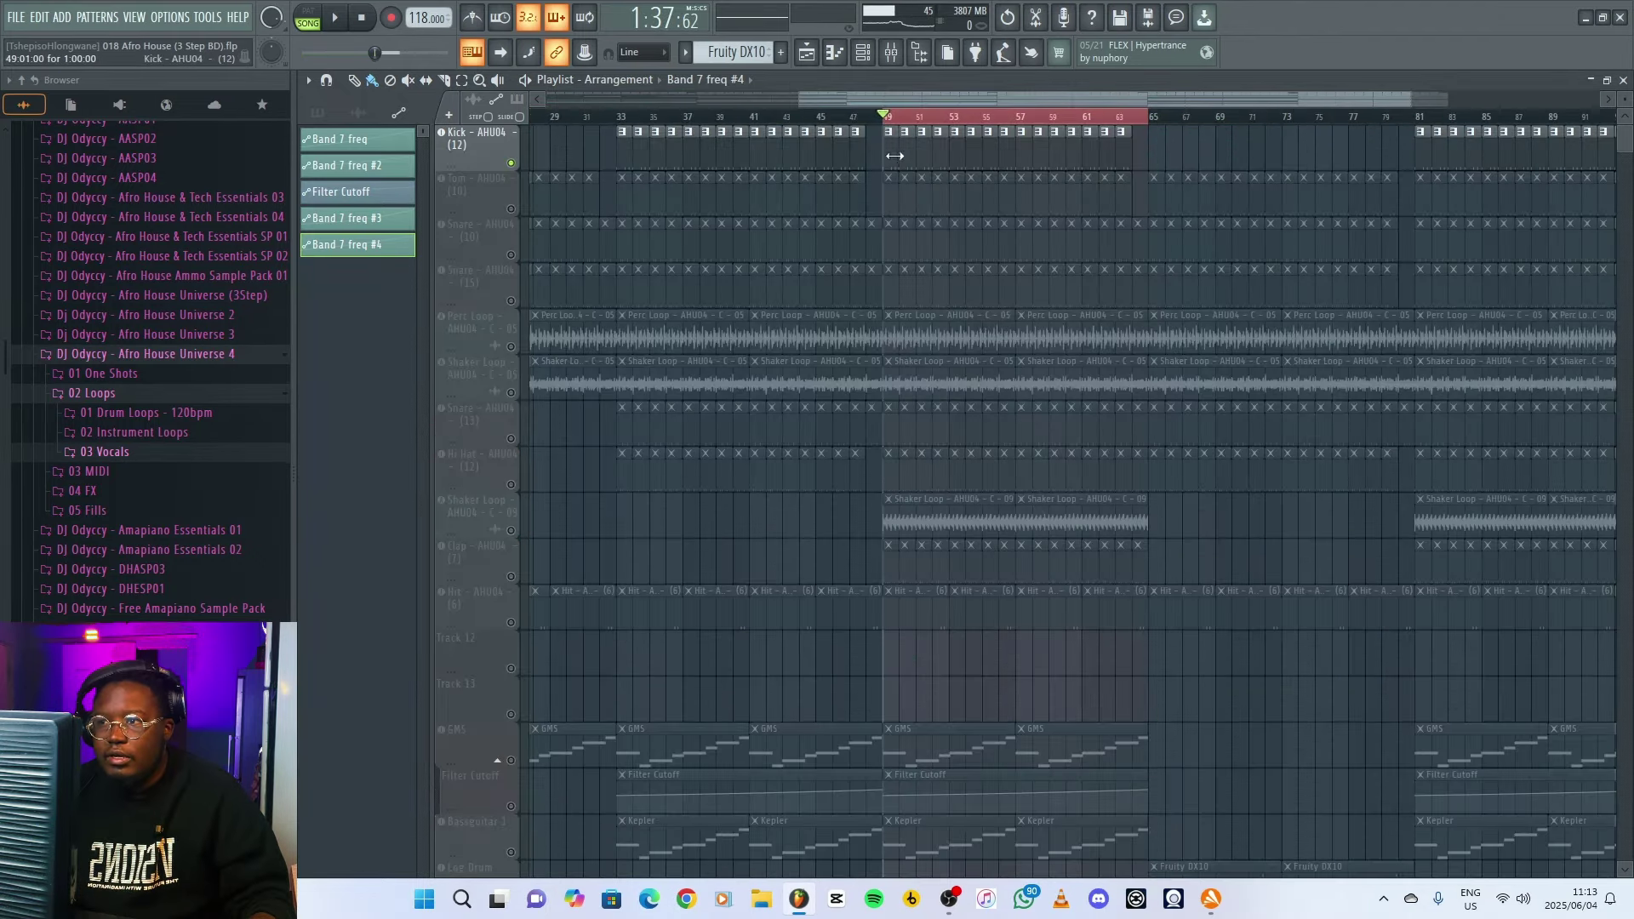
left_click(888, 154)
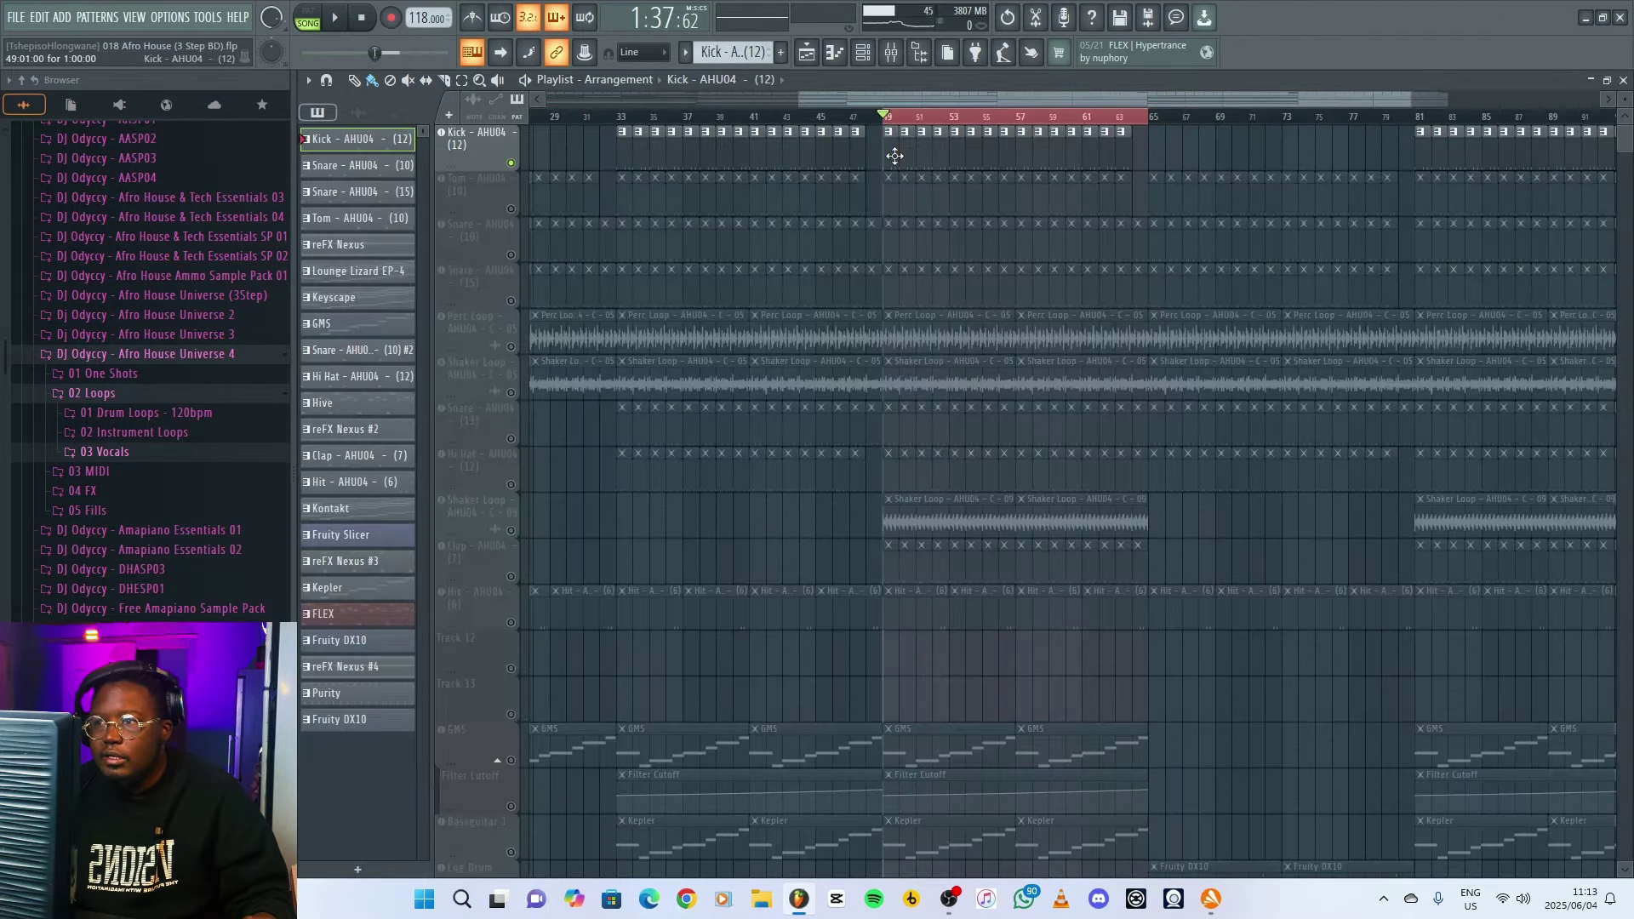
- Inspect the kick's sampler settings and its step pattern in the channel rack while playing it soloed
left_click(487, 144)
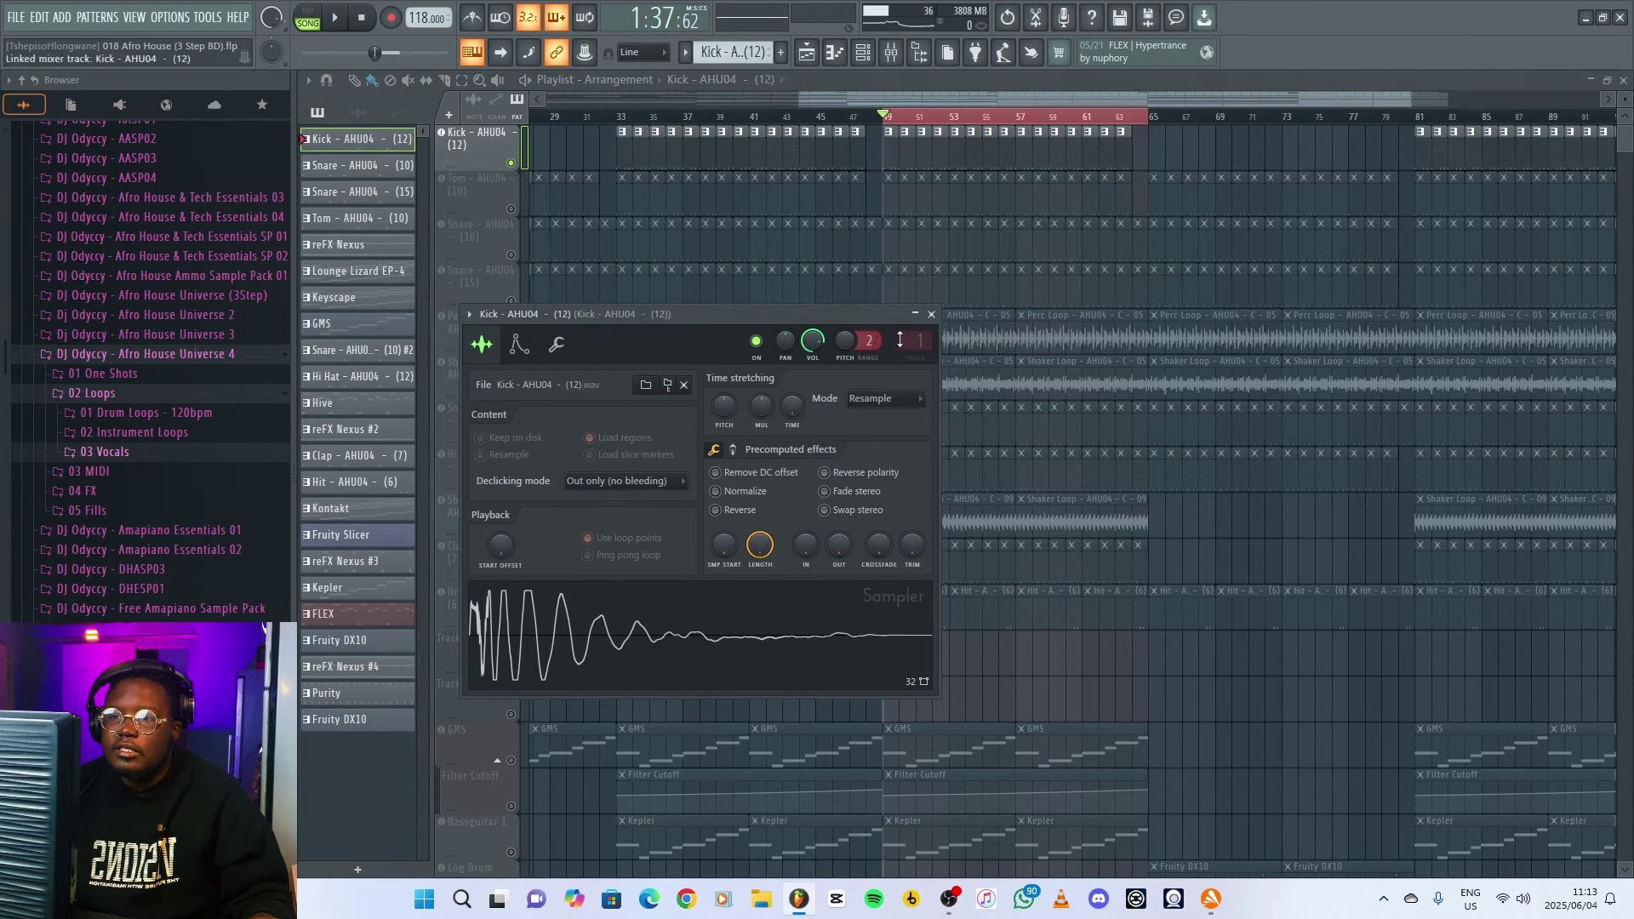
left_click(931, 314)
key("space")
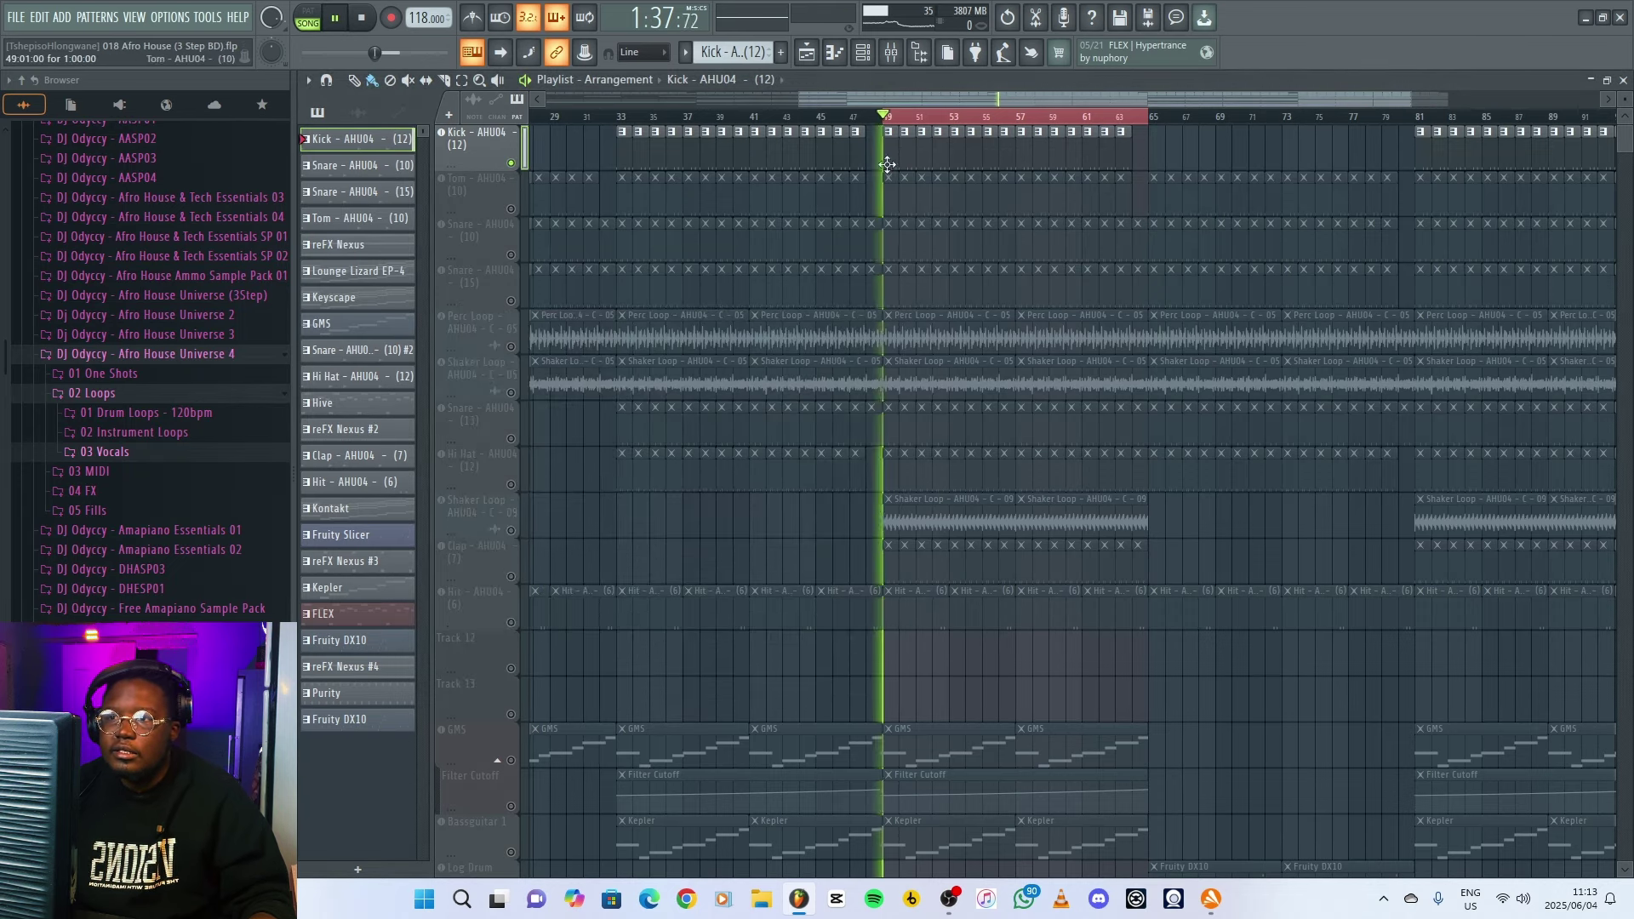
left_click(865, 53)
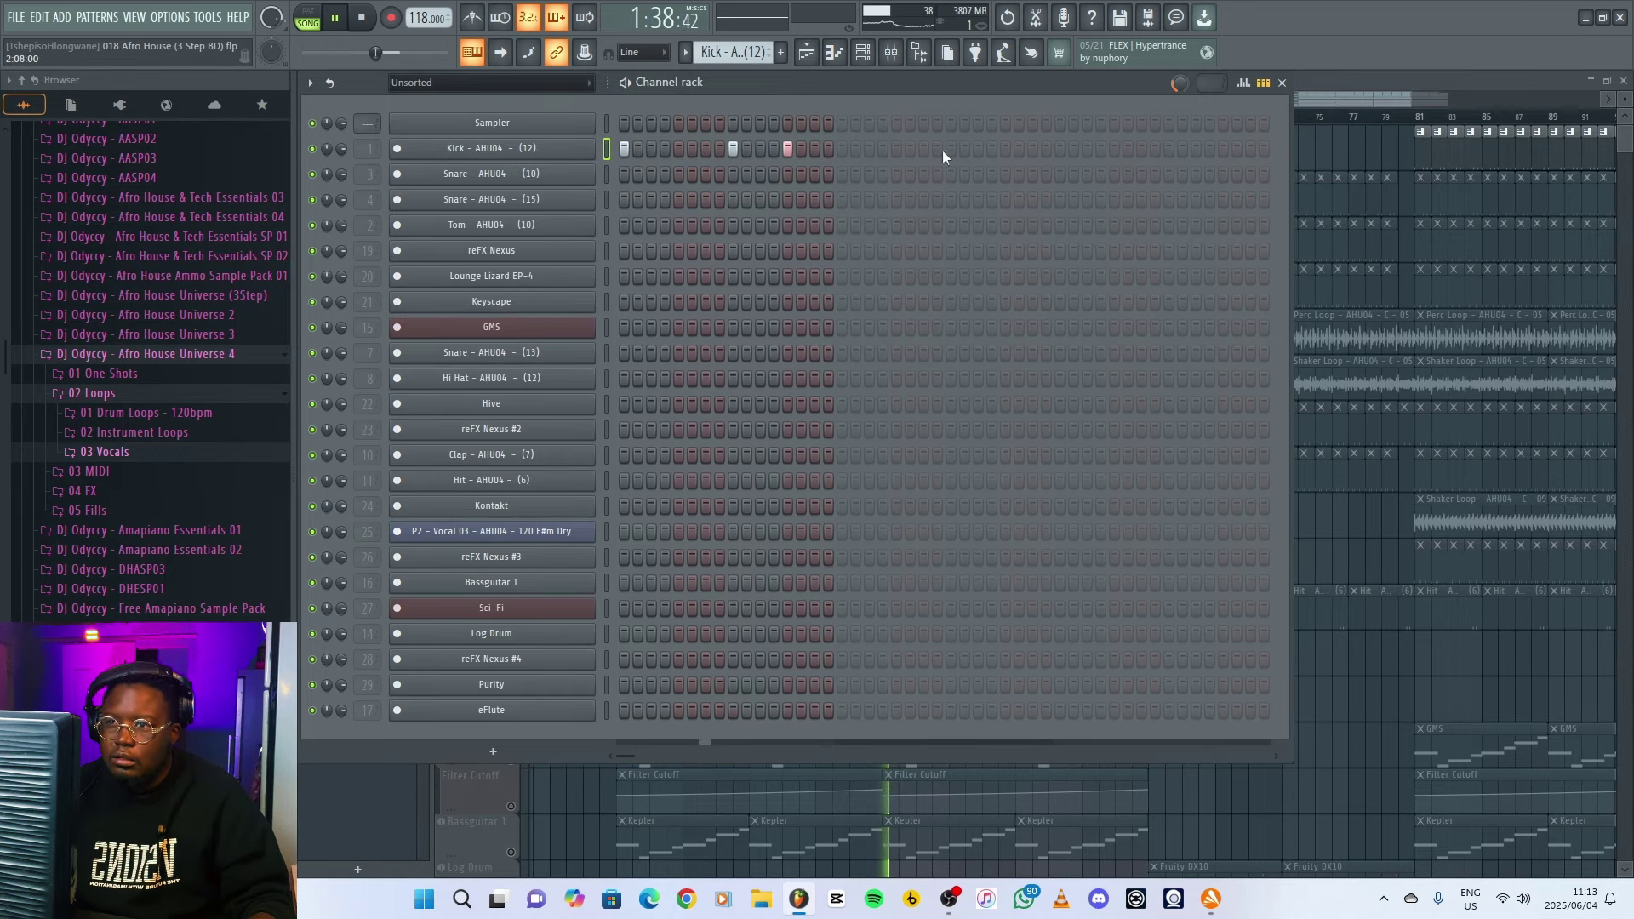
left_click(1367, 81)
key("space")
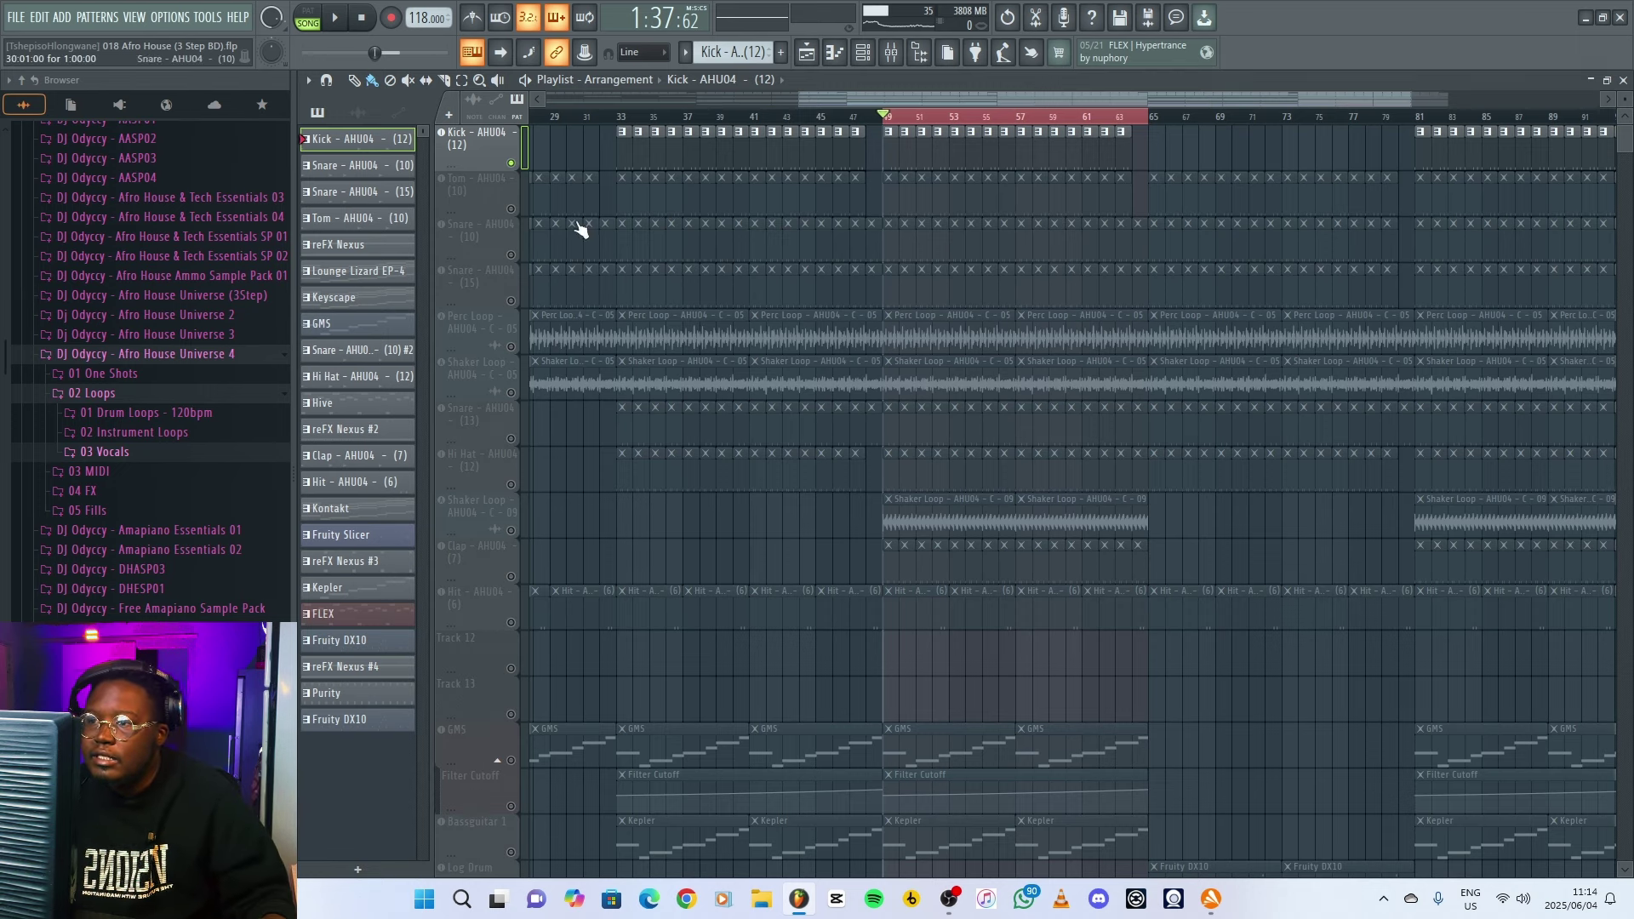
- Unmute the Tom track, change to pattern mode and audition the Tom pattern's steps in the channel rack
left_click(511, 208)
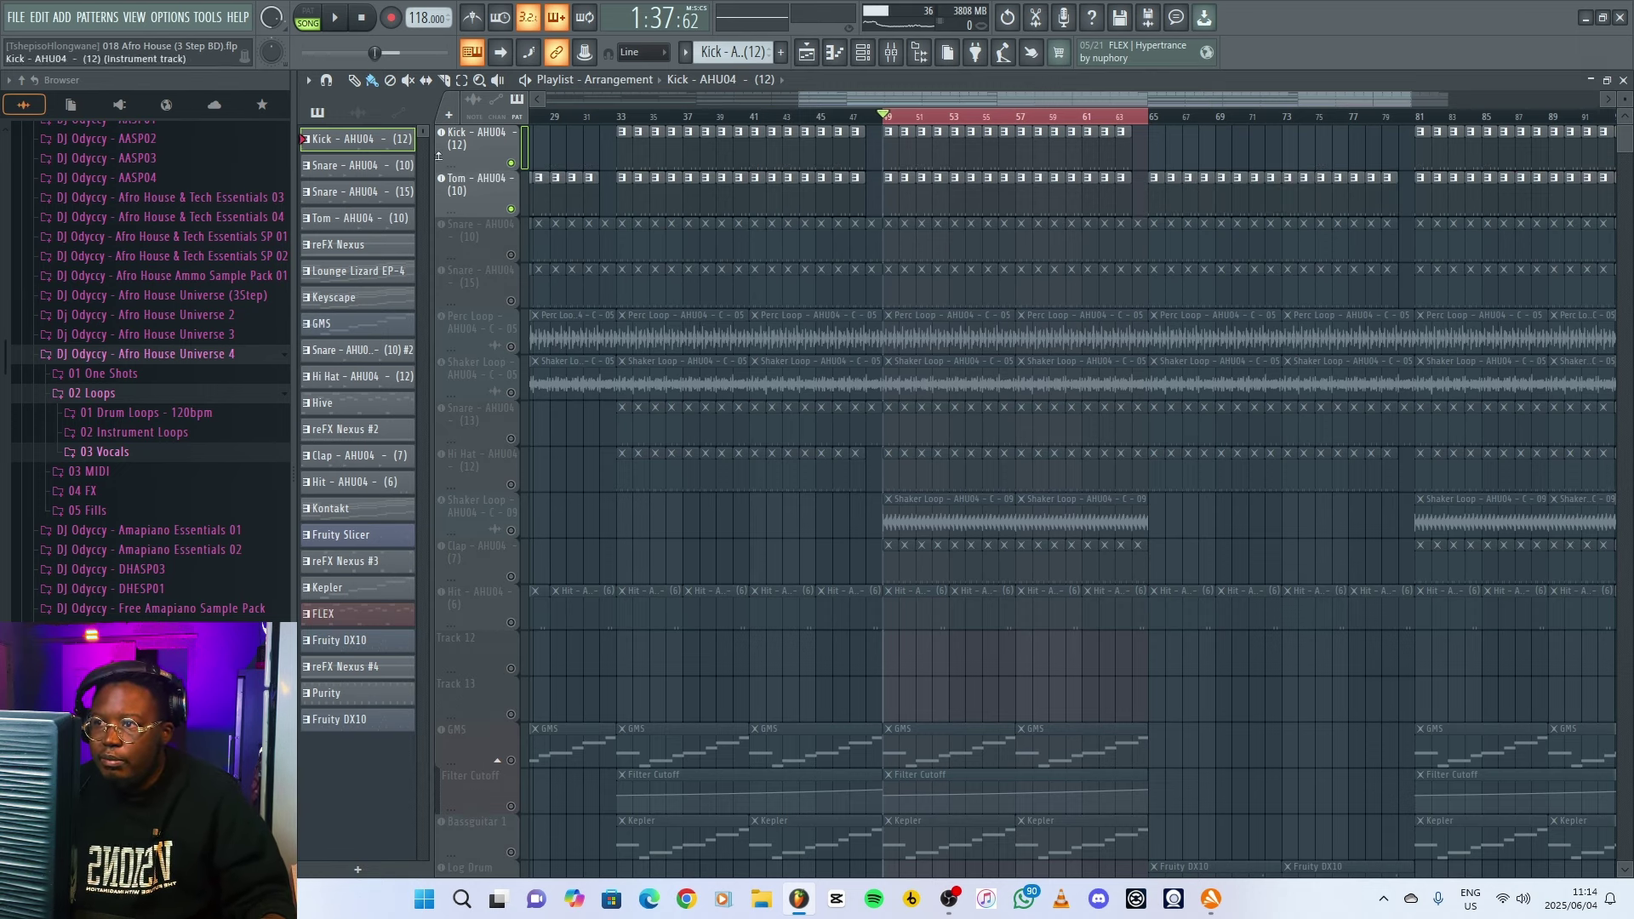
key("l")
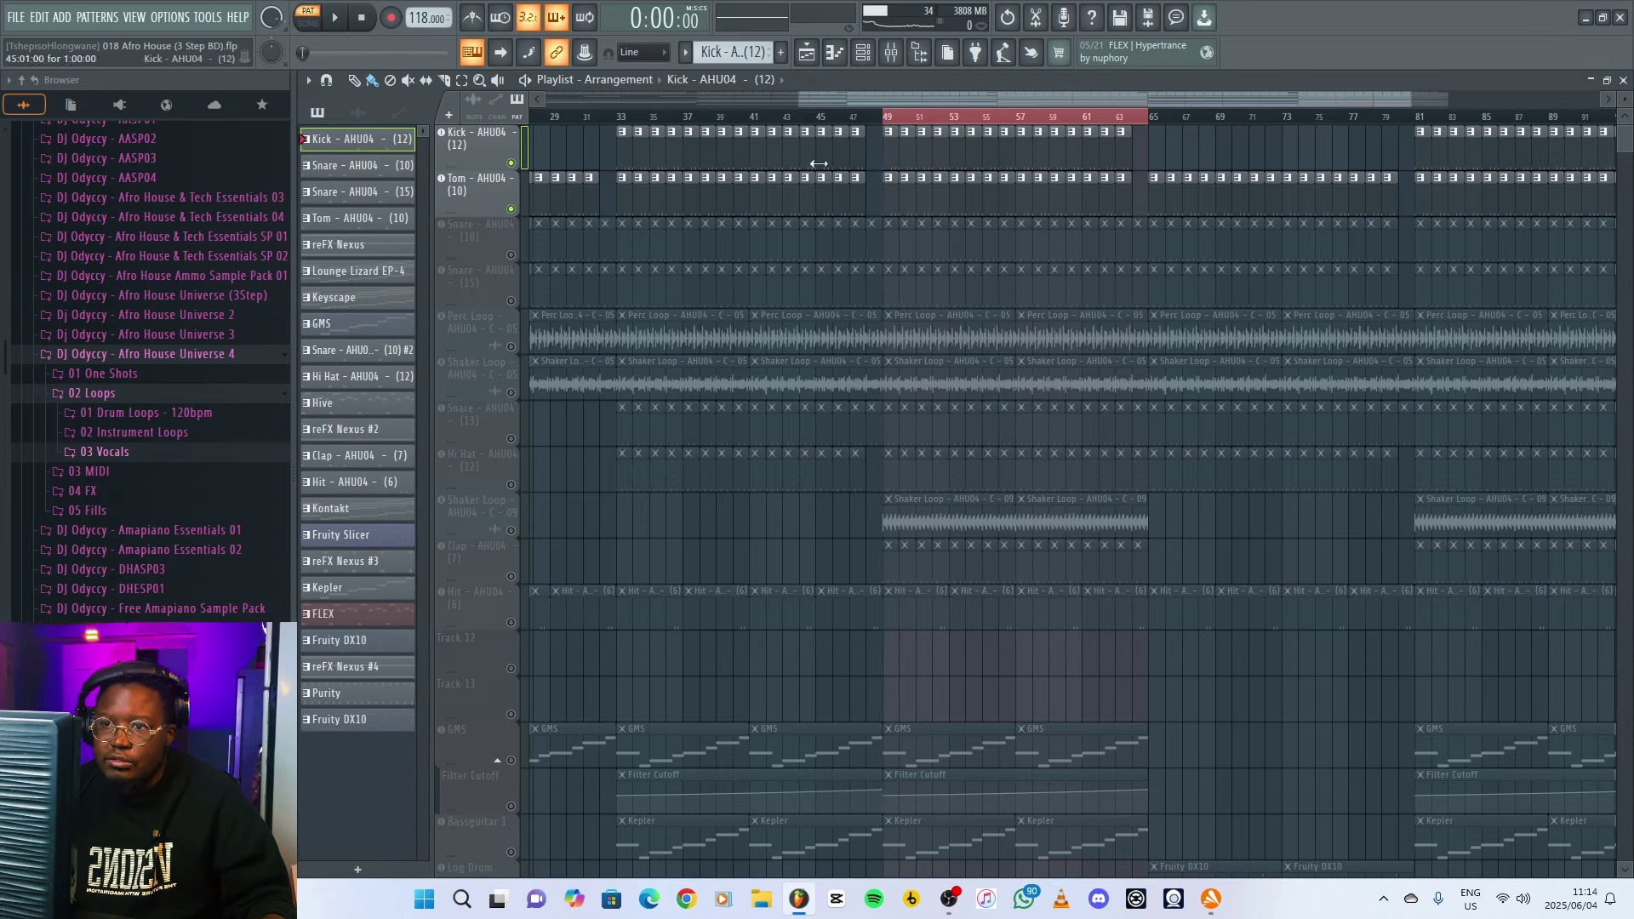
left_click(889, 201)
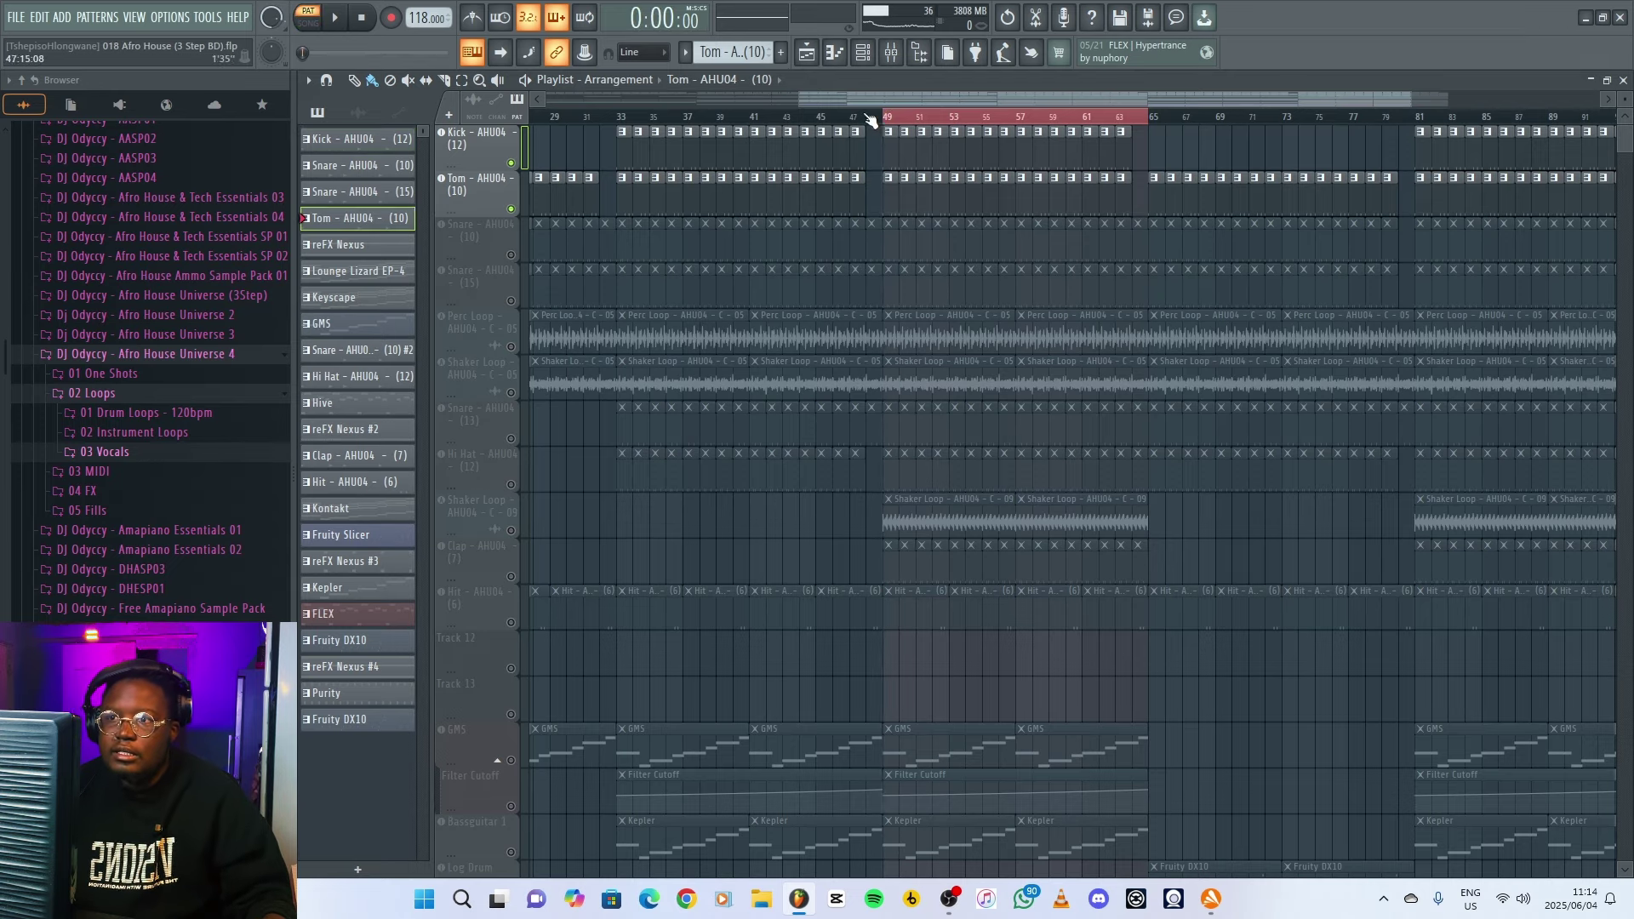
left_click(835, 52)
left_click(834, 52)
left_click(863, 52)
key("space")
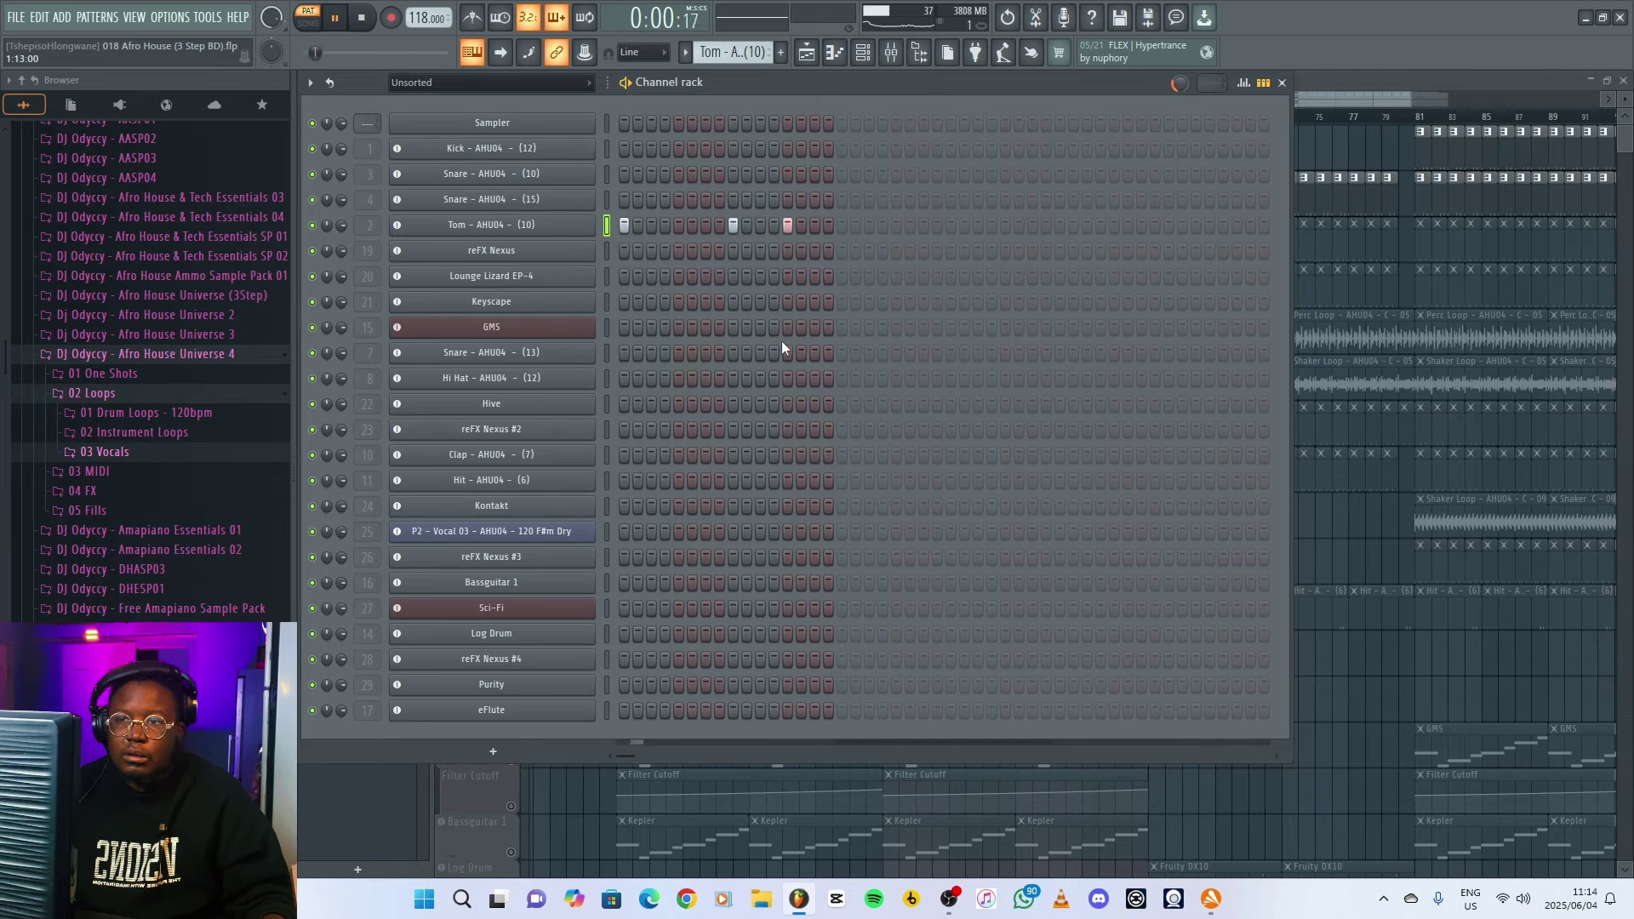
key("space")
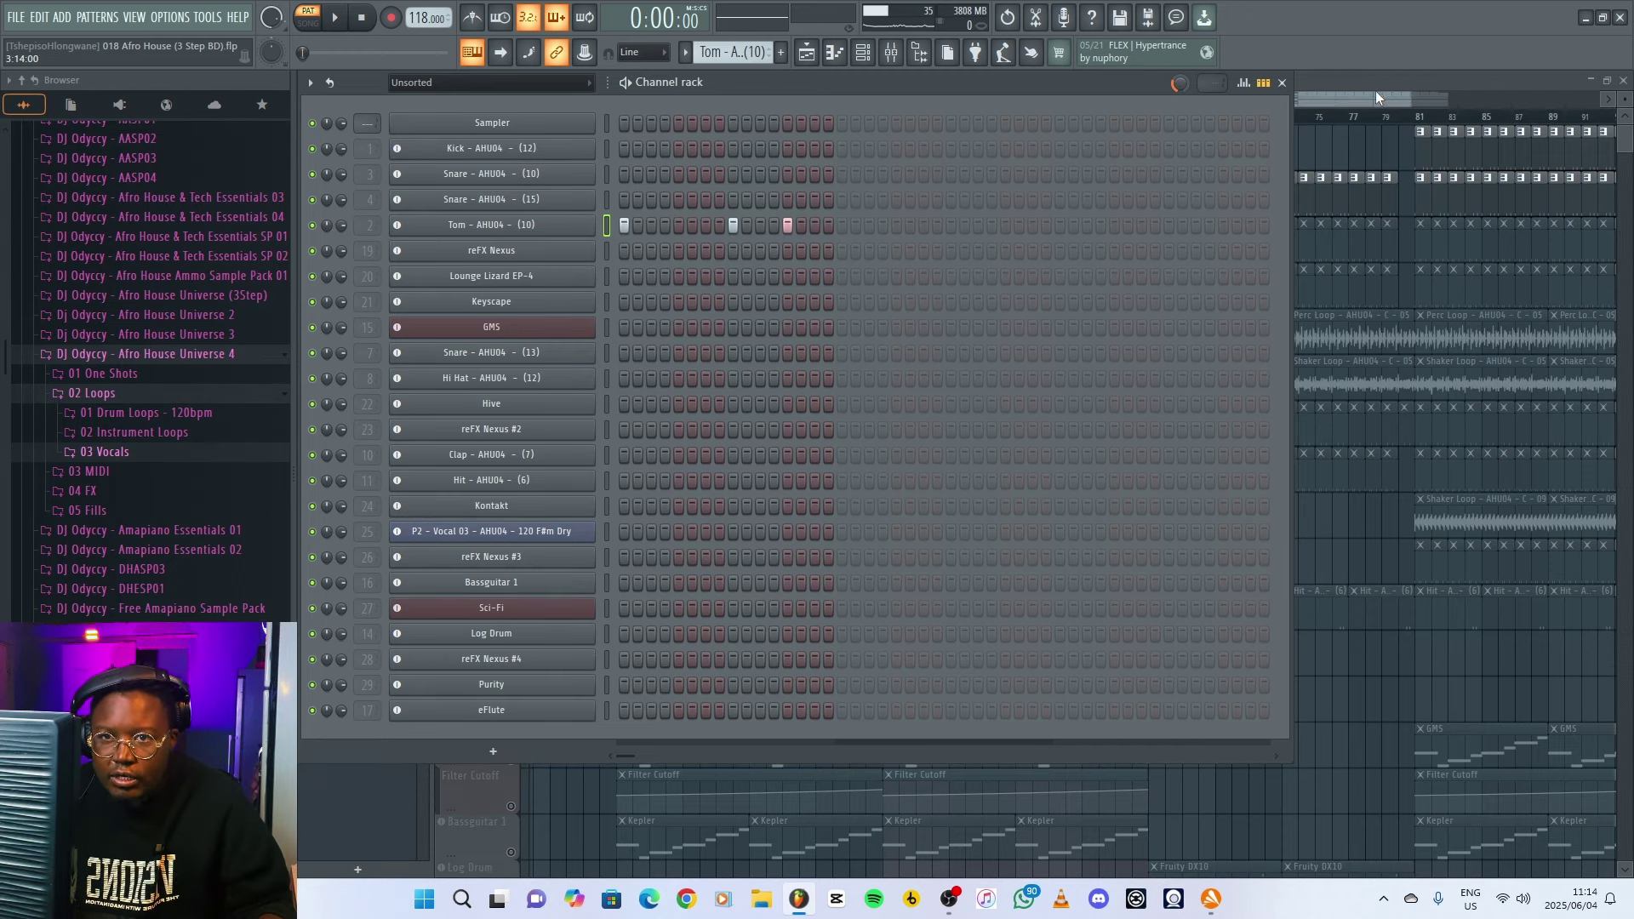
left_click(1368, 94)
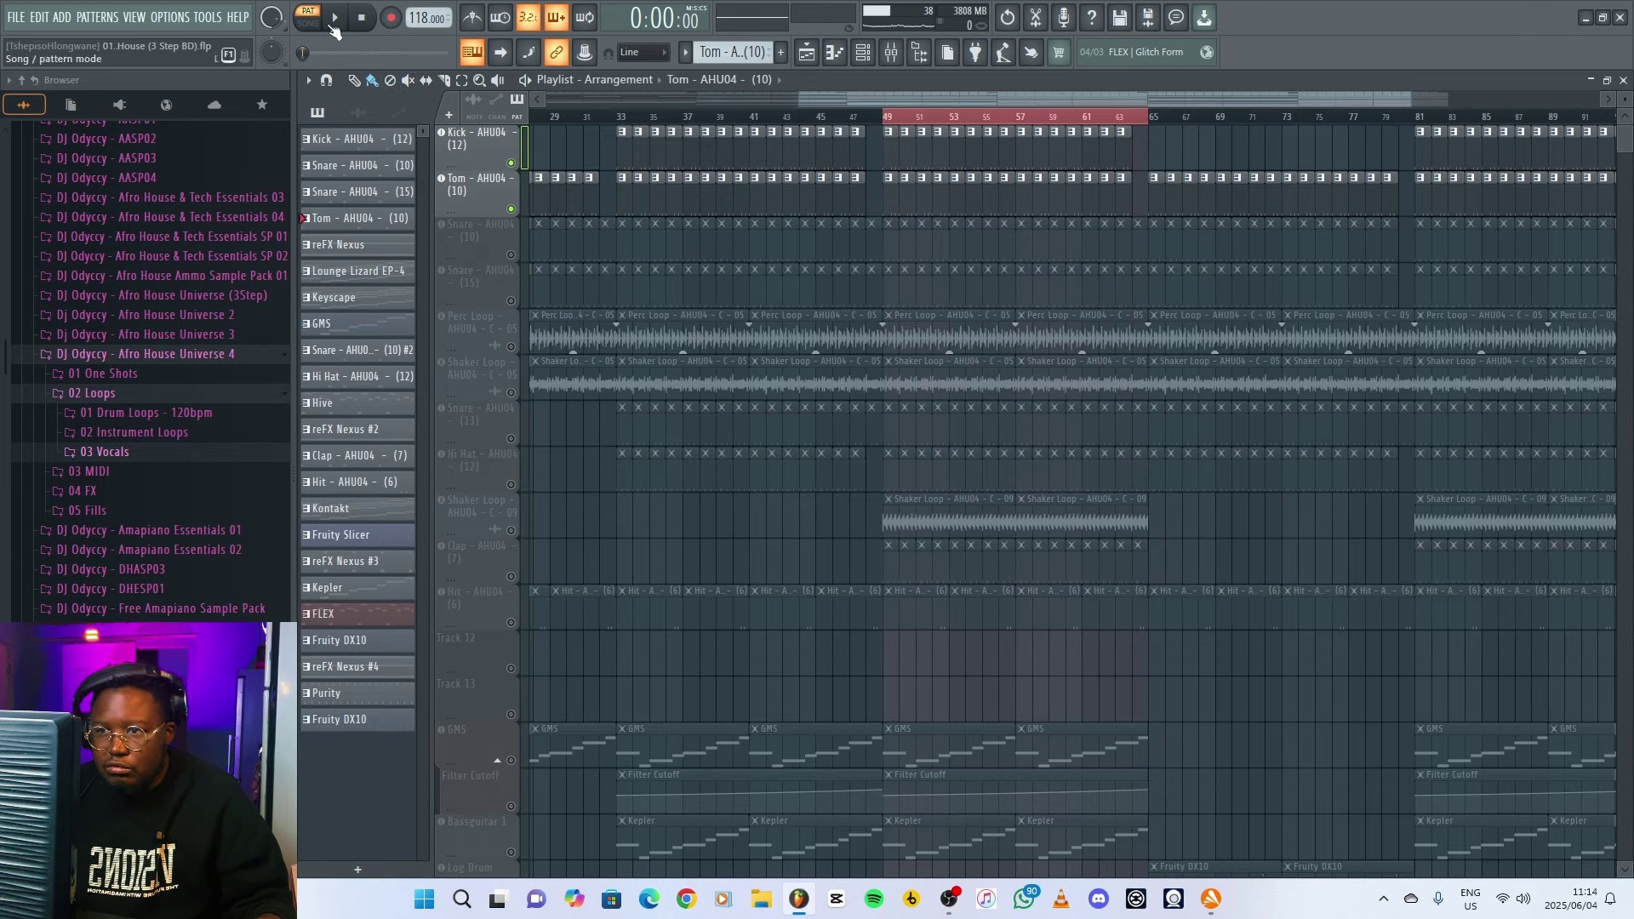
- Unmute the Snare (10) track and audition its pattern while viewing the steps in the channel rack
left_click(512, 255)
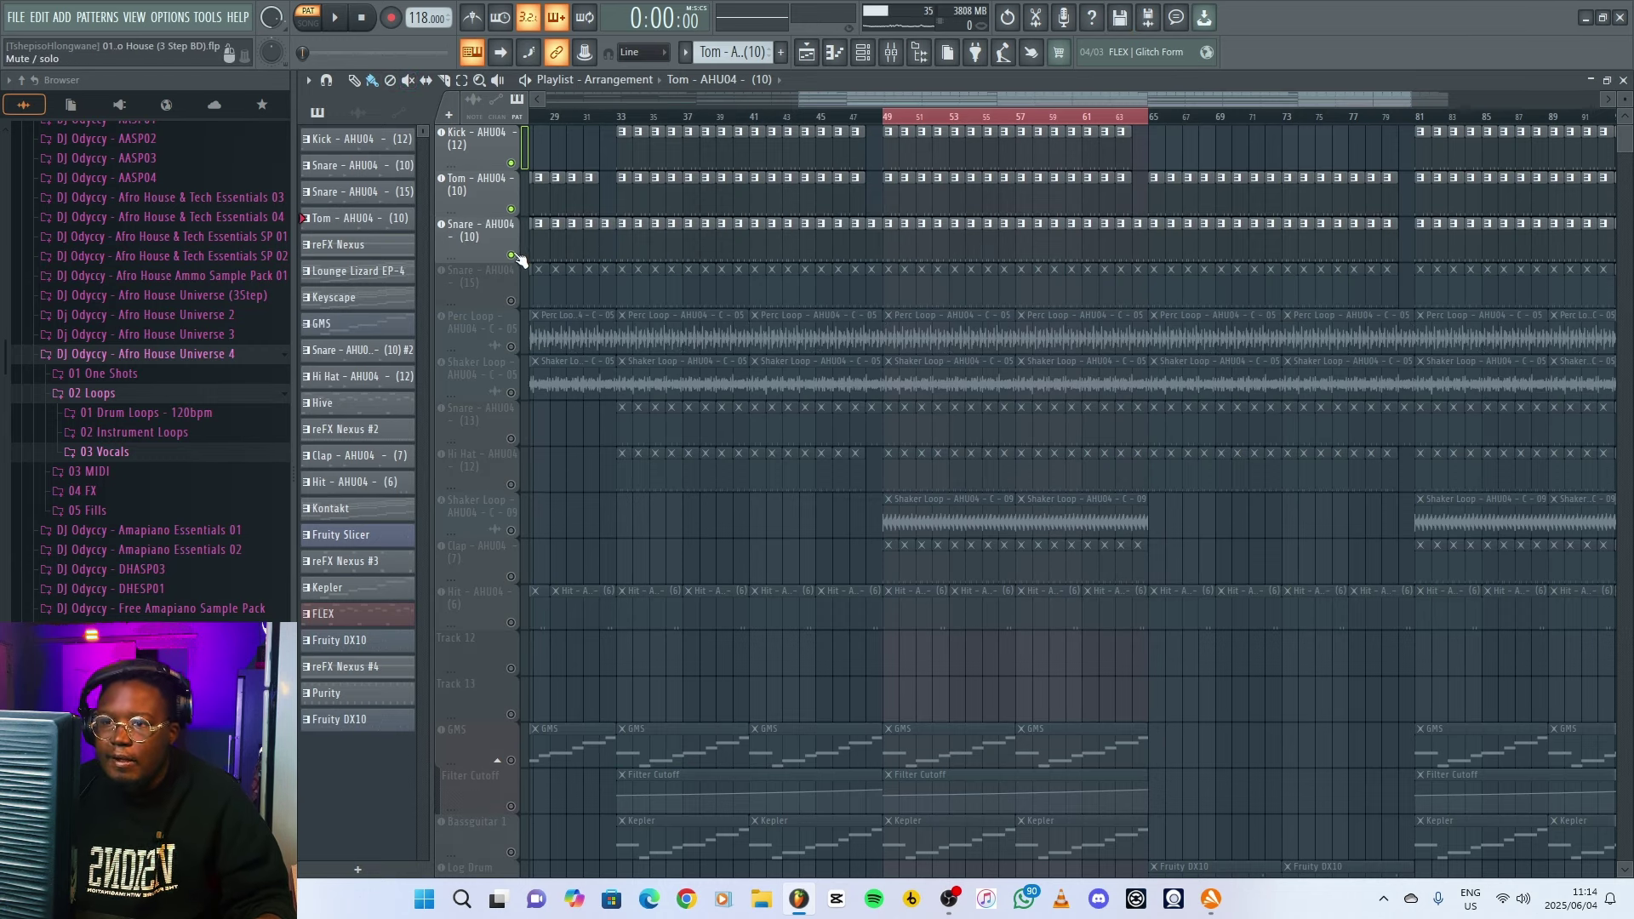
left_click(888, 250)
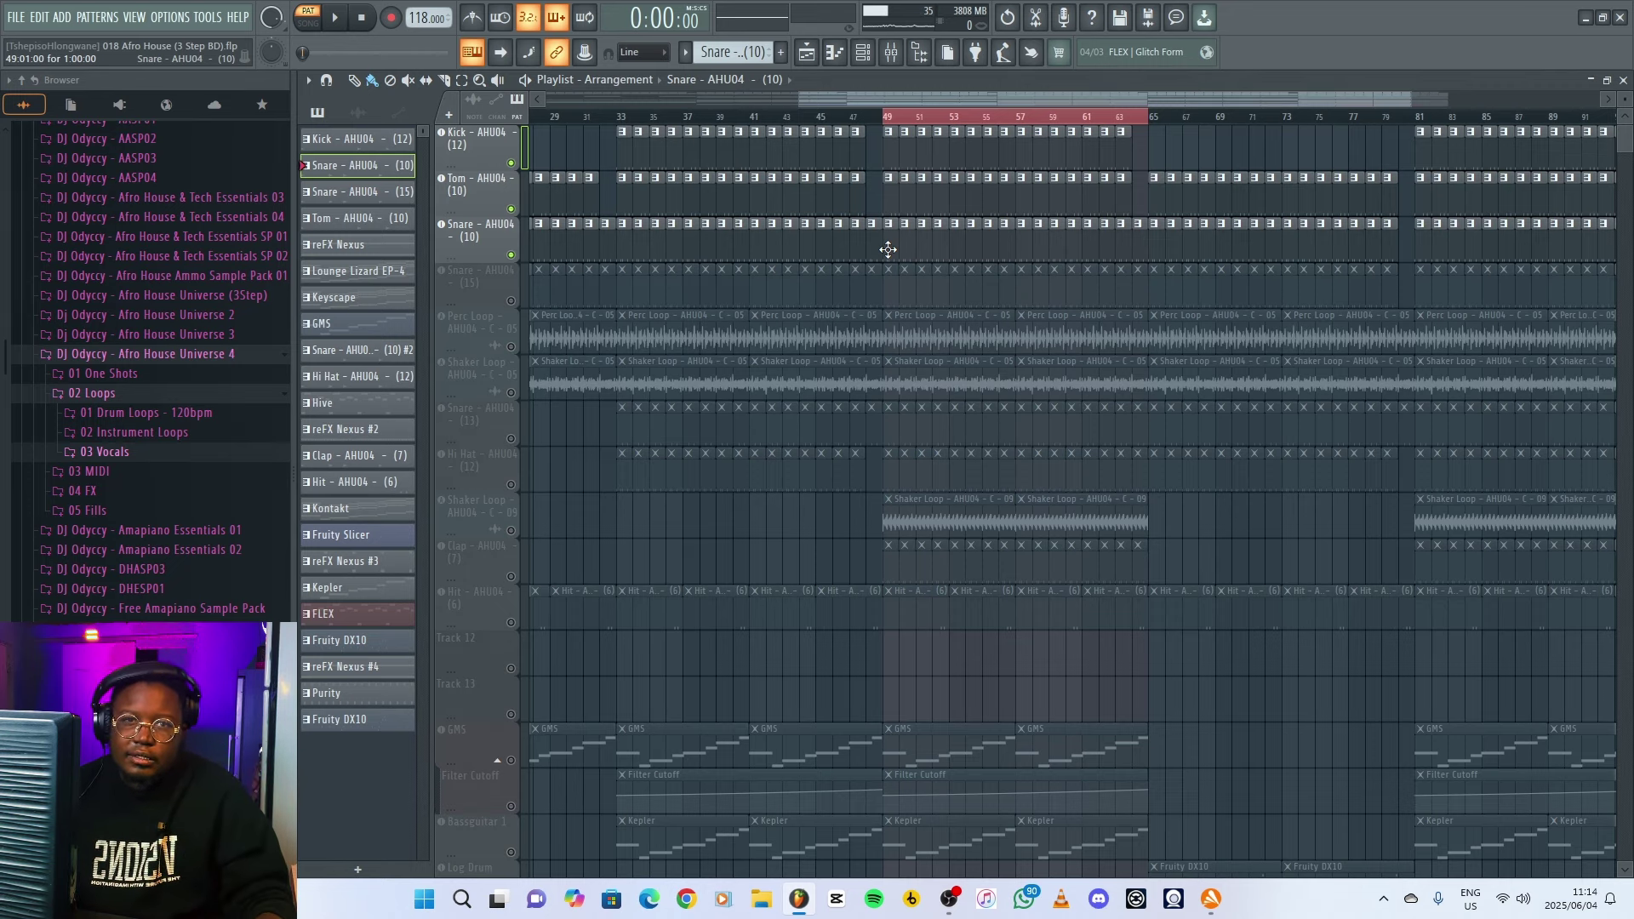
double_click(887, 250)
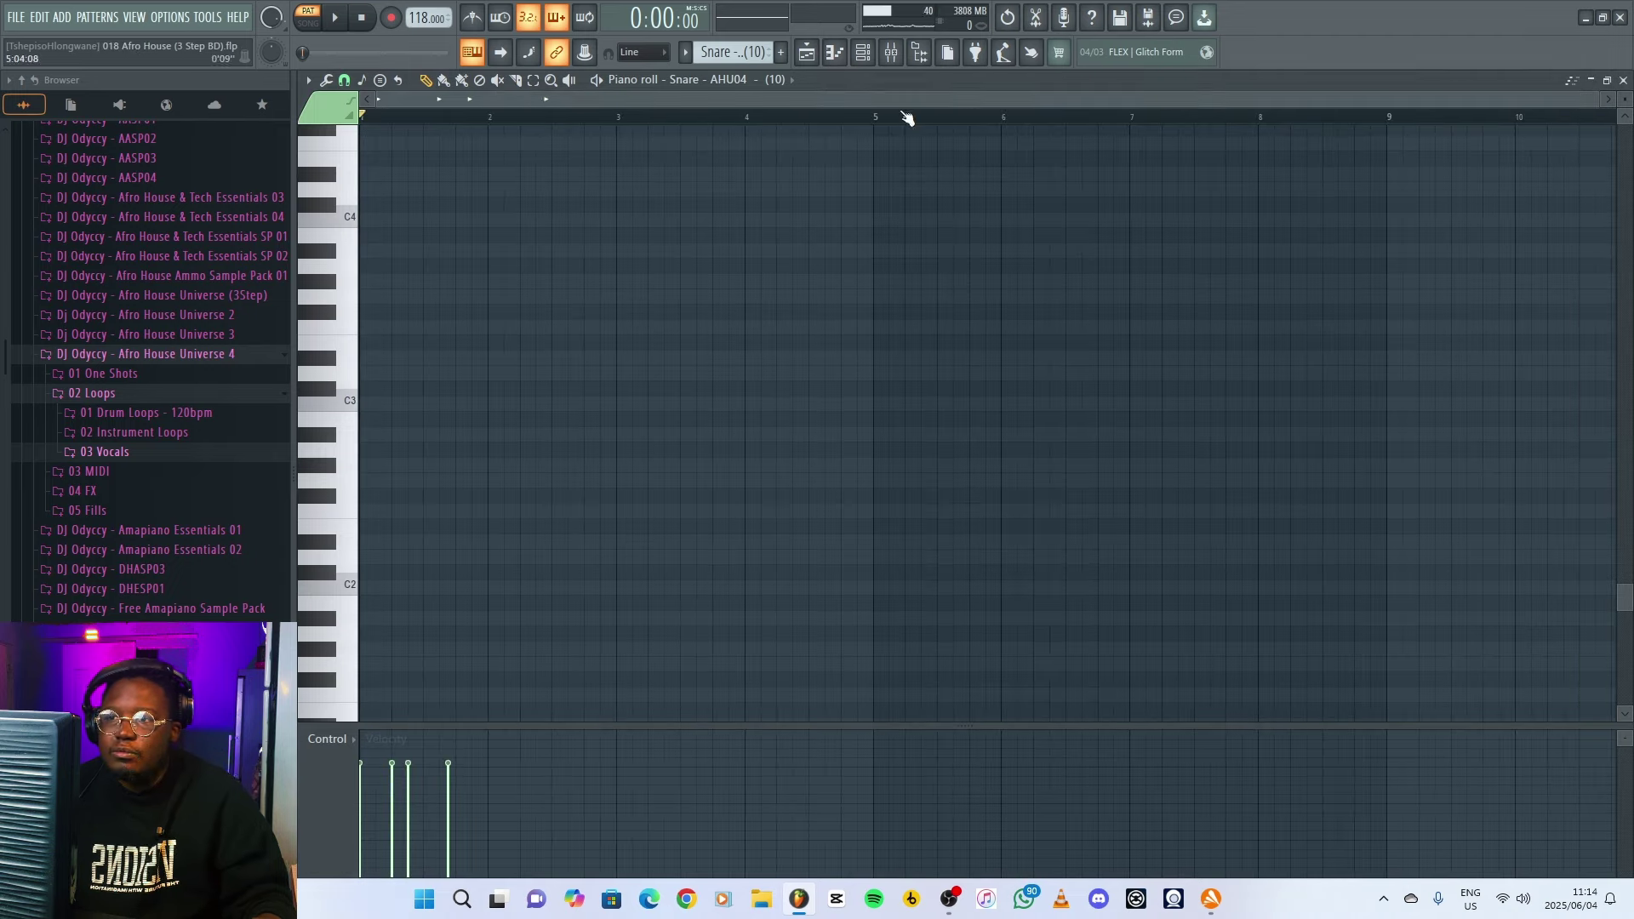
left_click(865, 56)
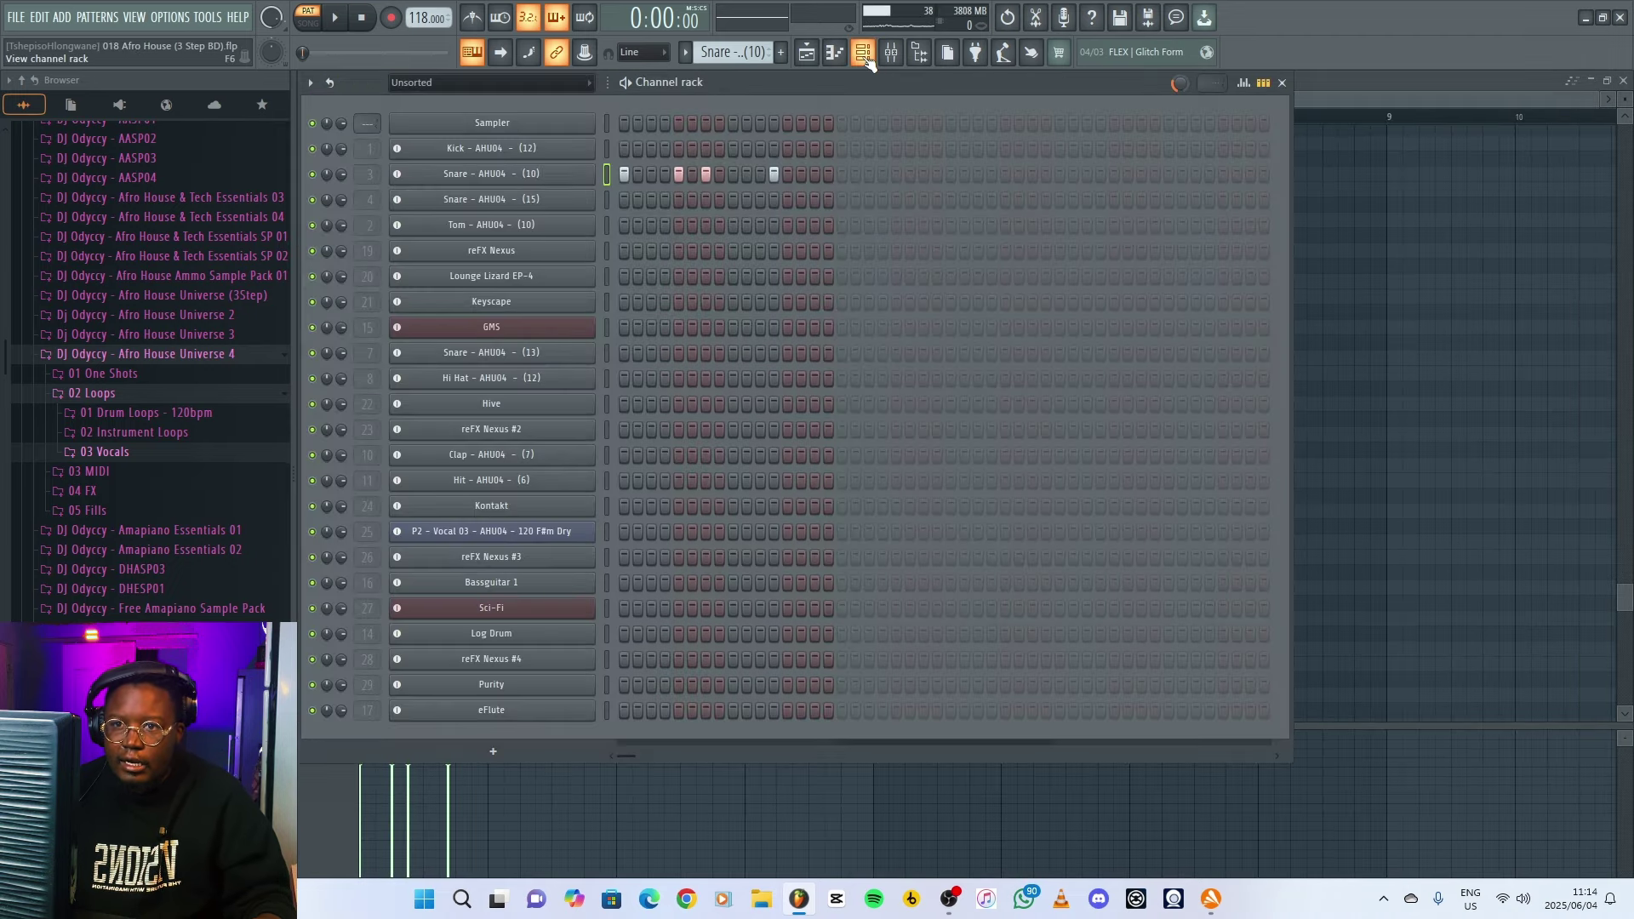
left_click(809, 55)
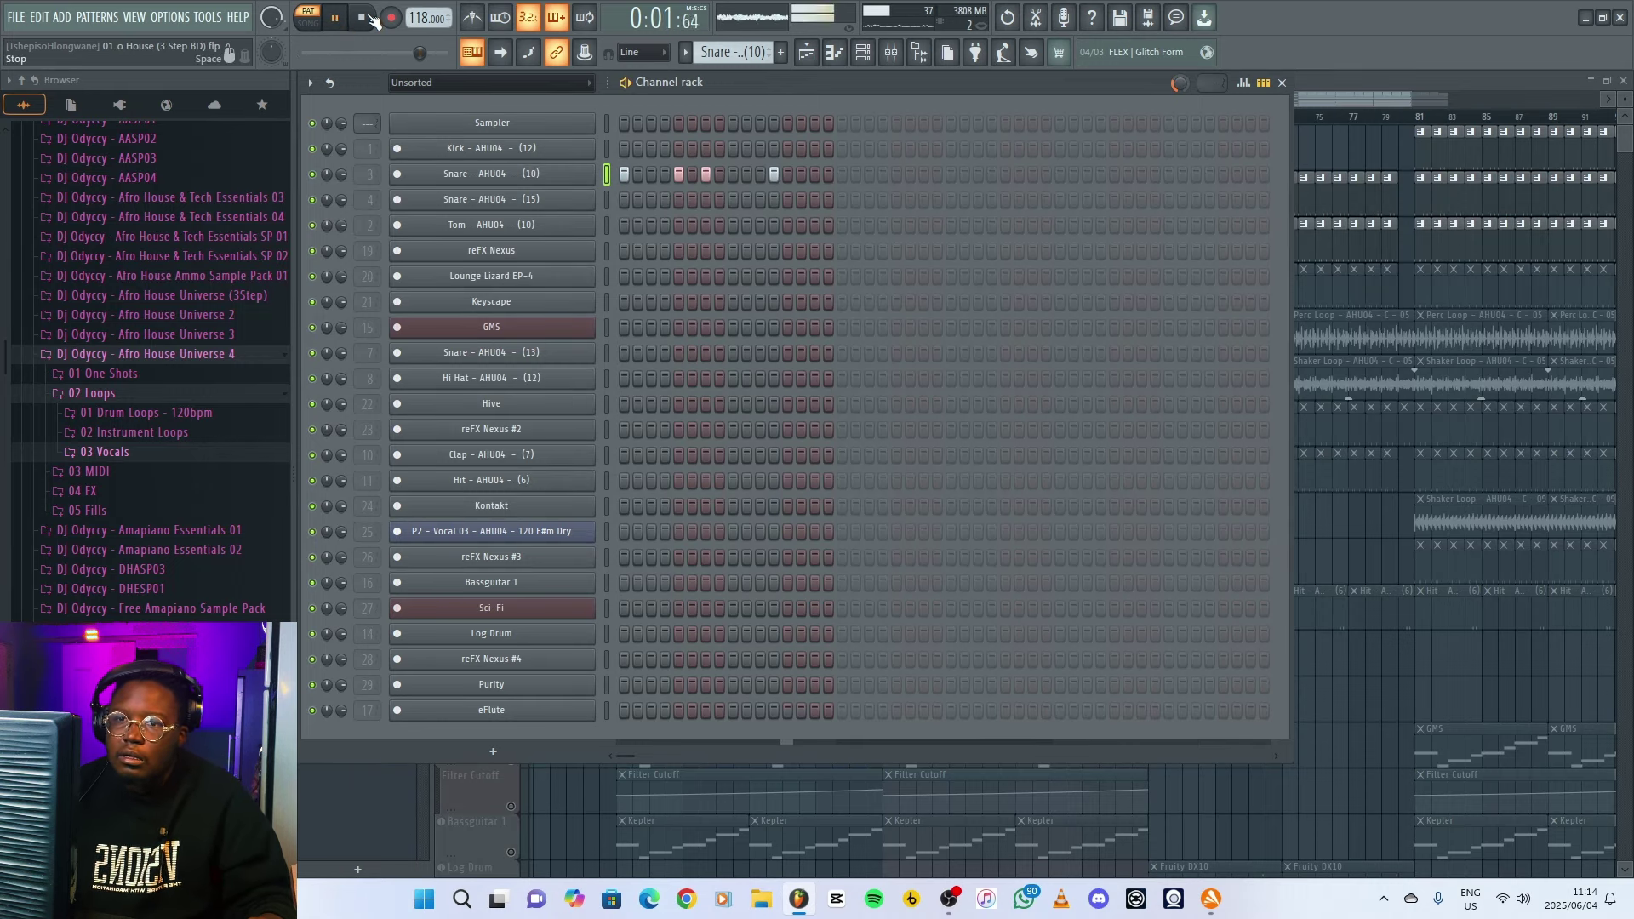
left_click(372, 18)
left_click(1412, 78)
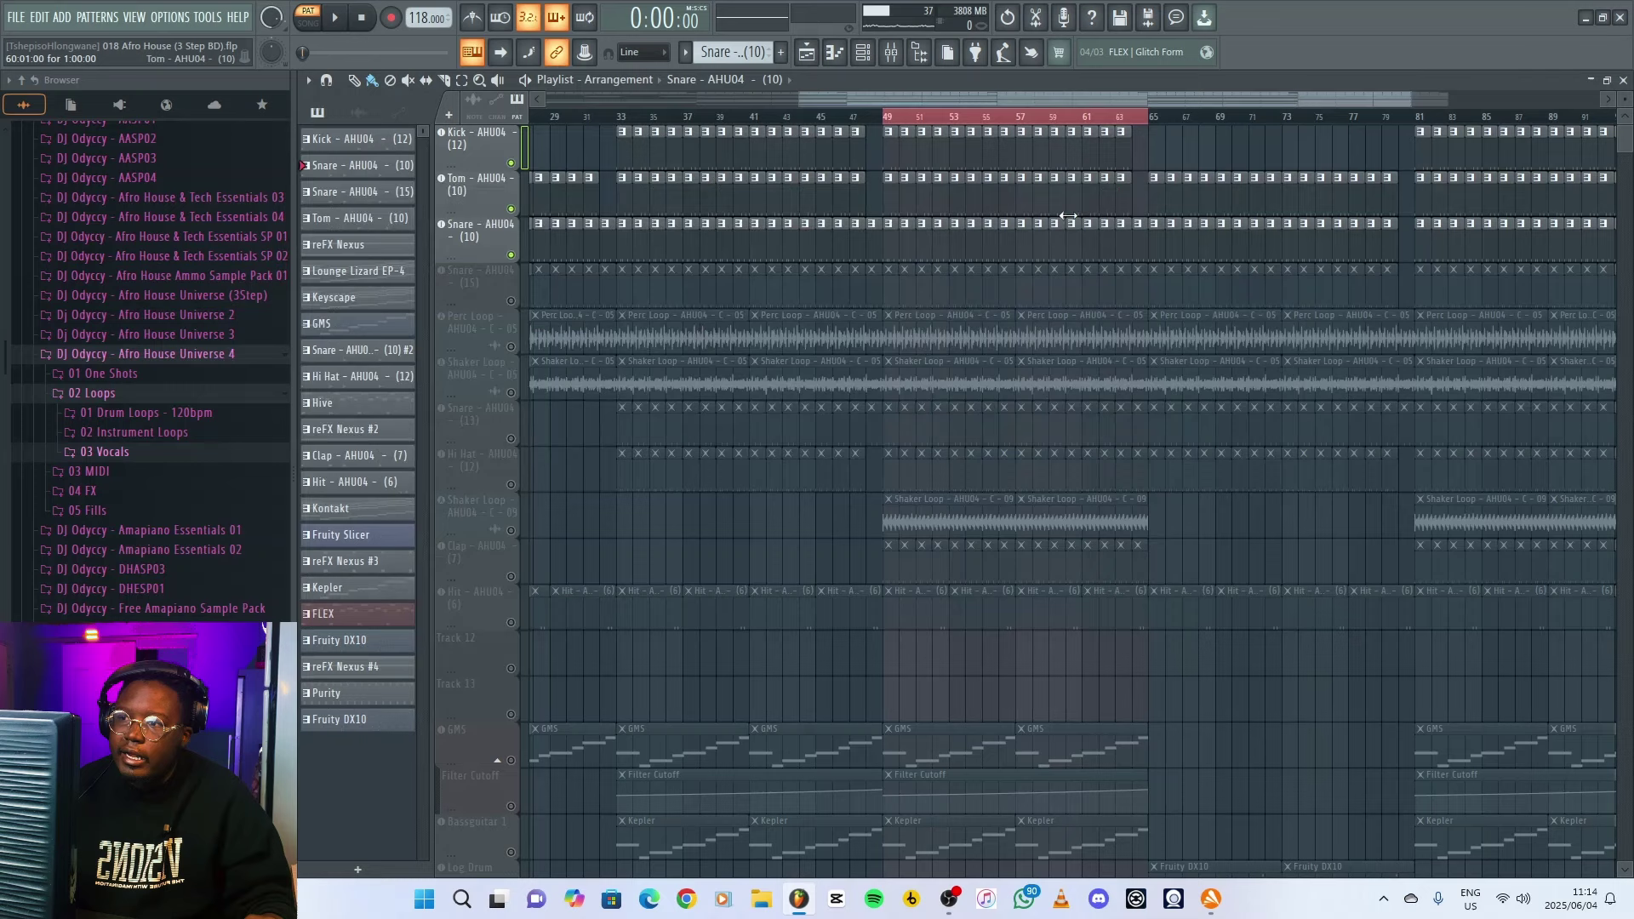
- Unmute the Snare (15) track and audition its pattern, examining its steps and note velocities in the graph editor
left_click(512, 301)
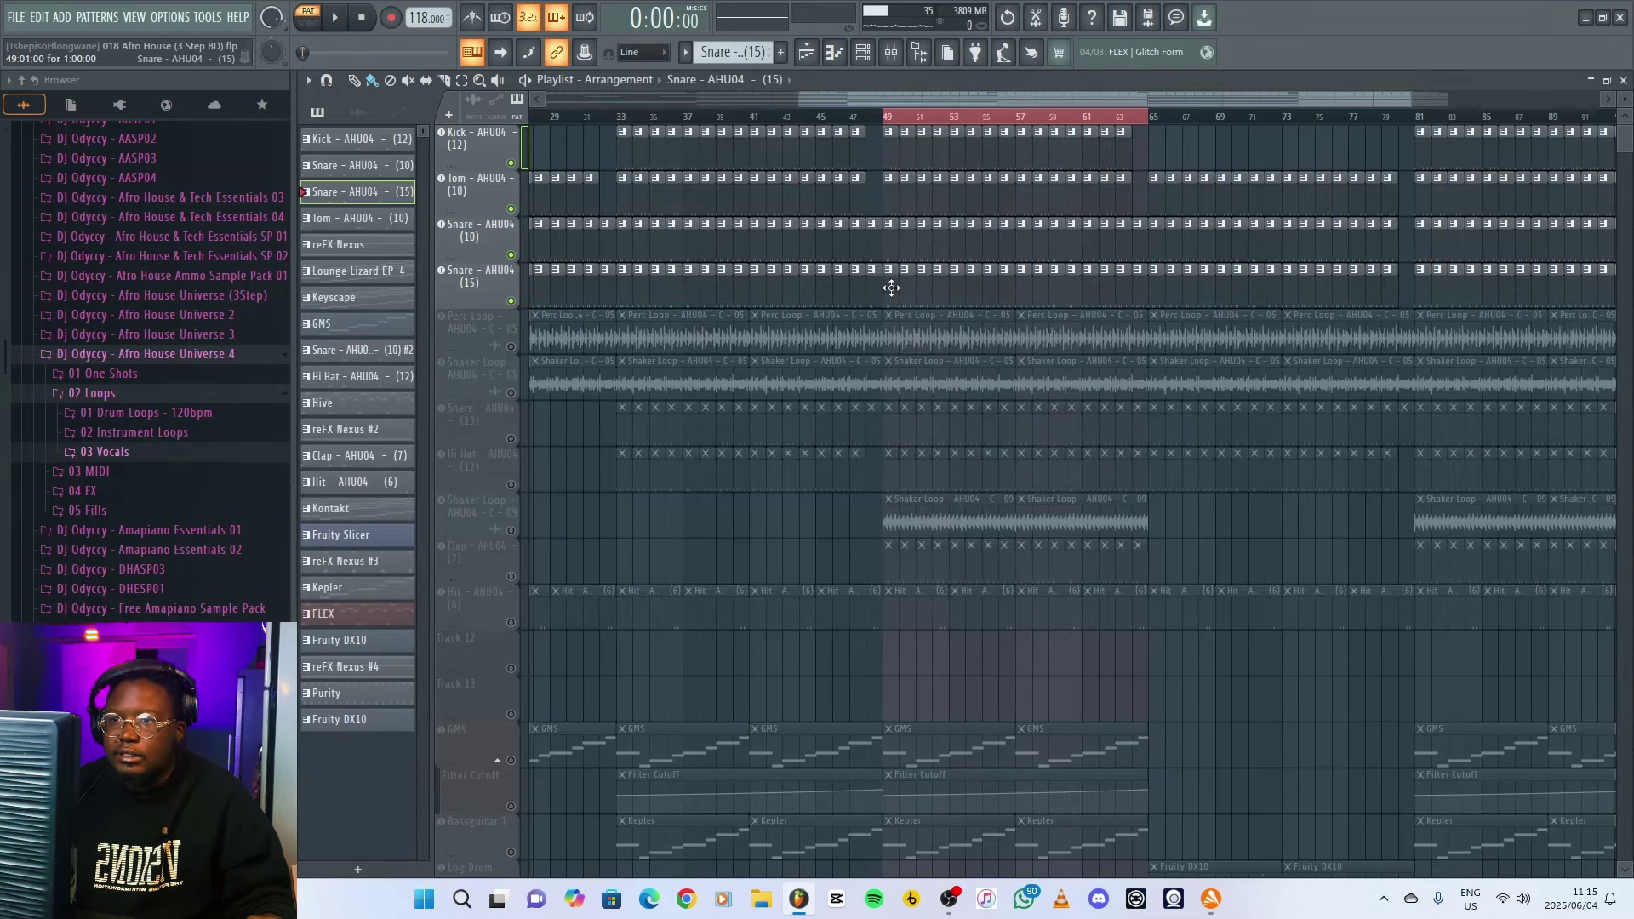
left_click(862, 52)
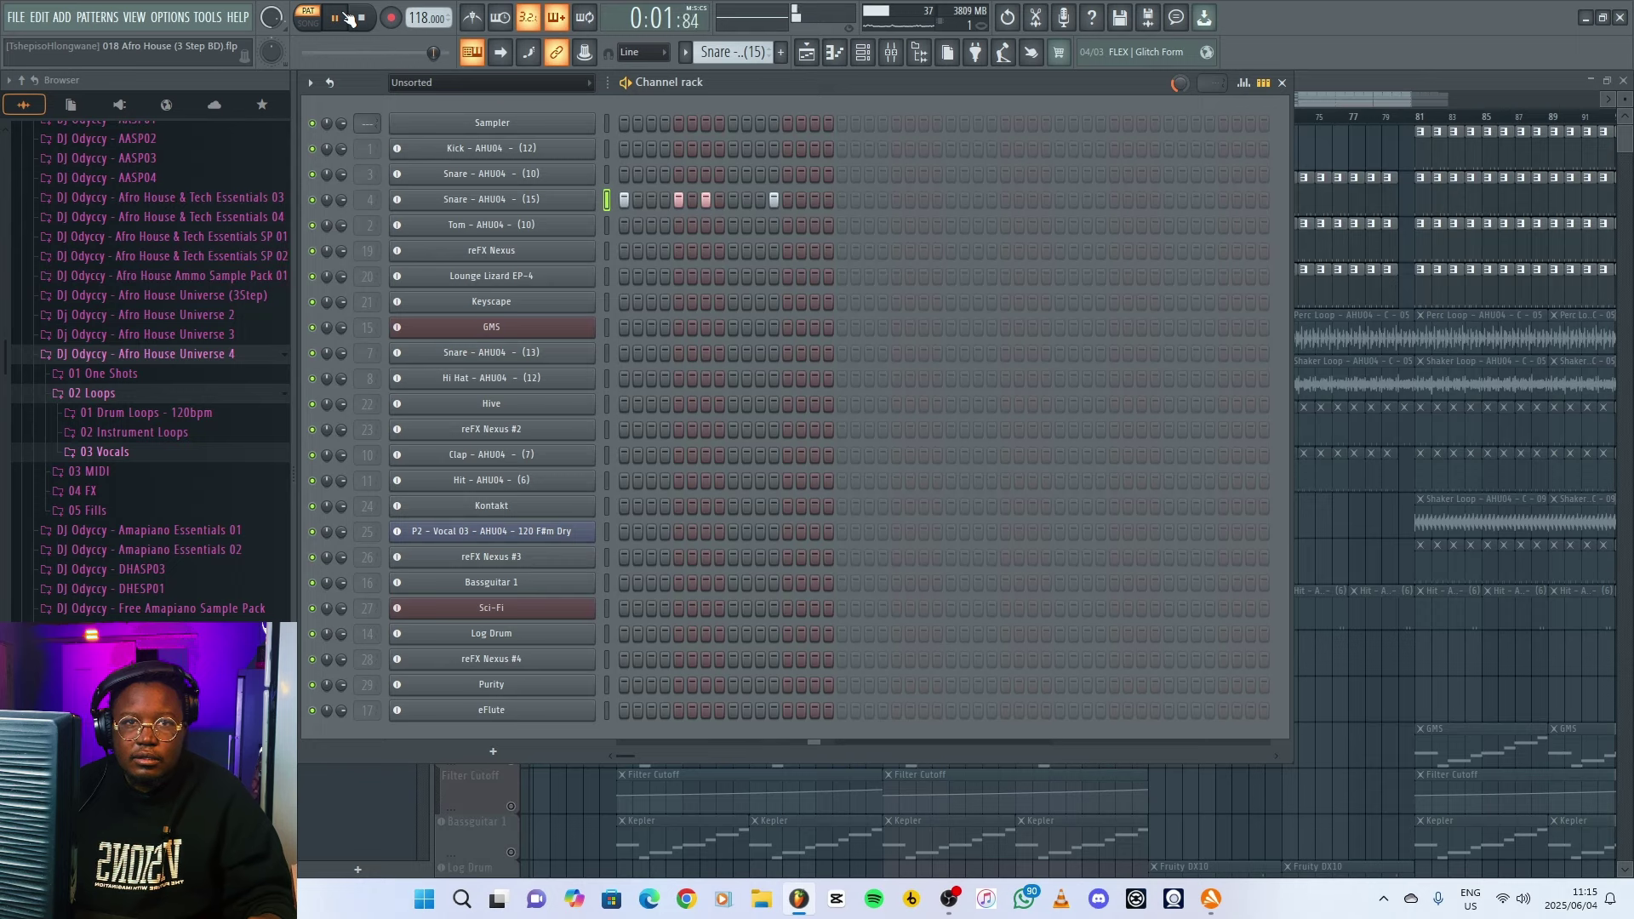
left_click(1244, 83)
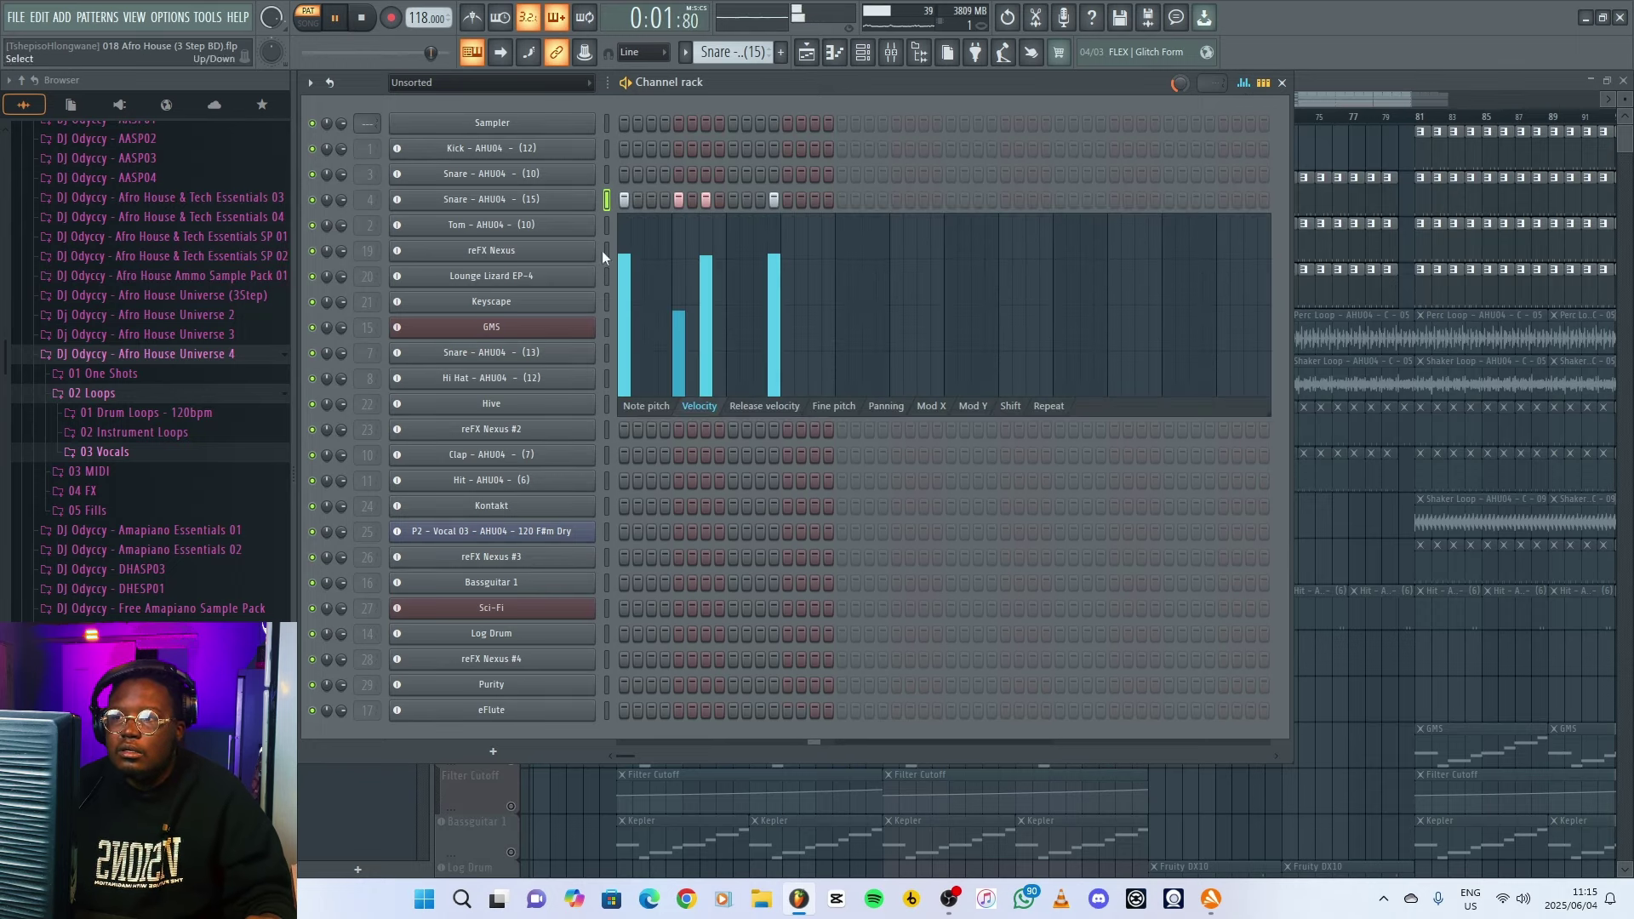
key("space")
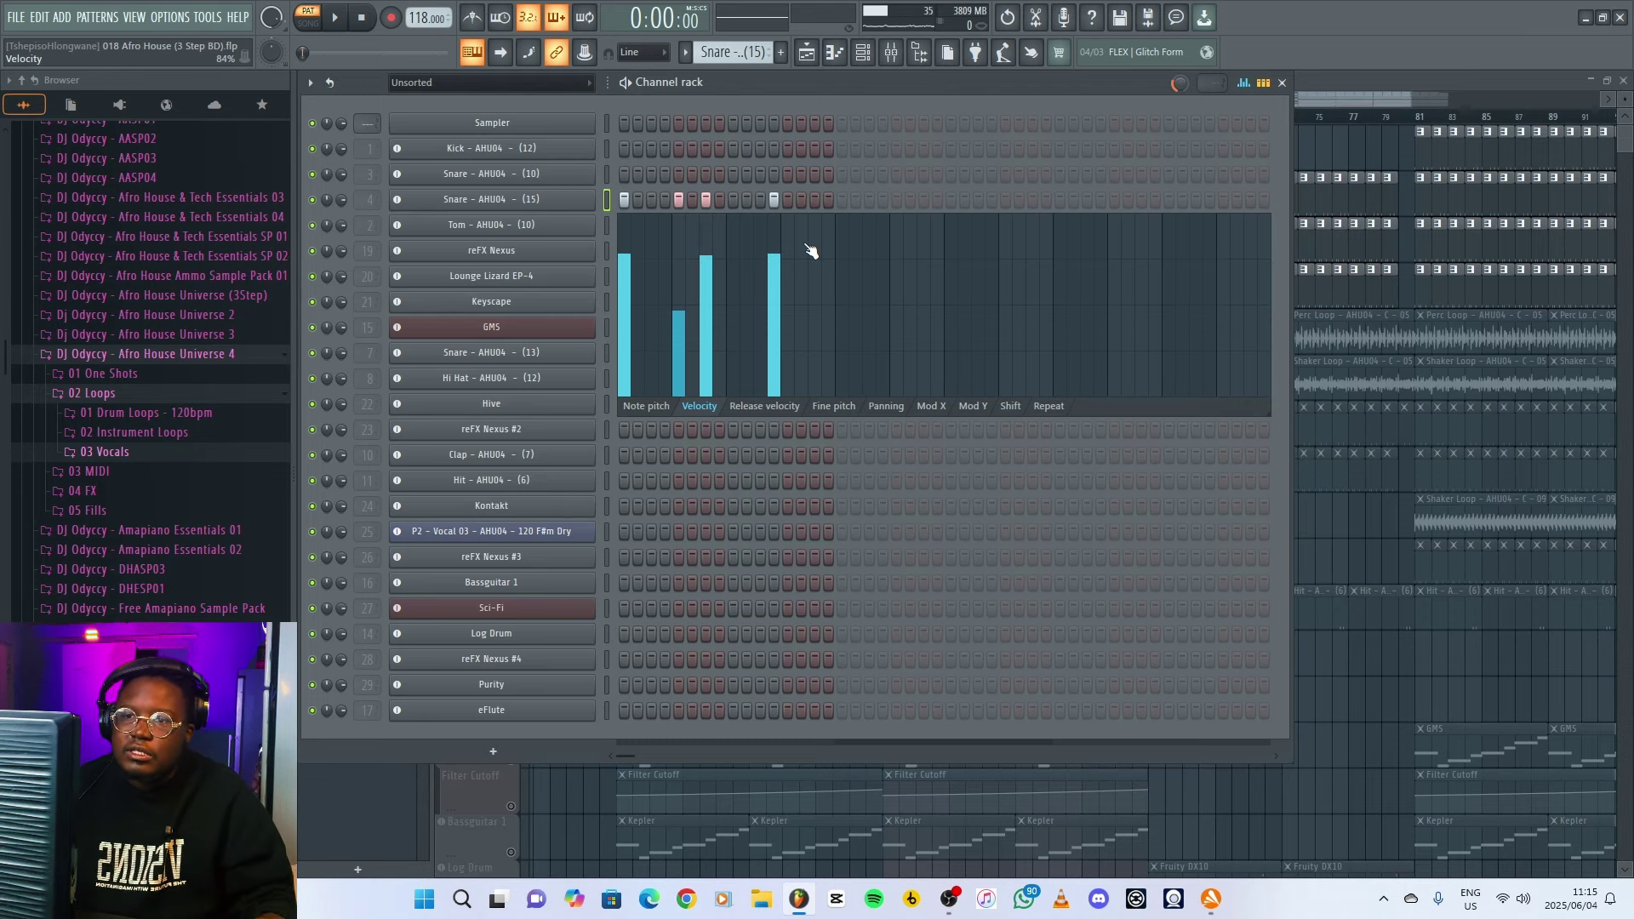
left_click(1248, 85)
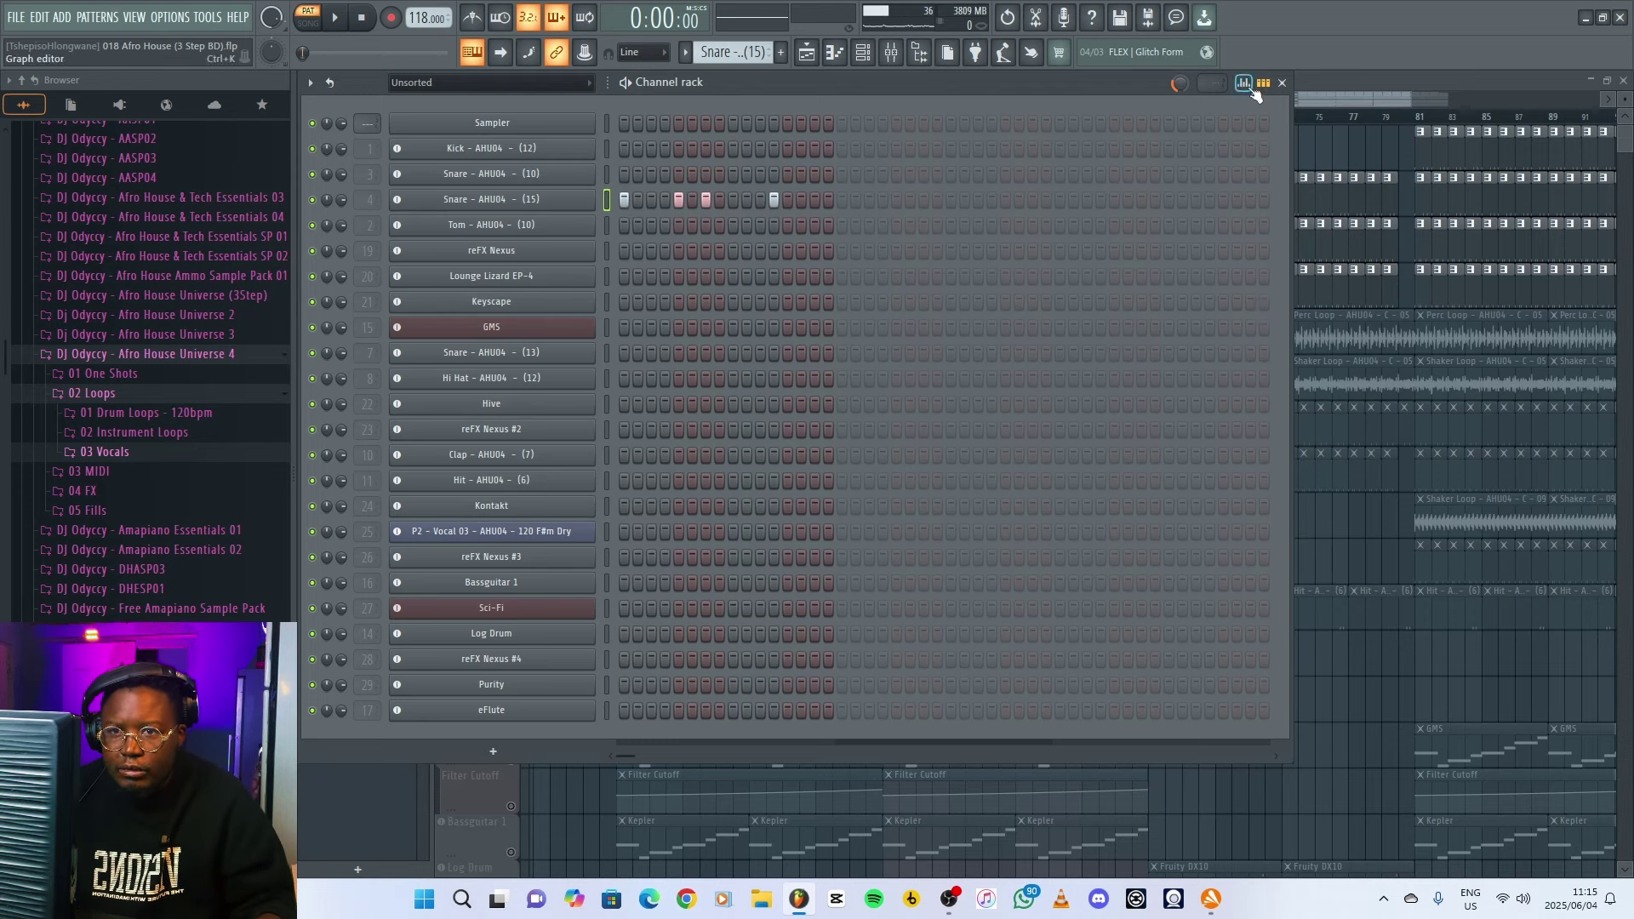
left_click(1381, 86)
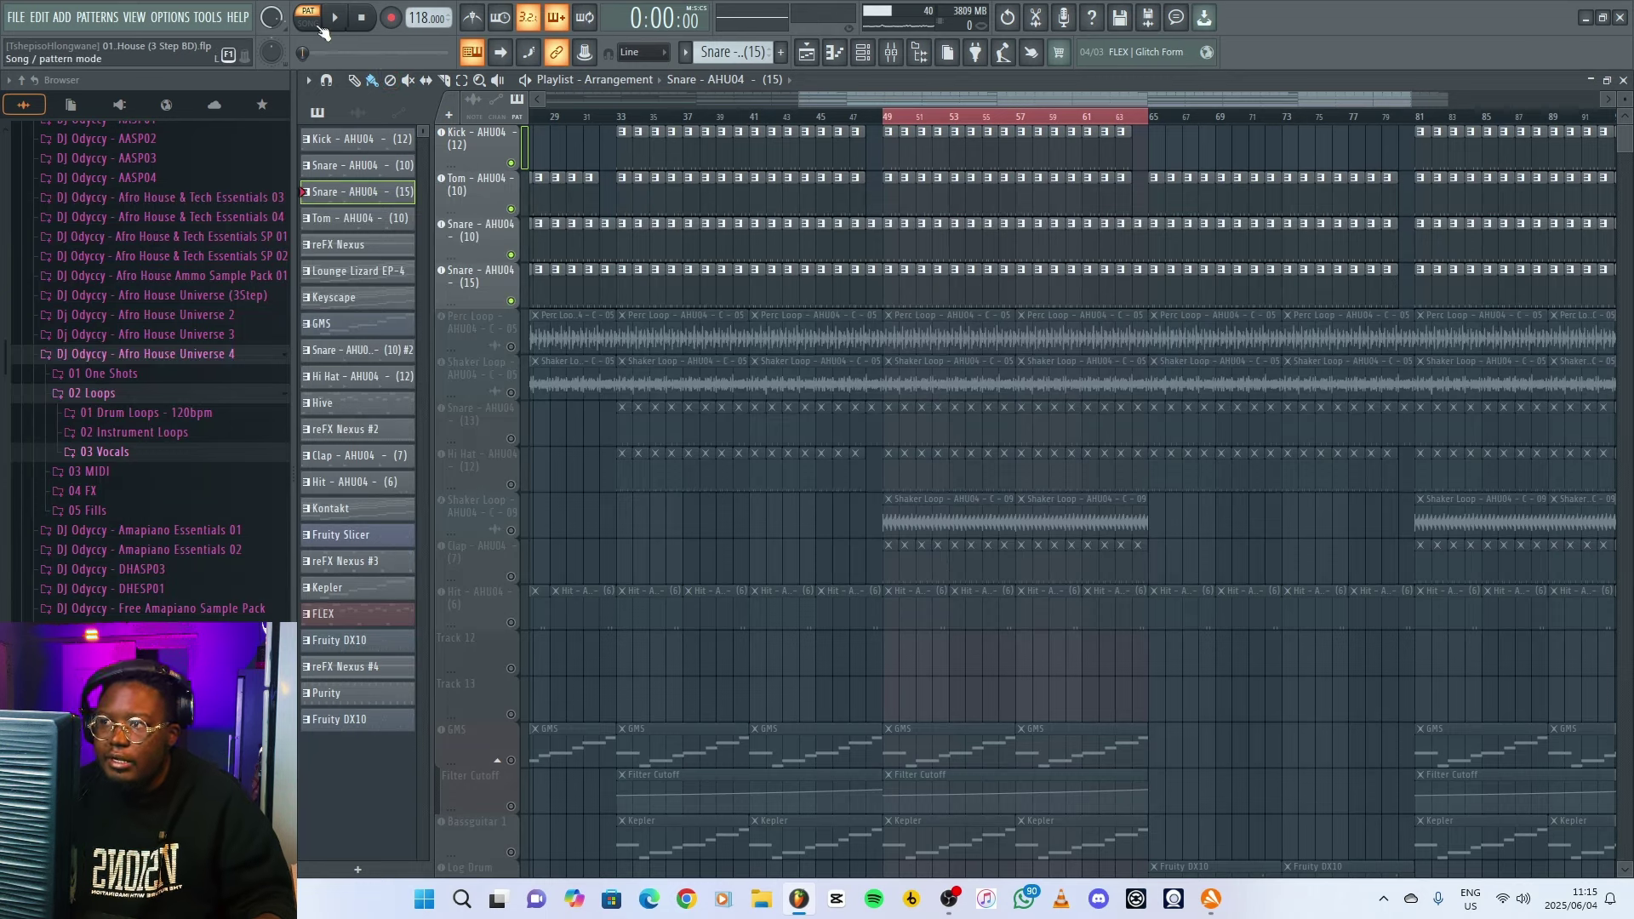
- Return to song mode and play the kick, tom and two snares together from bar 49
key("l")
key("space")
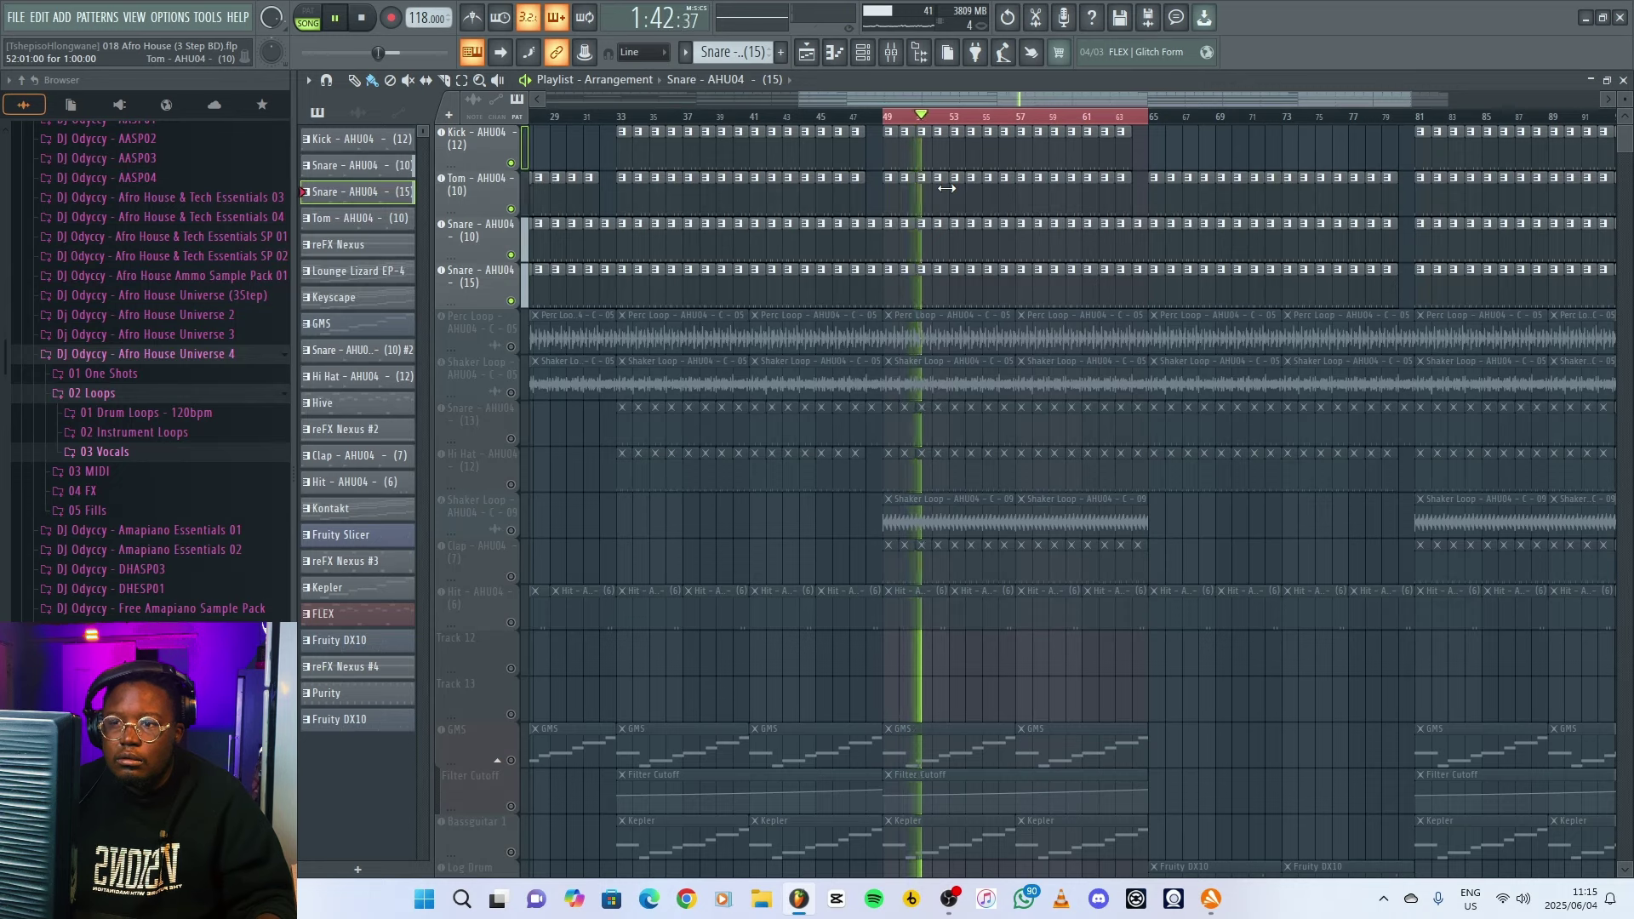
key("space")
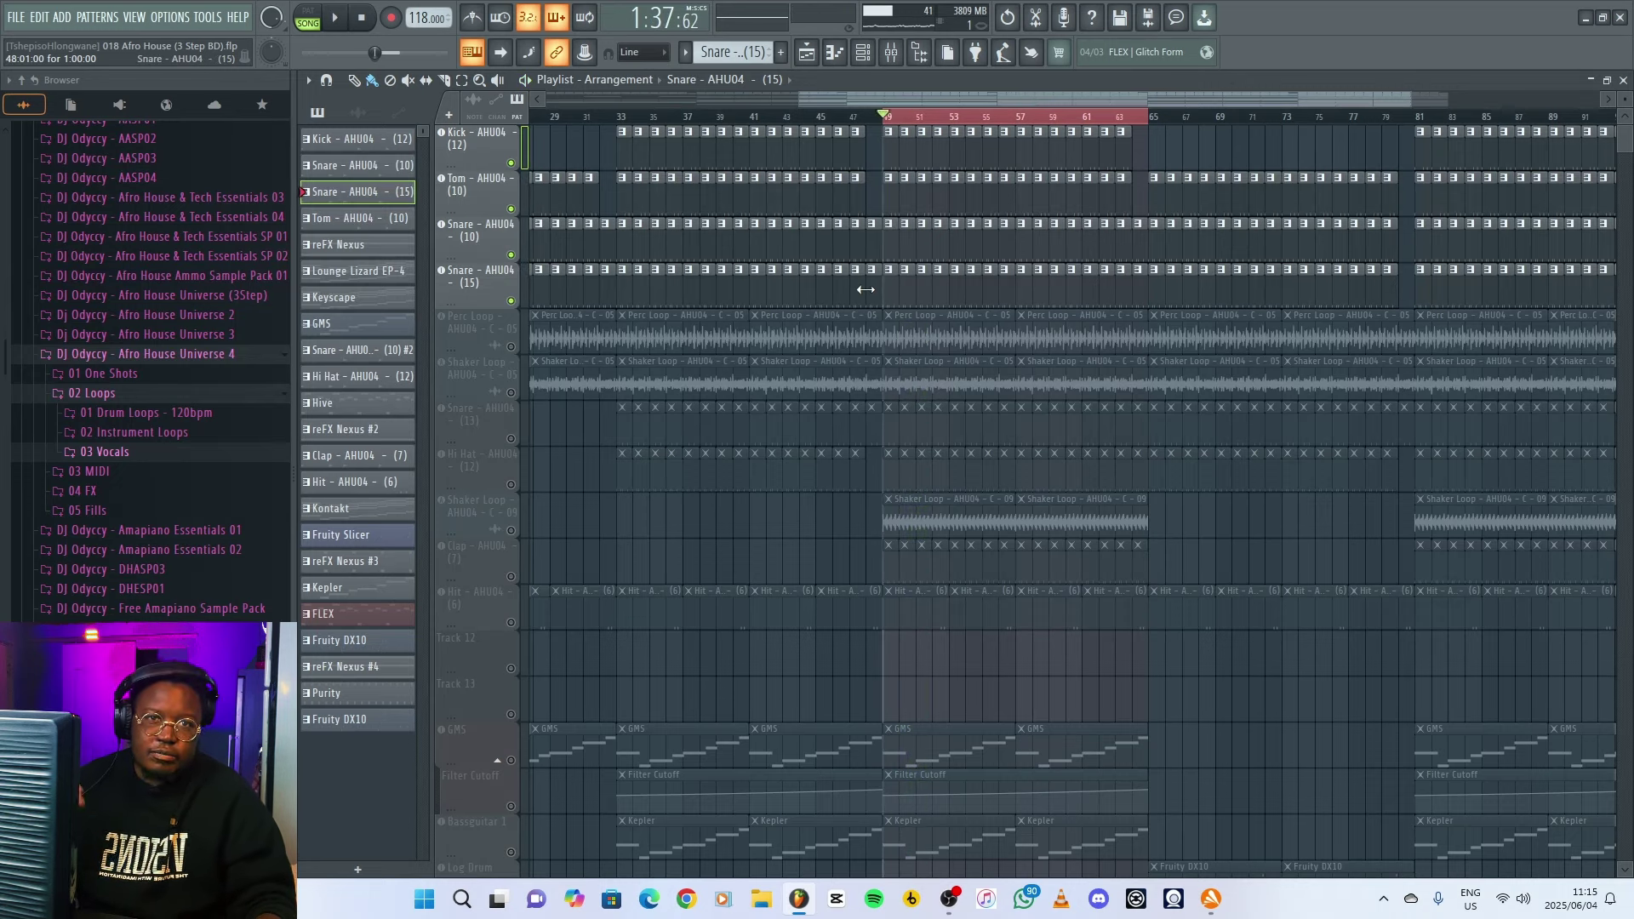
- Unmute the Perc Loop - AHU04 - C - 05 track, check its audio clip settings and audition the loop
left_click(511, 346)
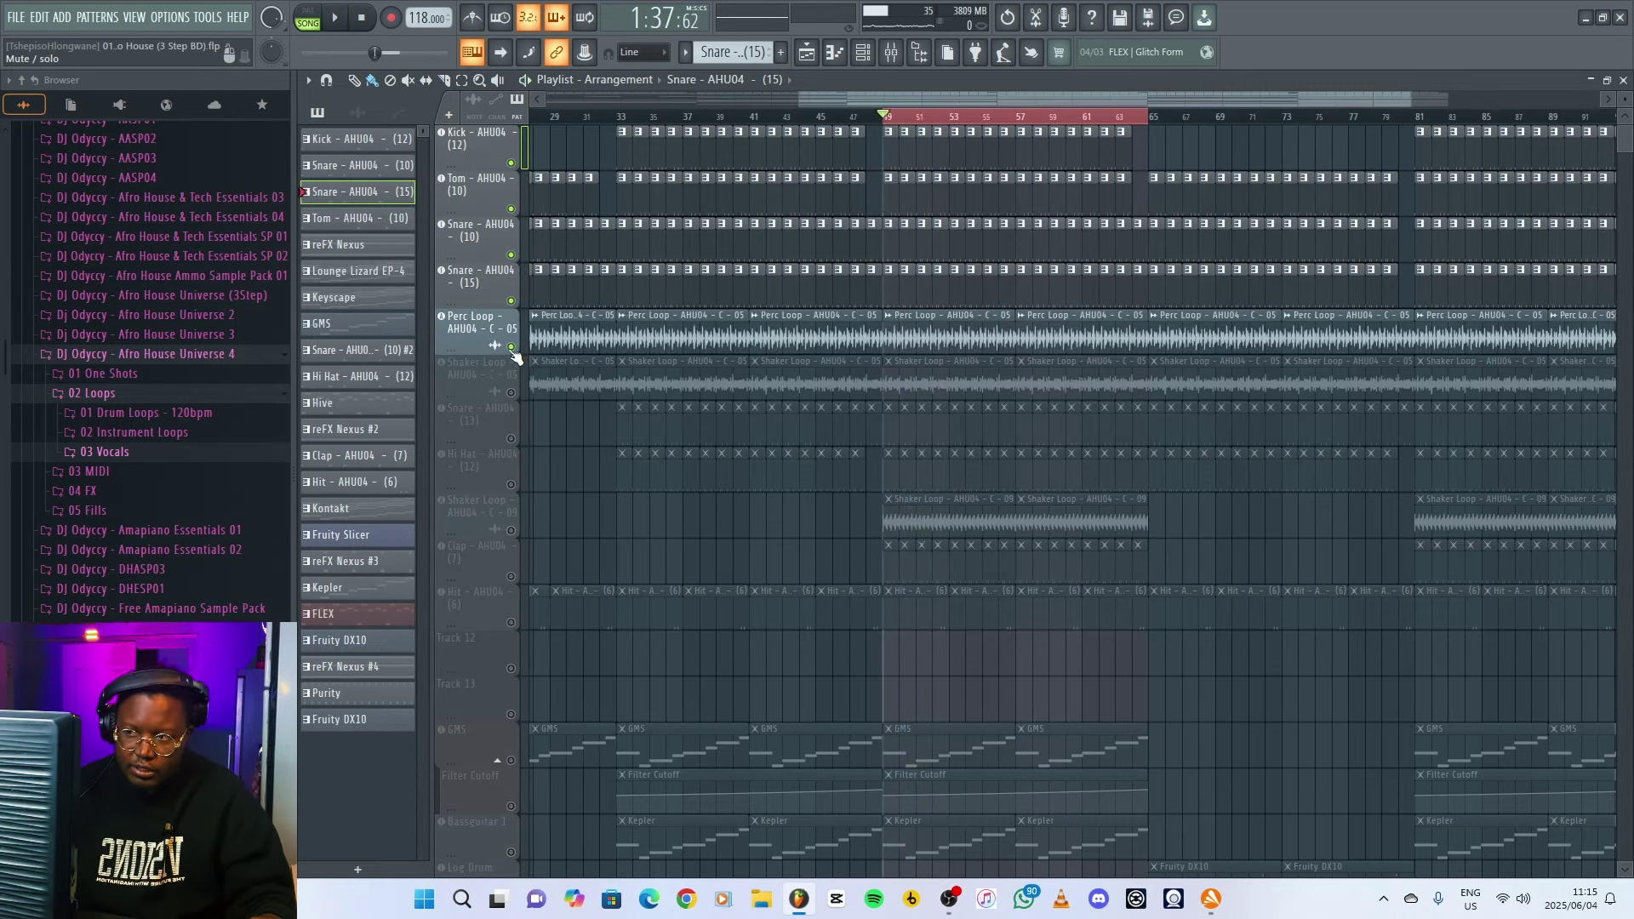
double_click(919, 337)
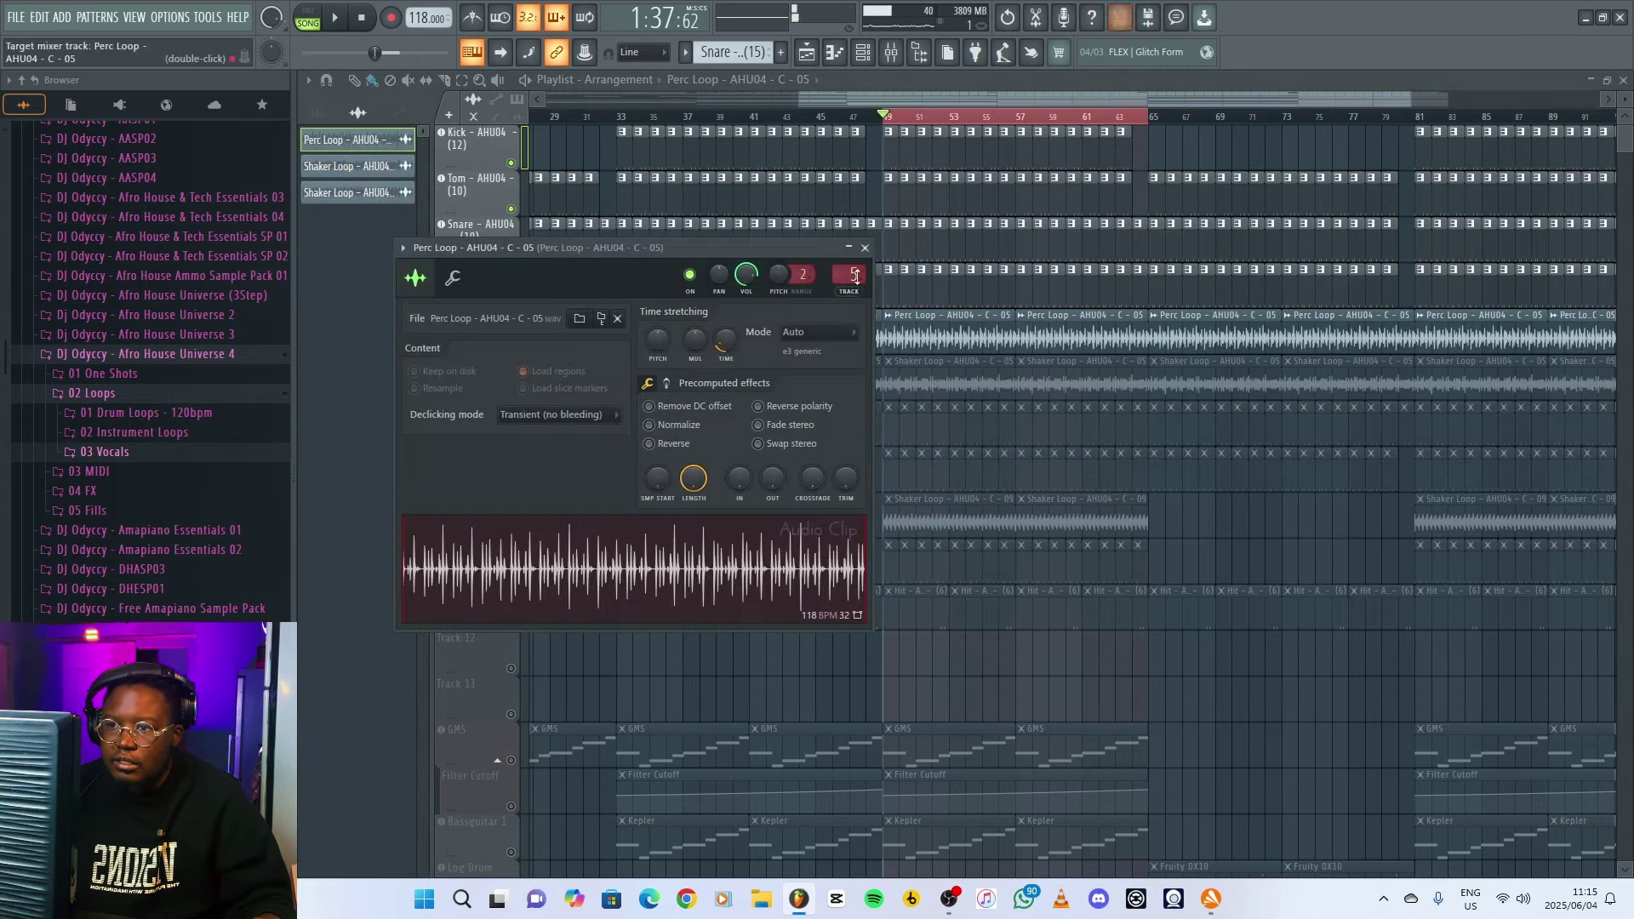
left_click(865, 248)
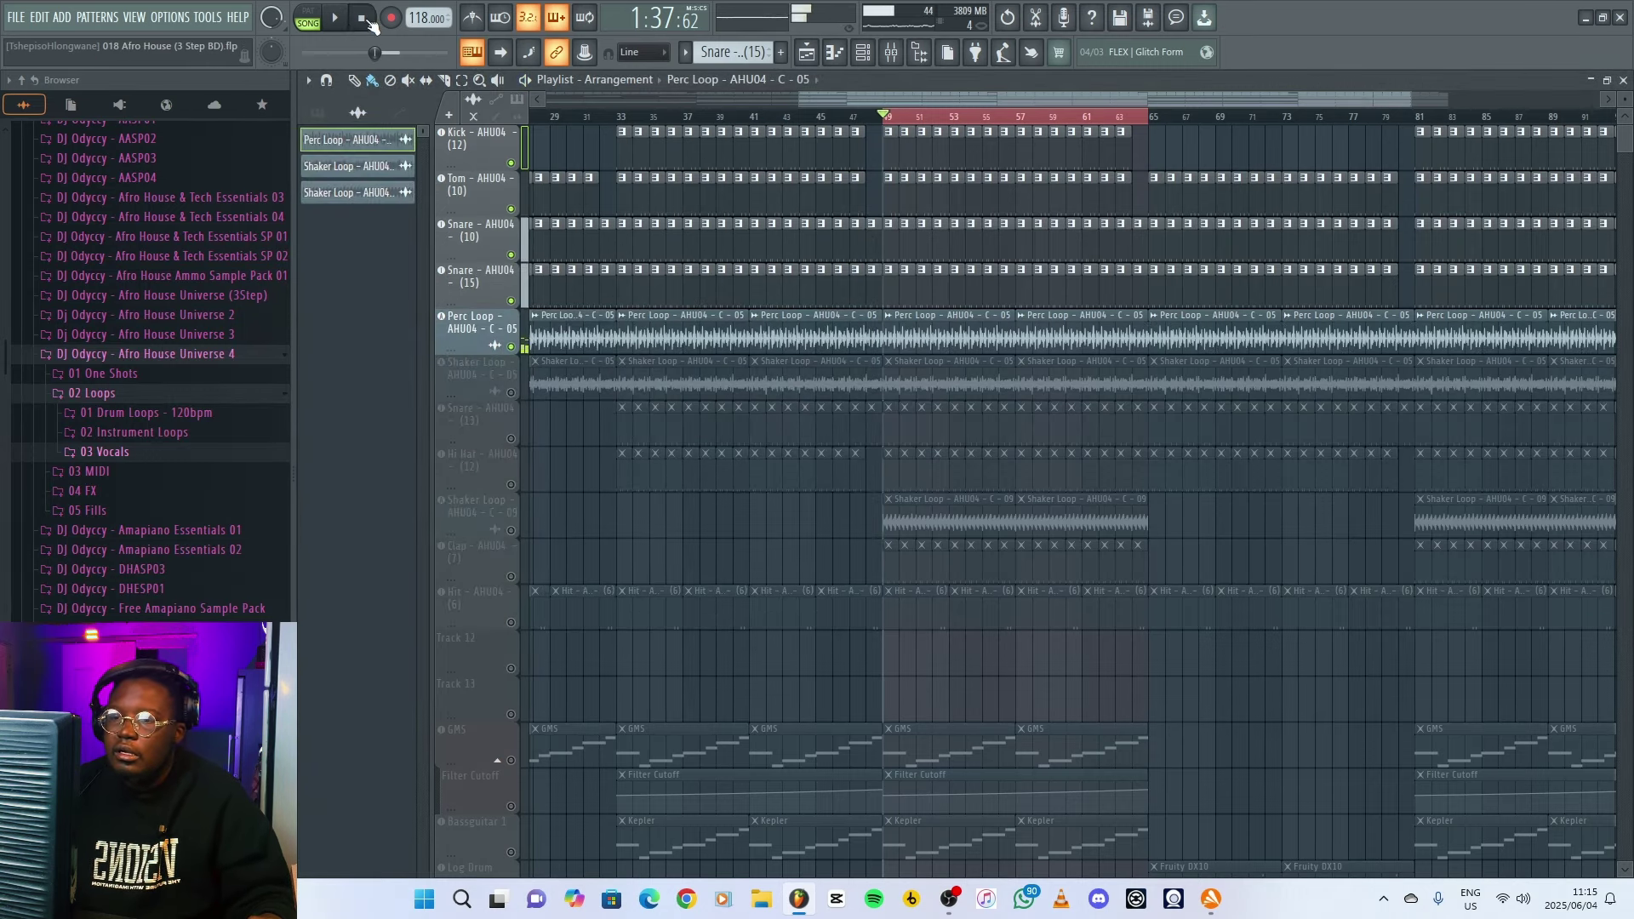
- Unmute the Shaker Loop - AHU04 - C - 05 track and open its audio clip settings
left_click(511, 392)
left_click(904, 389)
double_click(904, 389)
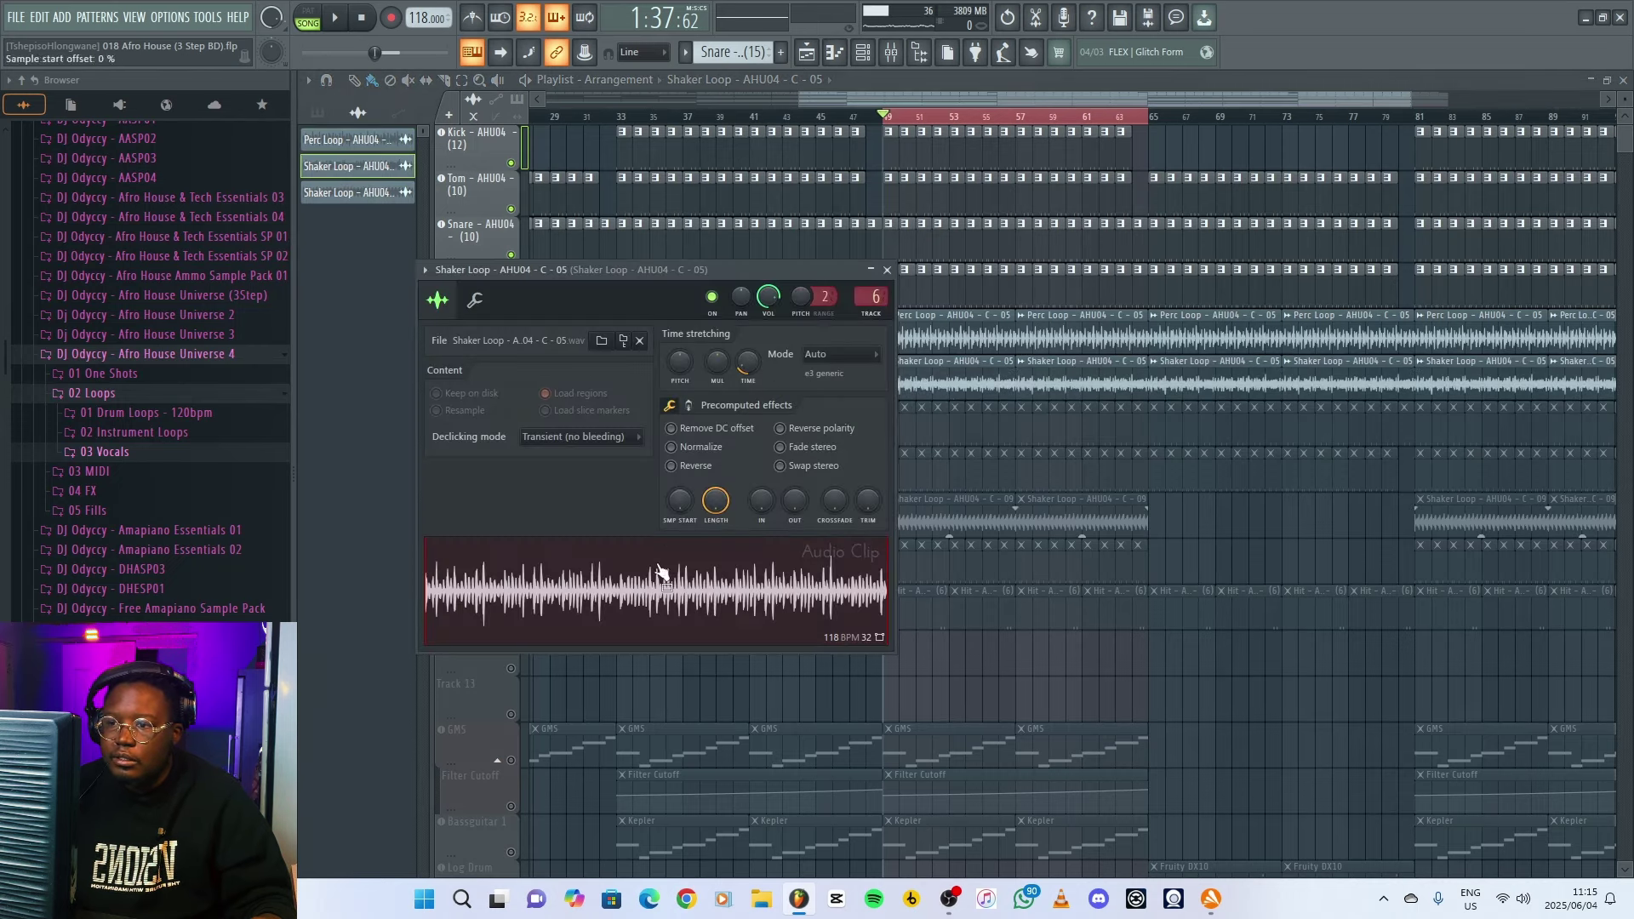
- Close the shaker loop's audio clip settings and play the beat with the perc and shaker loops from bar 49
left_click(888, 270)
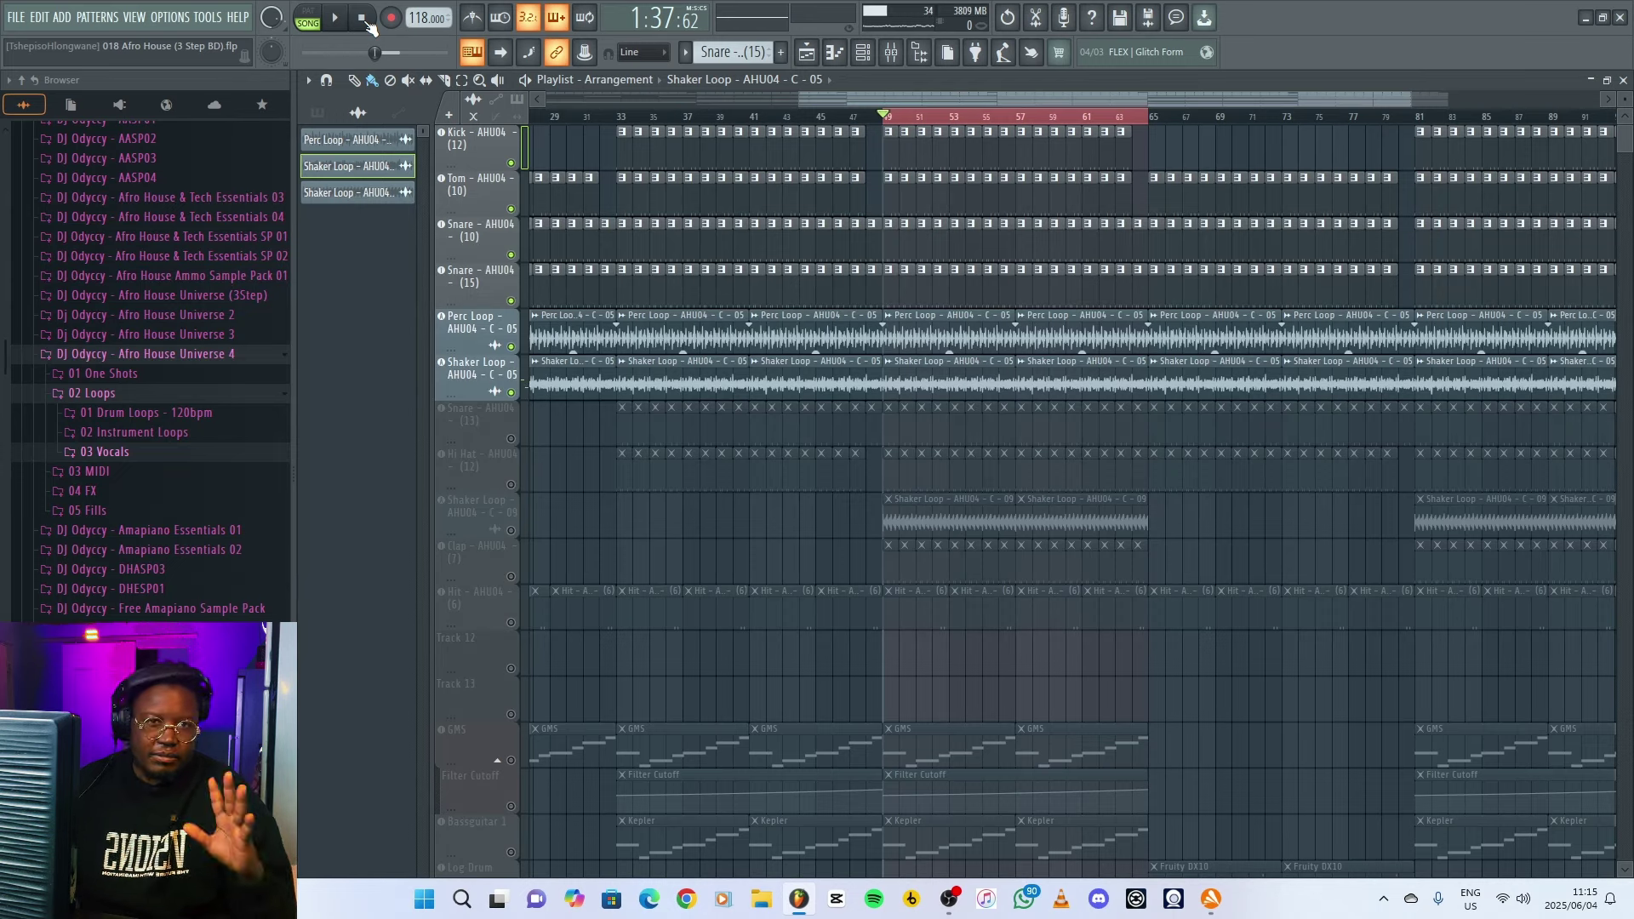
key("space")
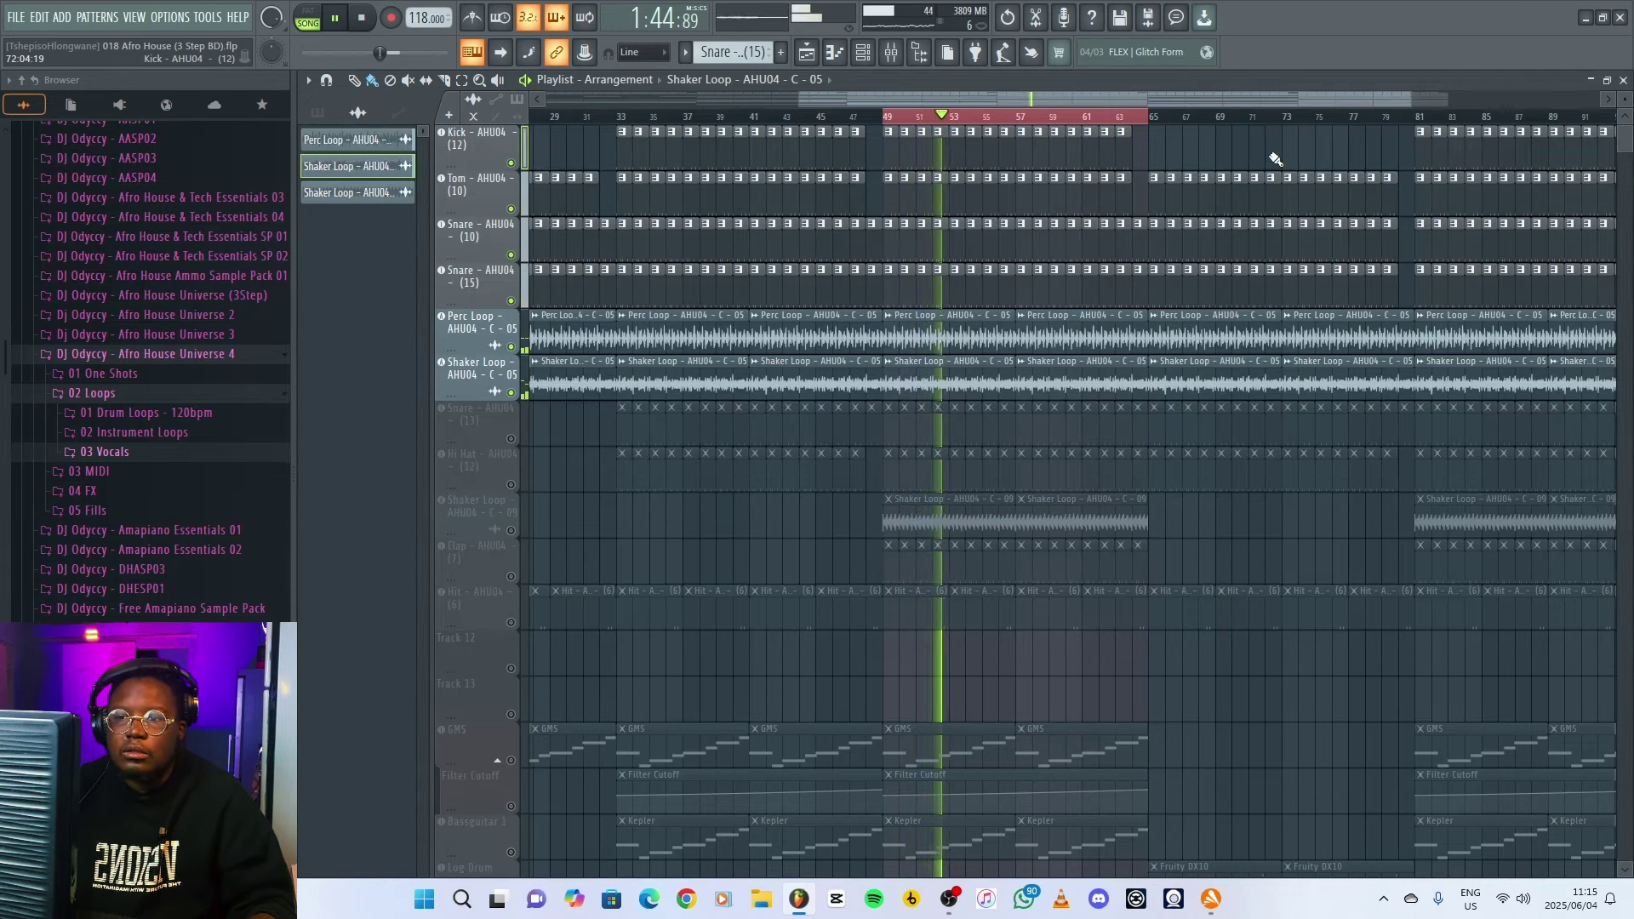
key("space")
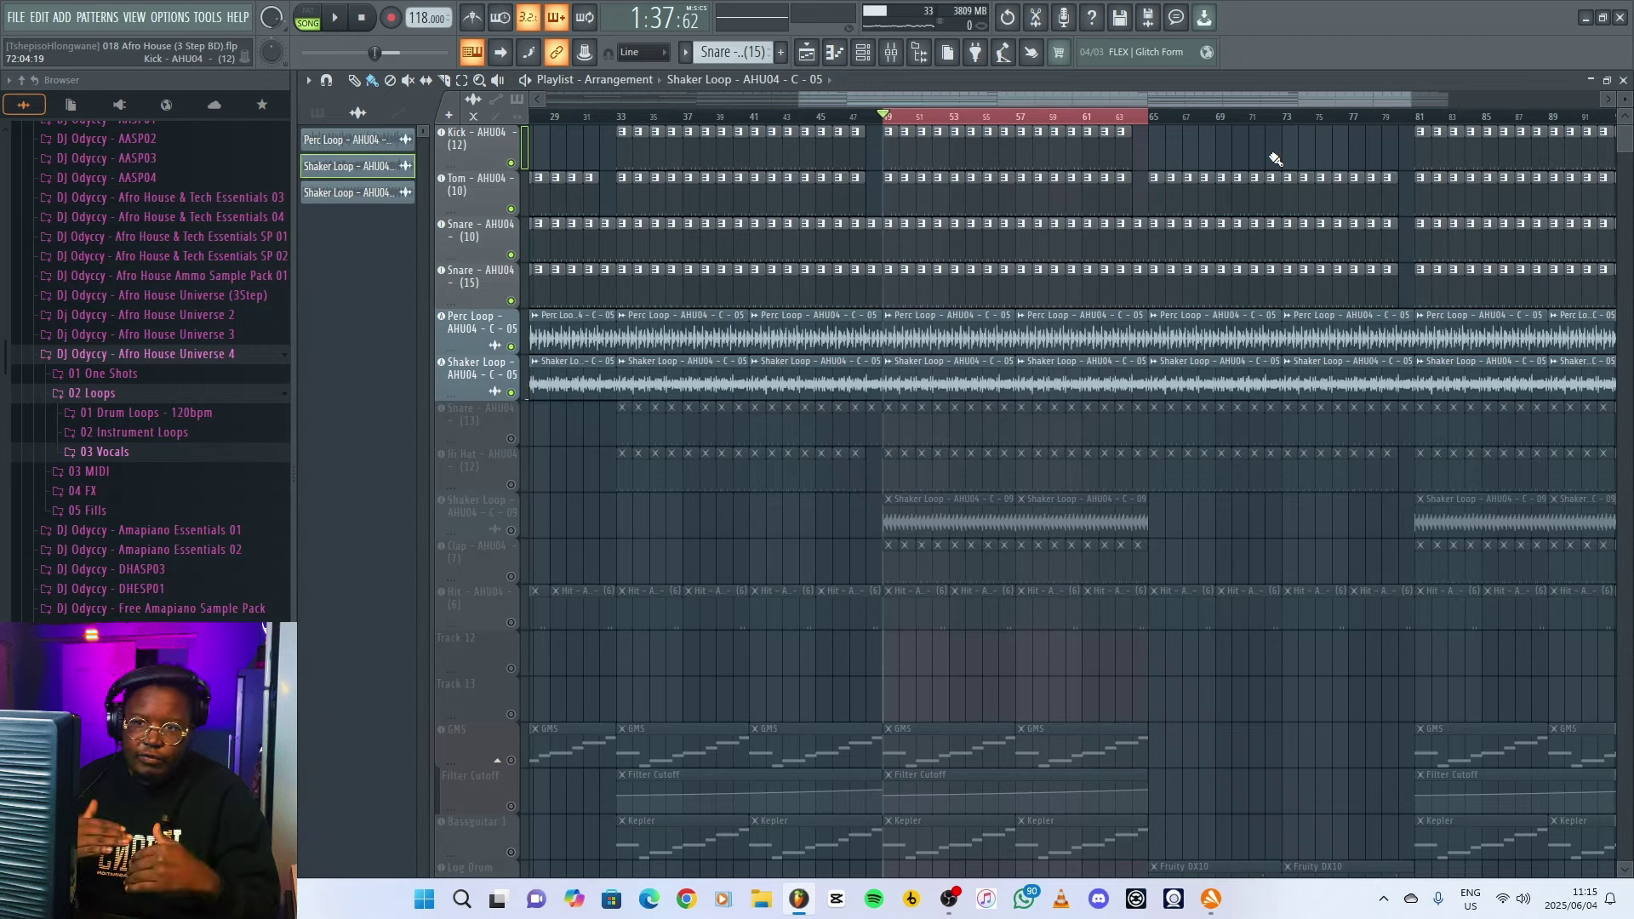
- Unmute the Snare (13) track and audition its pattern in the channel rack, returning to song mode in the playlist
left_click(512, 438)
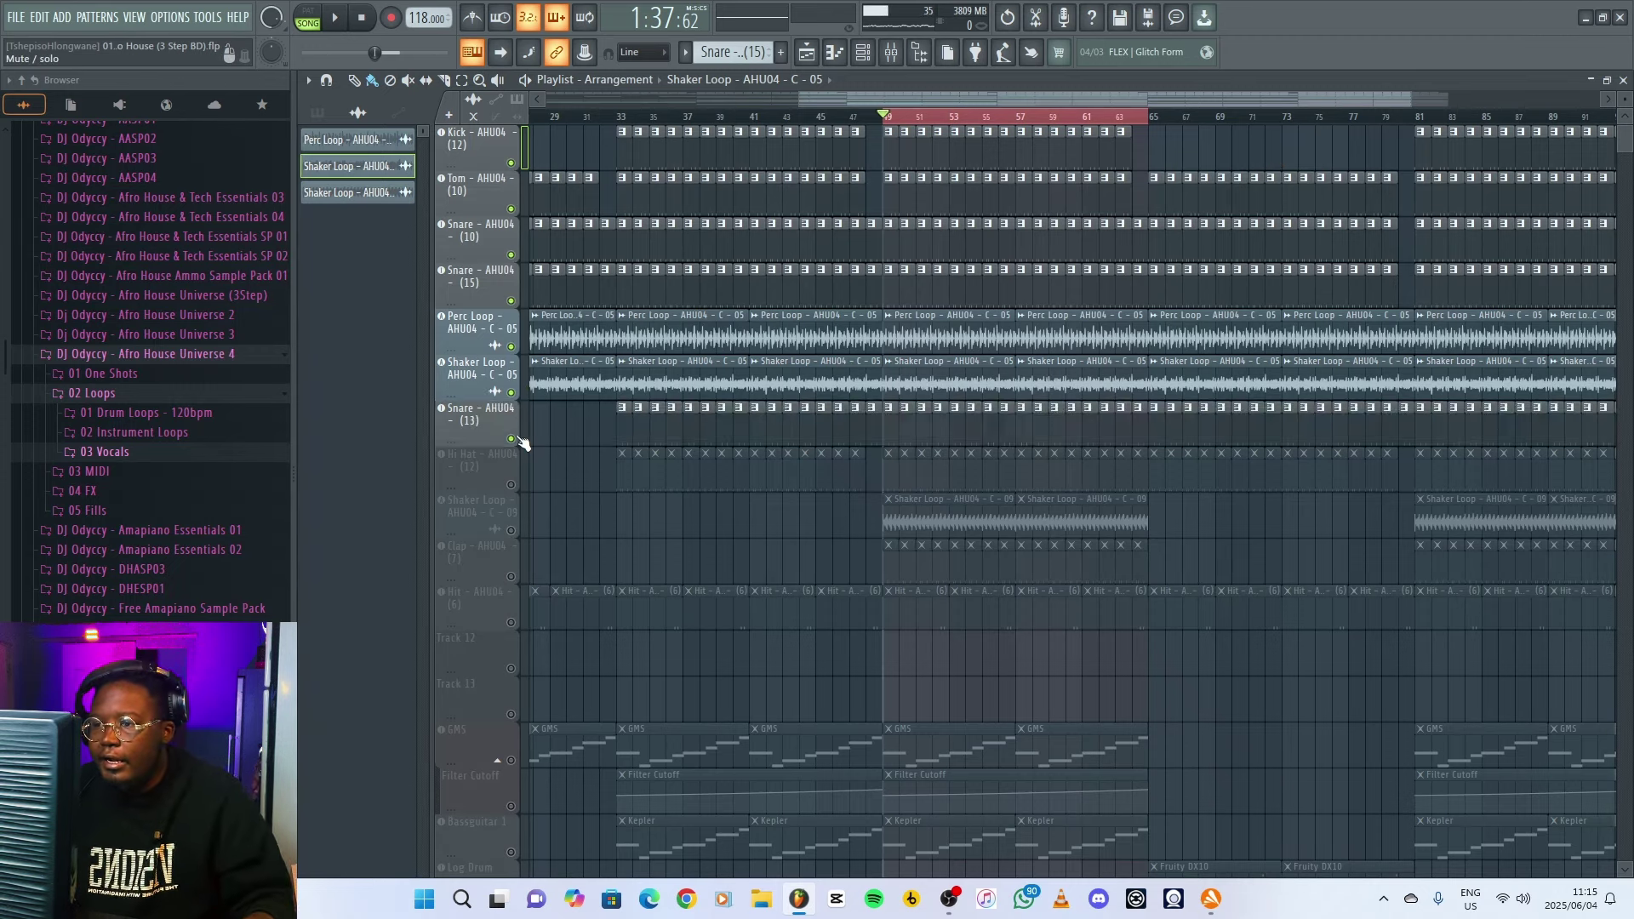
left_click(895, 439)
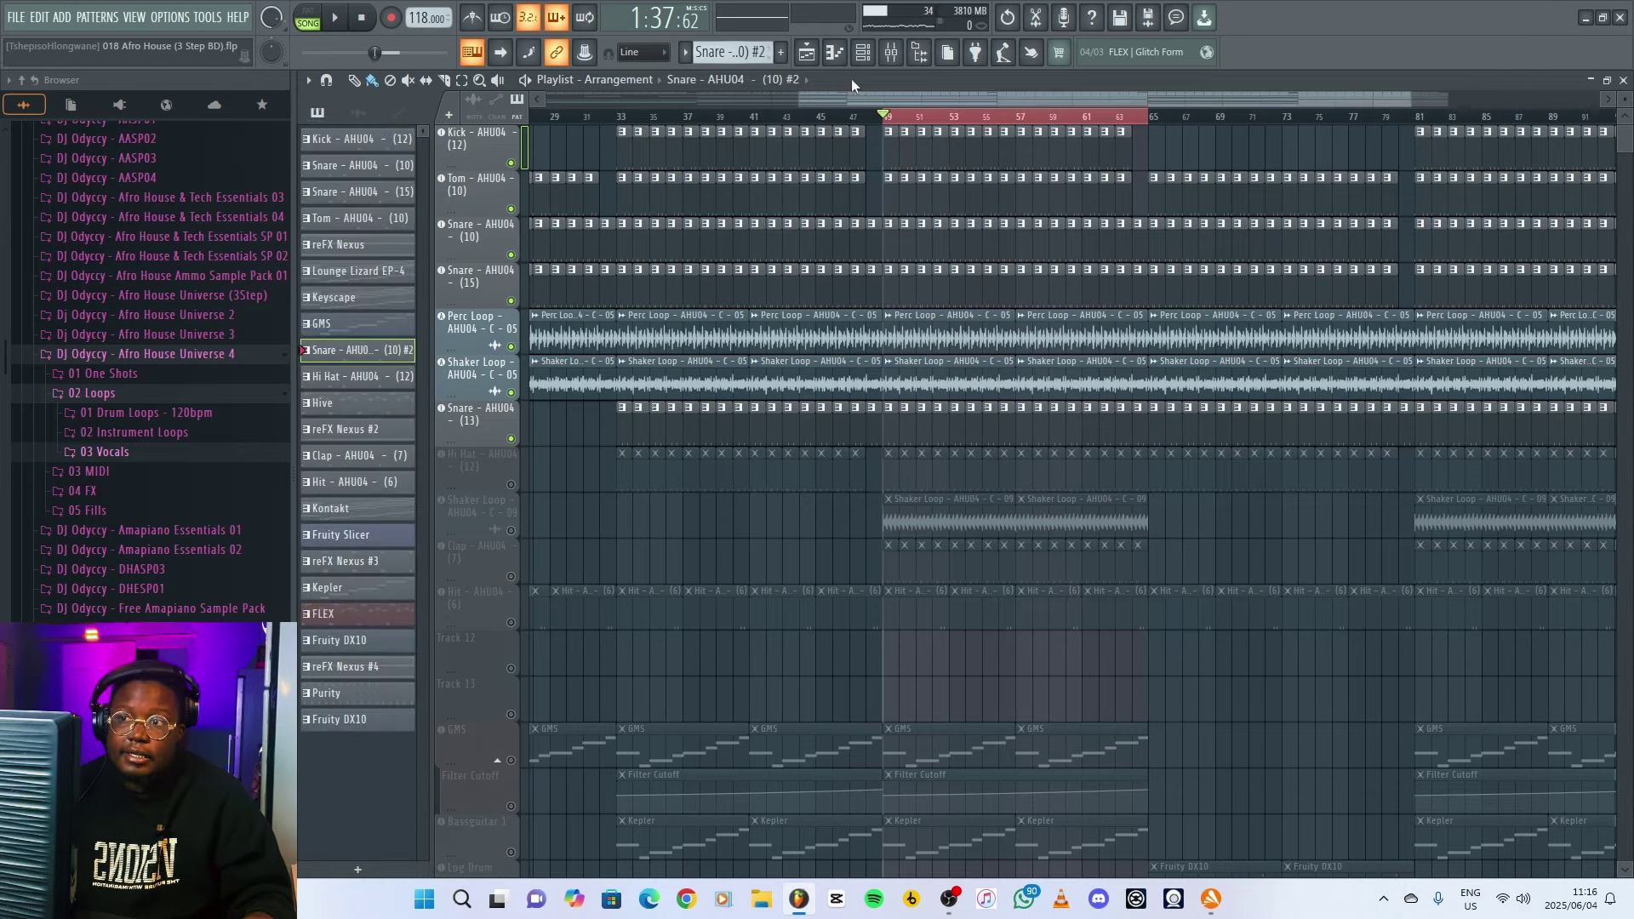
left_click(865, 55)
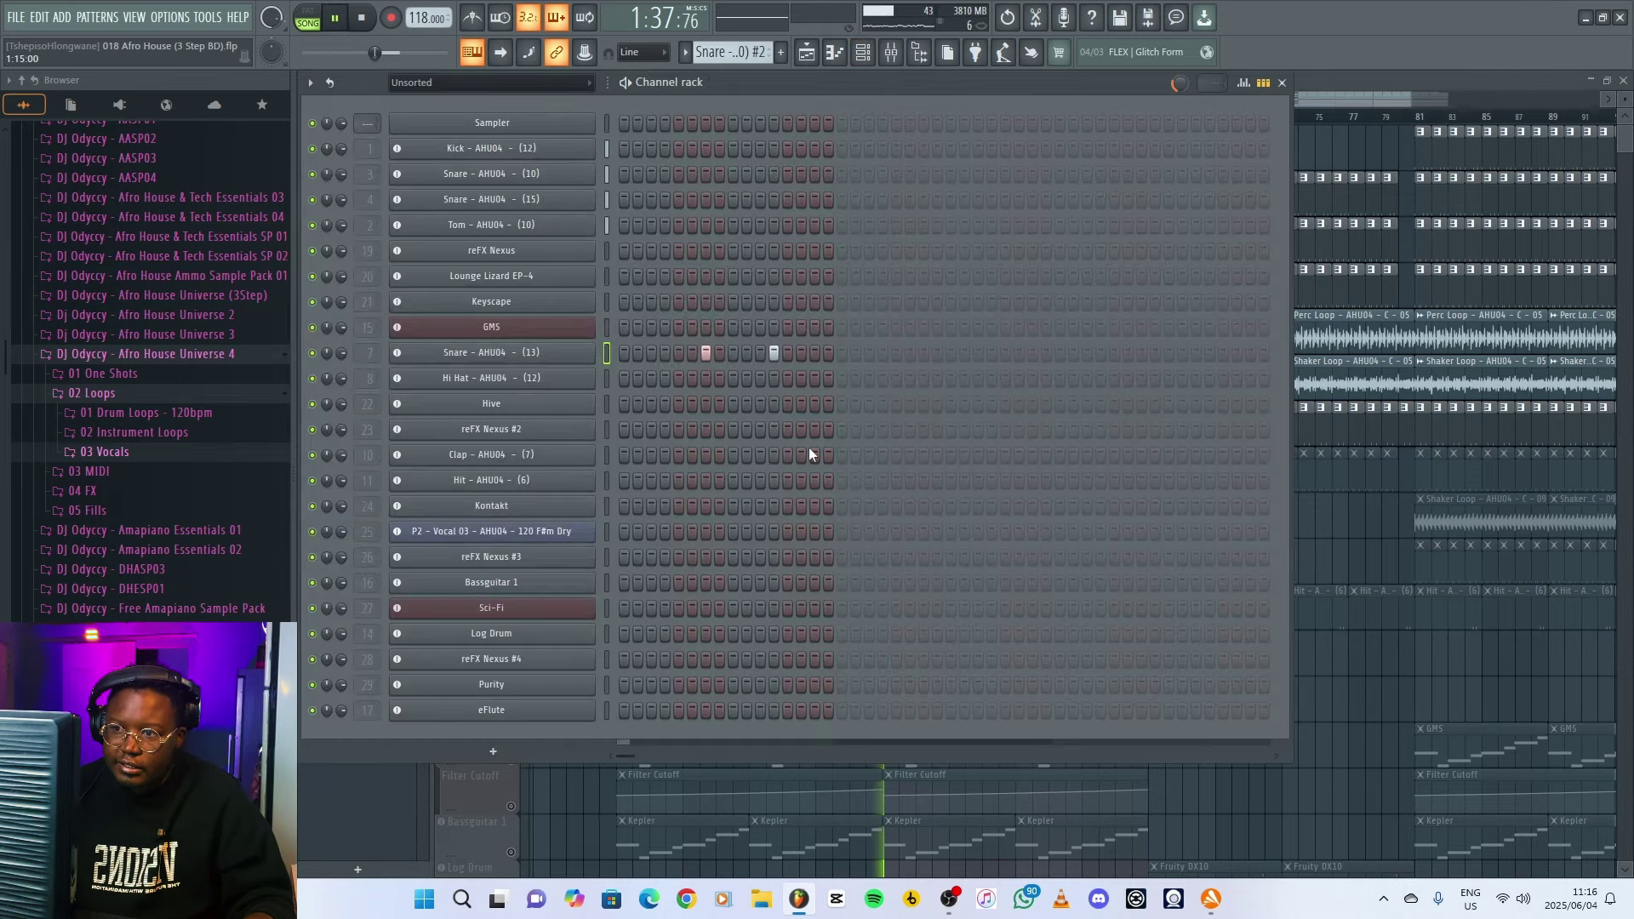
key("space")
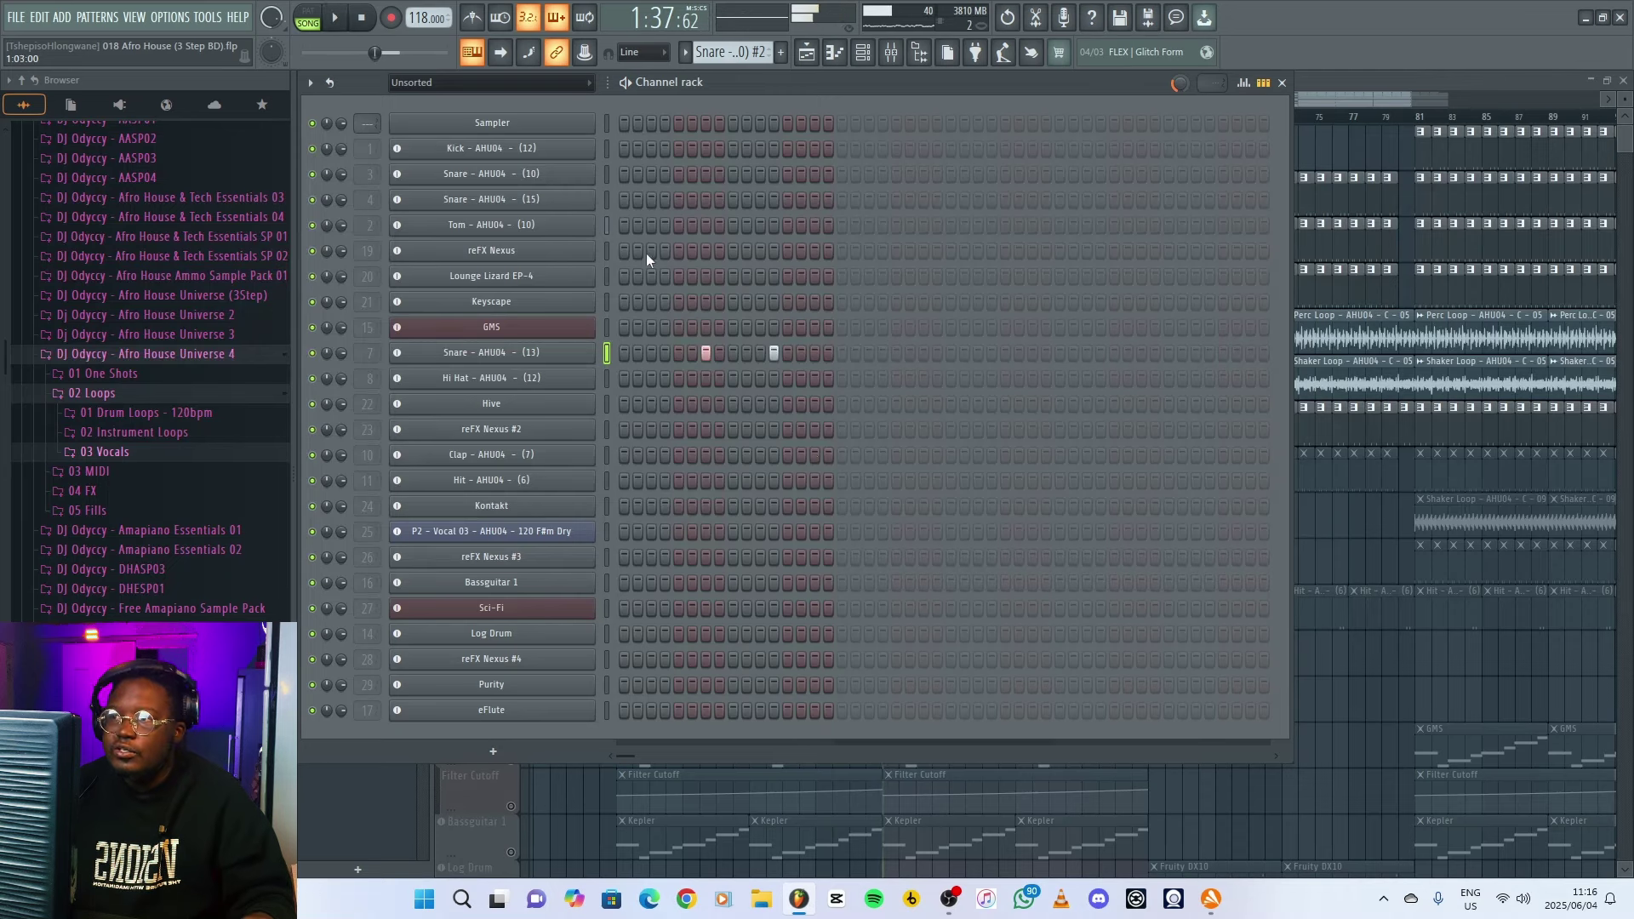
key("l")
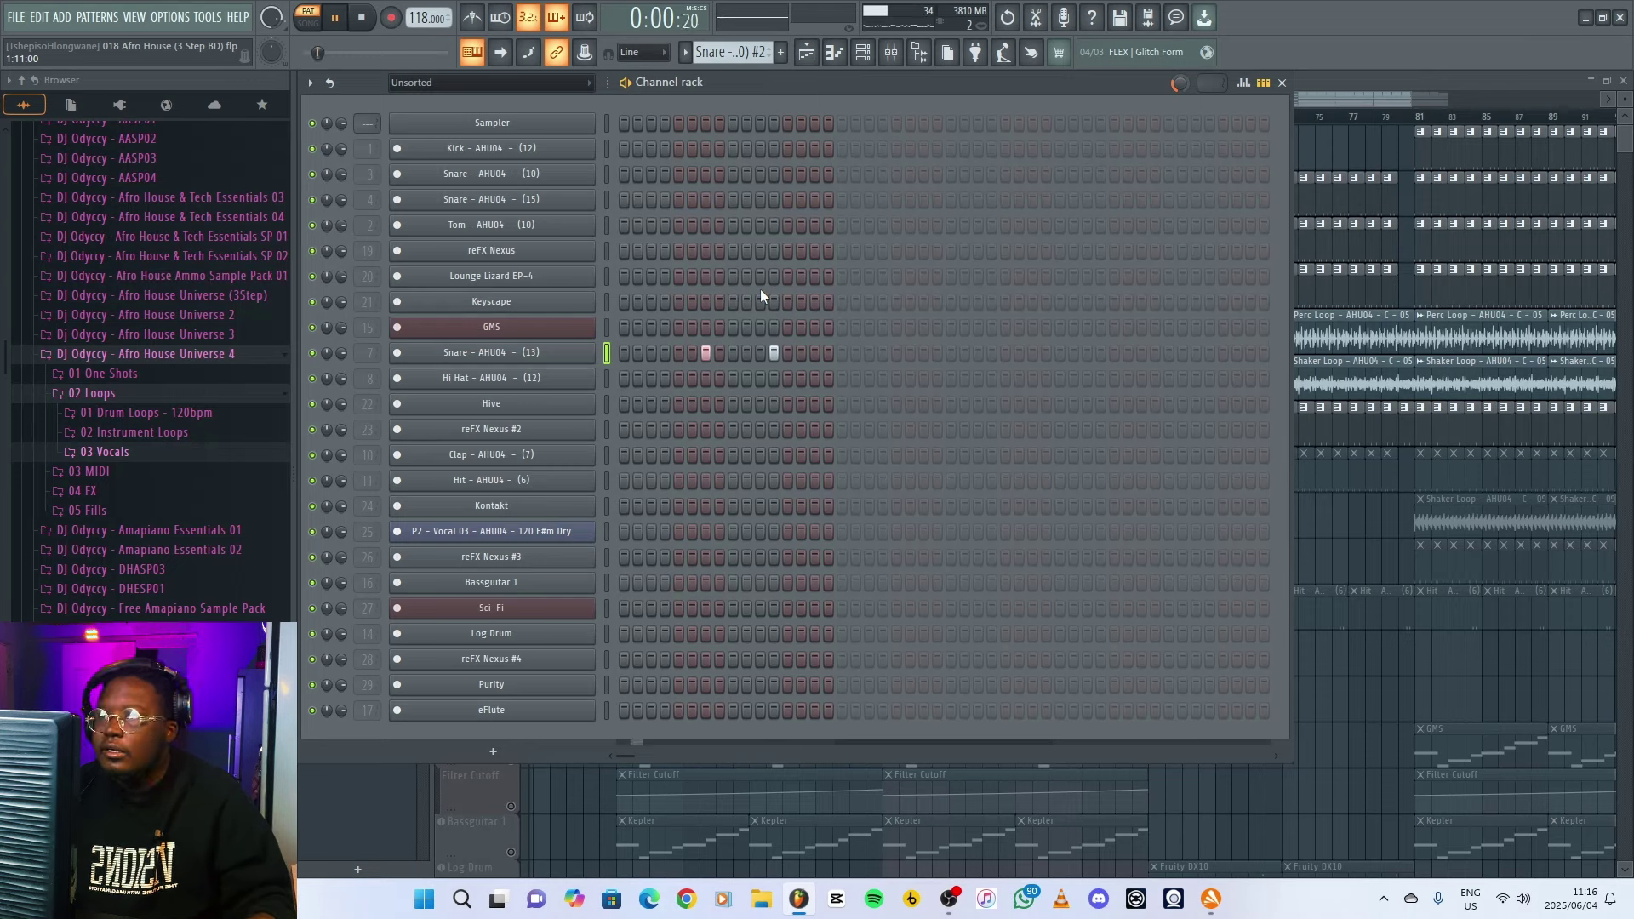
key("space")
key("l")
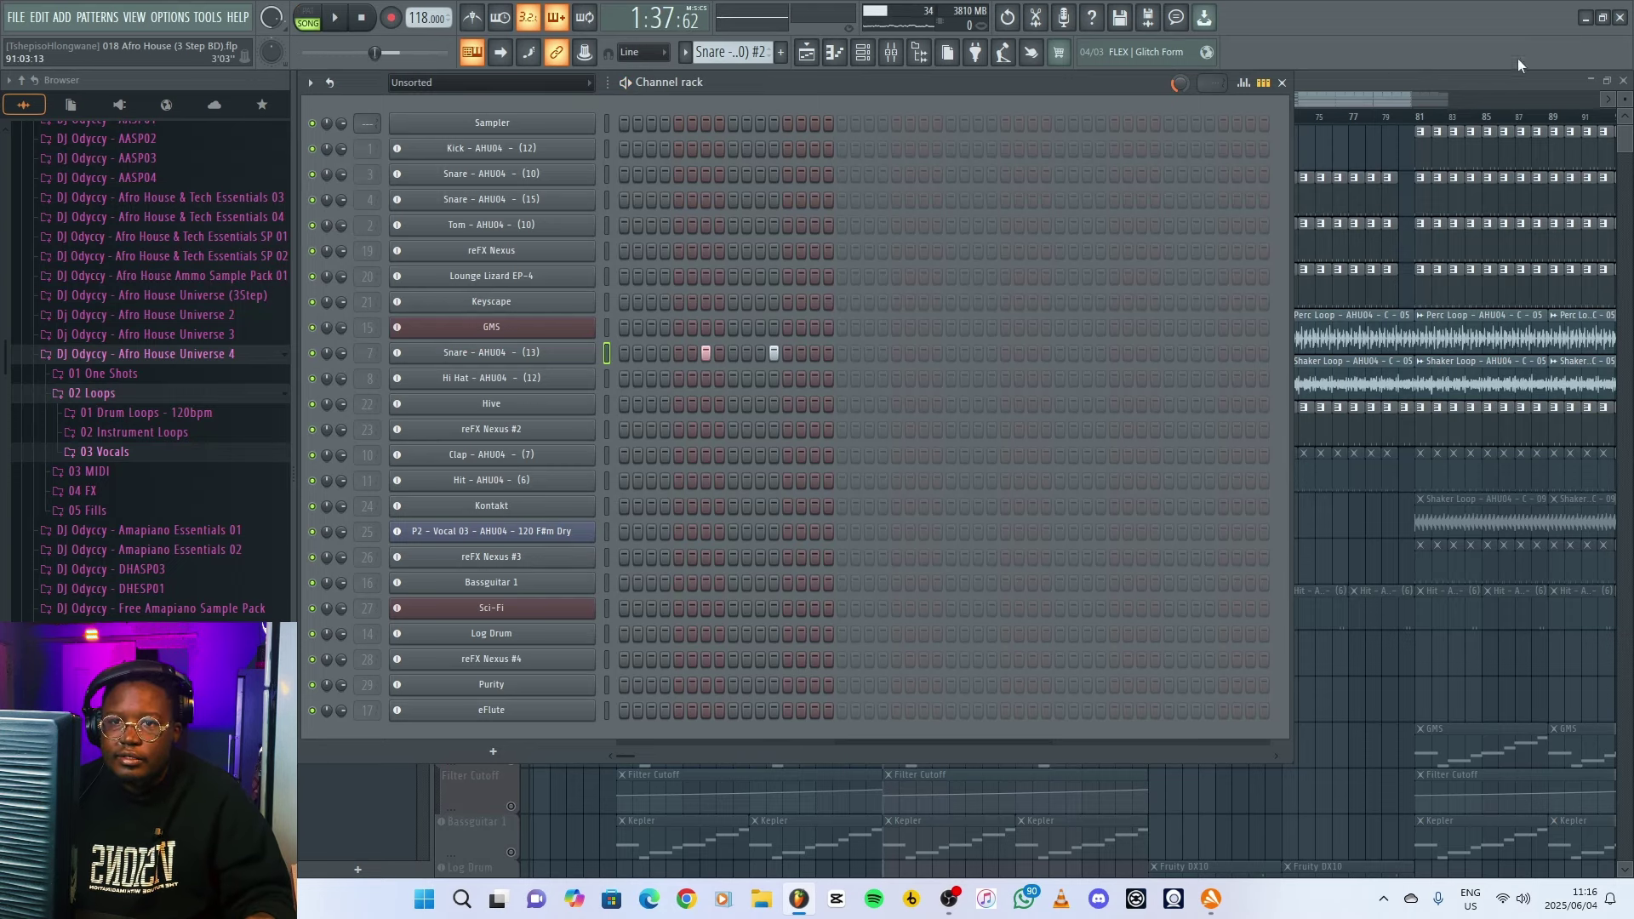
left_click(1391, 78)
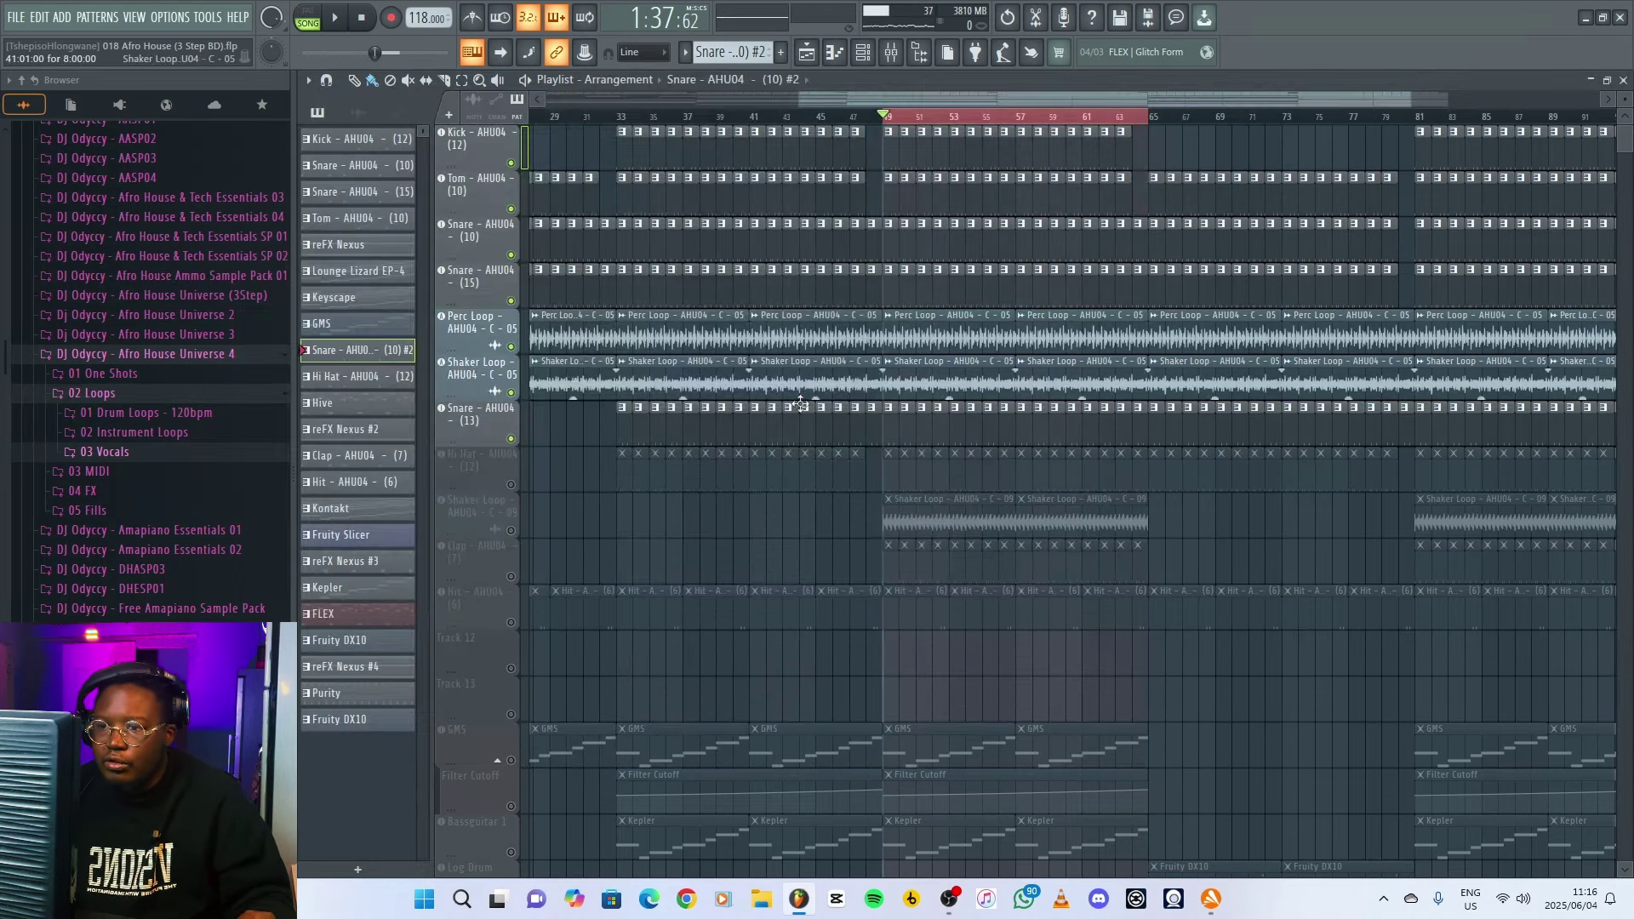
- Unmute the Hi Hat (12) track, audition its pattern in the channel rack, and play it with the other drums in song mode
left_click(511, 485)
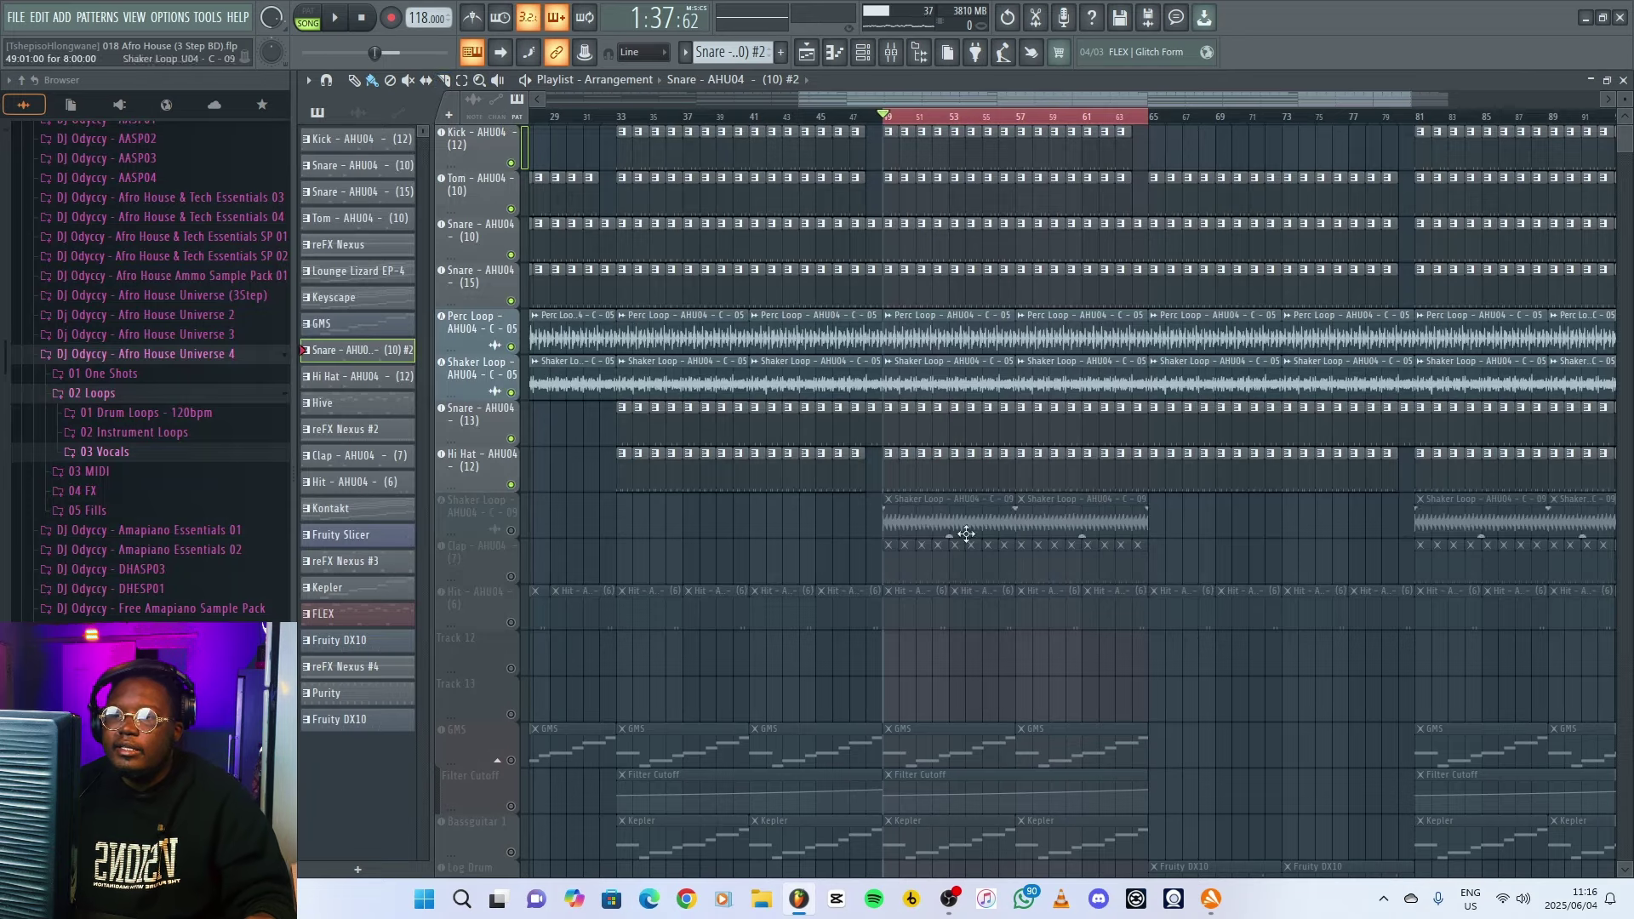
left_click(890, 470)
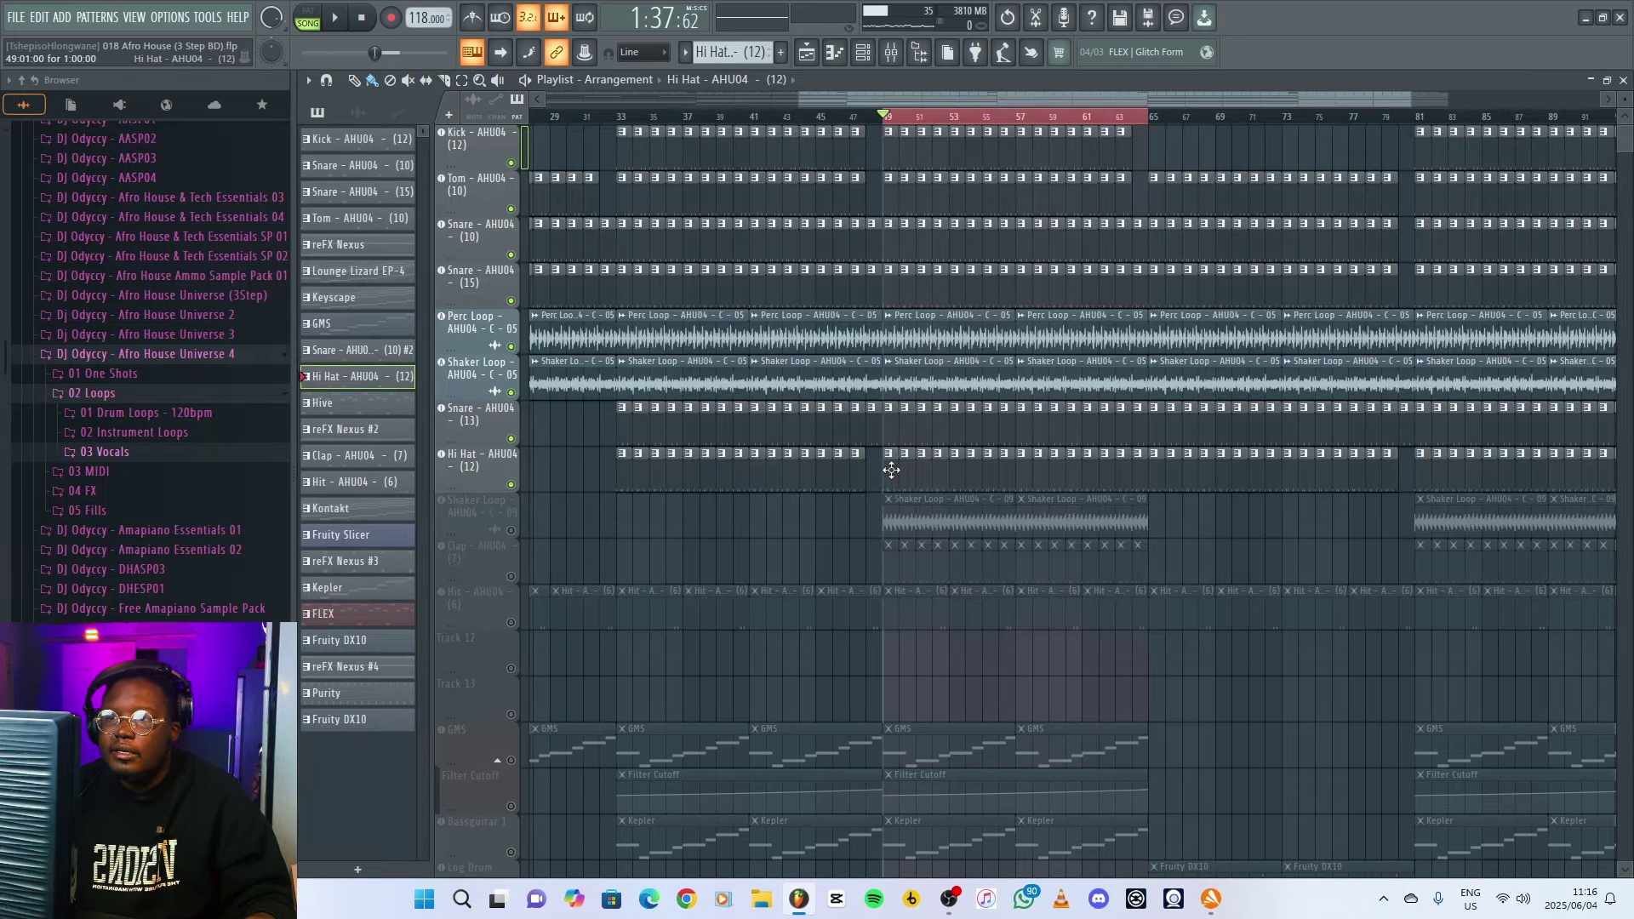
left_click(861, 53)
left_click(313, 8)
key("space")
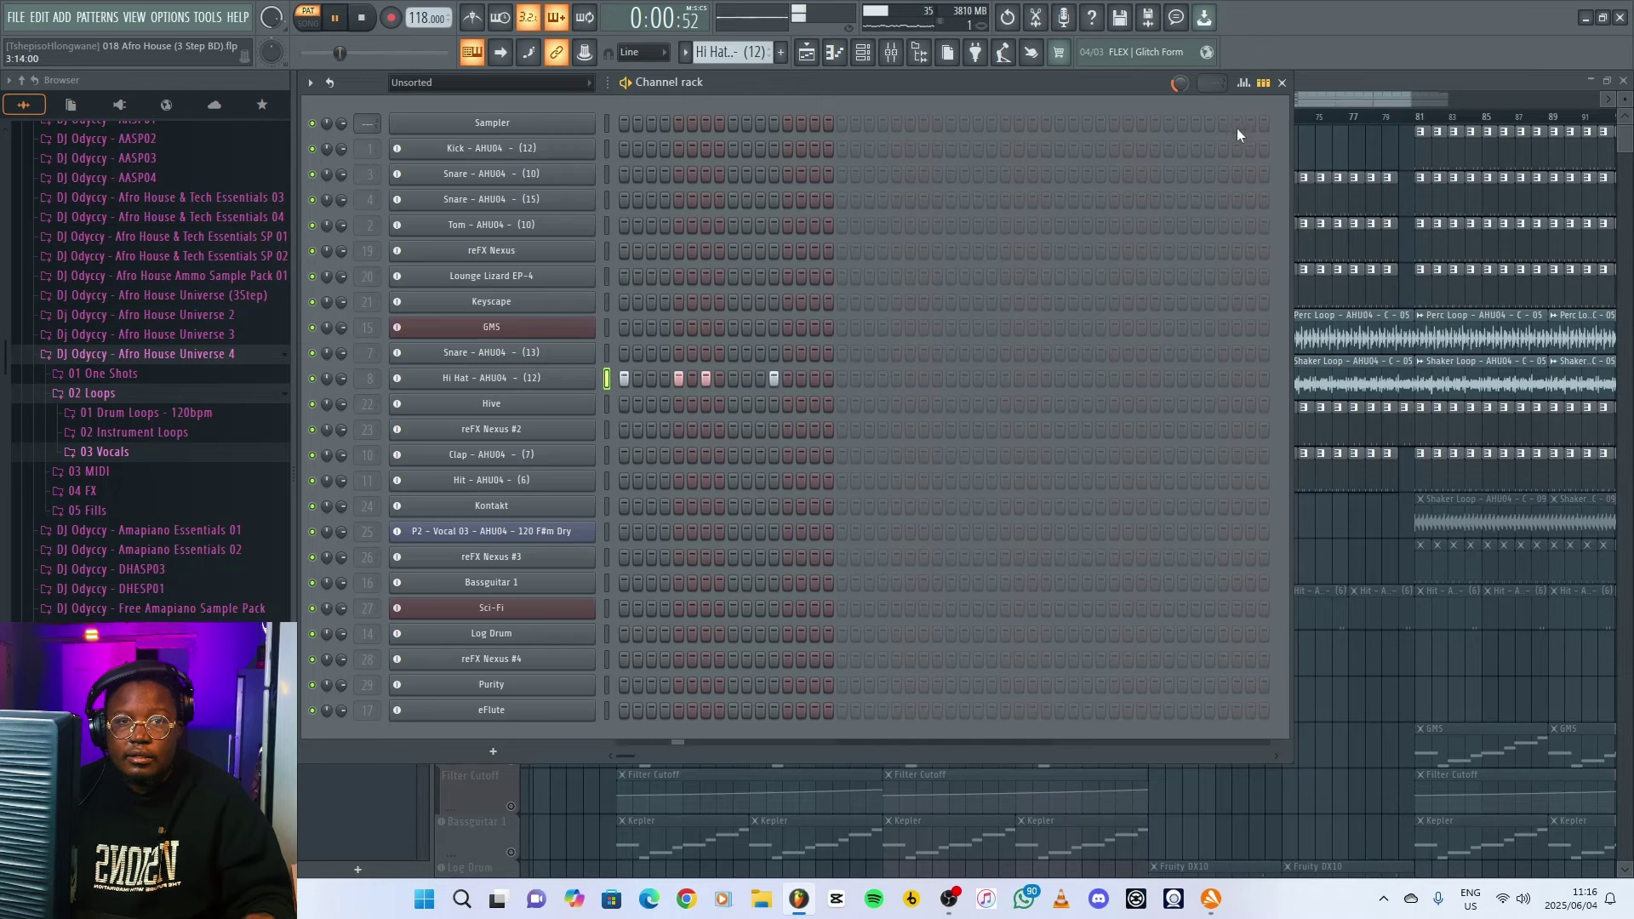
key("space")
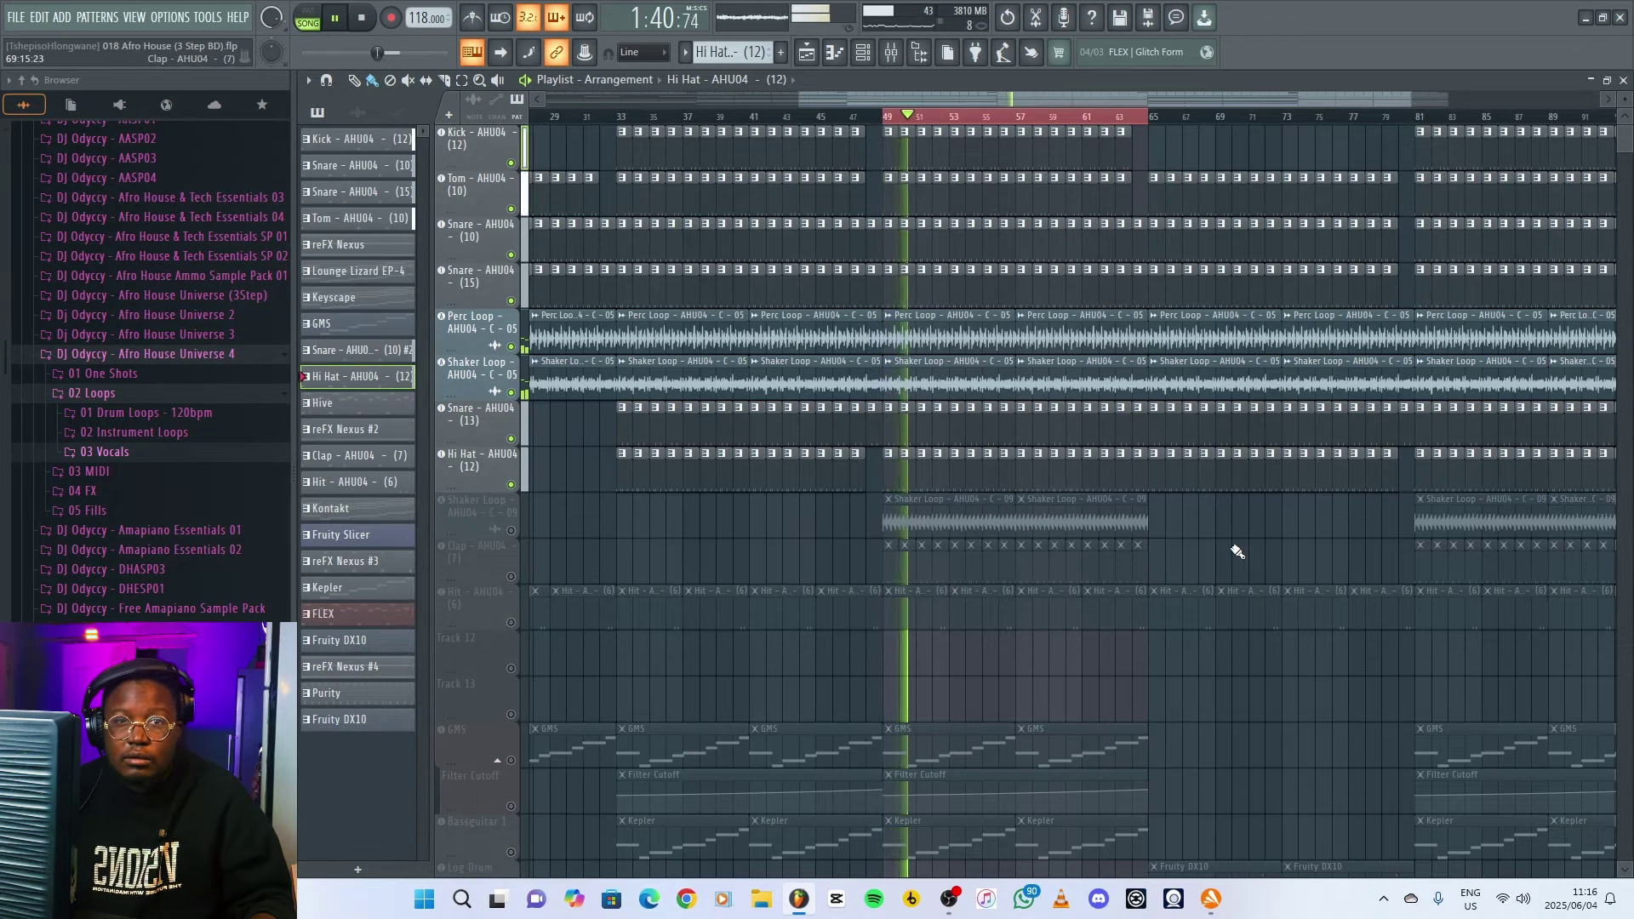
key("space")
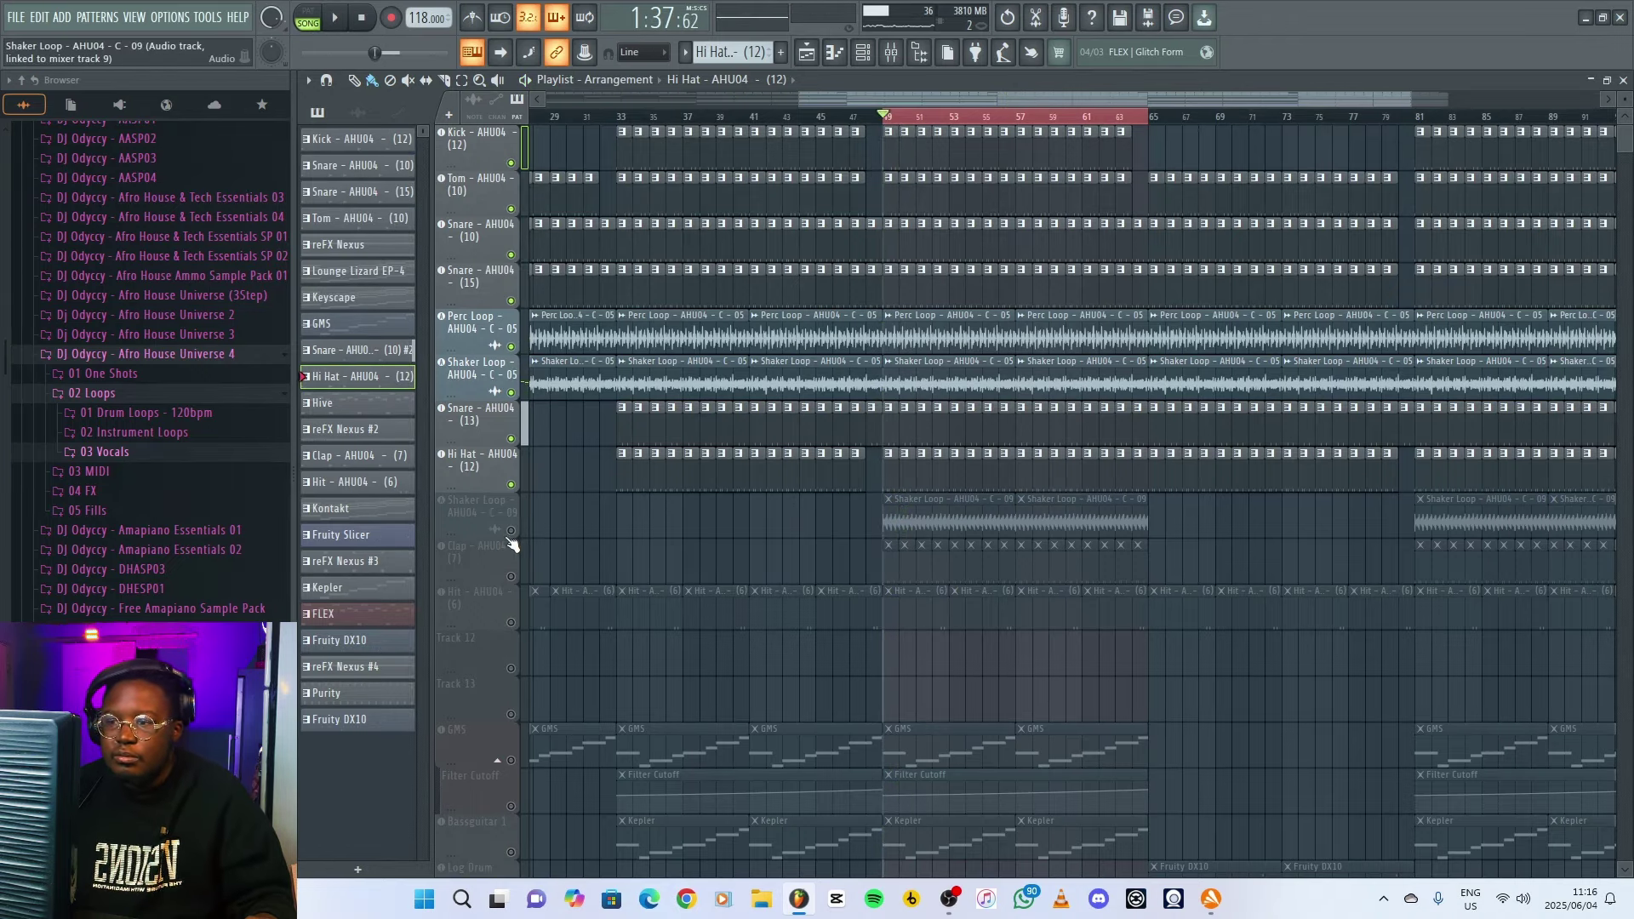
- Unmute the Shaker Loop - AHU04 - C - 09 track and play it with the rest of the beat
left_click(512, 530)
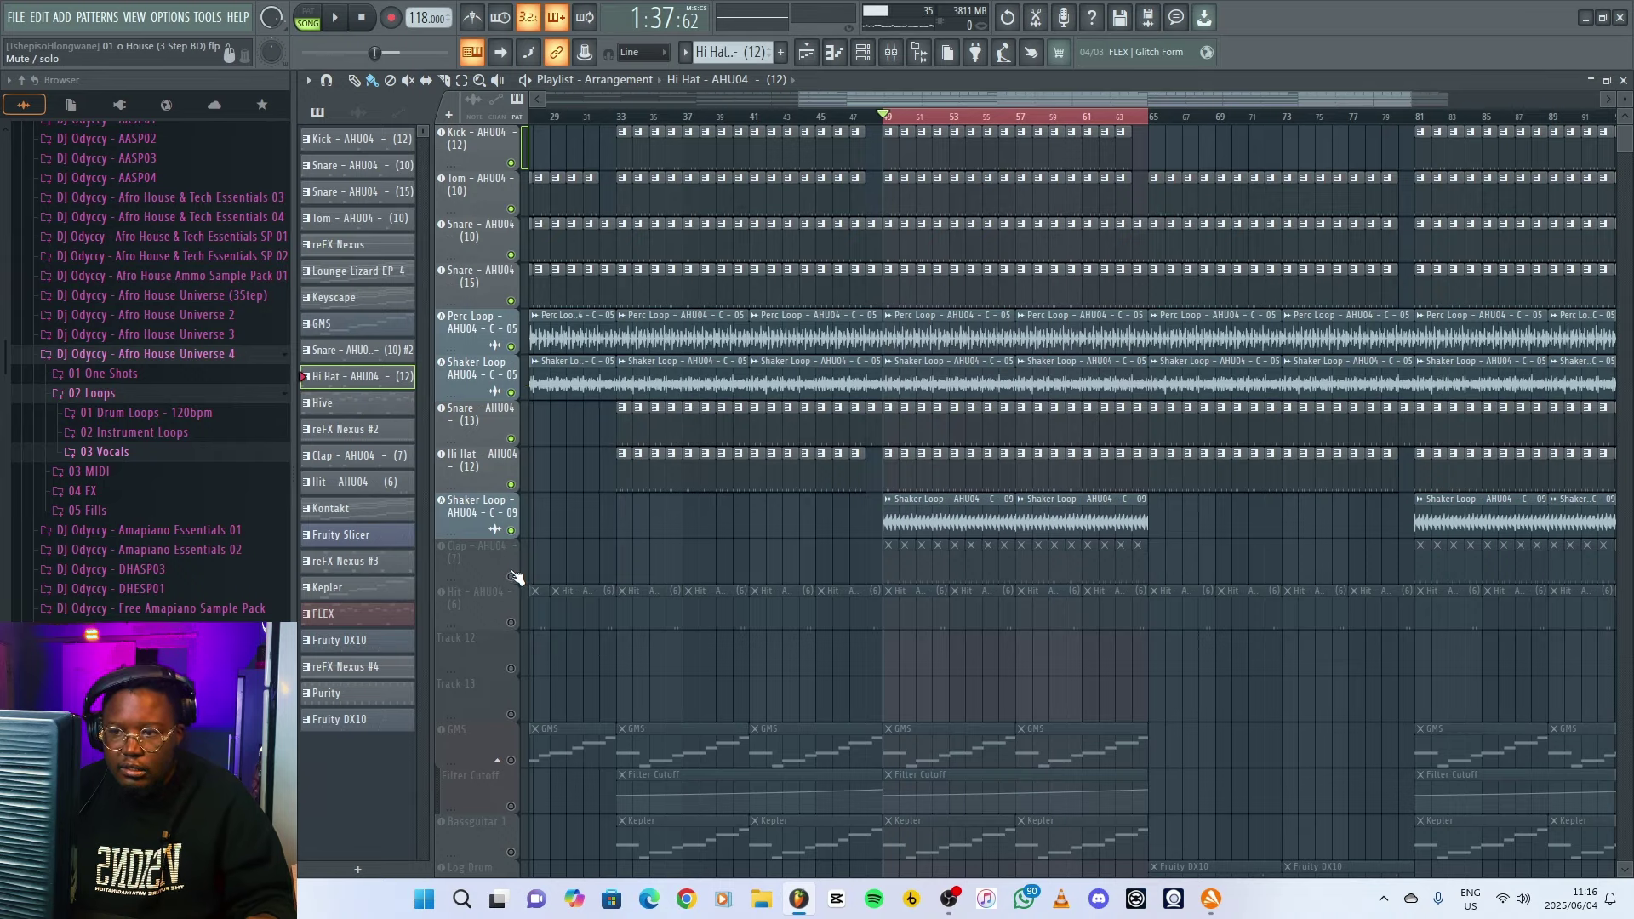
key("space")
key("space")
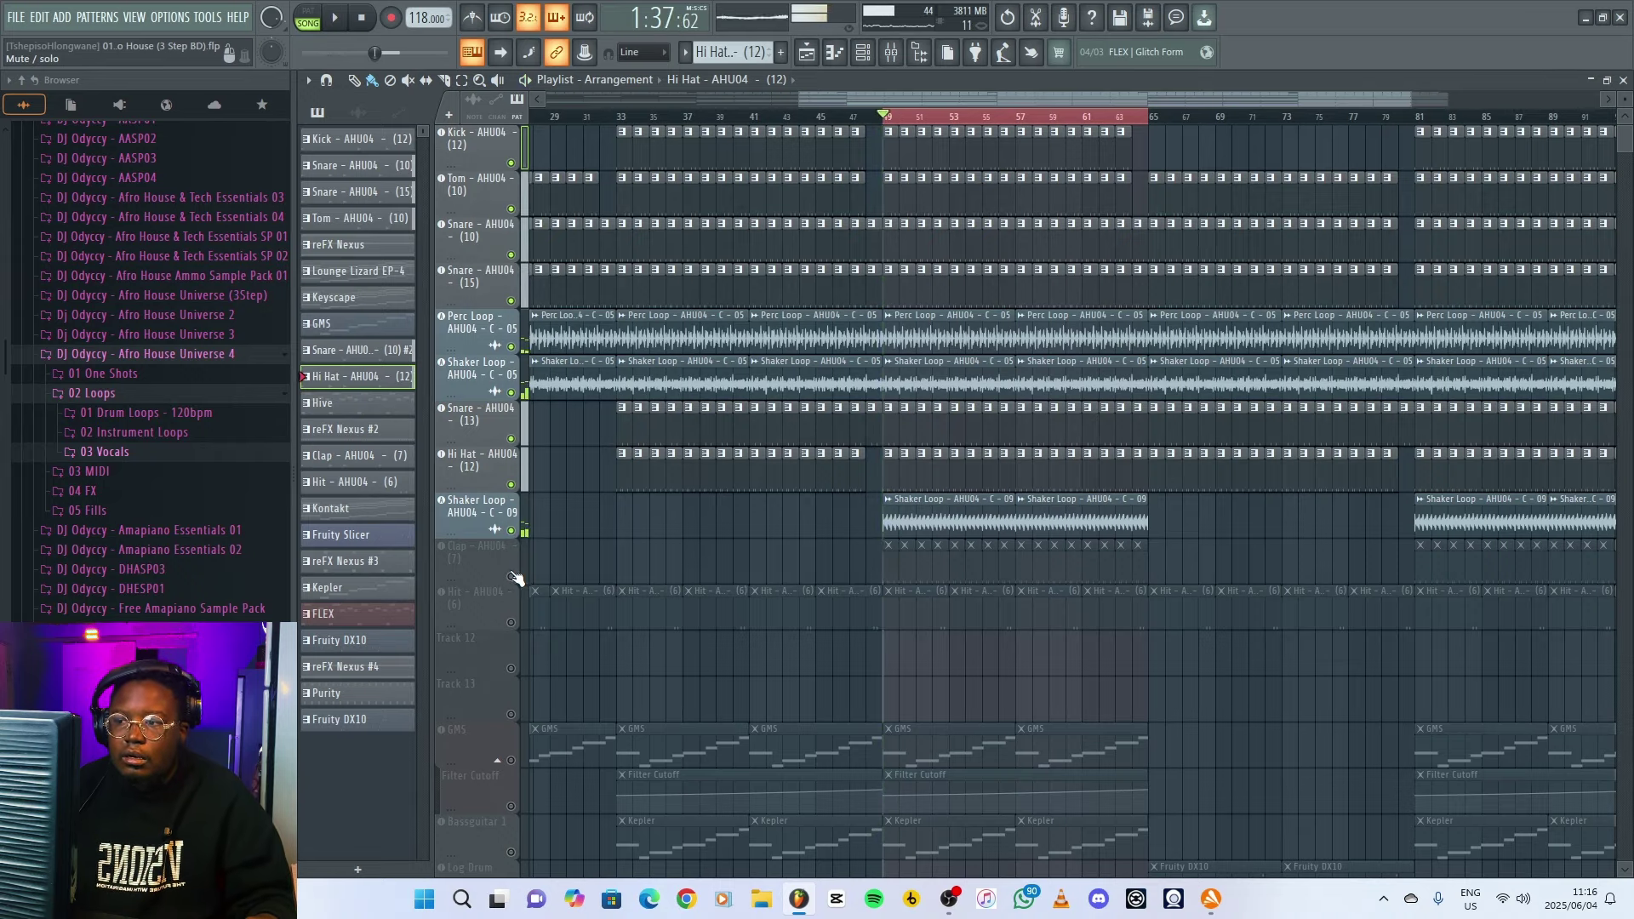
- Unmute the Clap (7) track and play it together with the drums and loops from bar 49
left_click(511, 577)
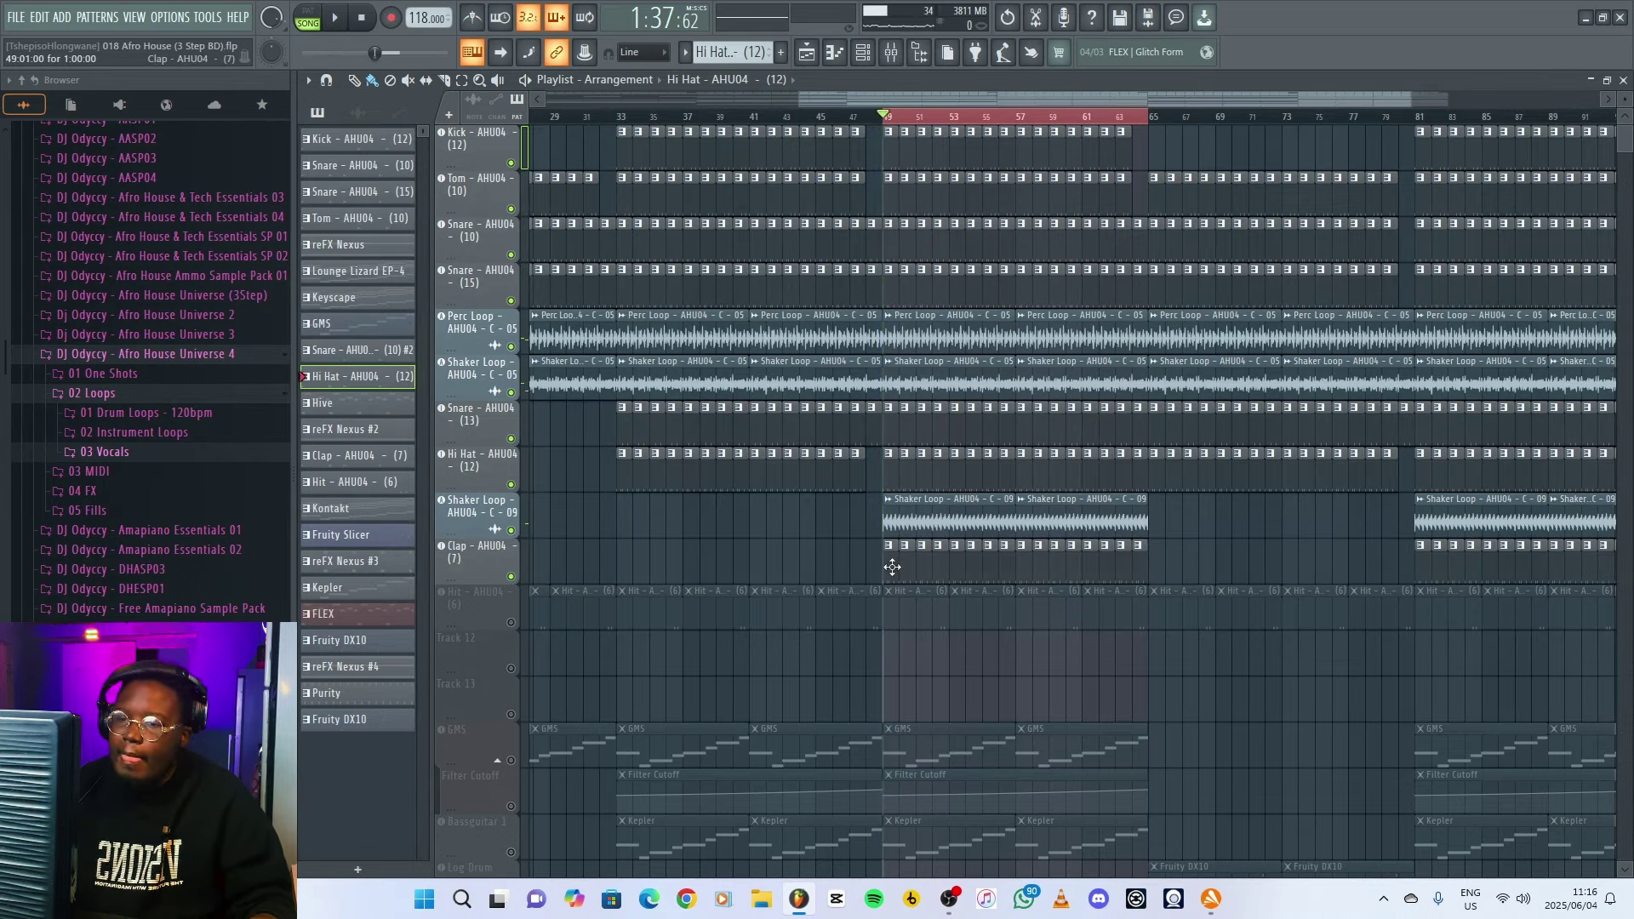
key("space")
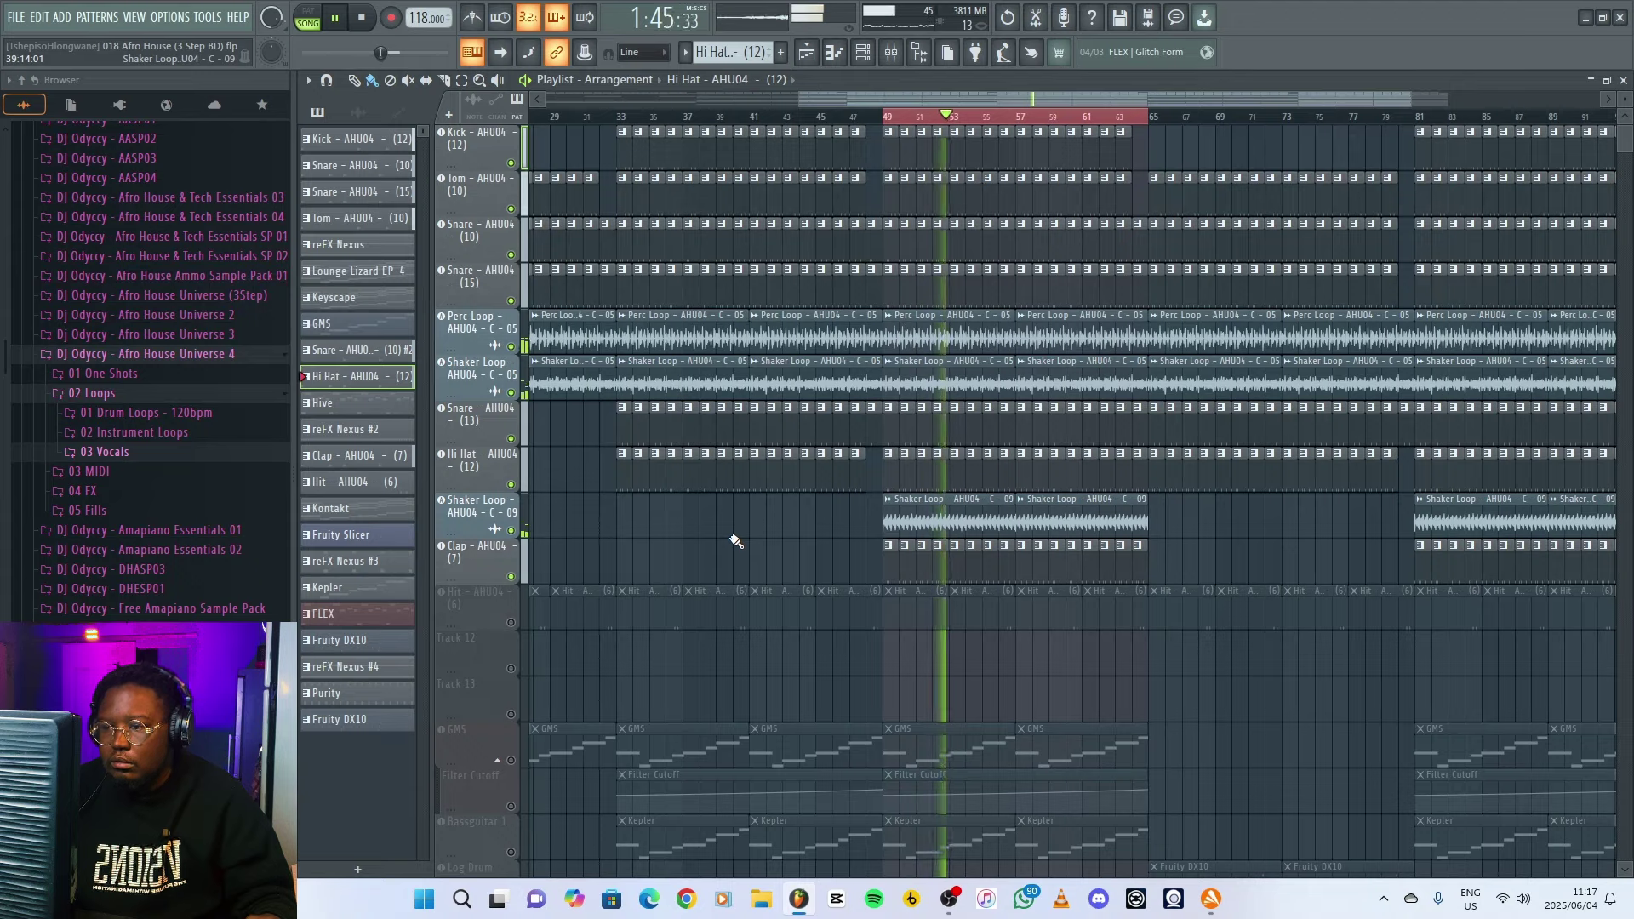
key("space")
- Unmute the Hit (6) track and audition its C5 notes in the piano roll, playing the pattern from bar 4
left_click(512, 622)
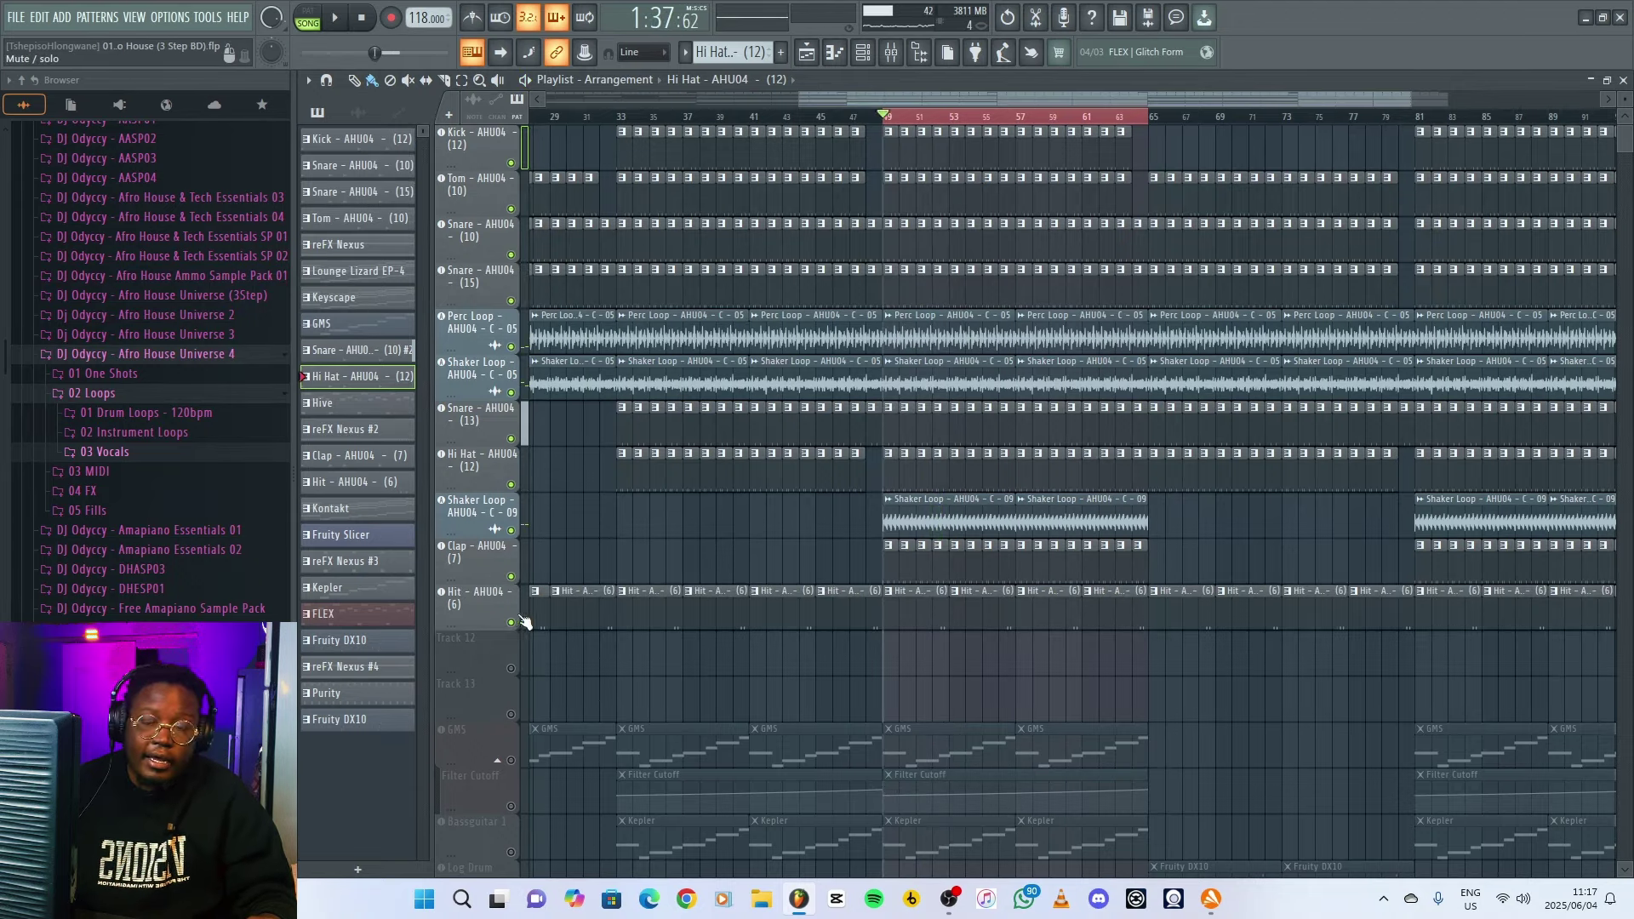
left_click(856, 629)
key("l")
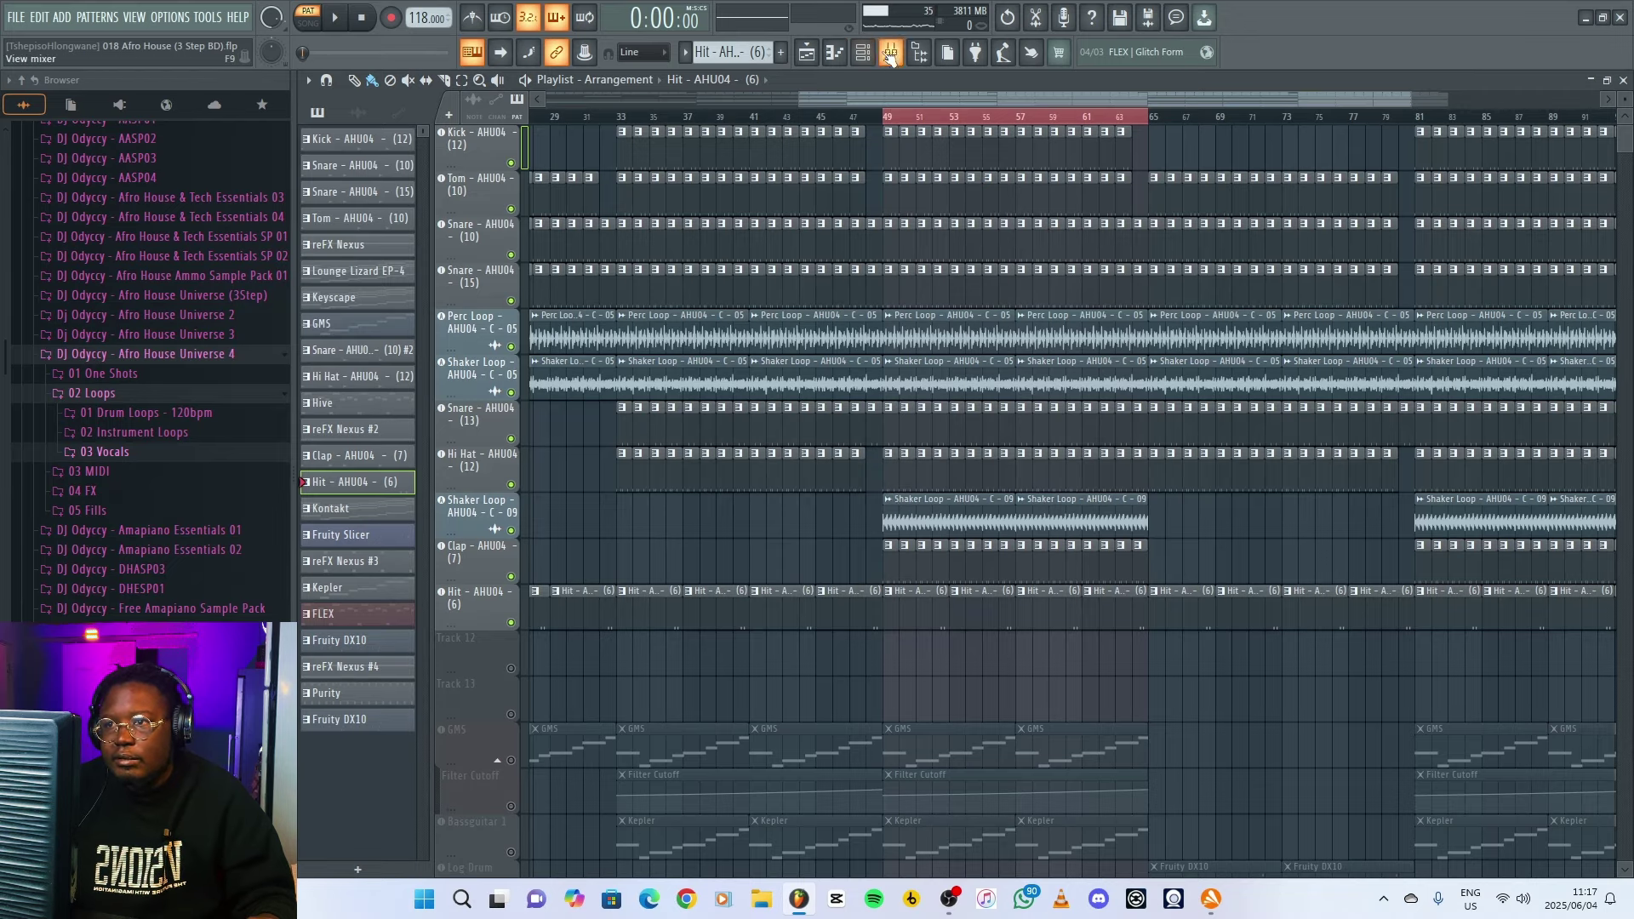
left_click(827, 55)
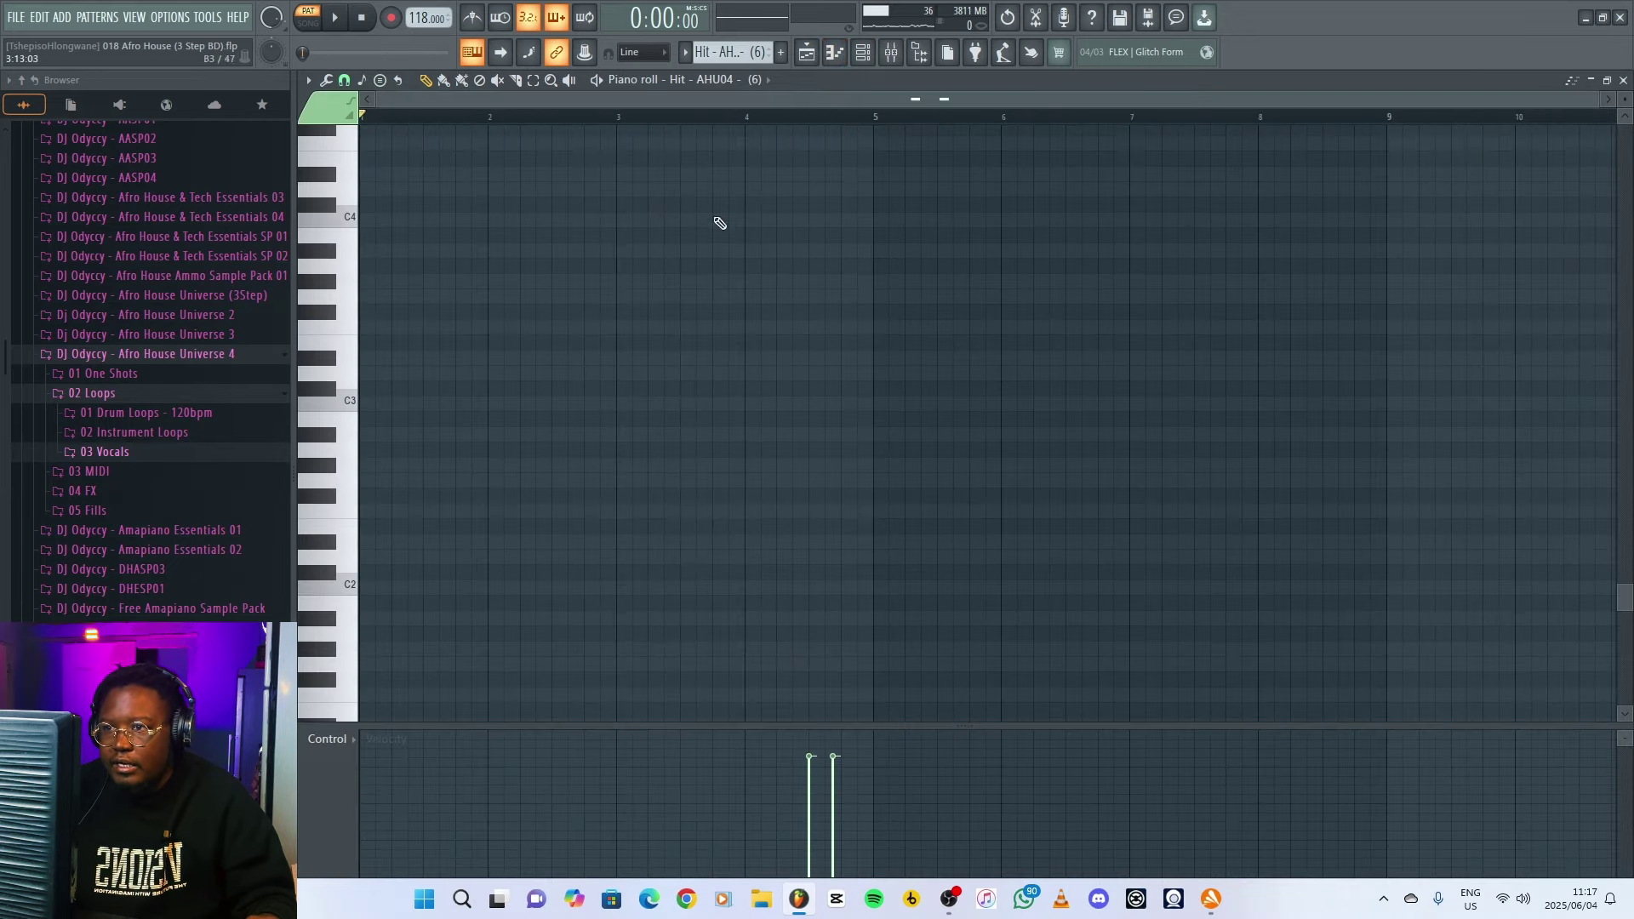
scroll(832, 388, "up", 6)
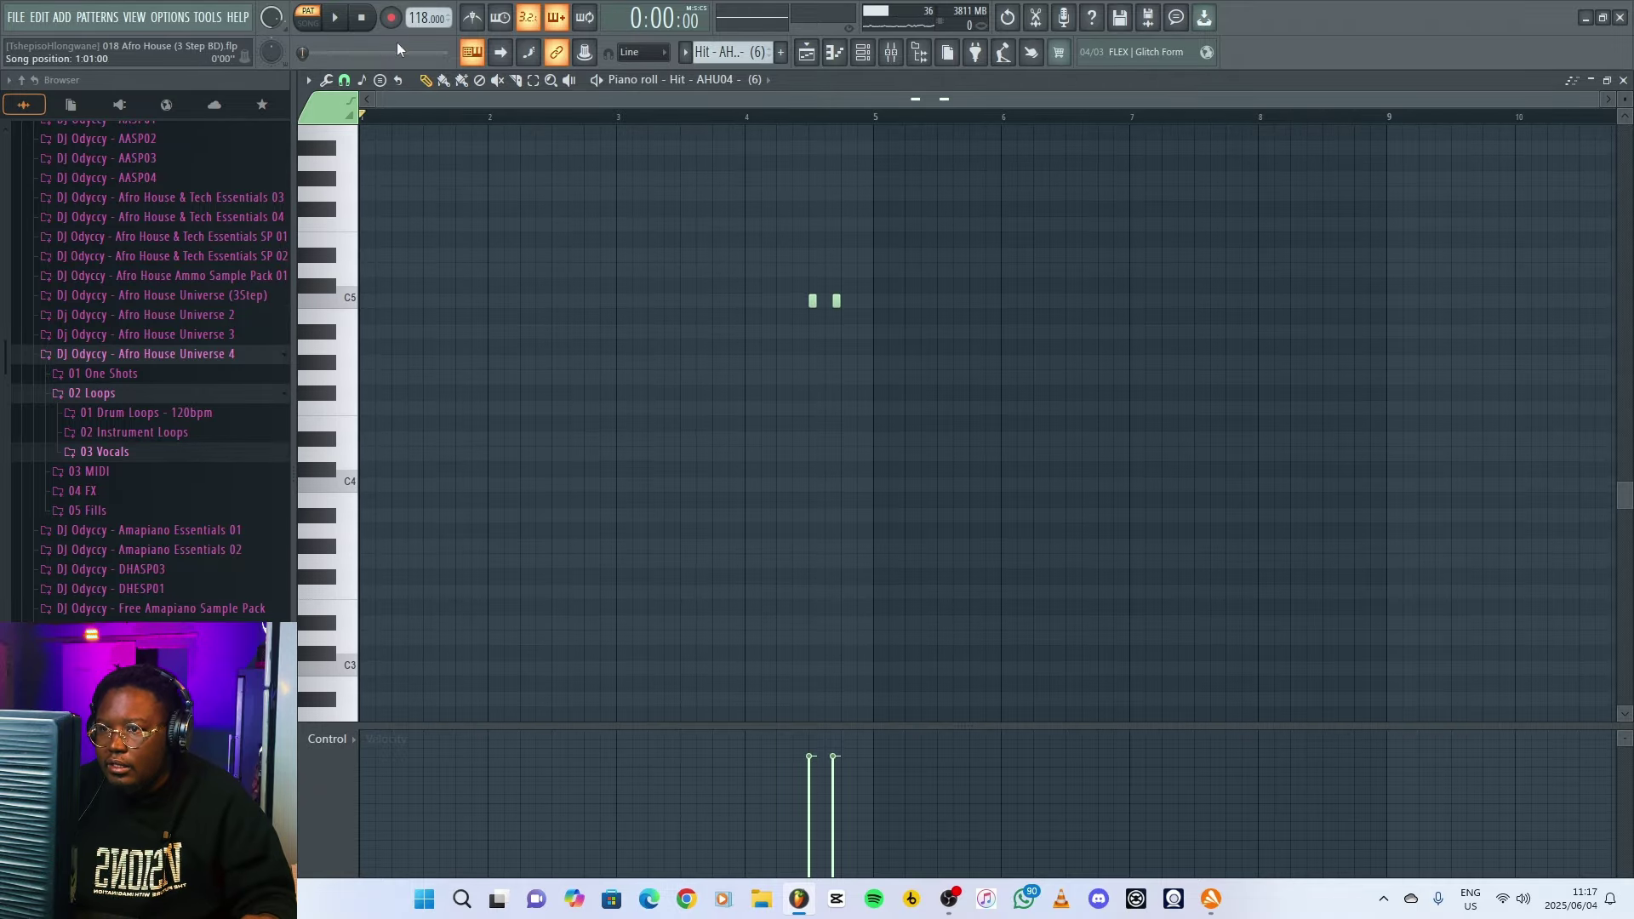
left_click(749, 117)
key("space")
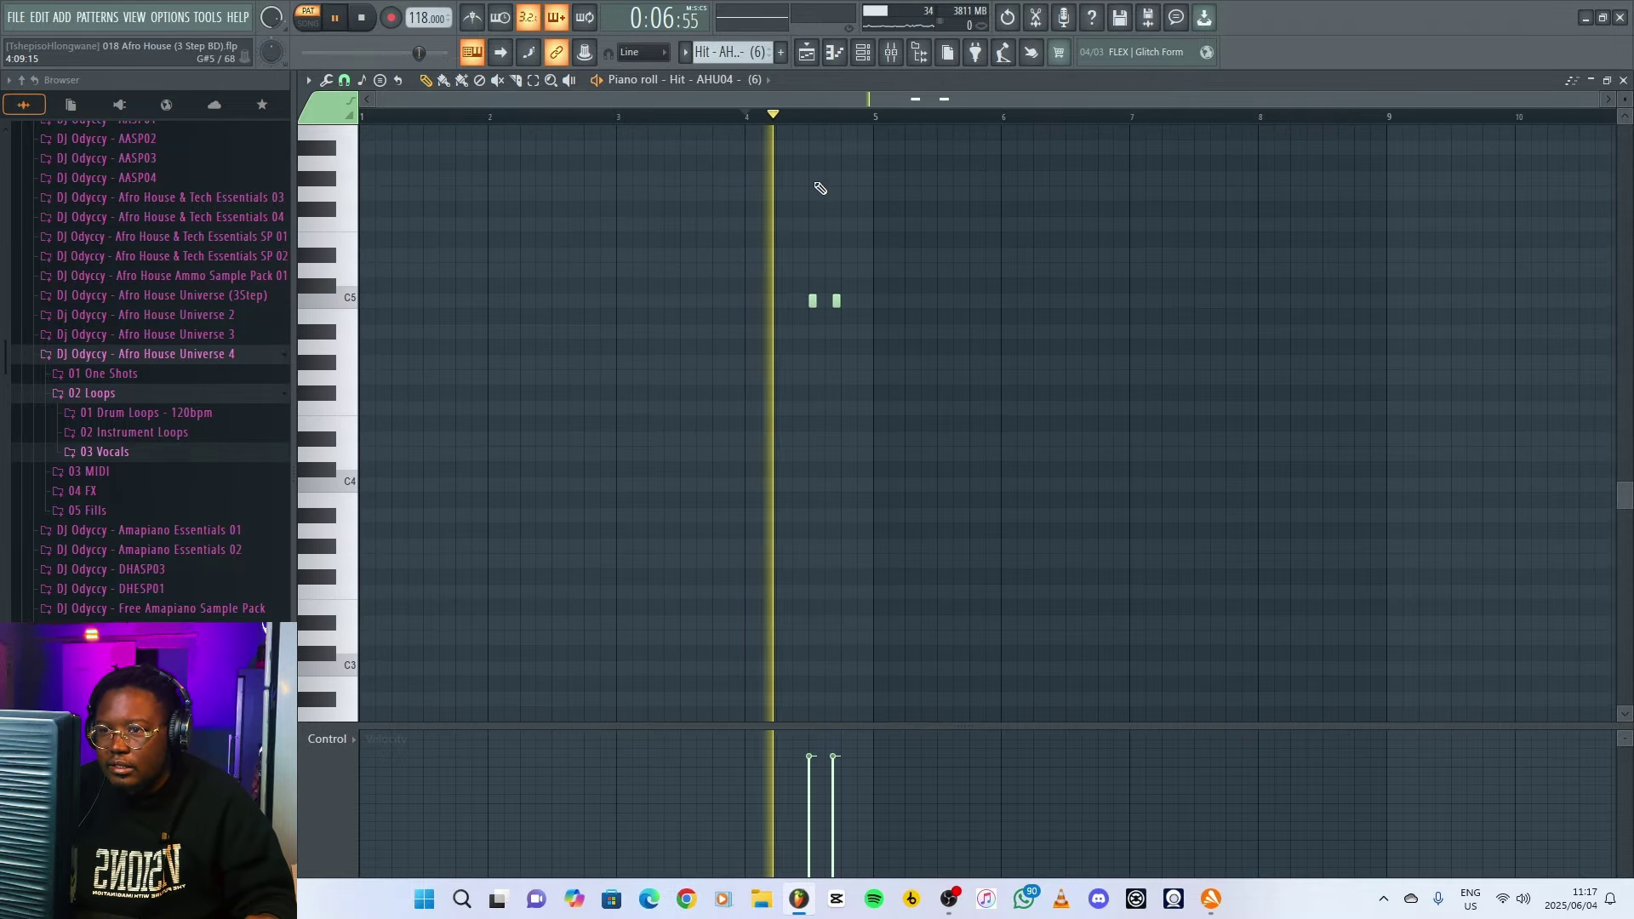
key("space")
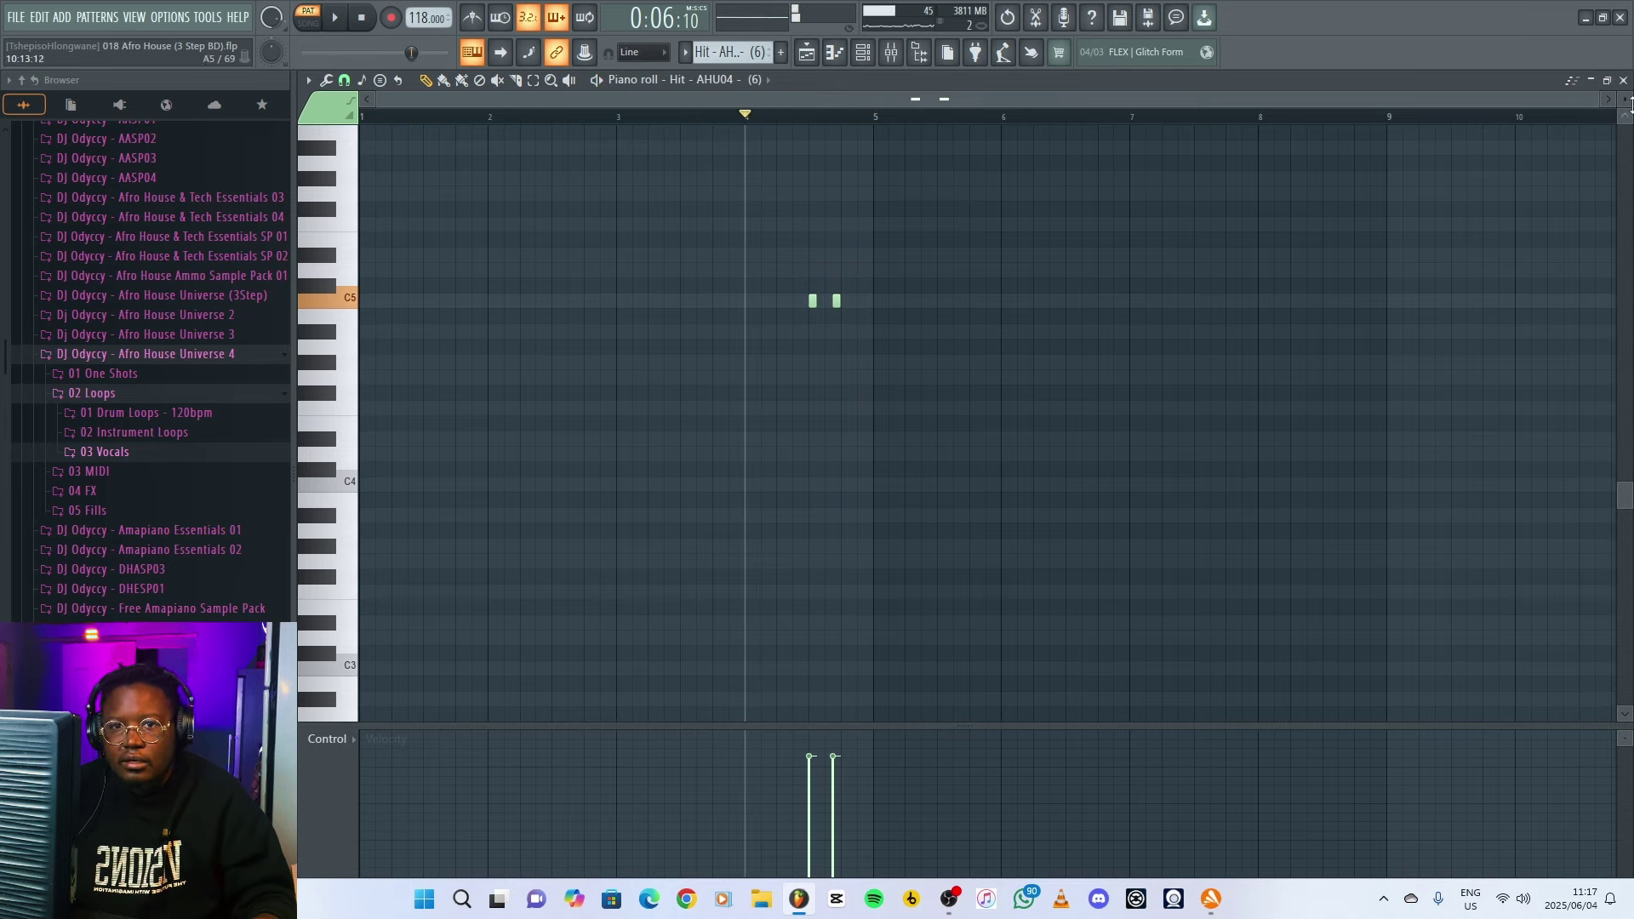
left_click(1624, 80)
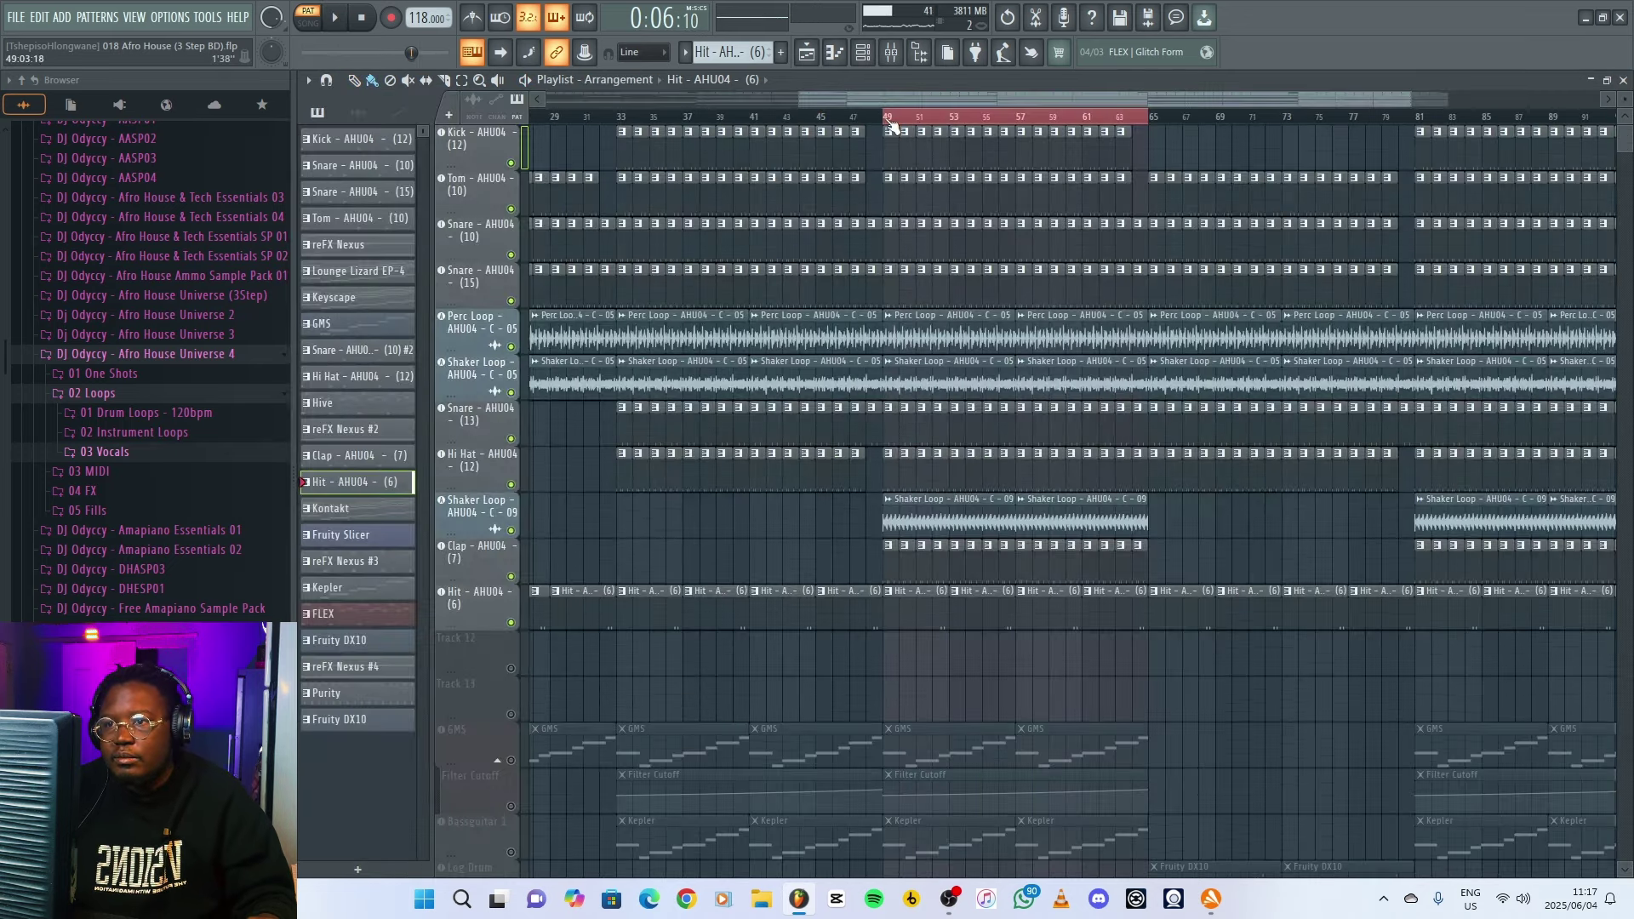
- Play the complete drum and percussion arrangement from bar 49 in song mode
left_click(892, 120)
key("space")
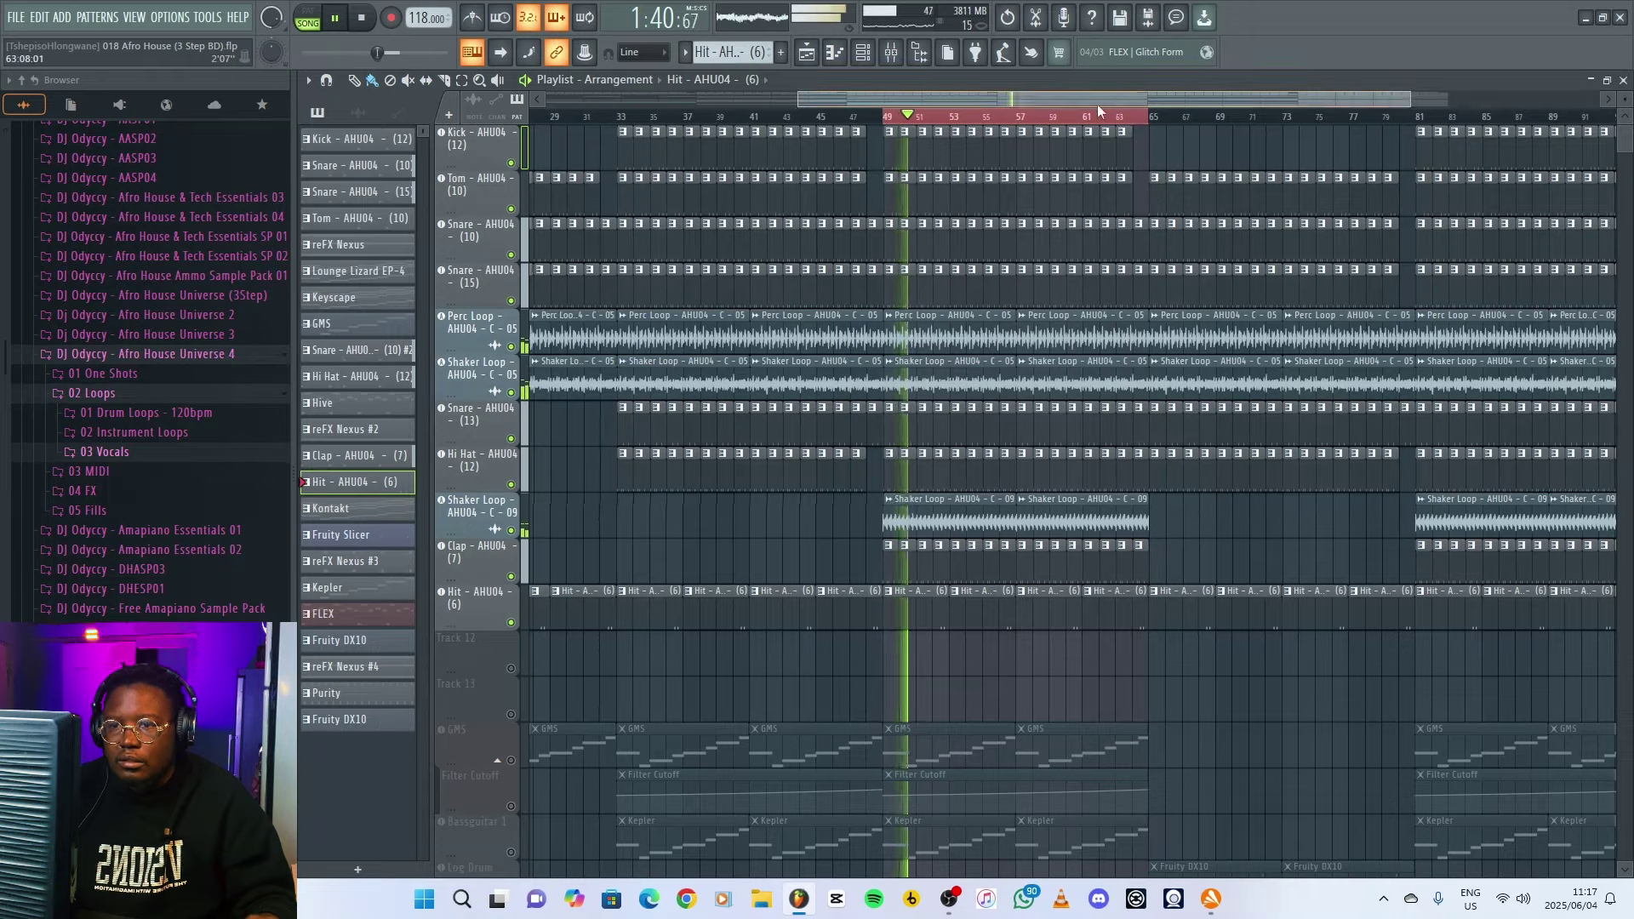
left_click_drag(1098, 107, 1056, 106)
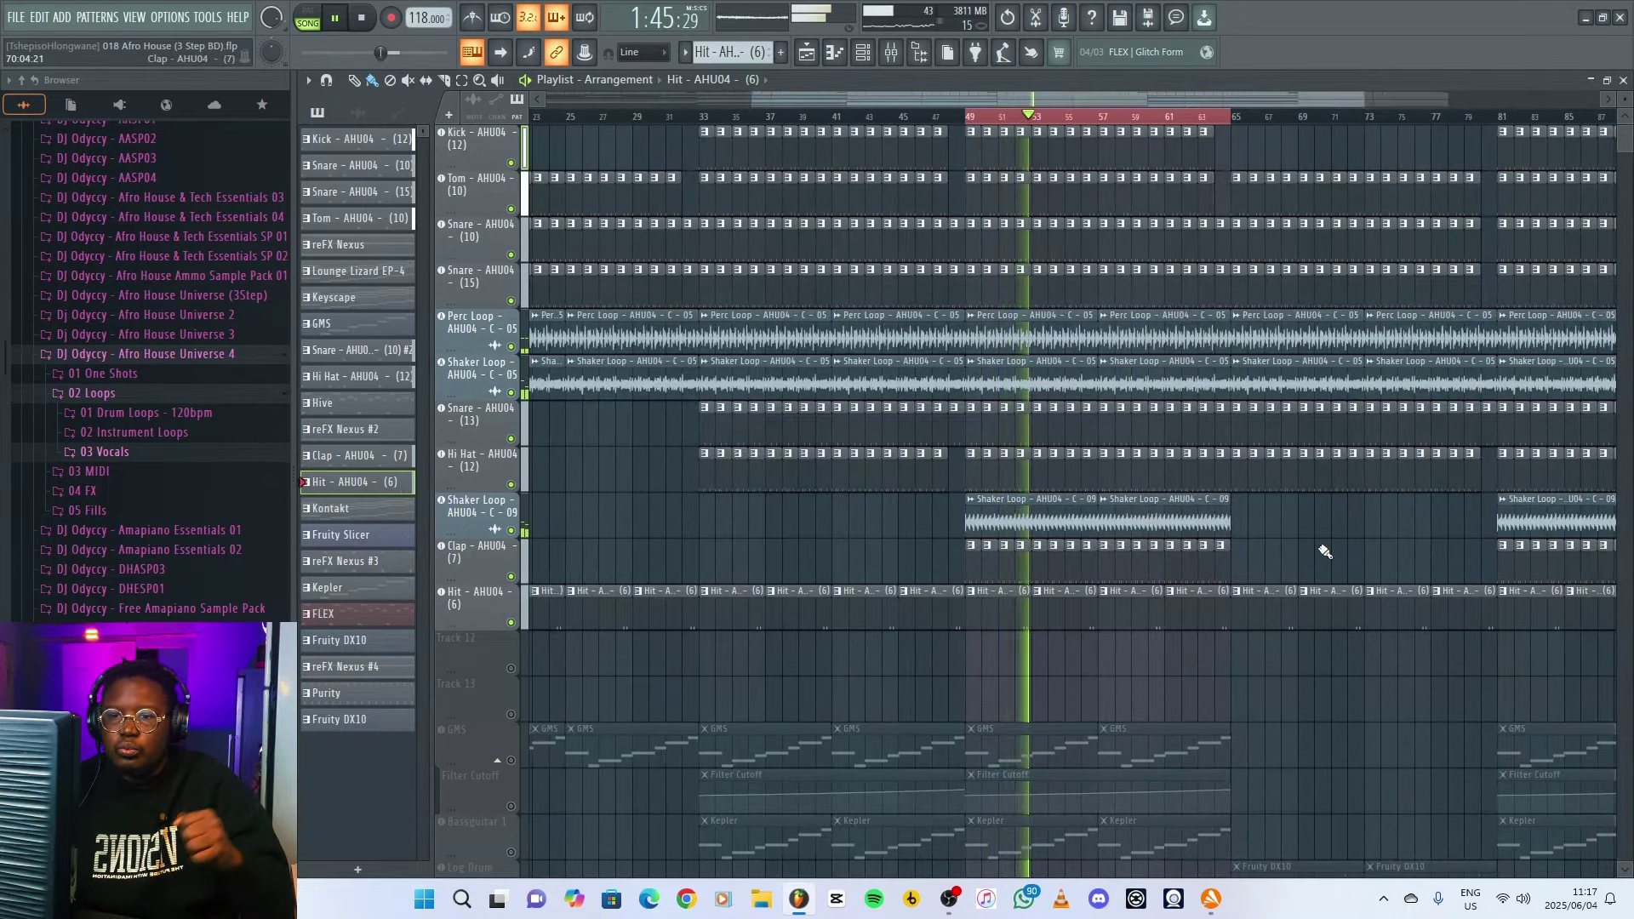
key("space")
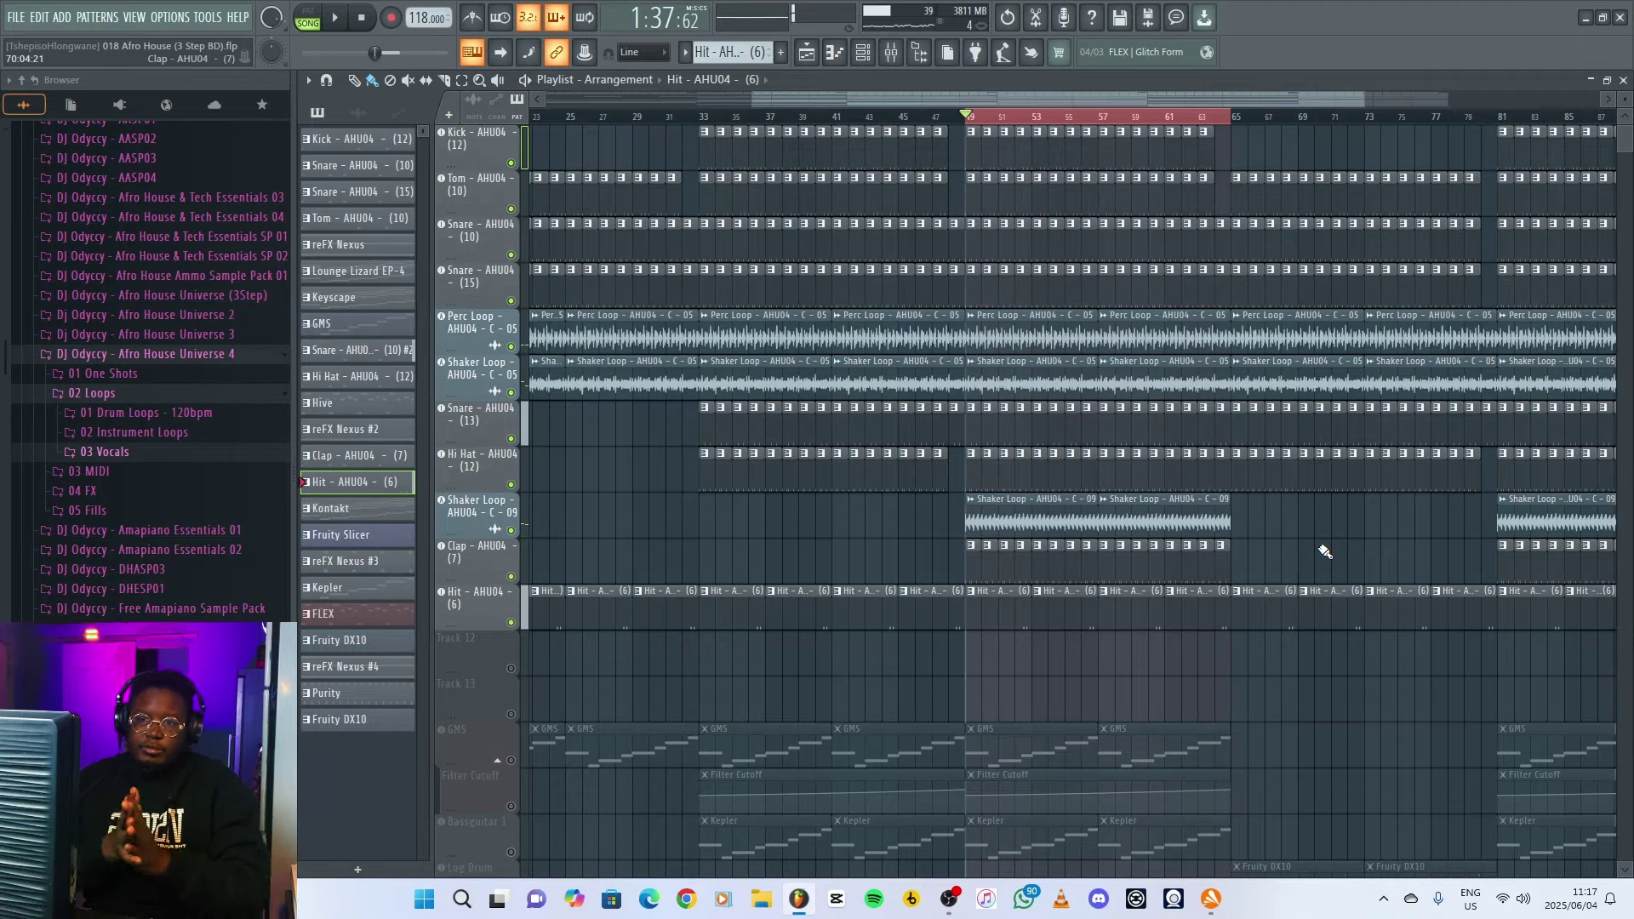
- Unmute the GMS track, open its synthesizer to view the Analog Bass 4 TE program, and play it with the drums
scroll(1326, 552, "down", 3)
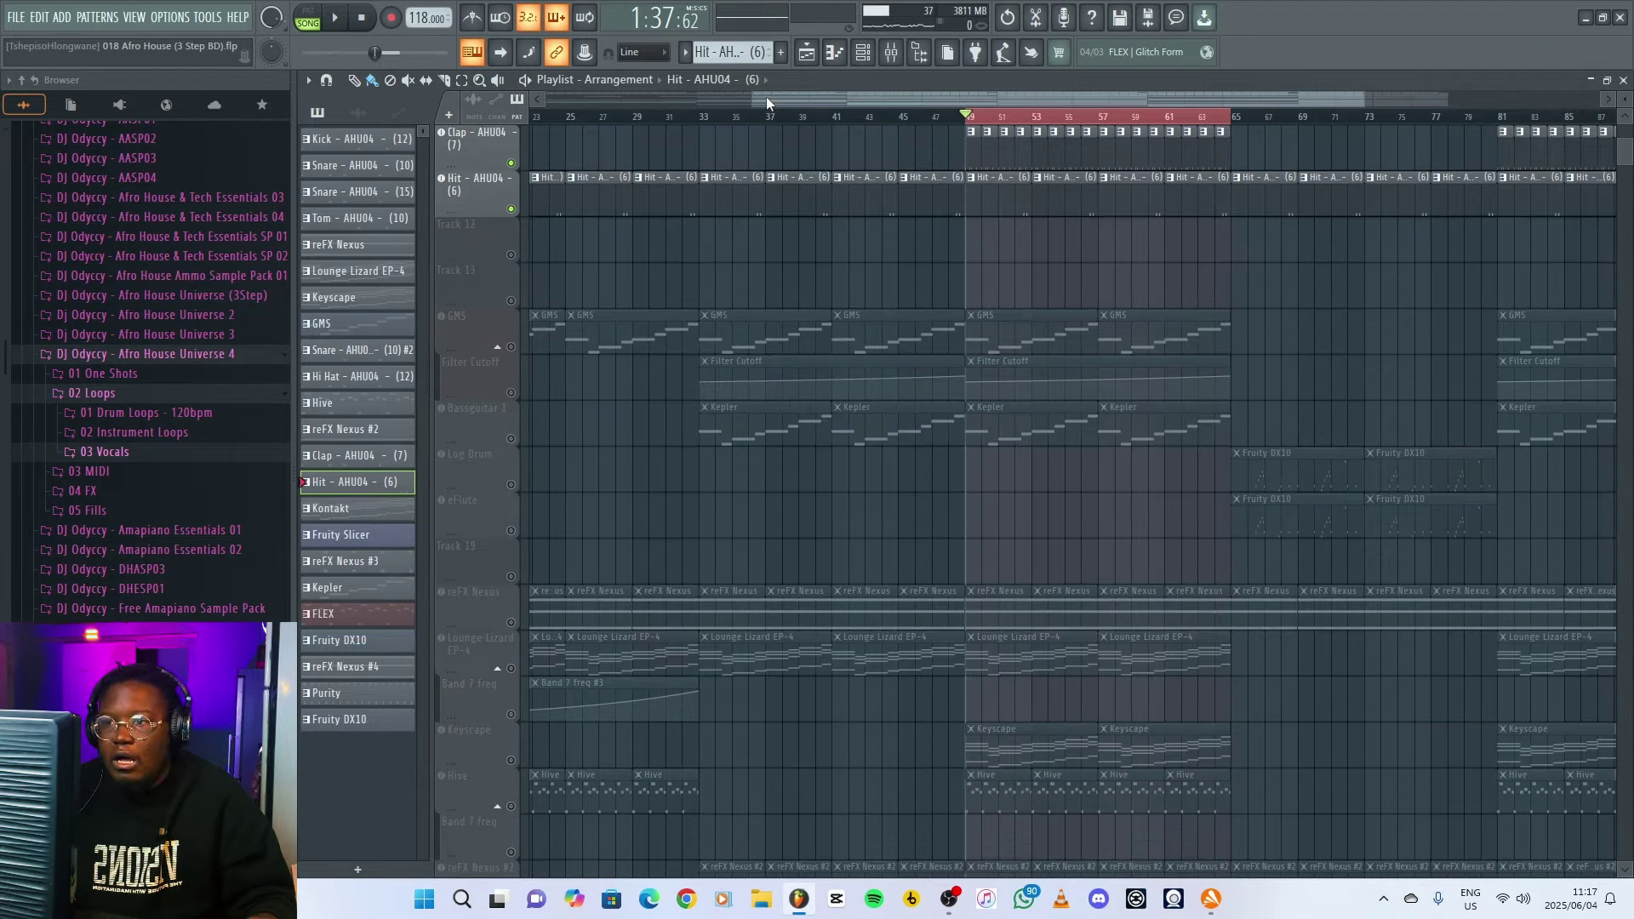
left_click_drag(755, 97, 541, 99)
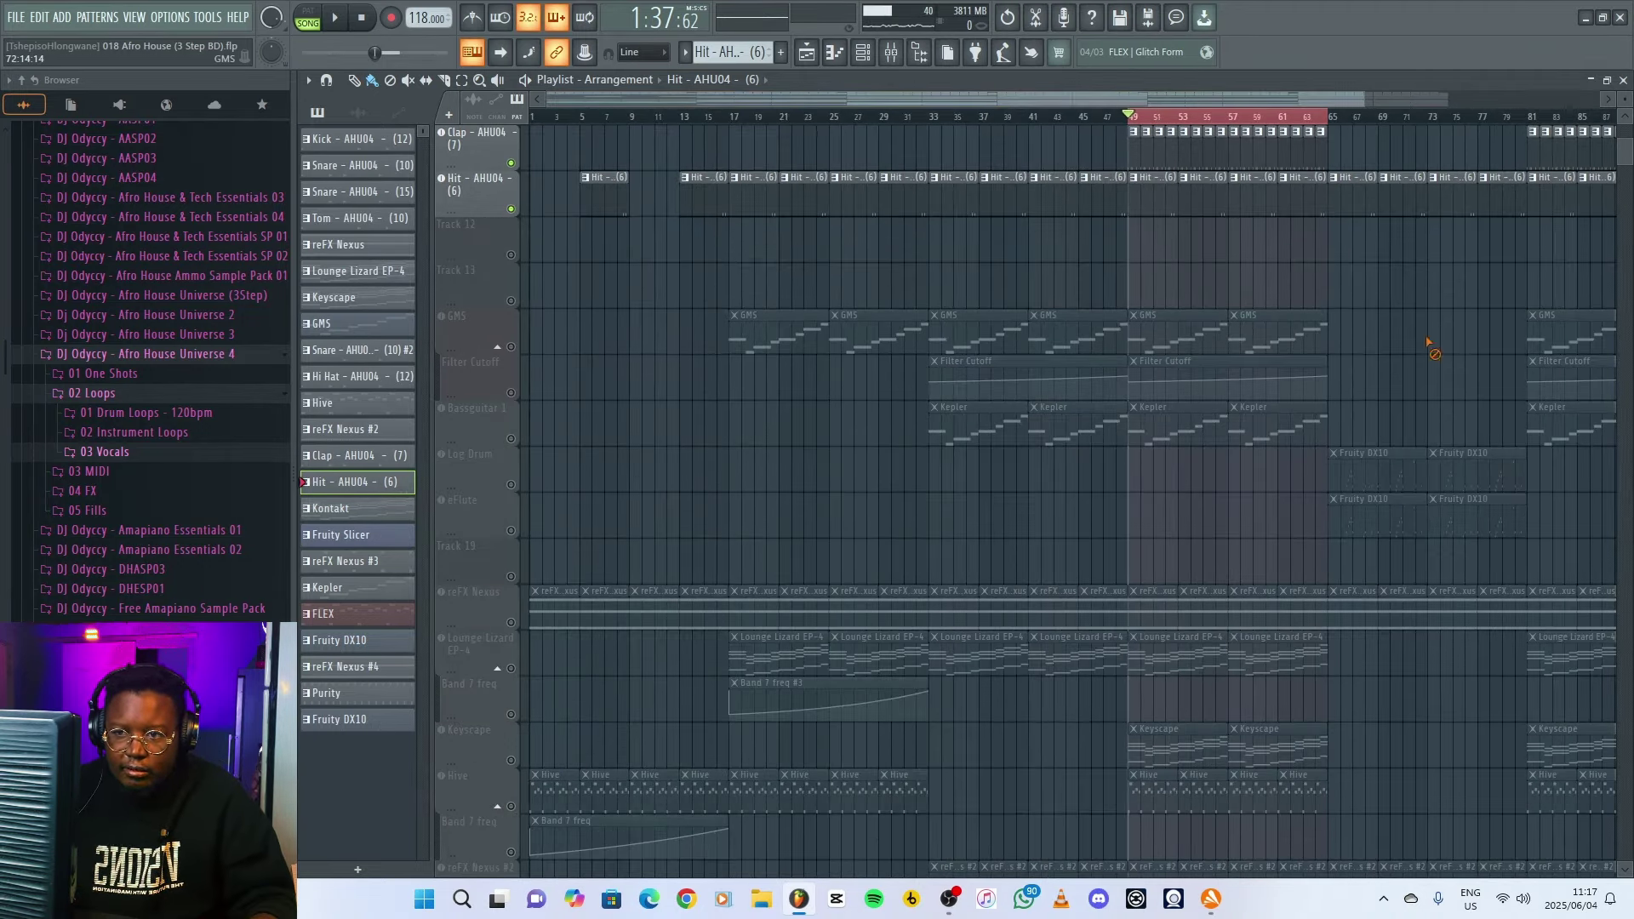
scroll(1433, 341, "down", 1)
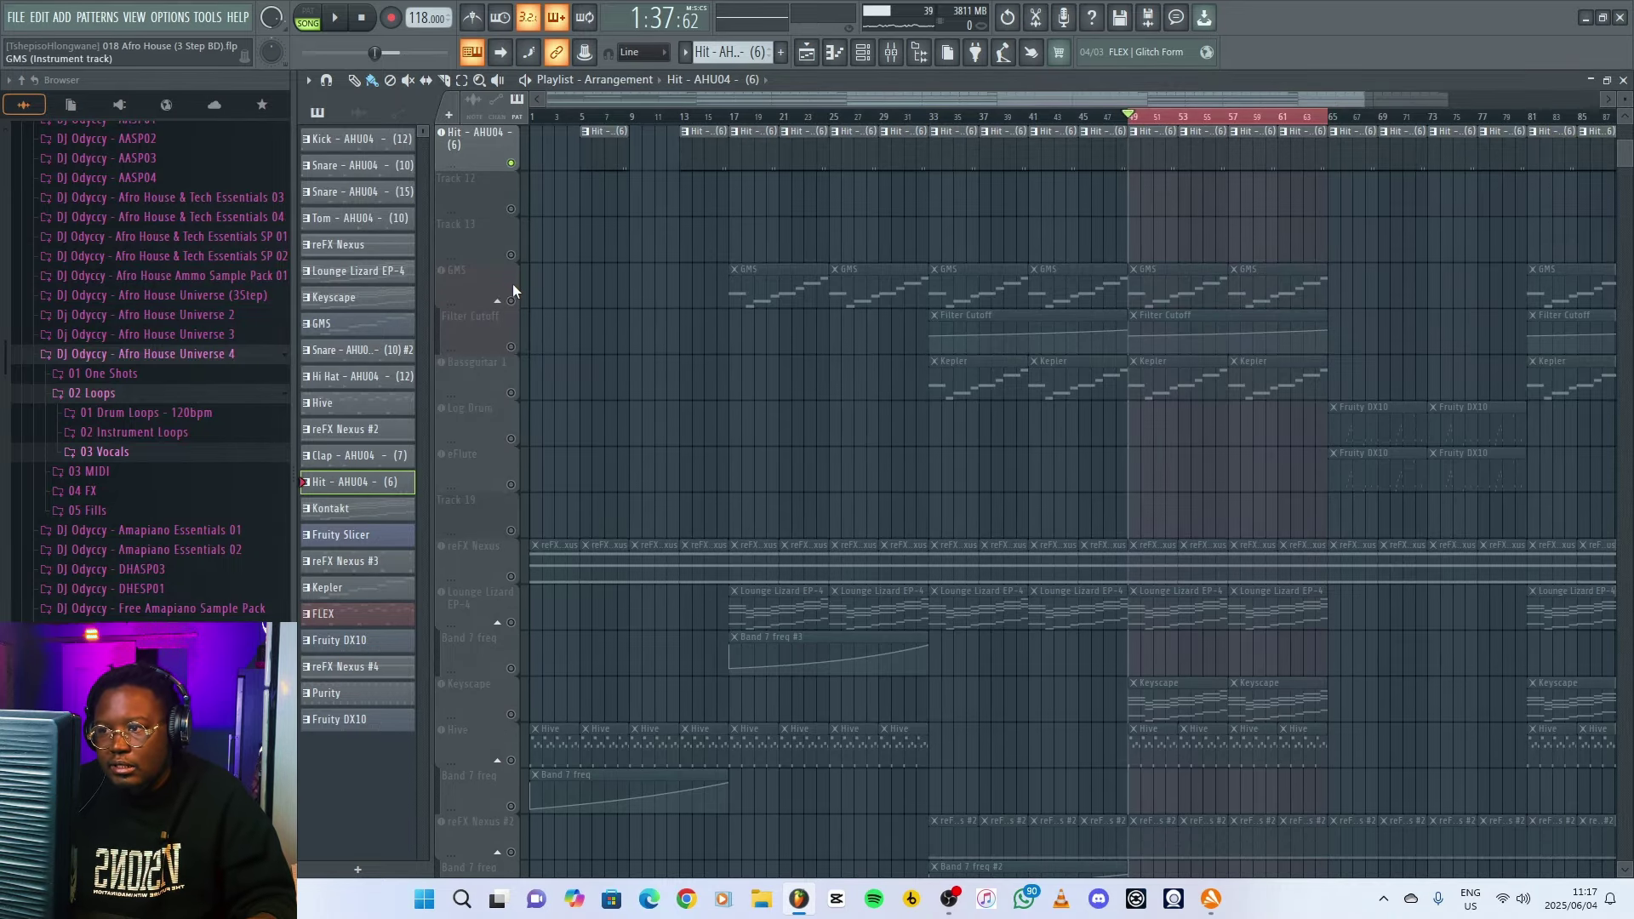
left_click(512, 302)
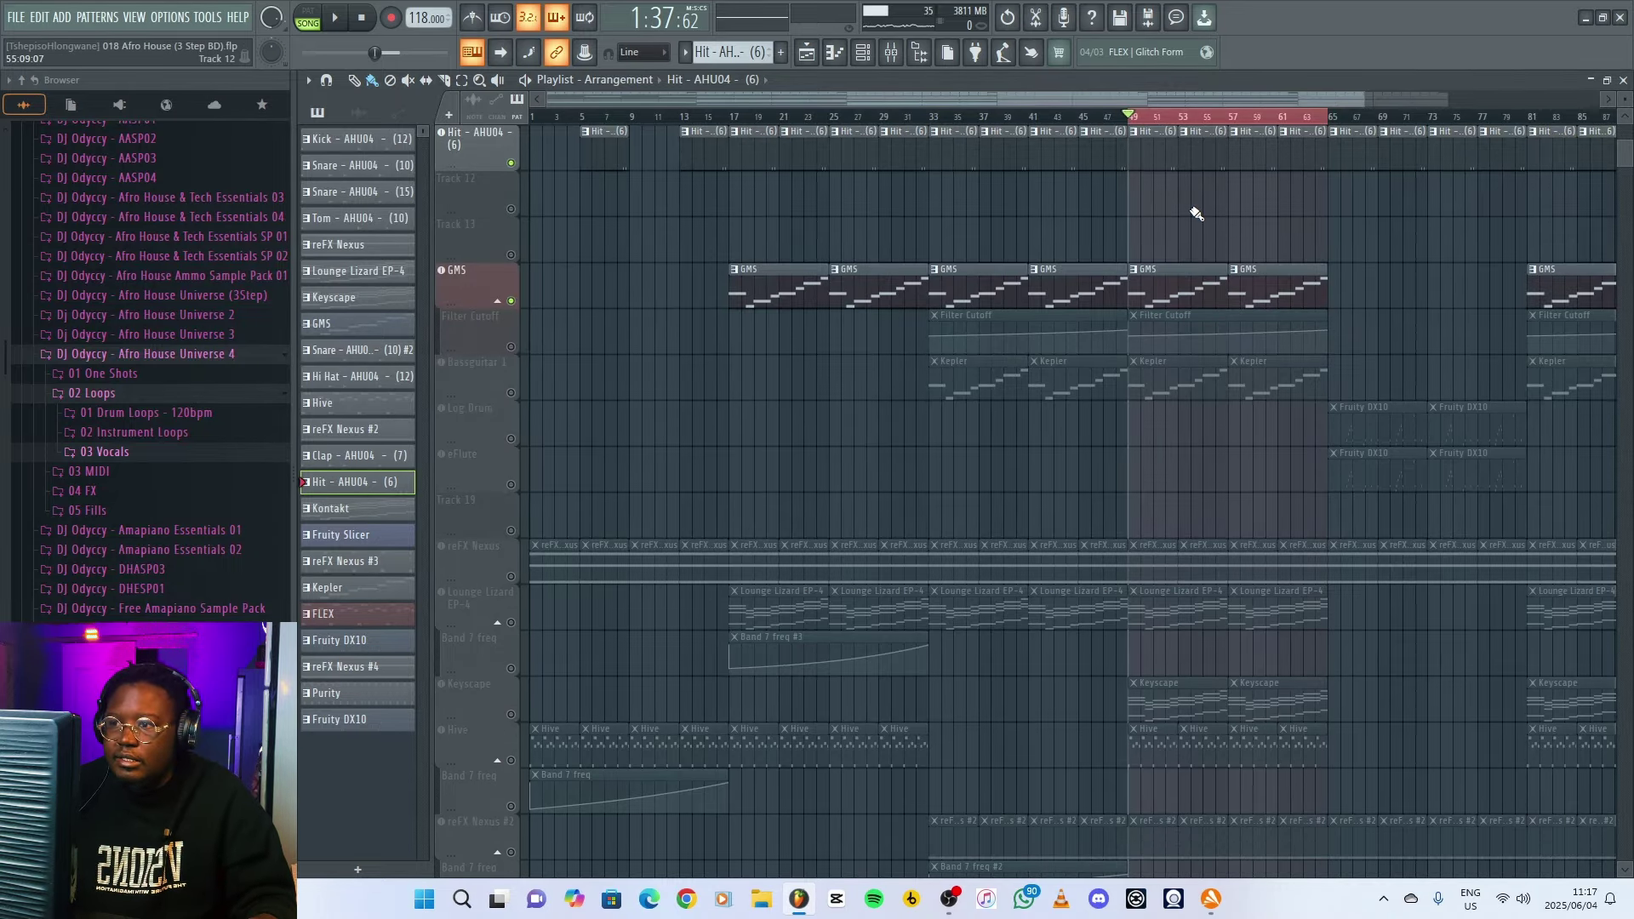
left_click(476, 295)
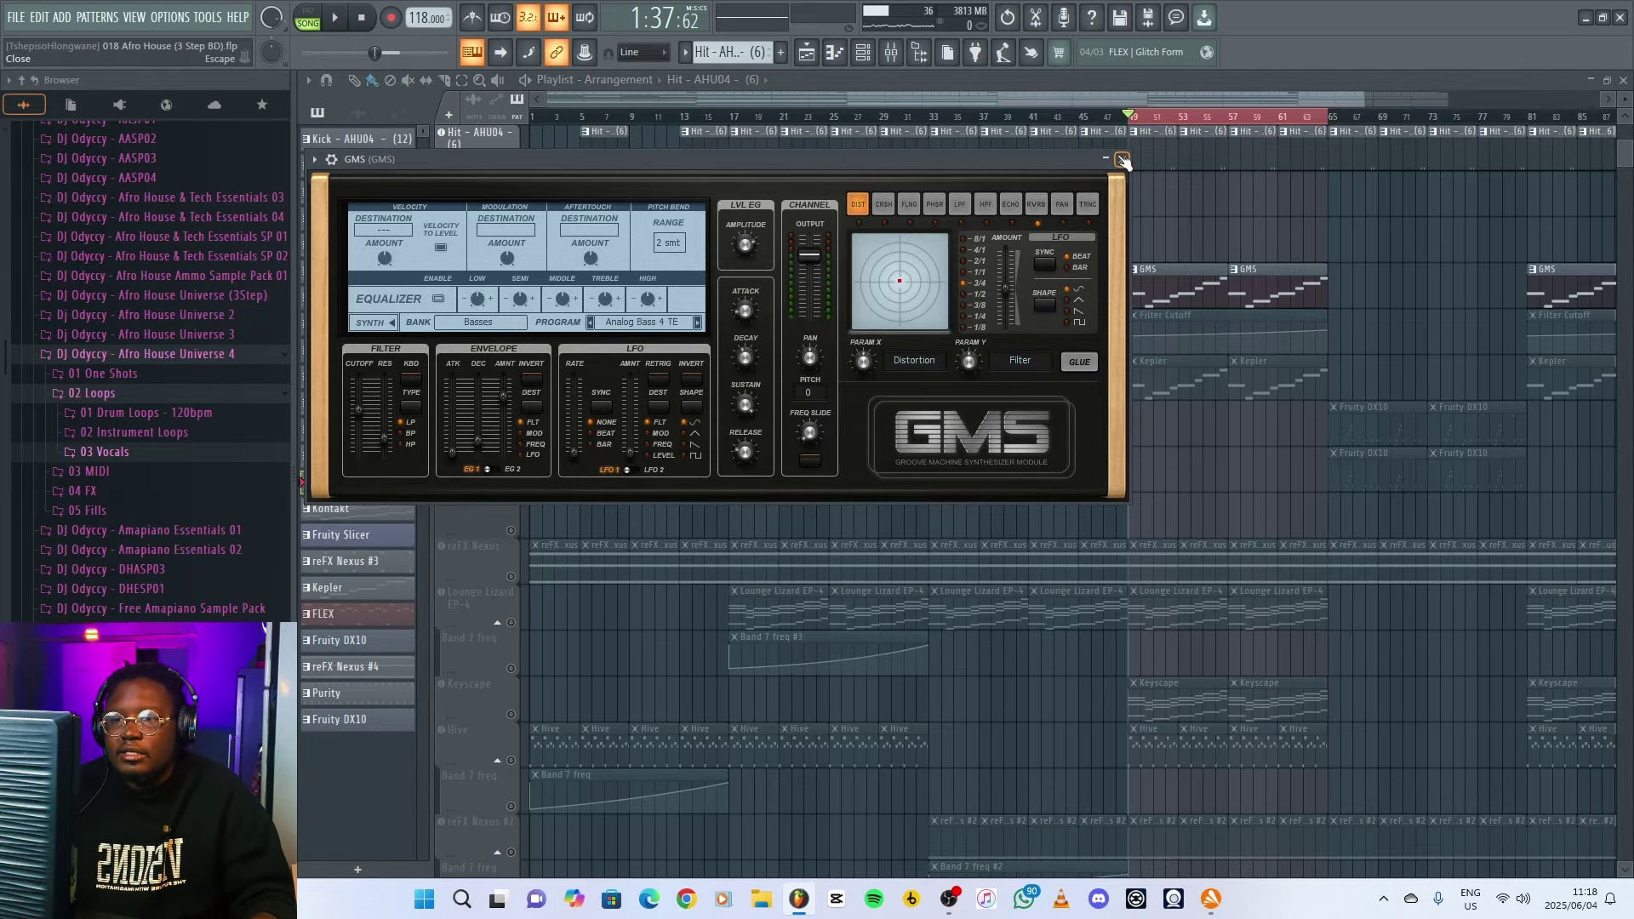
key("space")
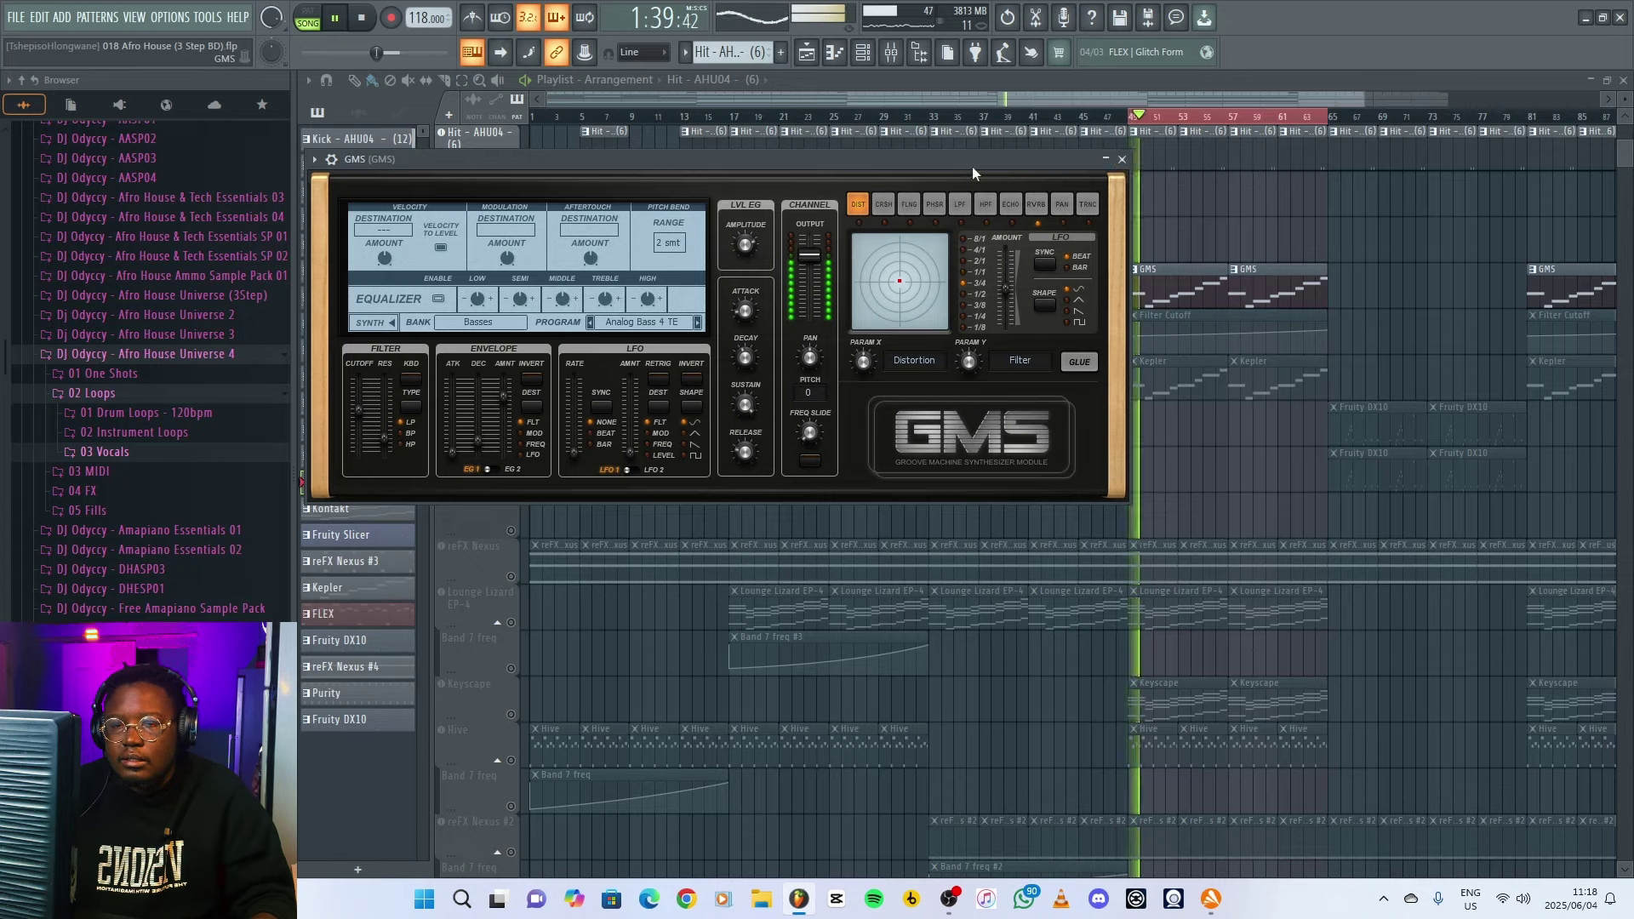
- Check the GMS bass pattern in the playlist, inspect the synthesizer's polyphony, mono and portamento settings, and stop playback
left_click_drag(973, 166, 1102, 317)
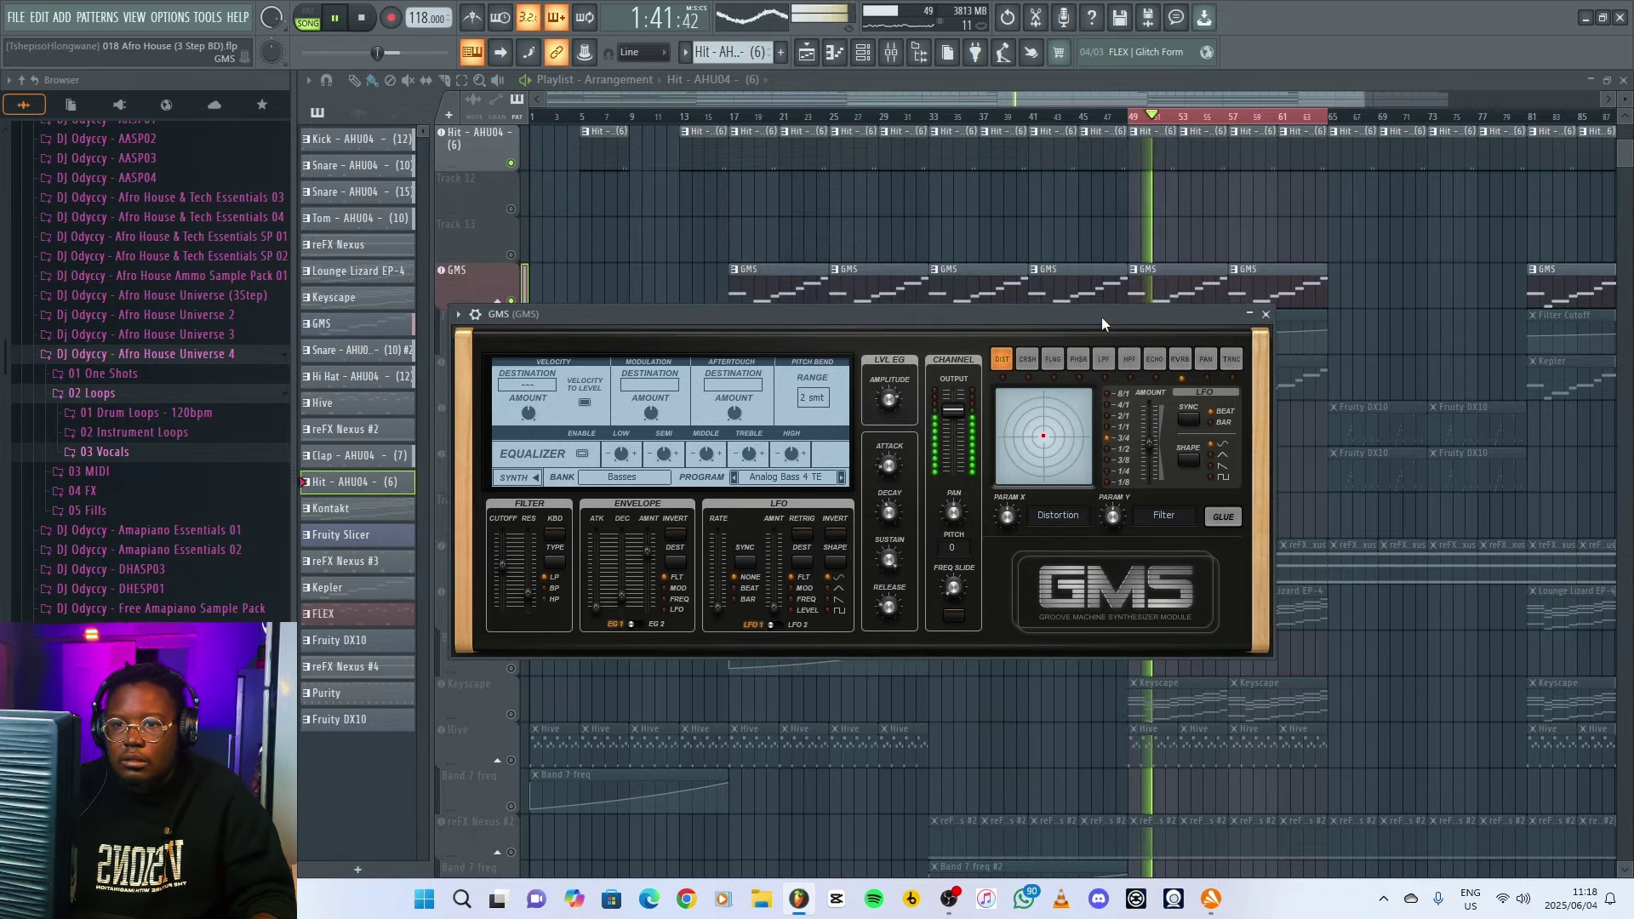
left_click(1266, 315)
left_click(1153, 290)
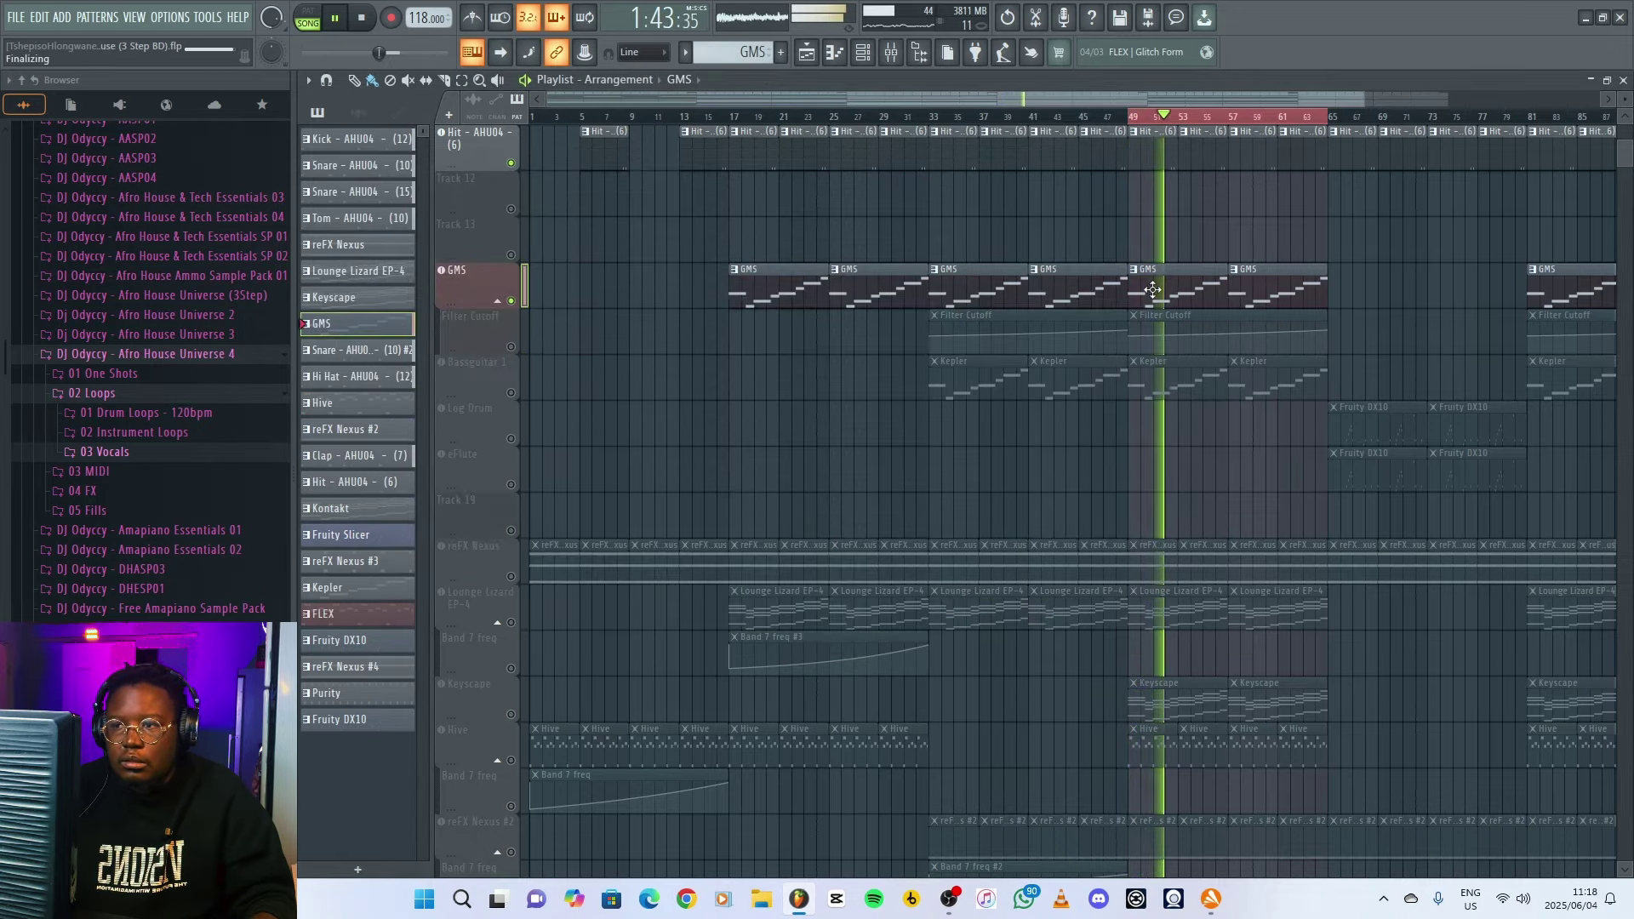
double_click(1153, 290)
scroll(971, 110, "up", 2)
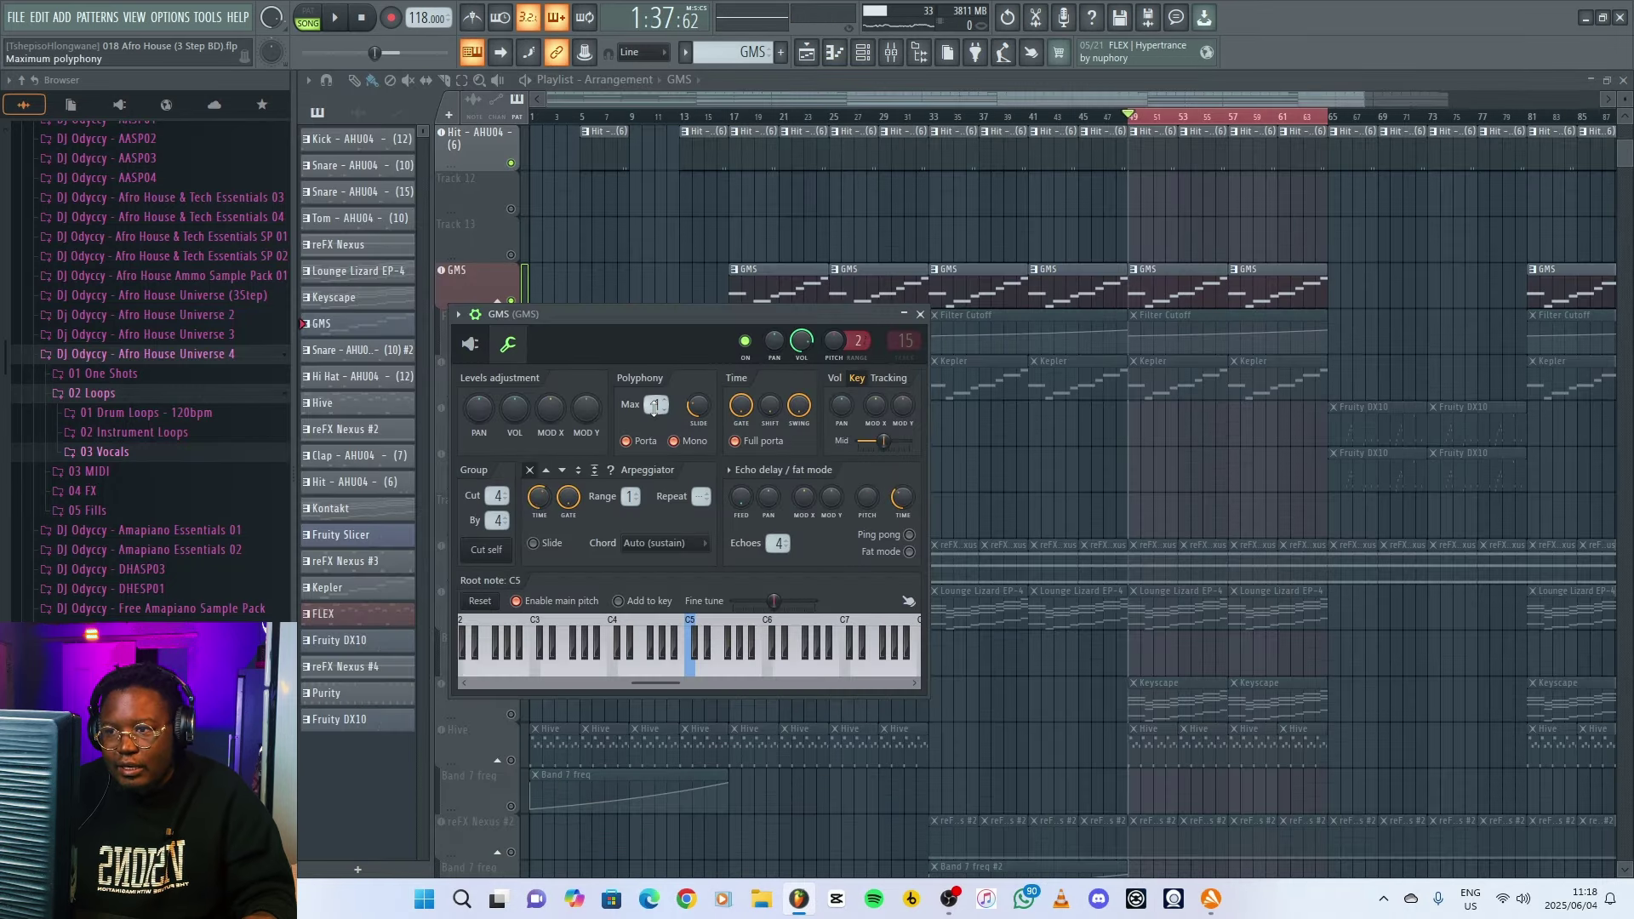
key("space")
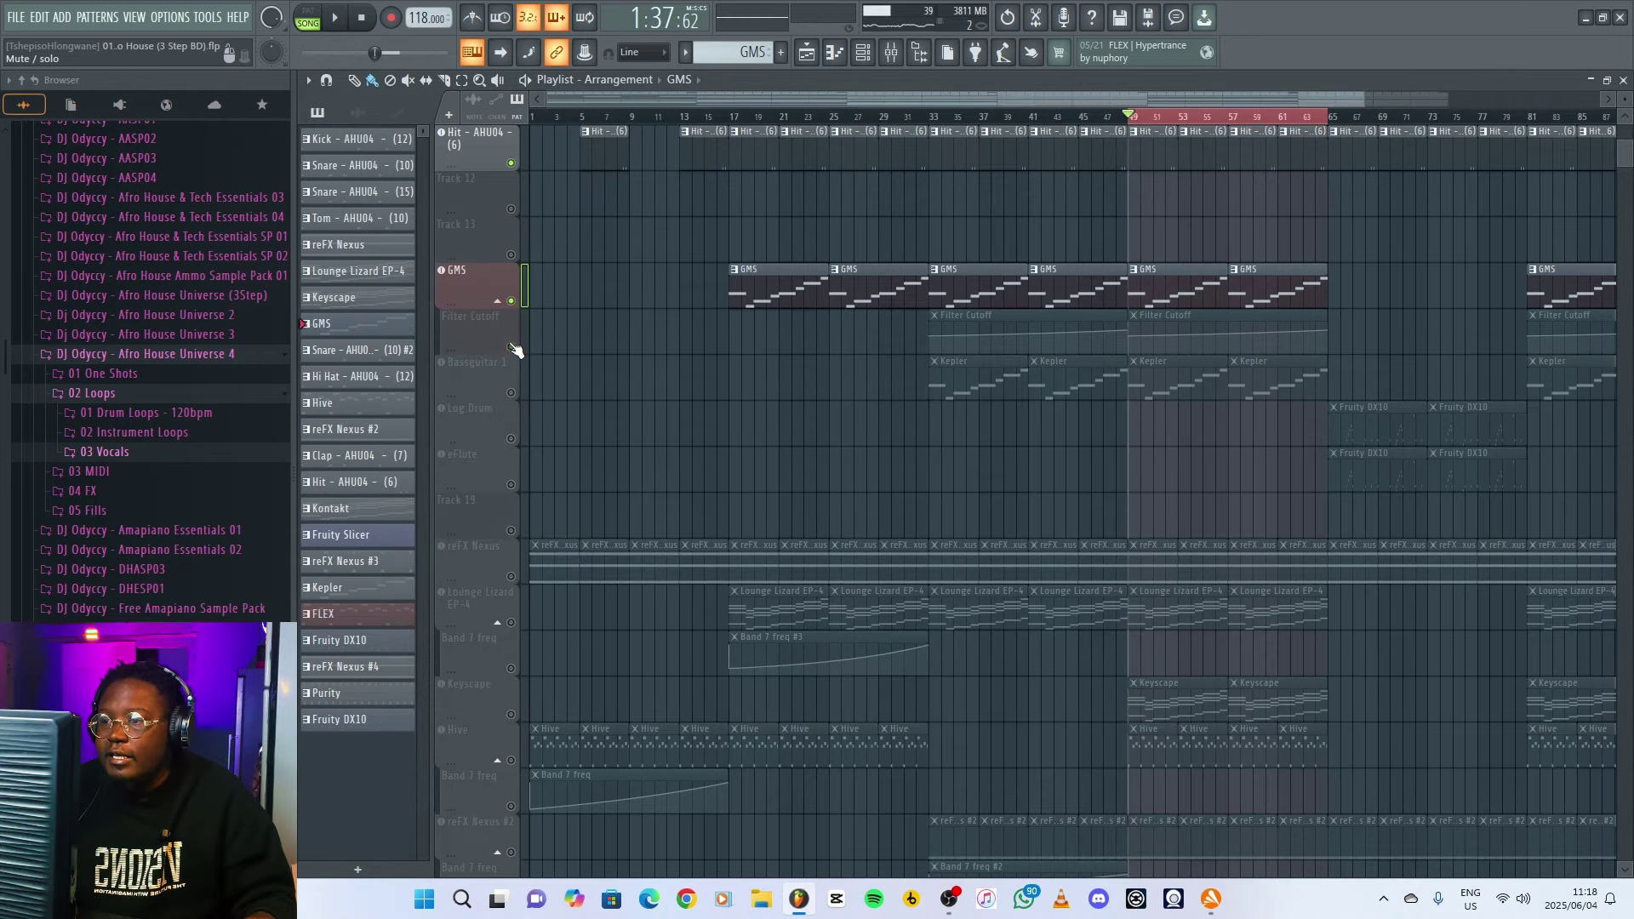
- Unmute the Filter Cutoff automation track and view the filter cutoff slider in the GMS synthesizer
left_click(511, 348)
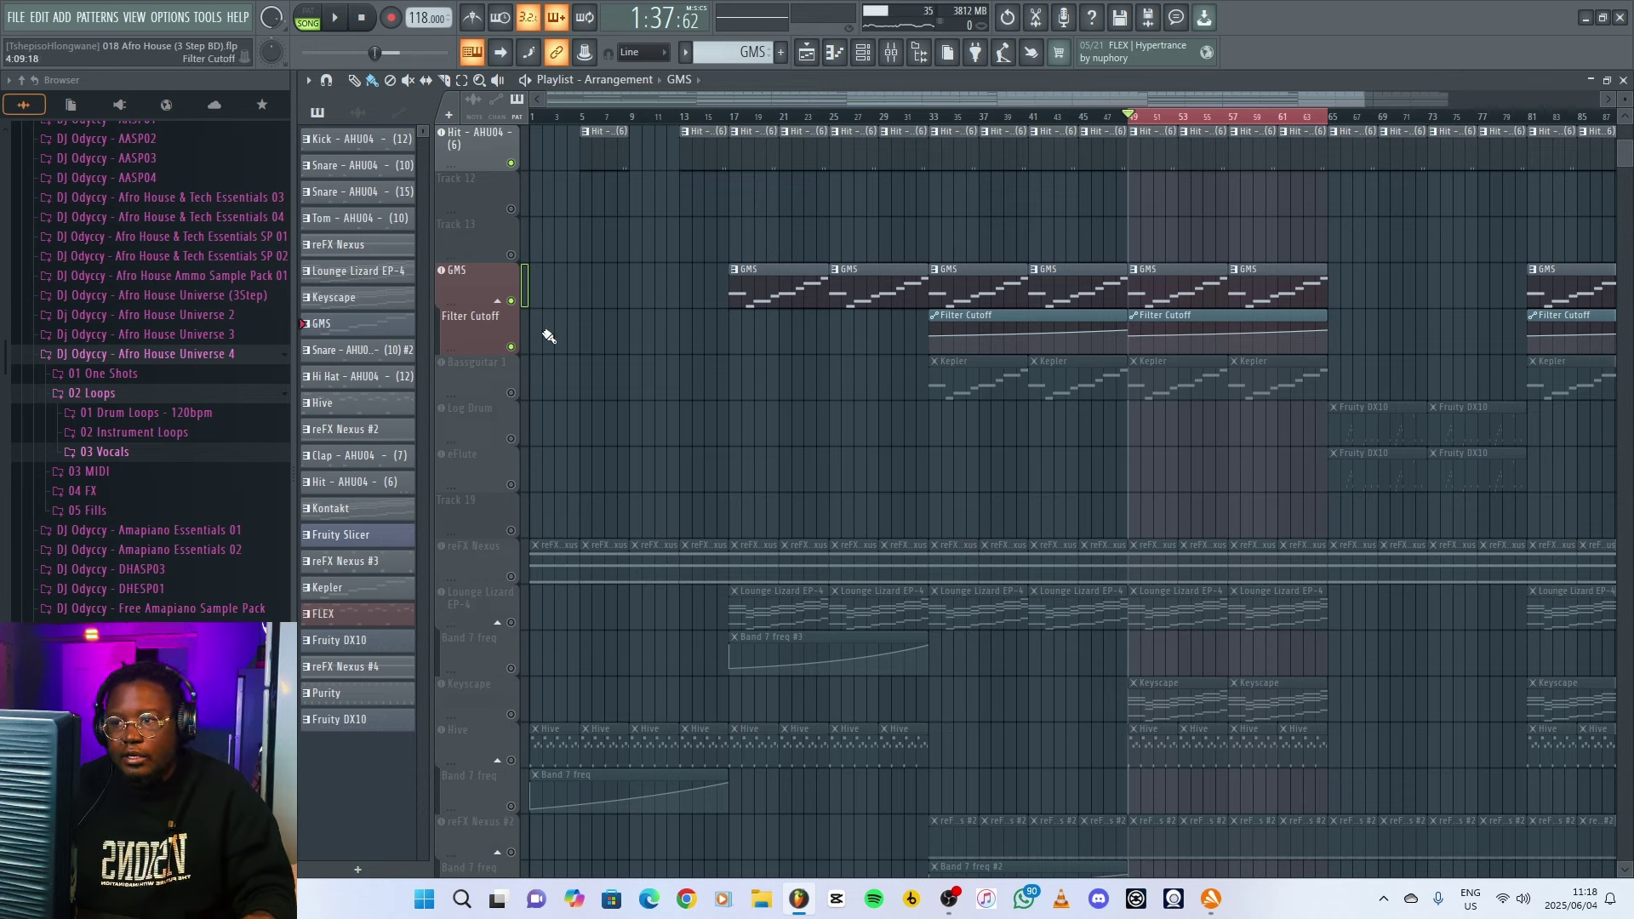
left_click(474, 278)
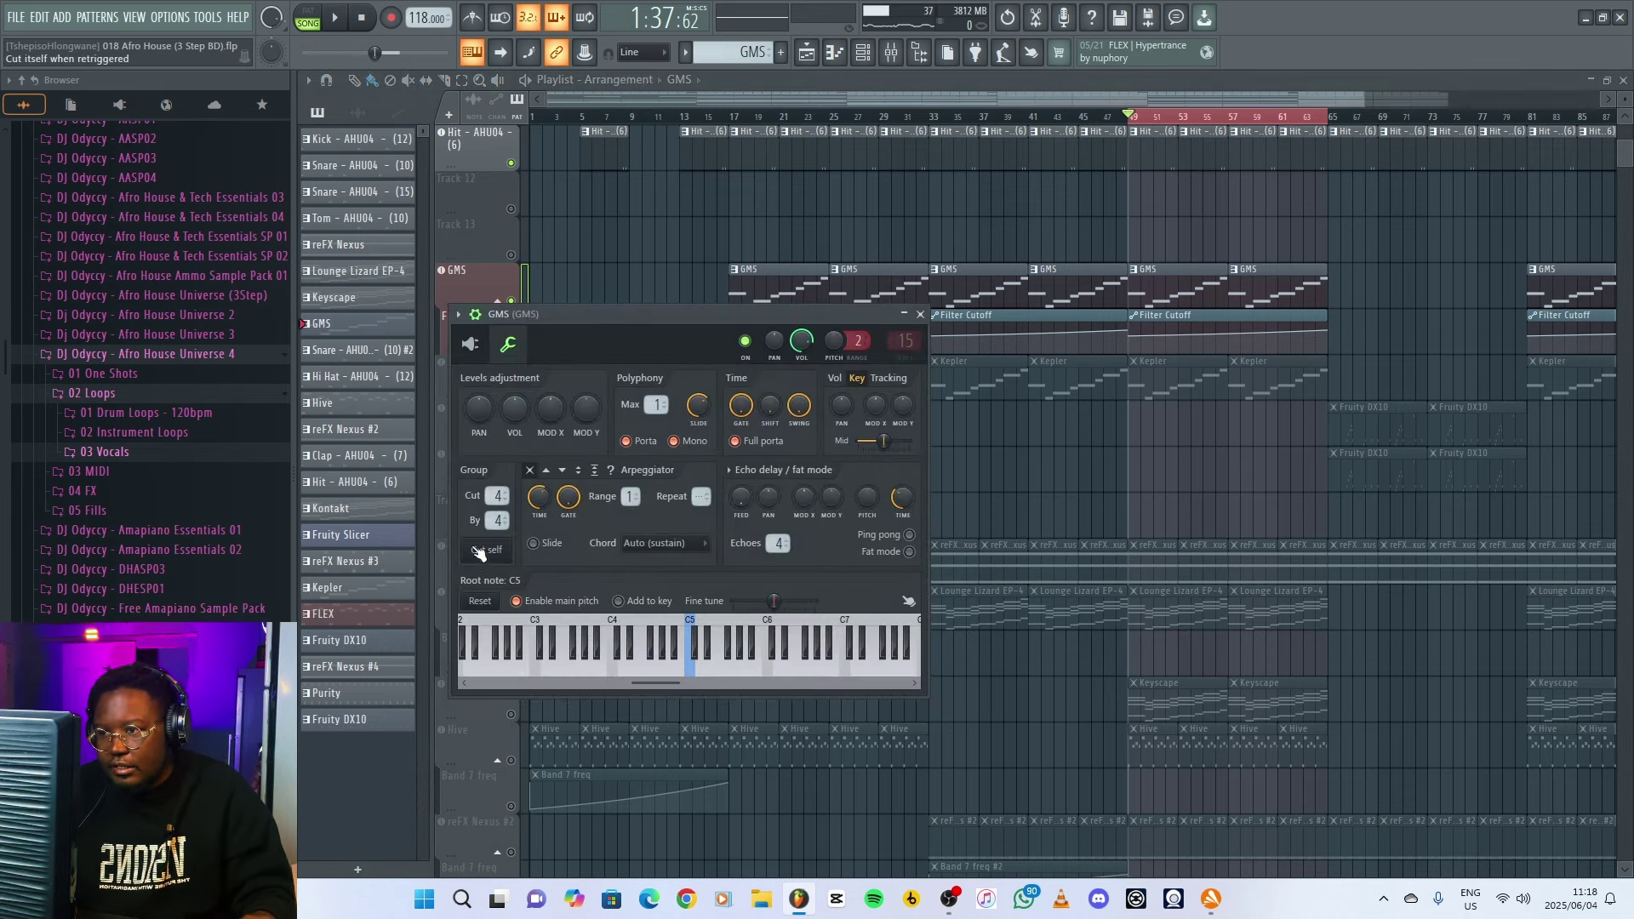
left_click(471, 345)
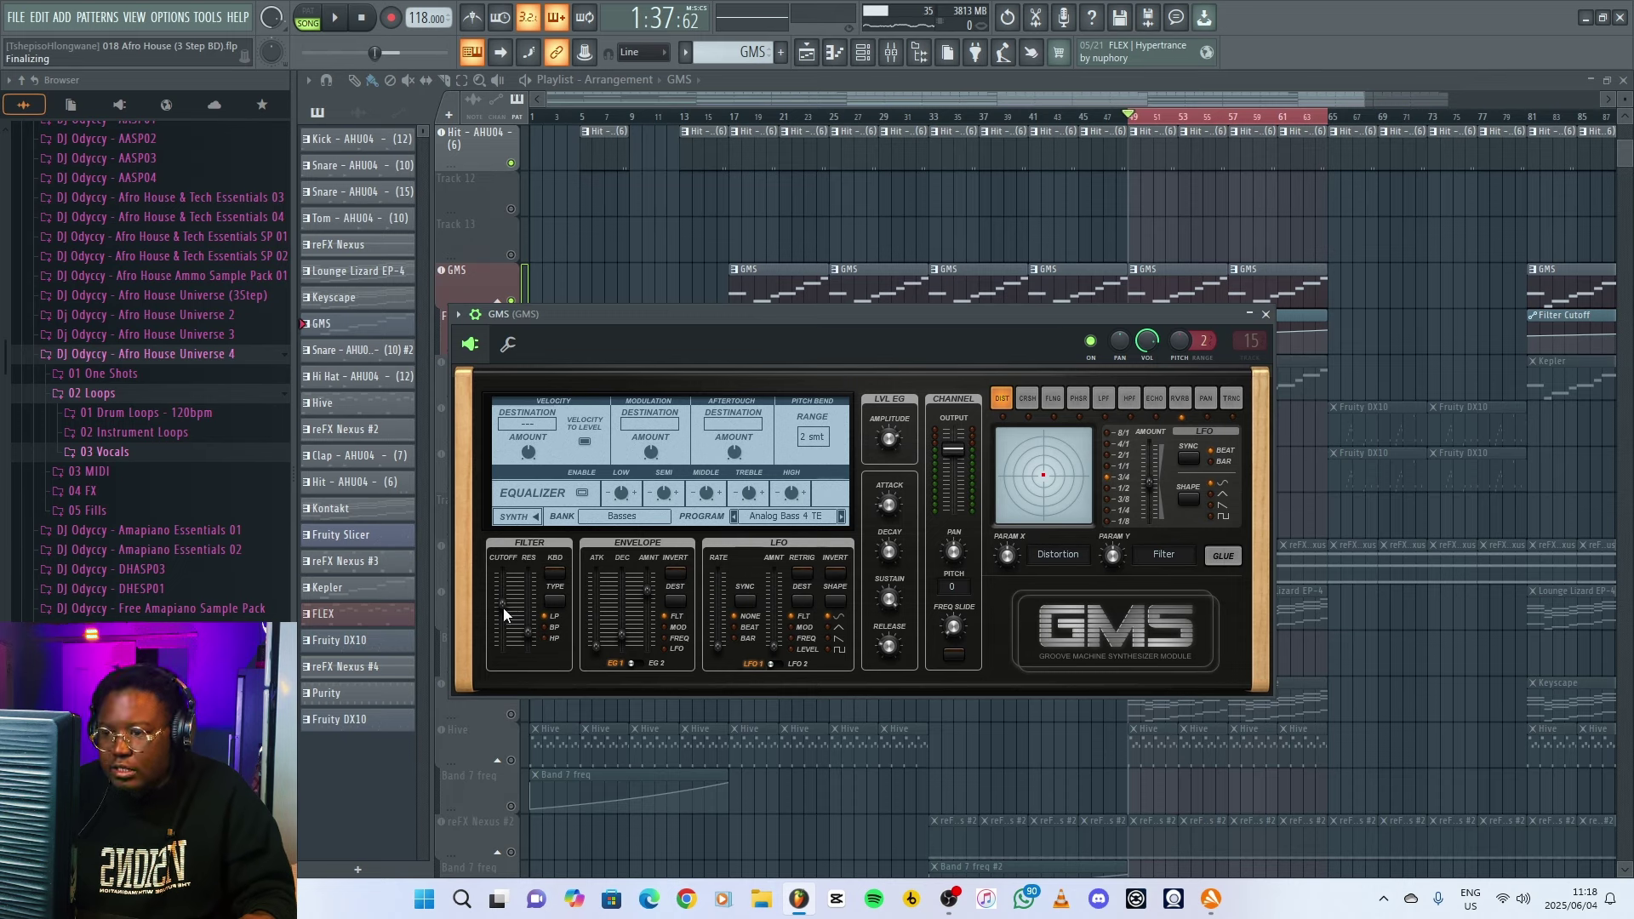
left_click(1265, 315)
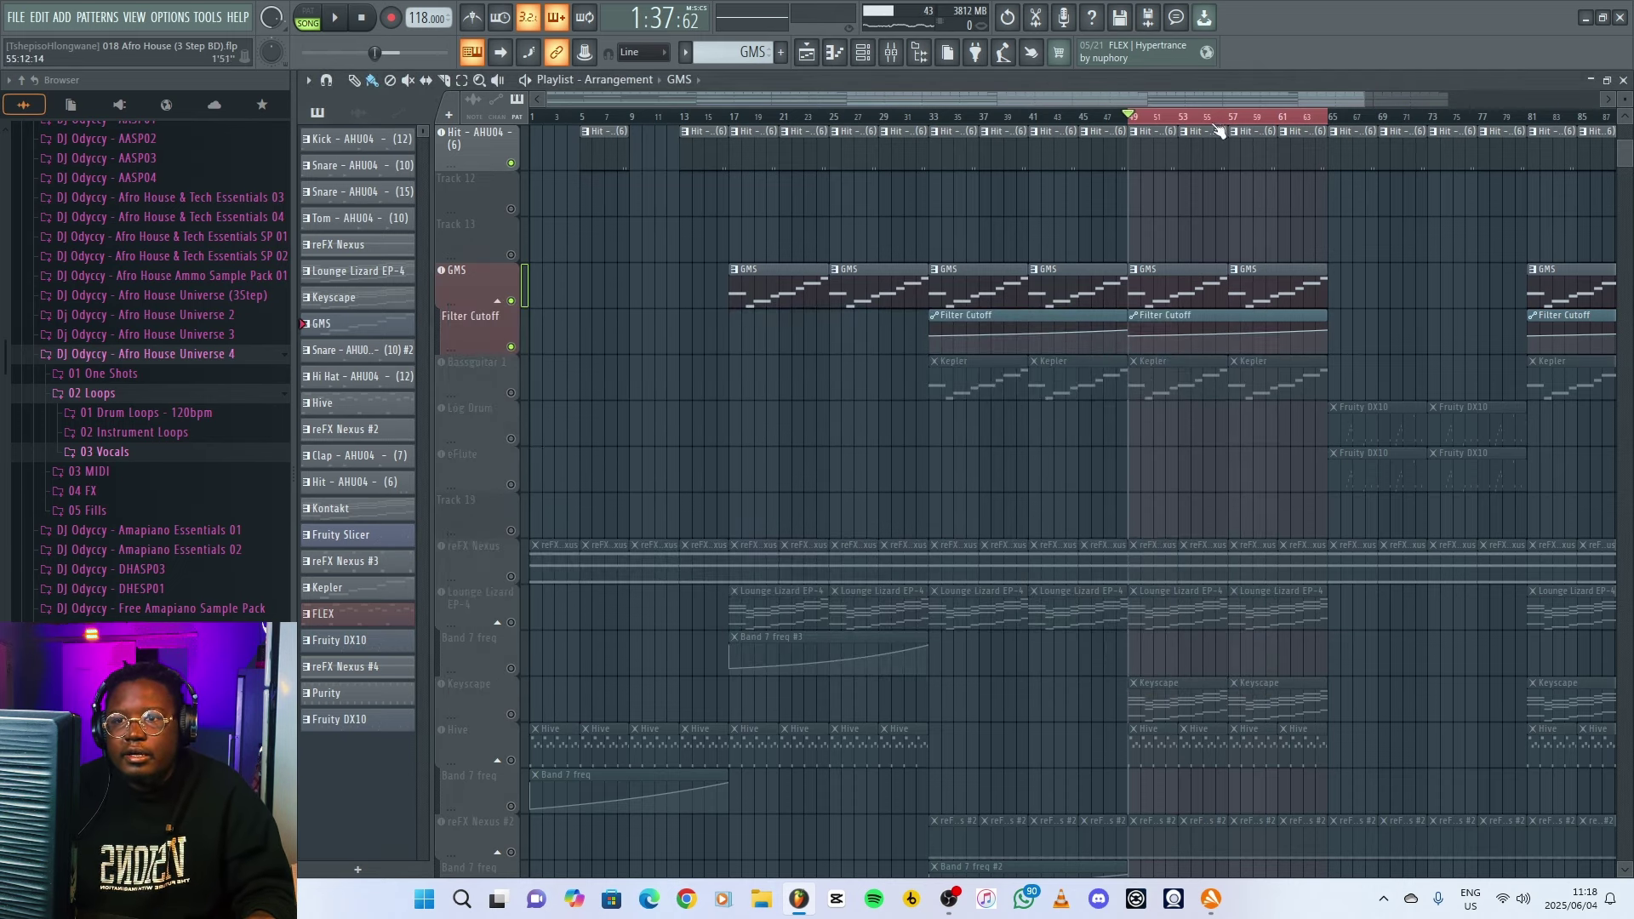
- Play the GMS bass with its filter cutoff automation and the drums from bar 53
left_click(1186, 125)
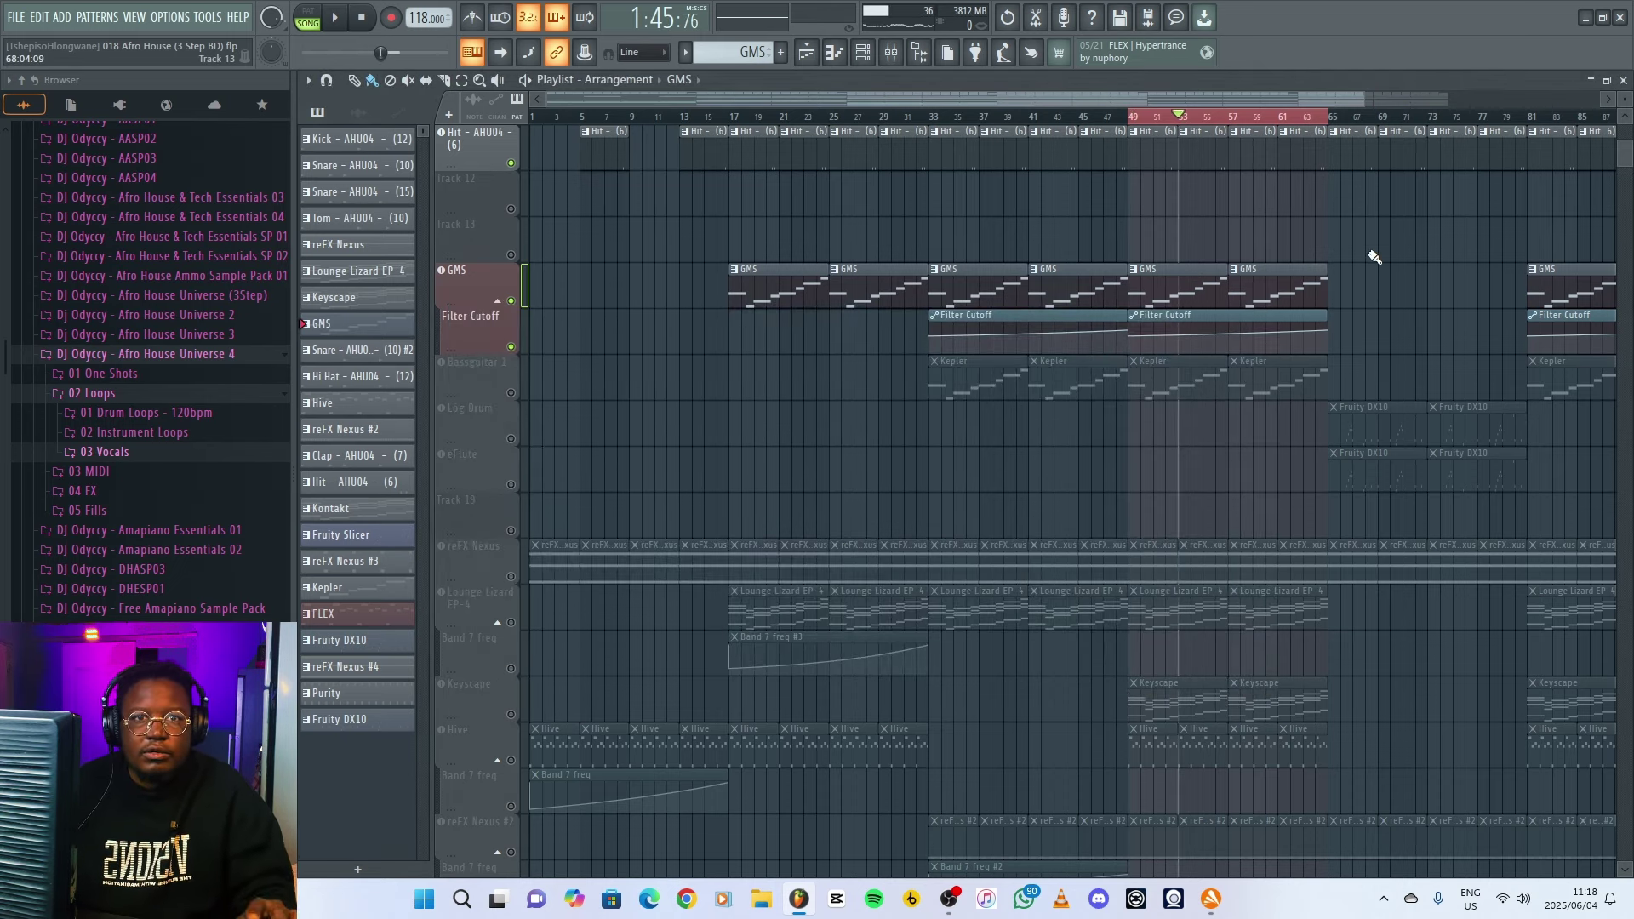
key("space")
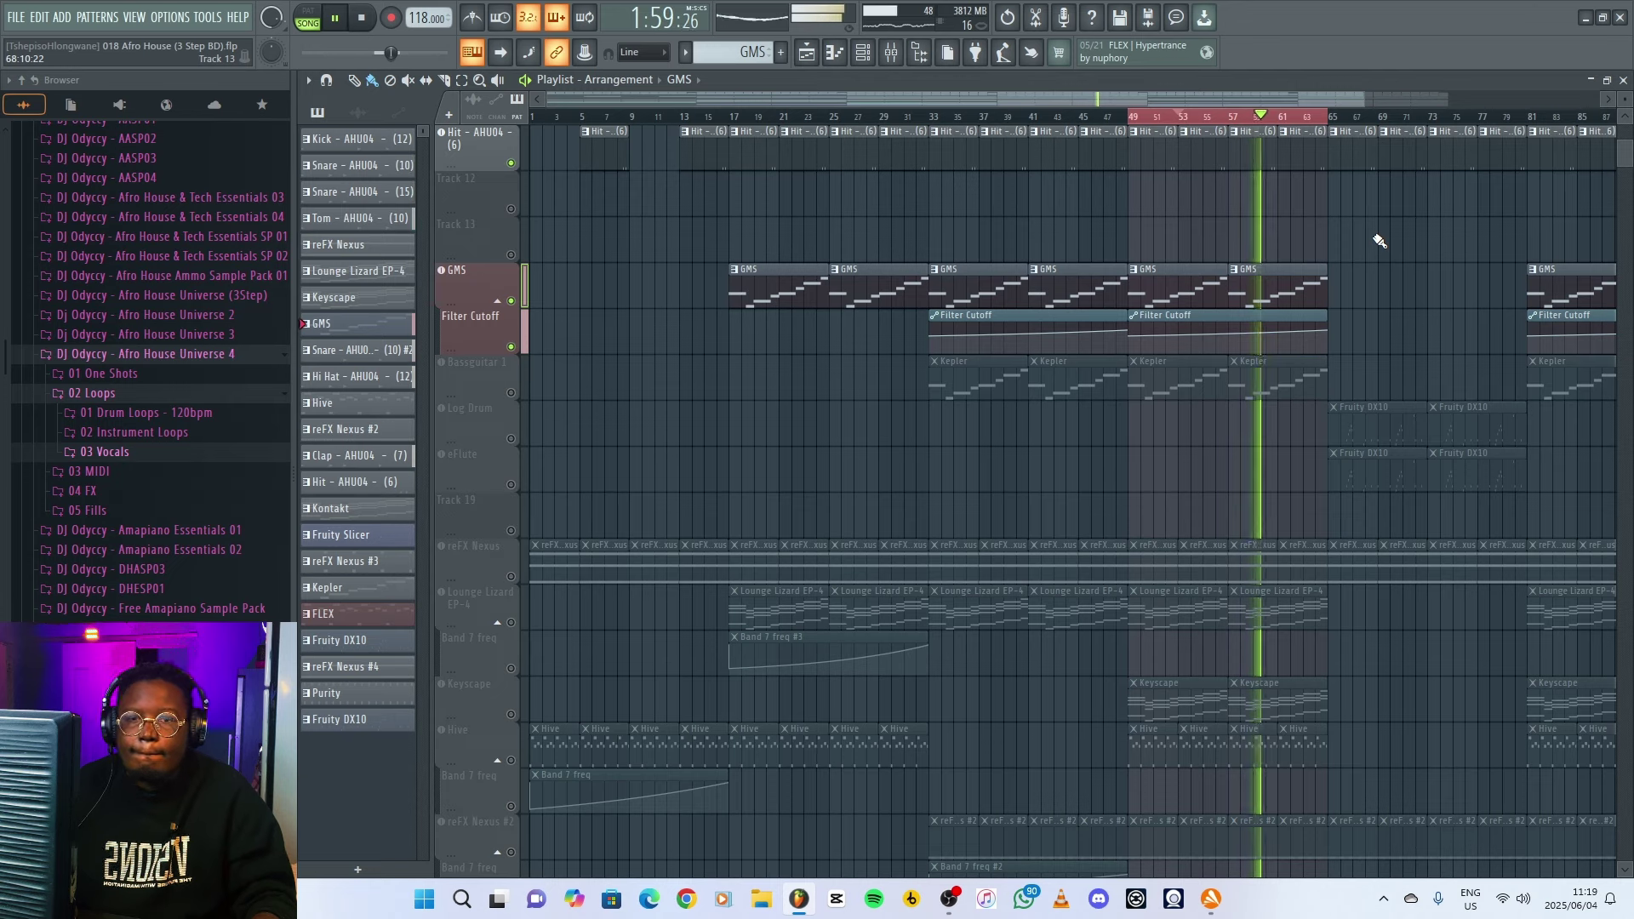
key("space")
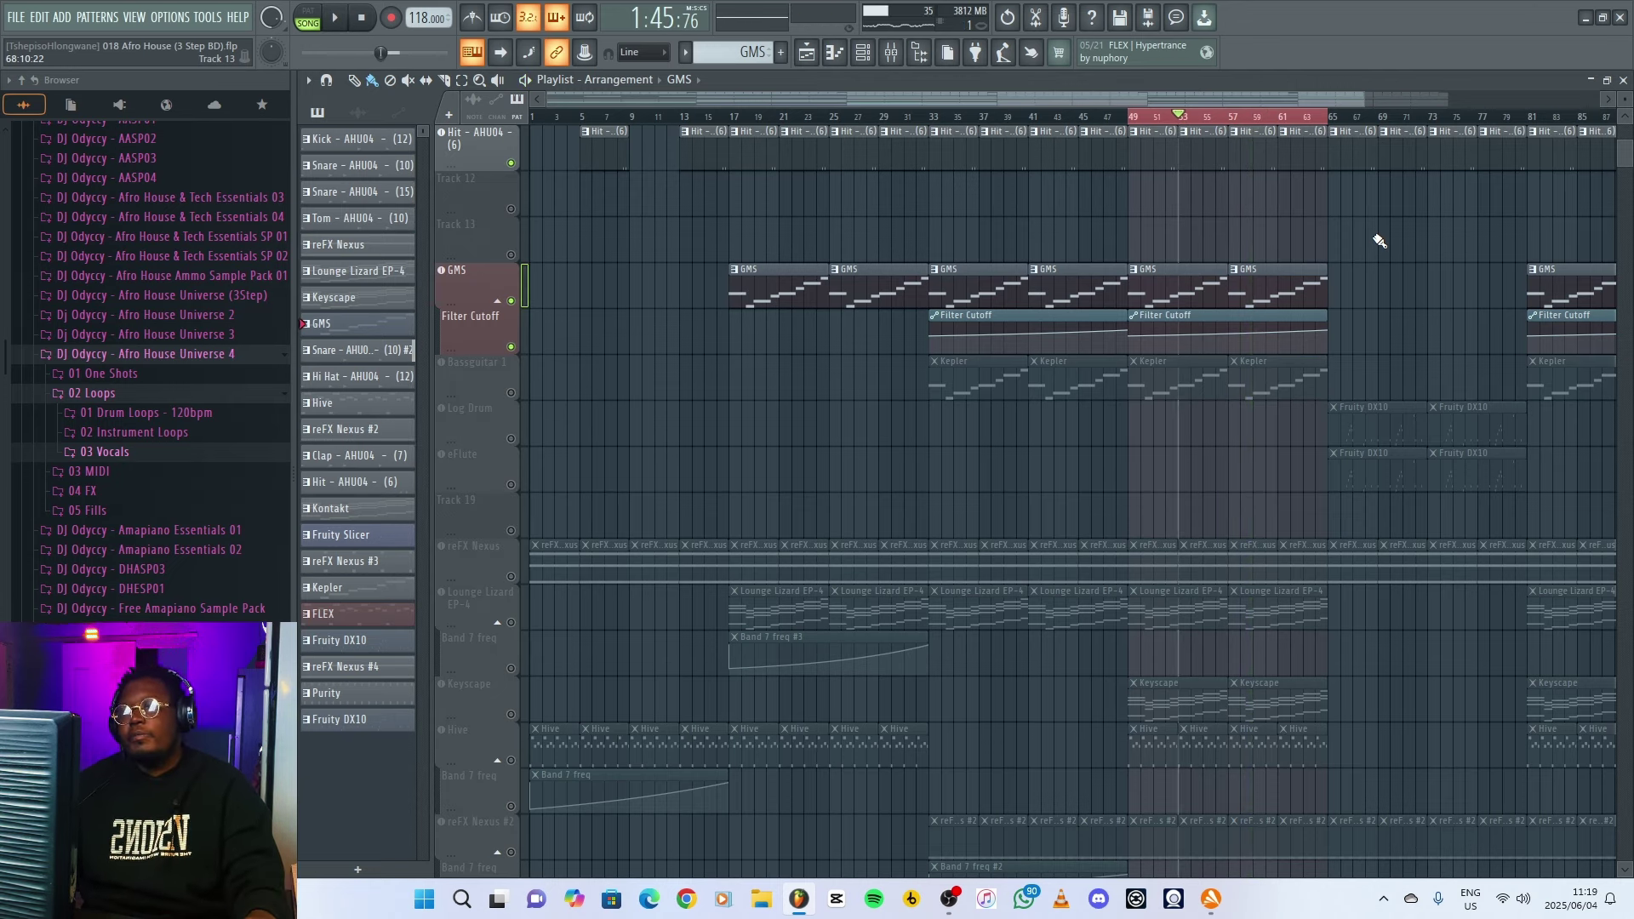
- Unmute the Bassguitar 1 track, view its Kepler synthesizer, and play it with the arrangement from bar 49
left_click(511, 392)
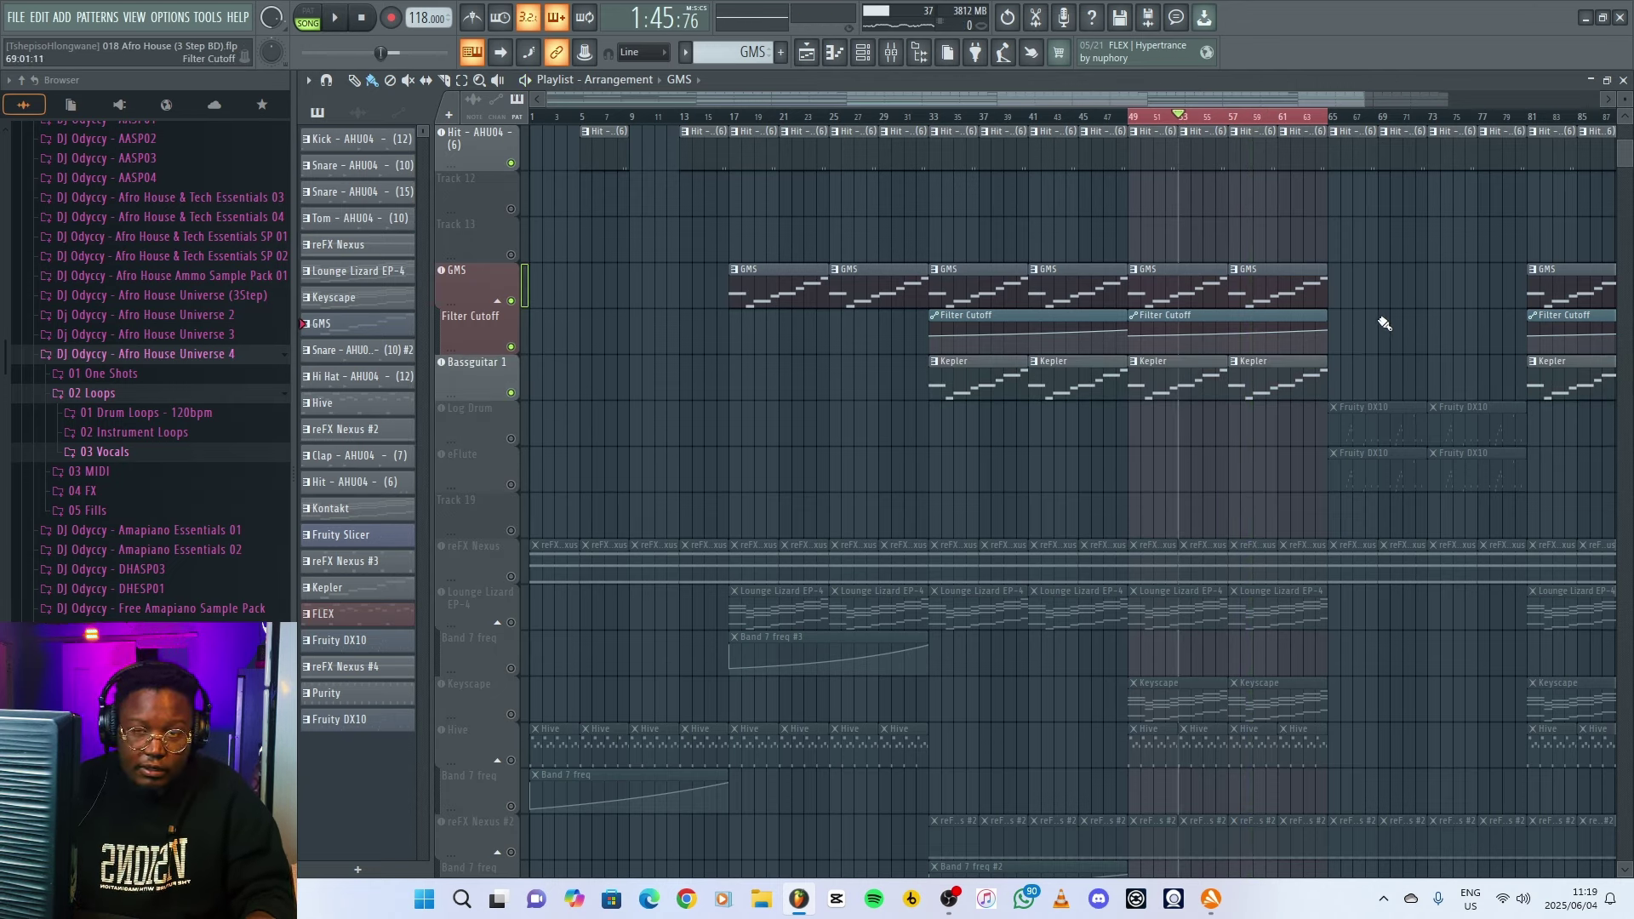
left_click(469, 372)
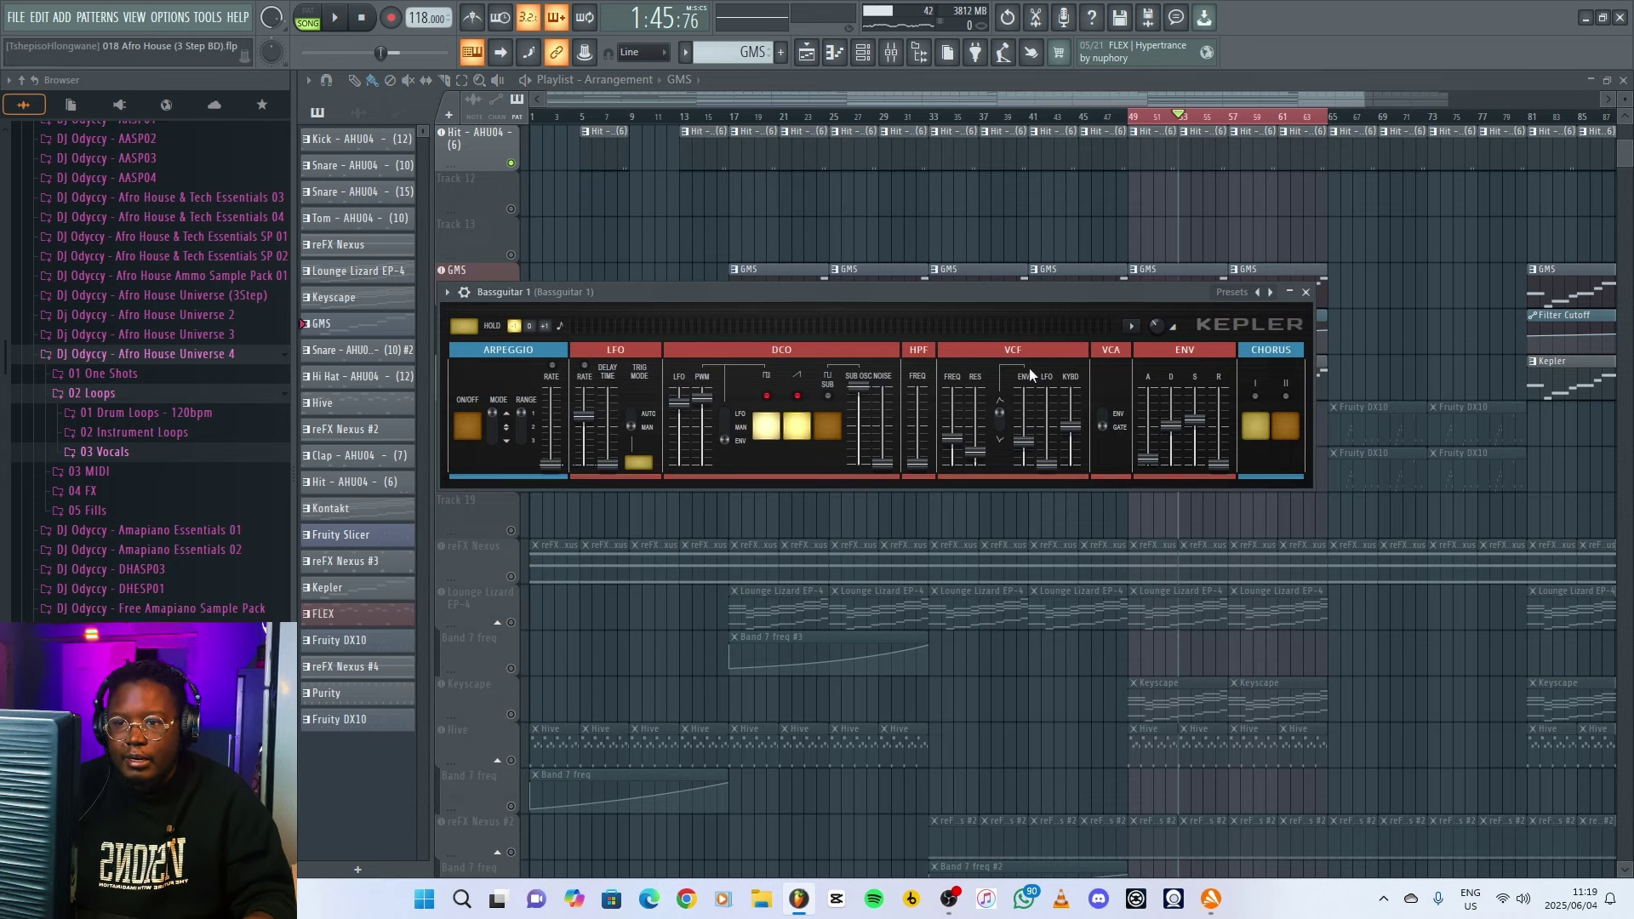
left_click_drag(1308, 292, 1482, 376)
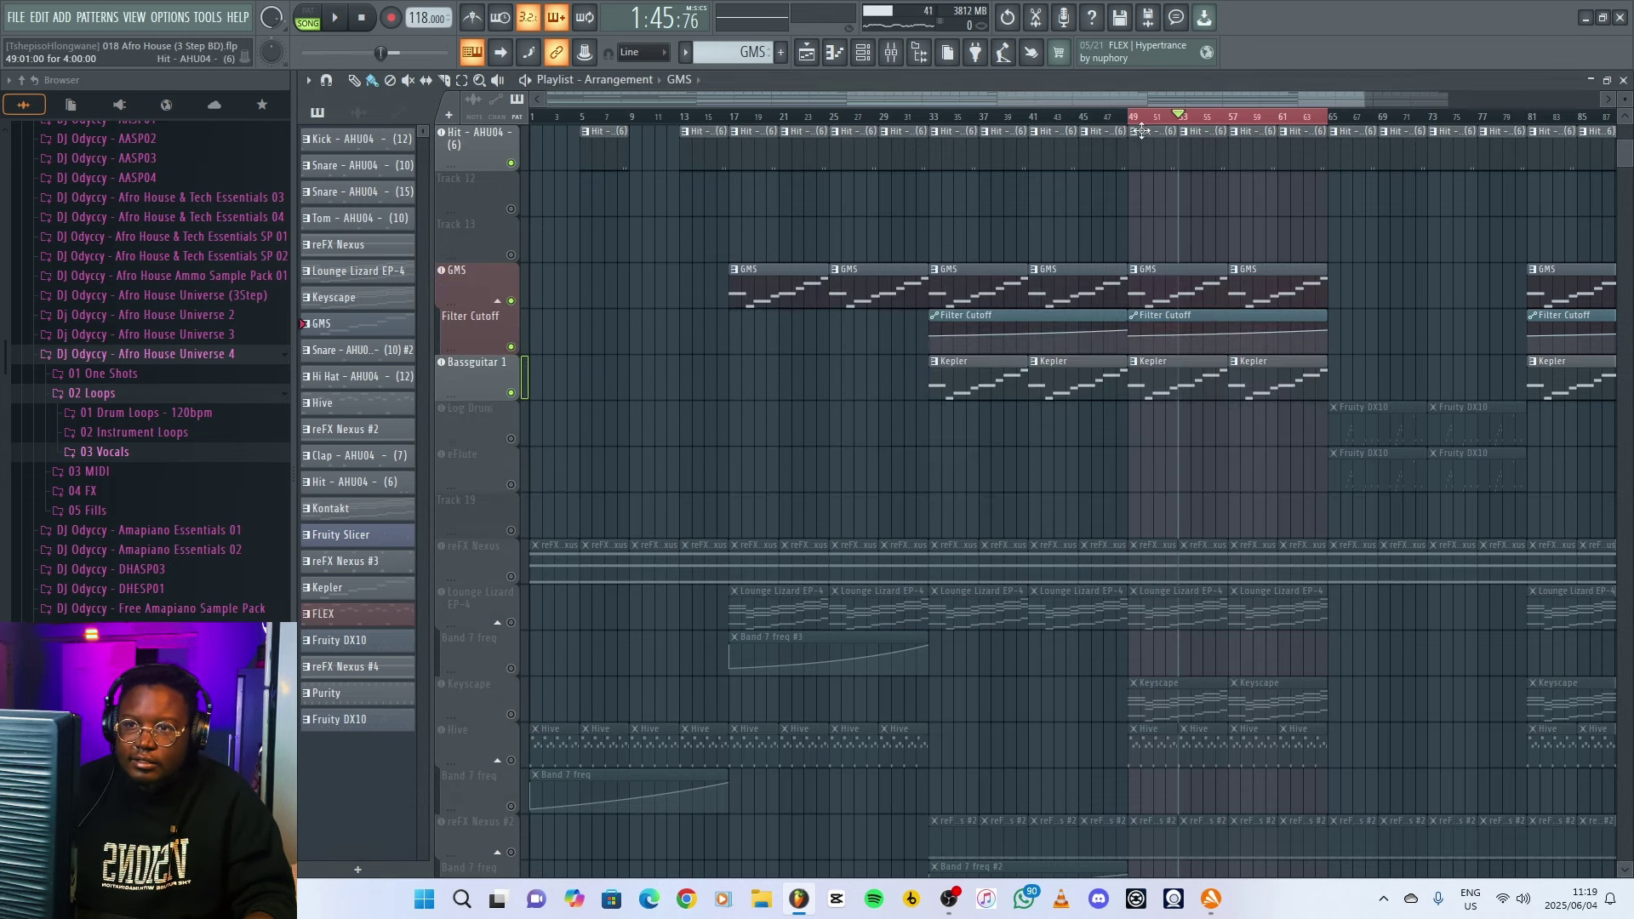
key("space")
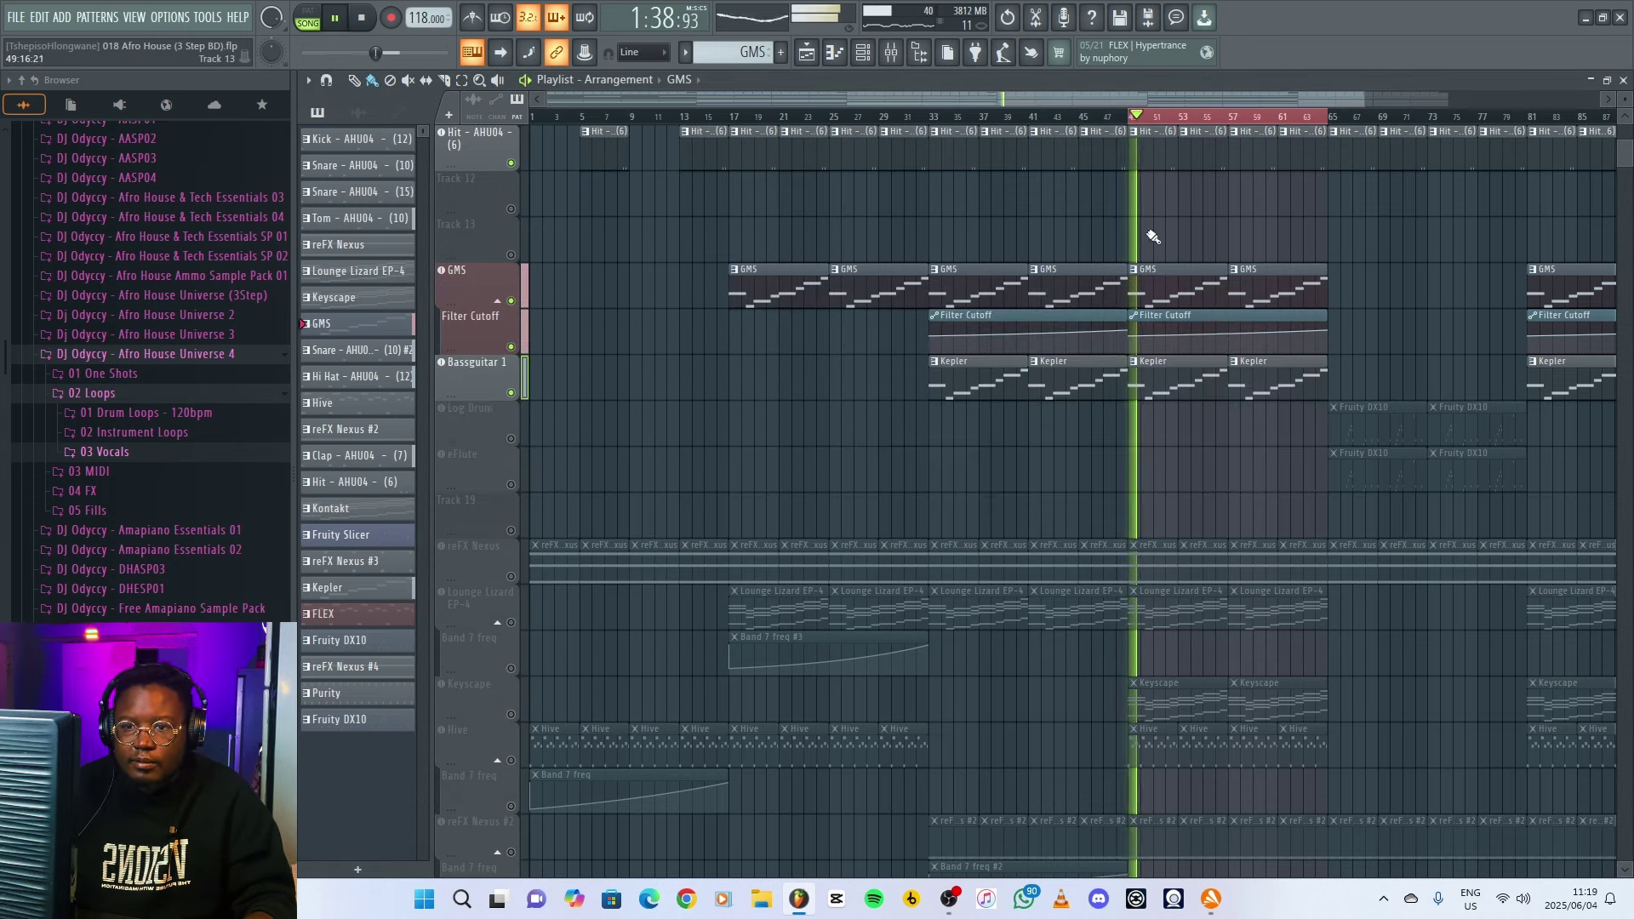
key("space")
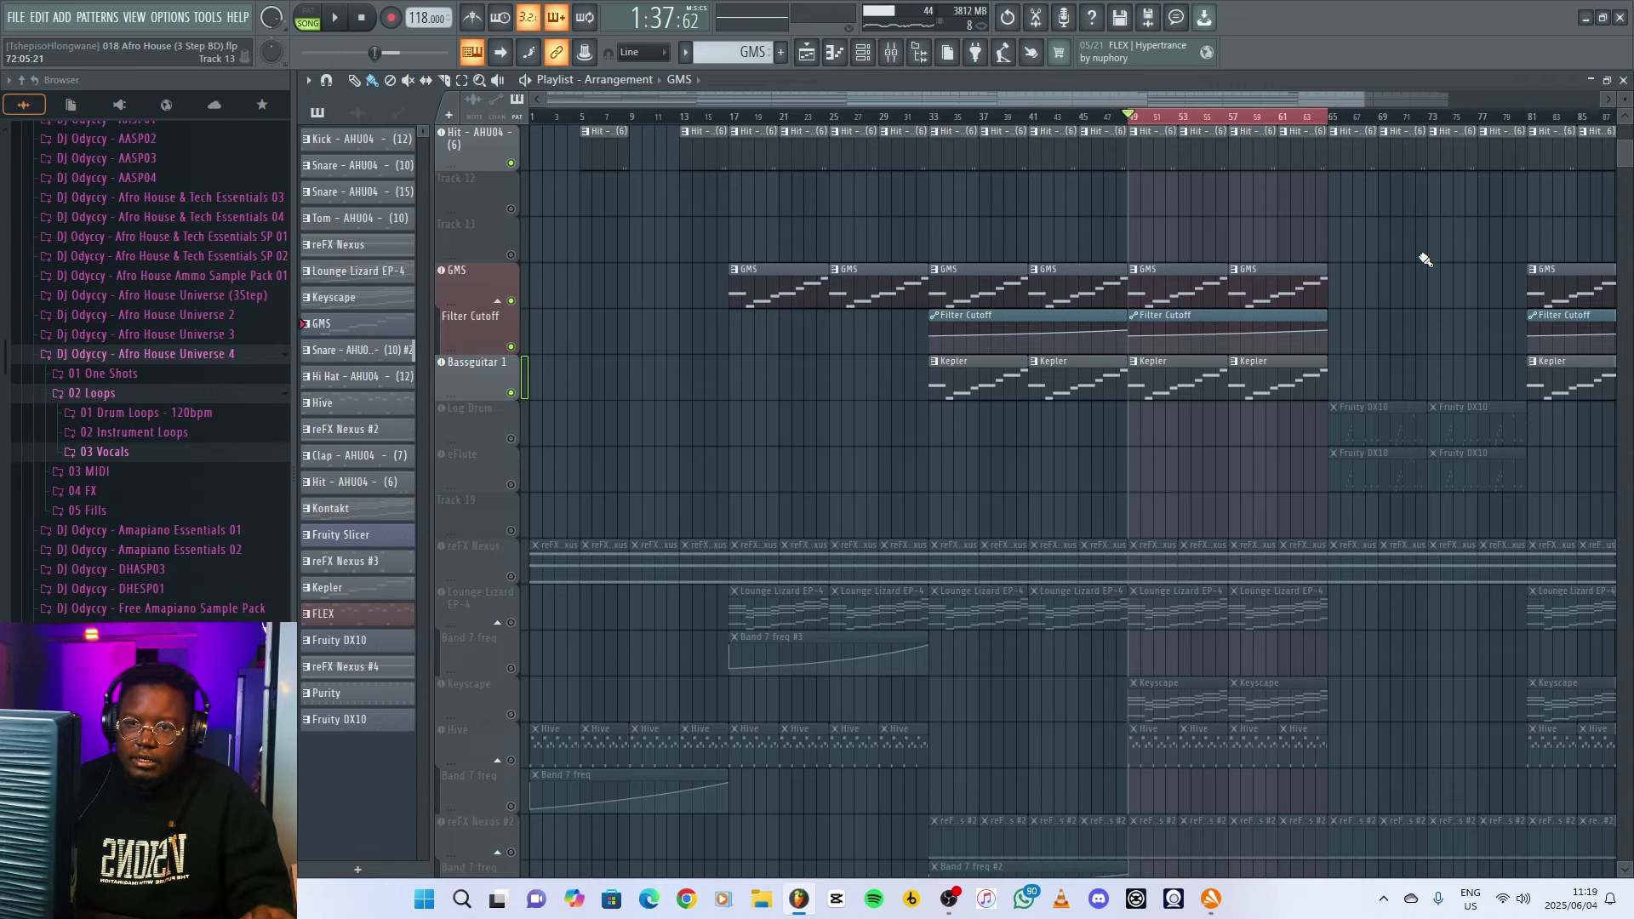
- Inspect the Kickstart 2 effect on the Bassguitar 1 mixer channel while playing the section from bar 49
key("space")
key("F9")
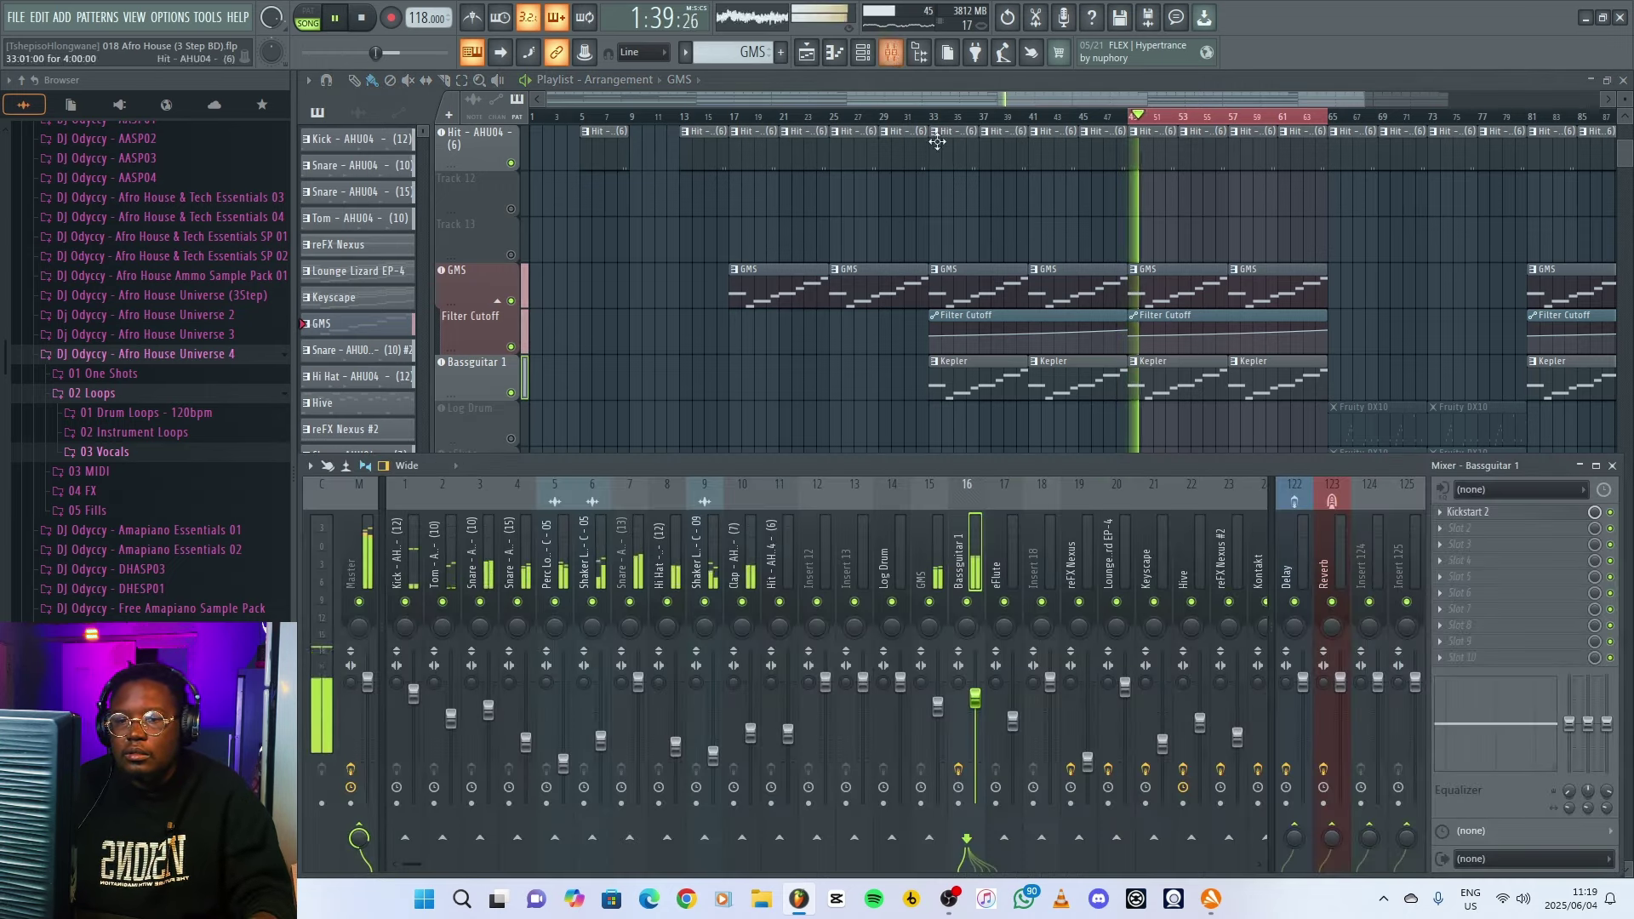
left_click(1509, 515)
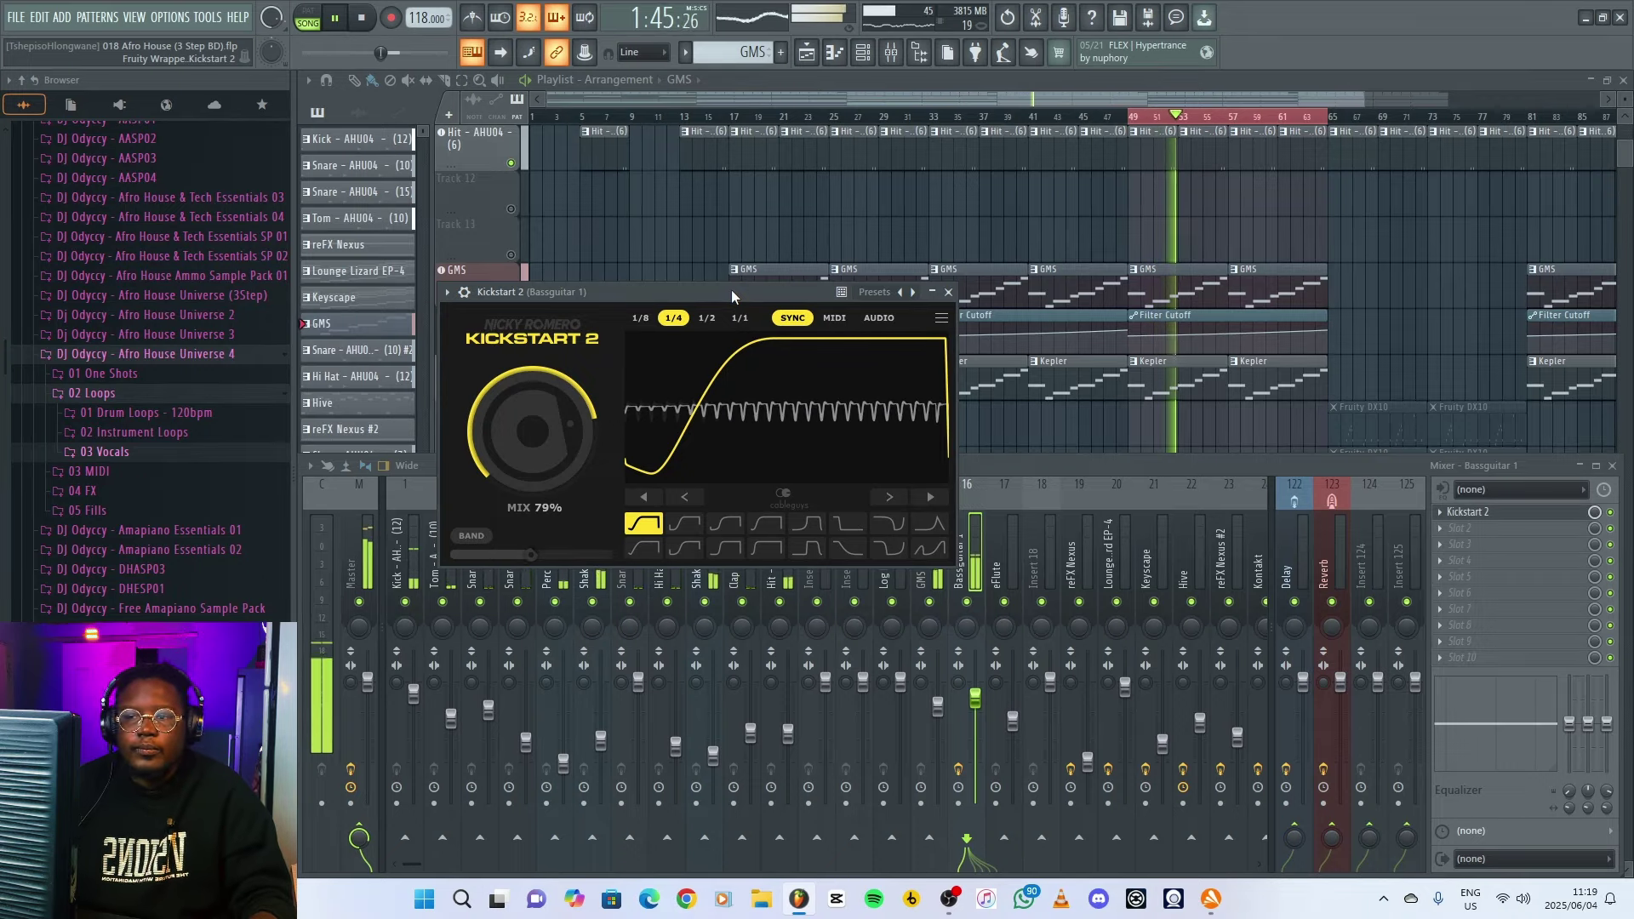
left_click(950, 293)
key("space")
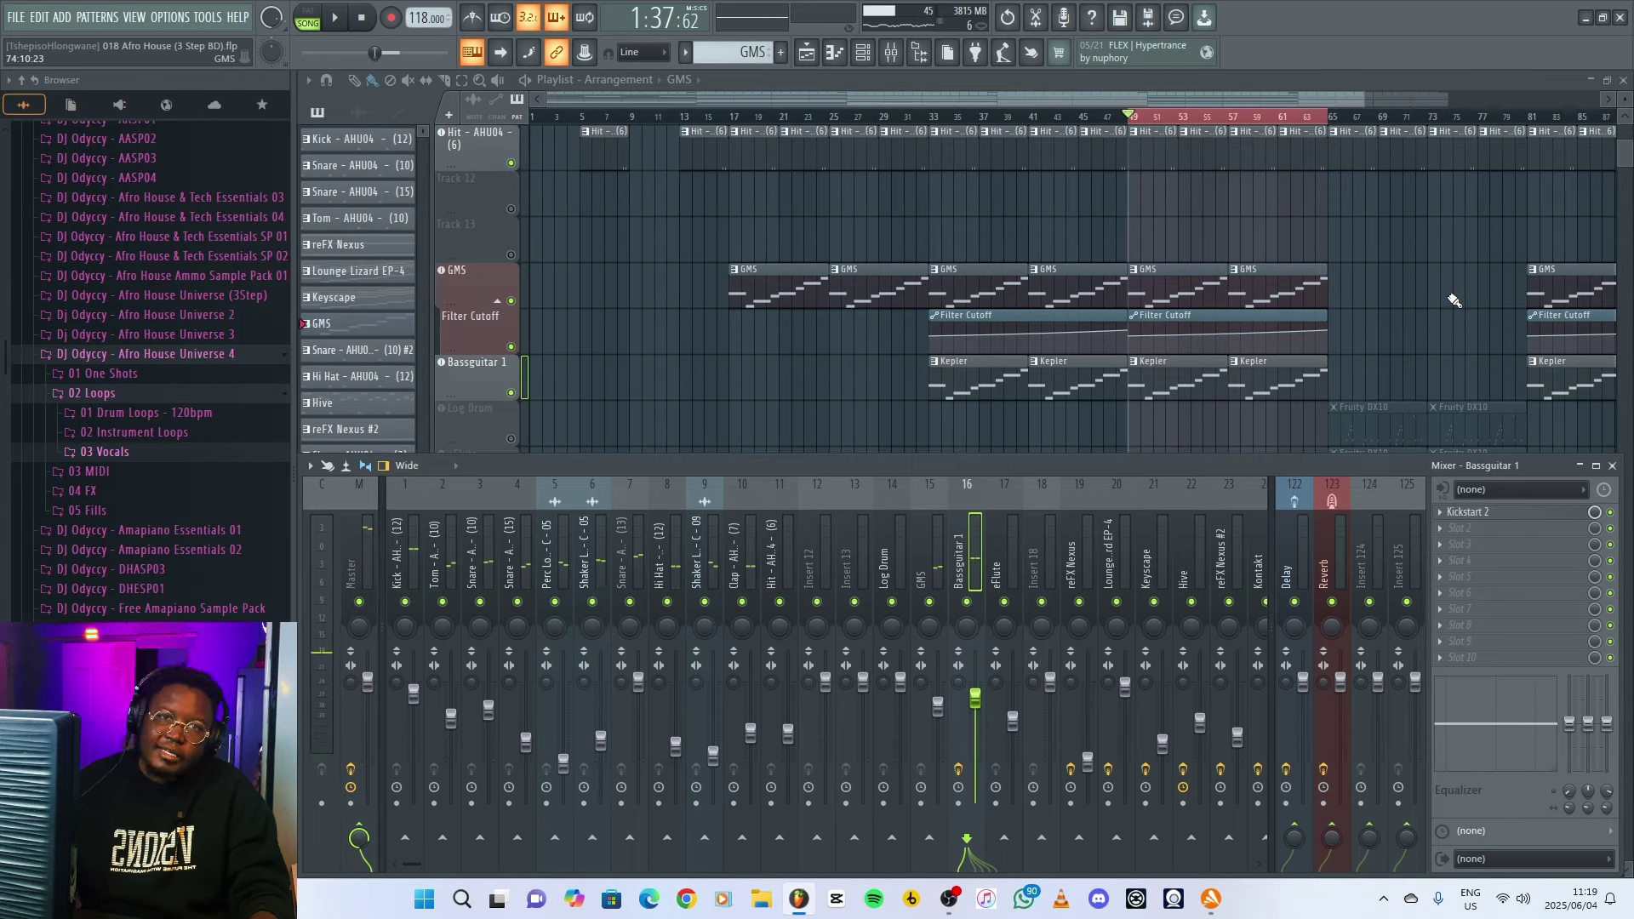
key("F9")
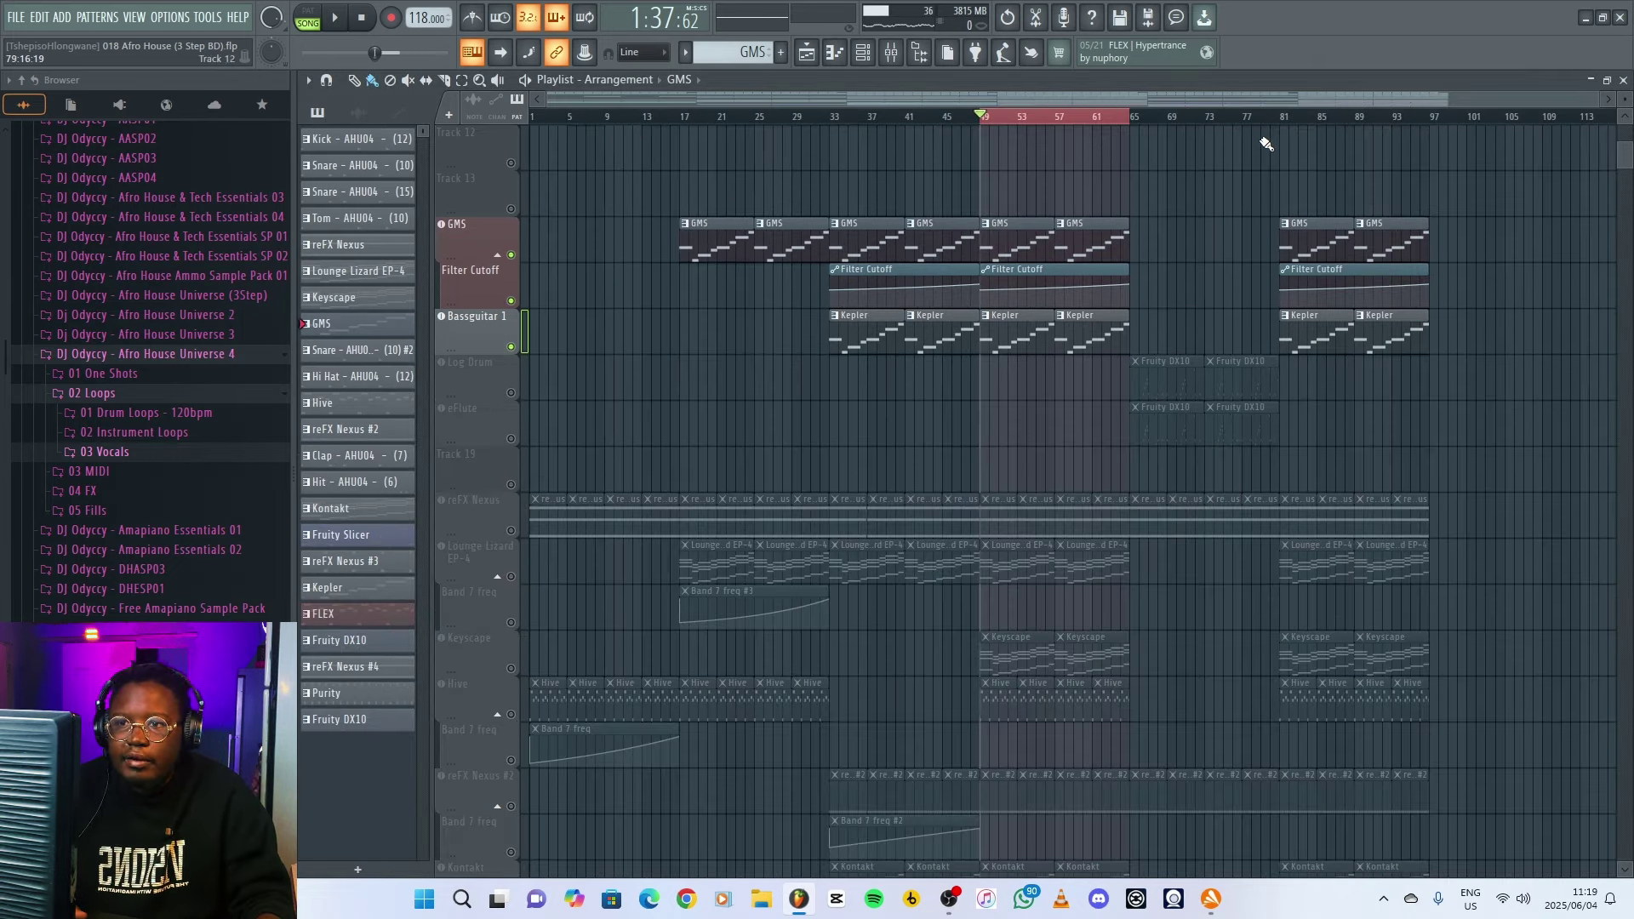
- Set the playlist time selection to bars 65 to 81 and unmute the Log Drum track
left_click_drag(1163, 127, 1281, 126)
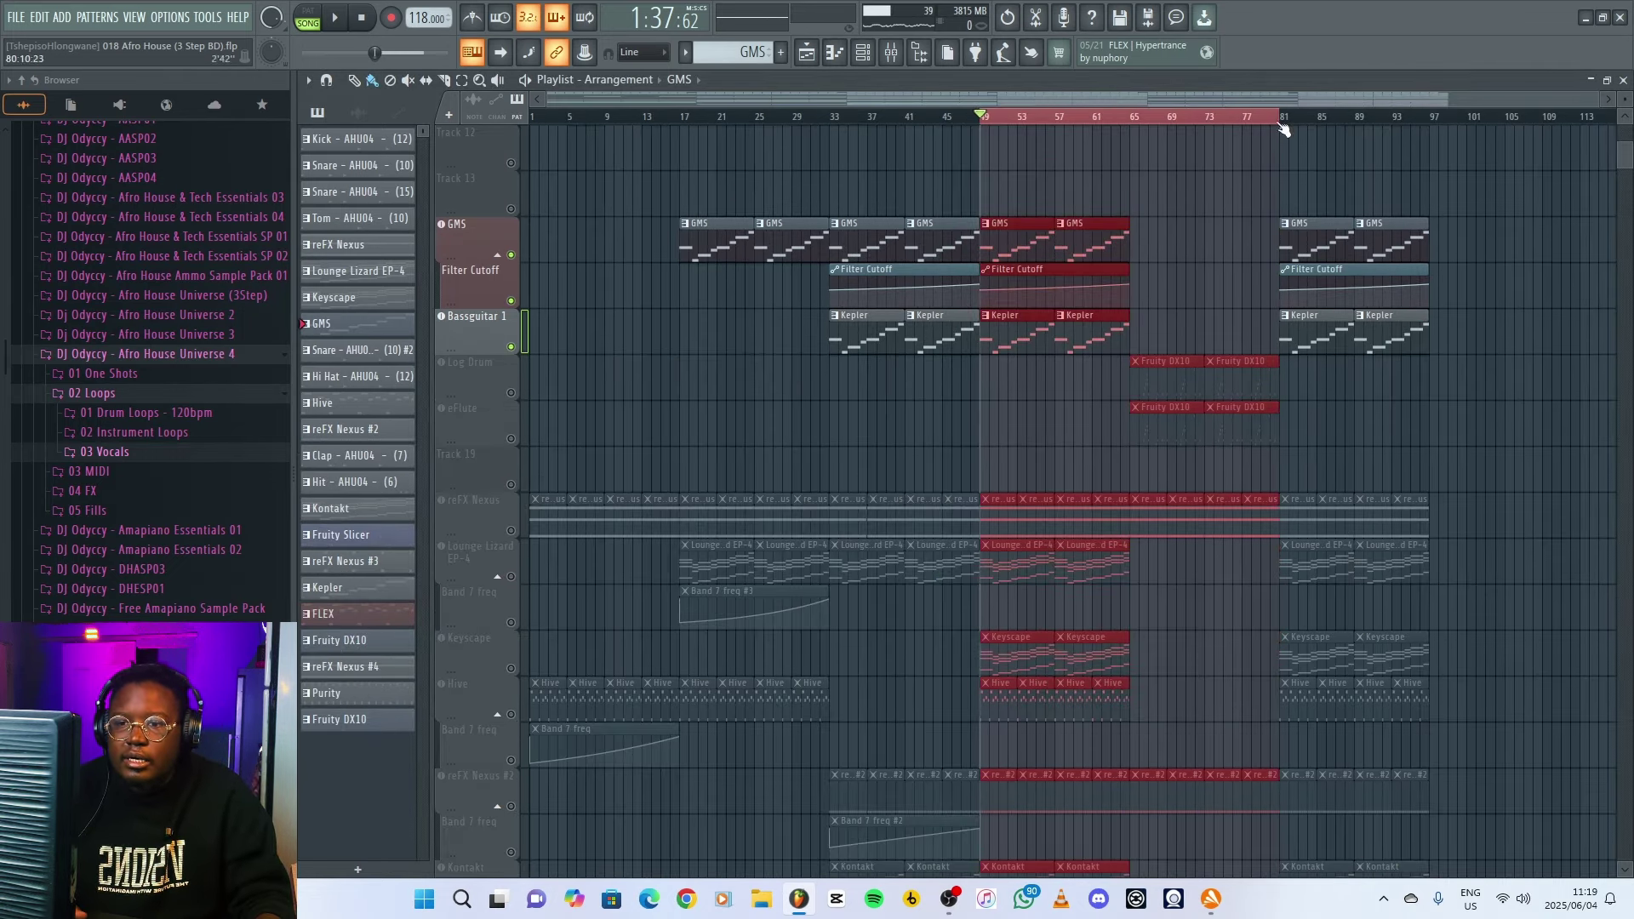
right_click(1132, 185)
left_click_drag(1004, 129, 1130, 128)
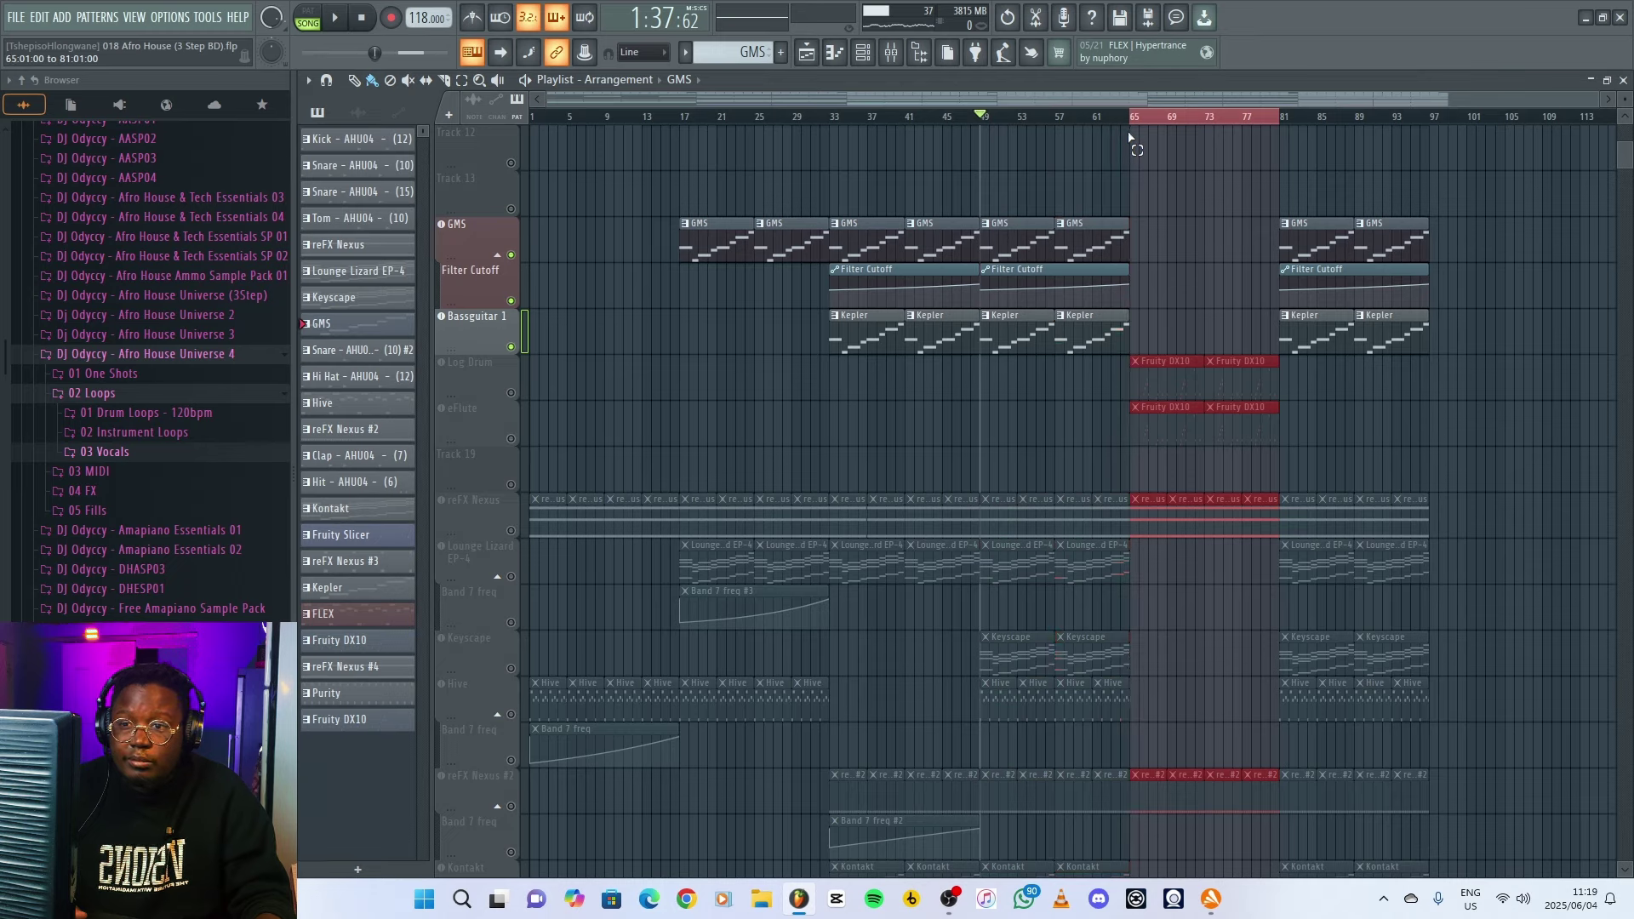
left_click(512, 394)
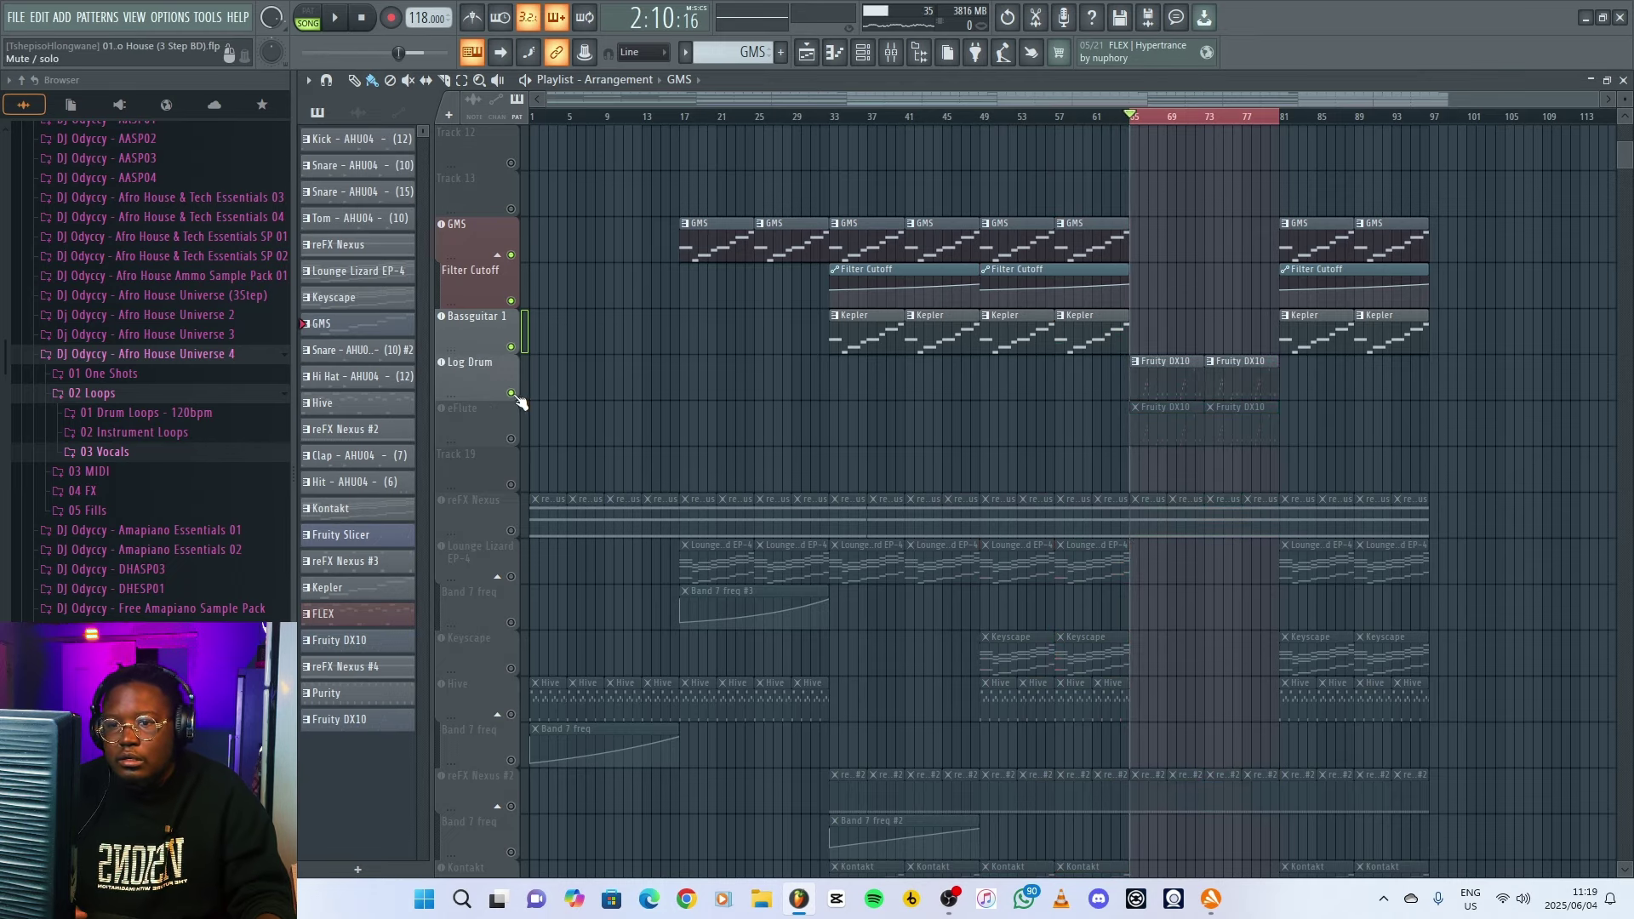
- View the Log Drum notes in the piano roll and play them with the arrangement from bar 65
double_click(1158, 377)
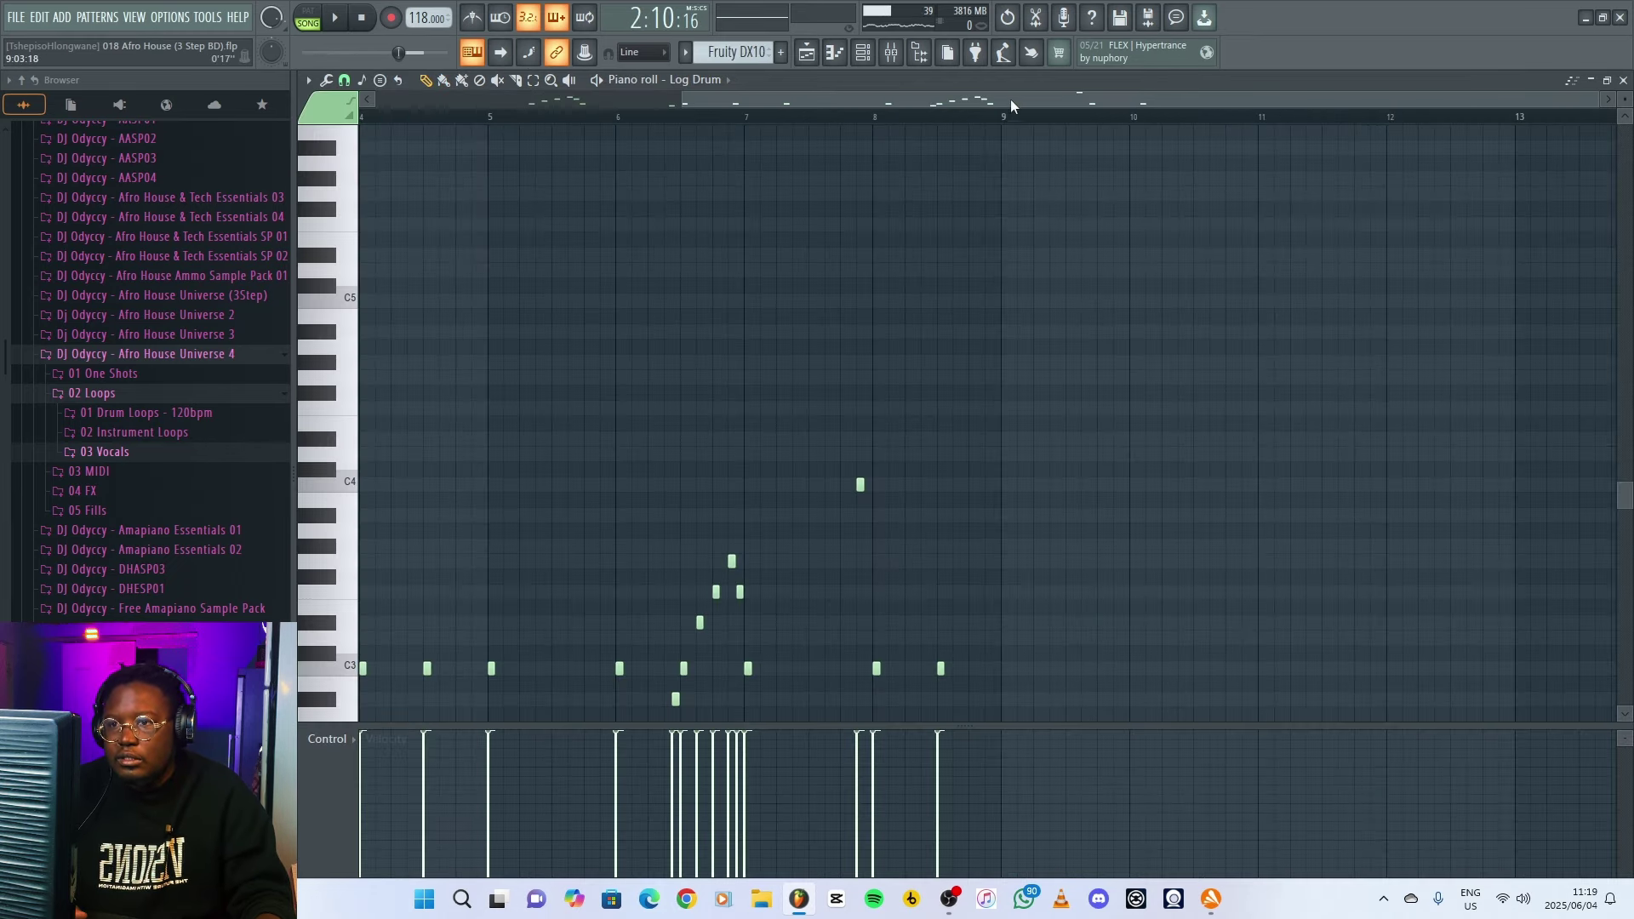
left_click_drag(1011, 105, 707, 105)
scroll(1120, 491, "down", 6)
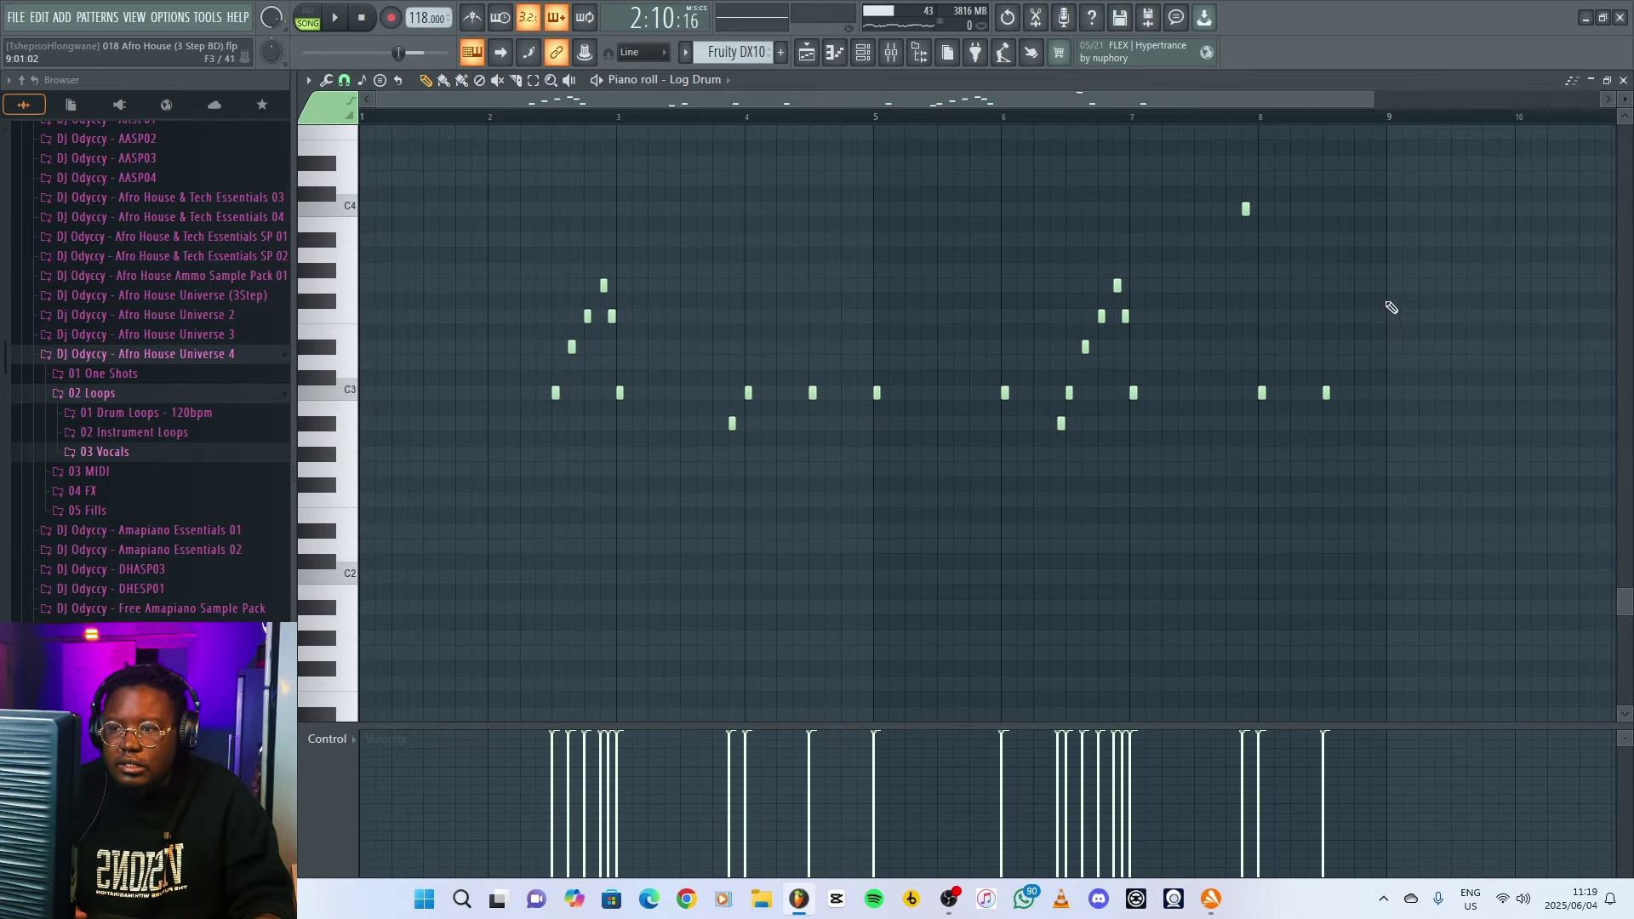
key("space")
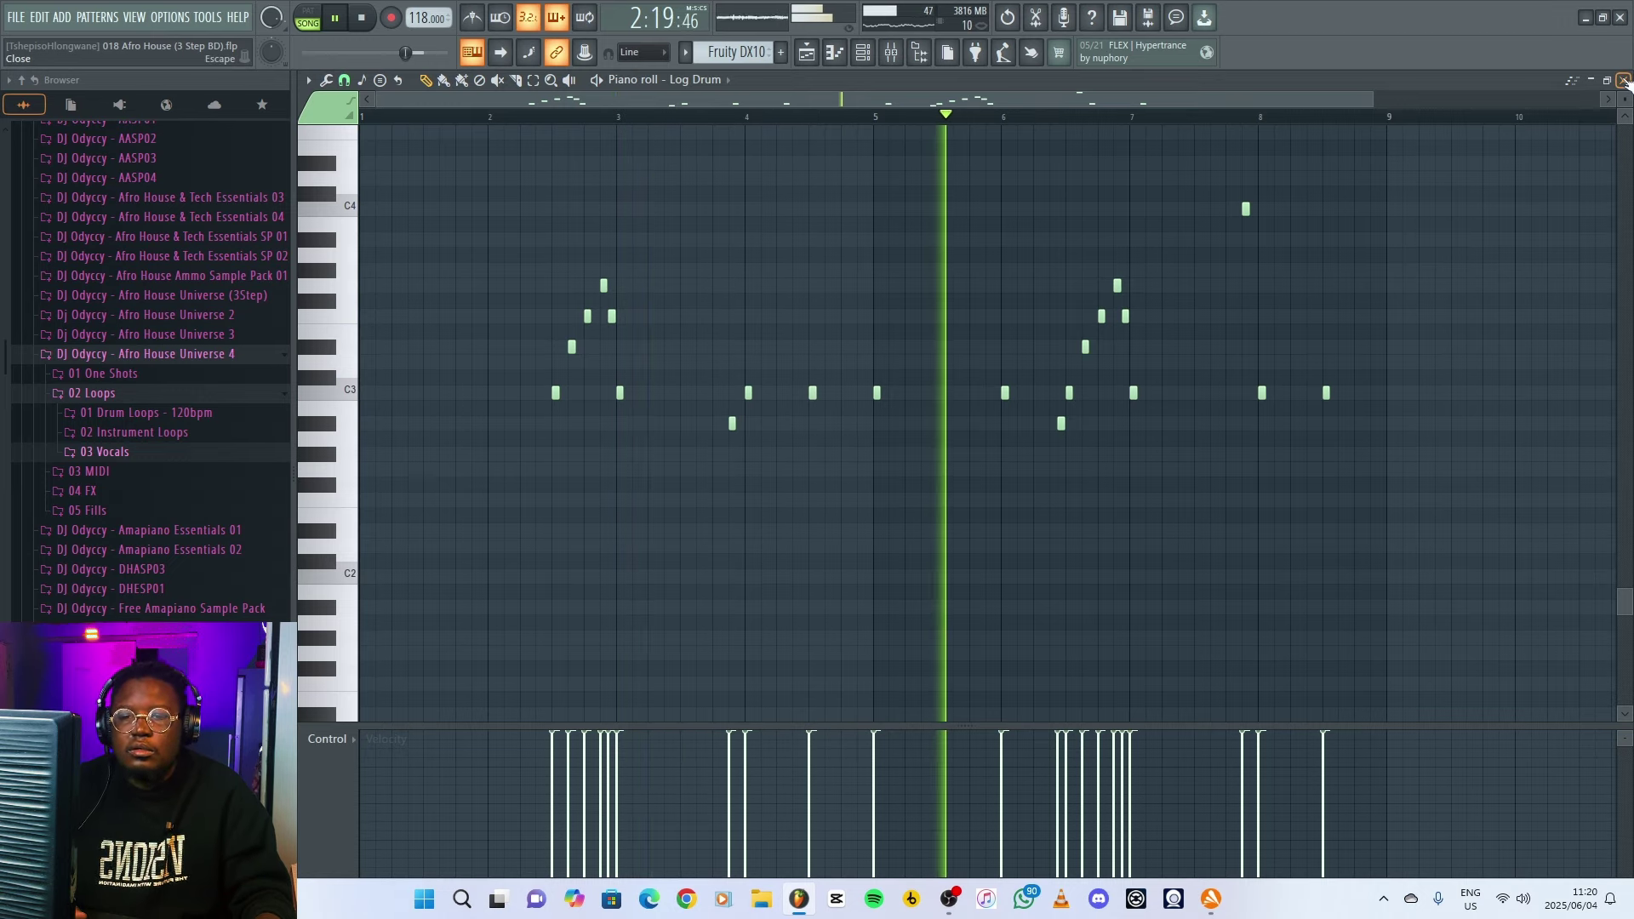
left_click(1622, 81)
key("space")
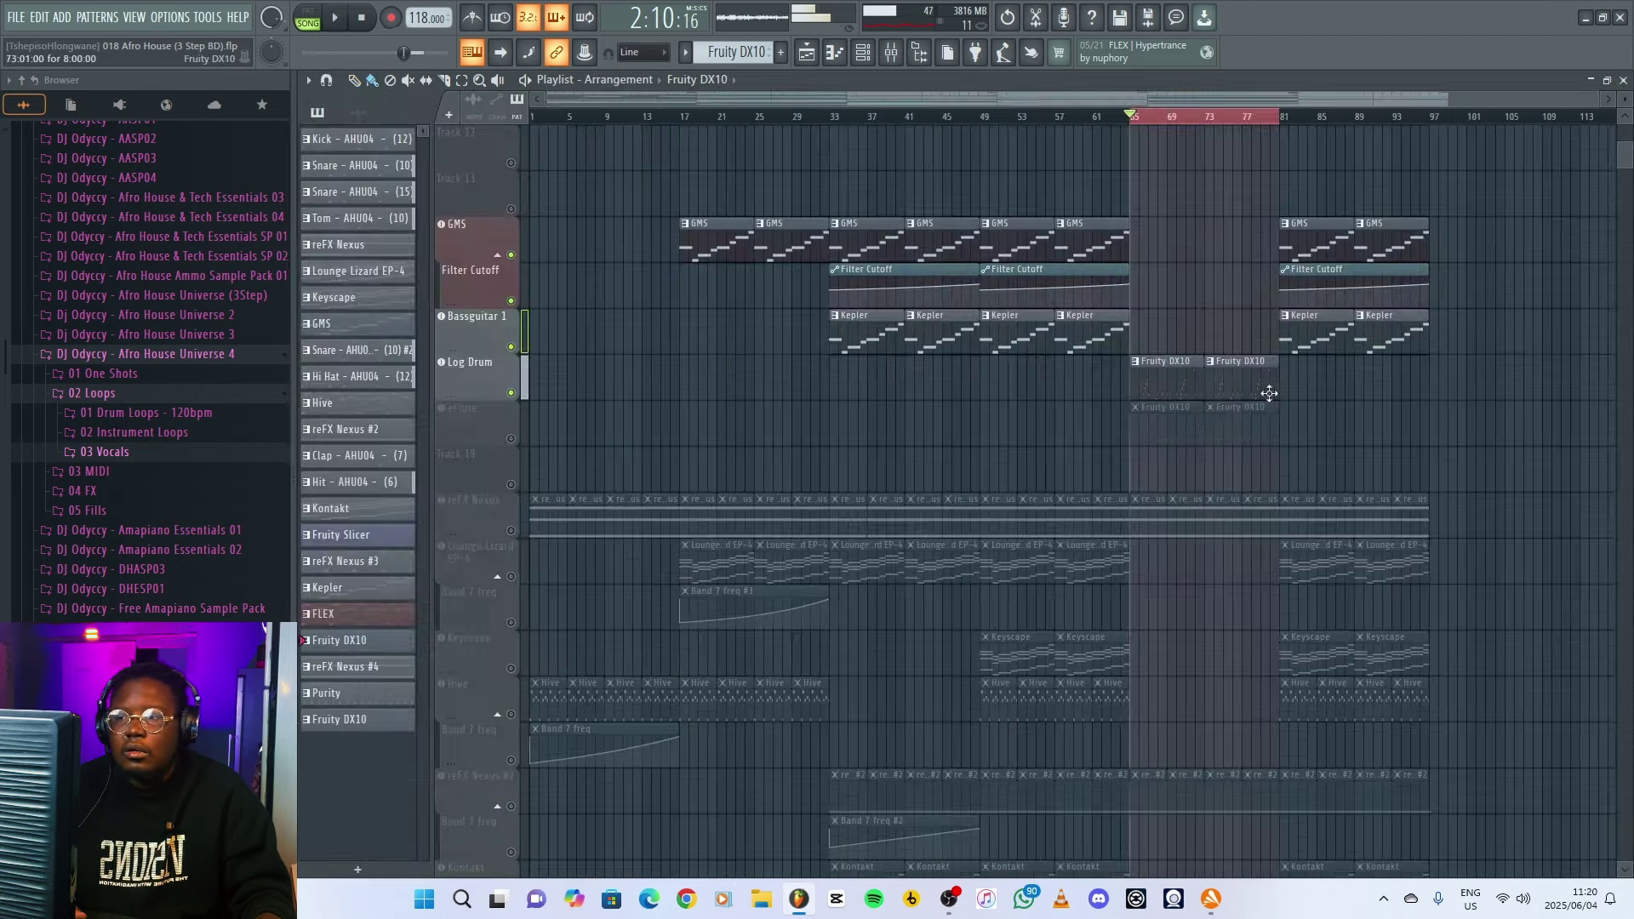
- Unmute the eFlute track, view its notes in the piano roll, and play them from bar 65
left_click(511, 439)
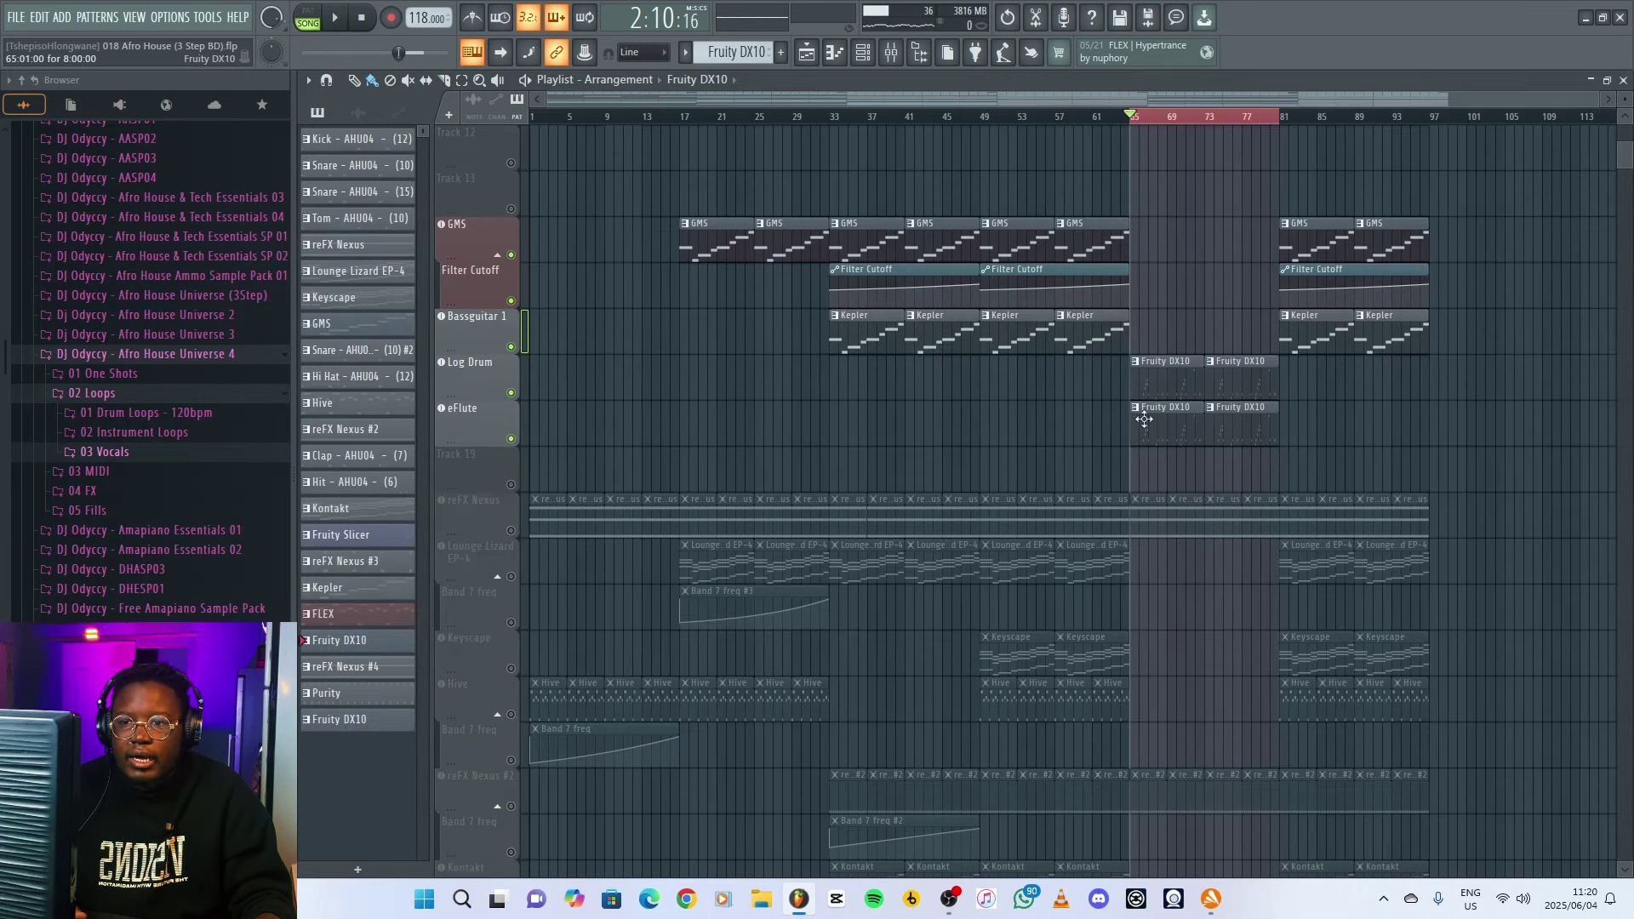
left_click(473, 417)
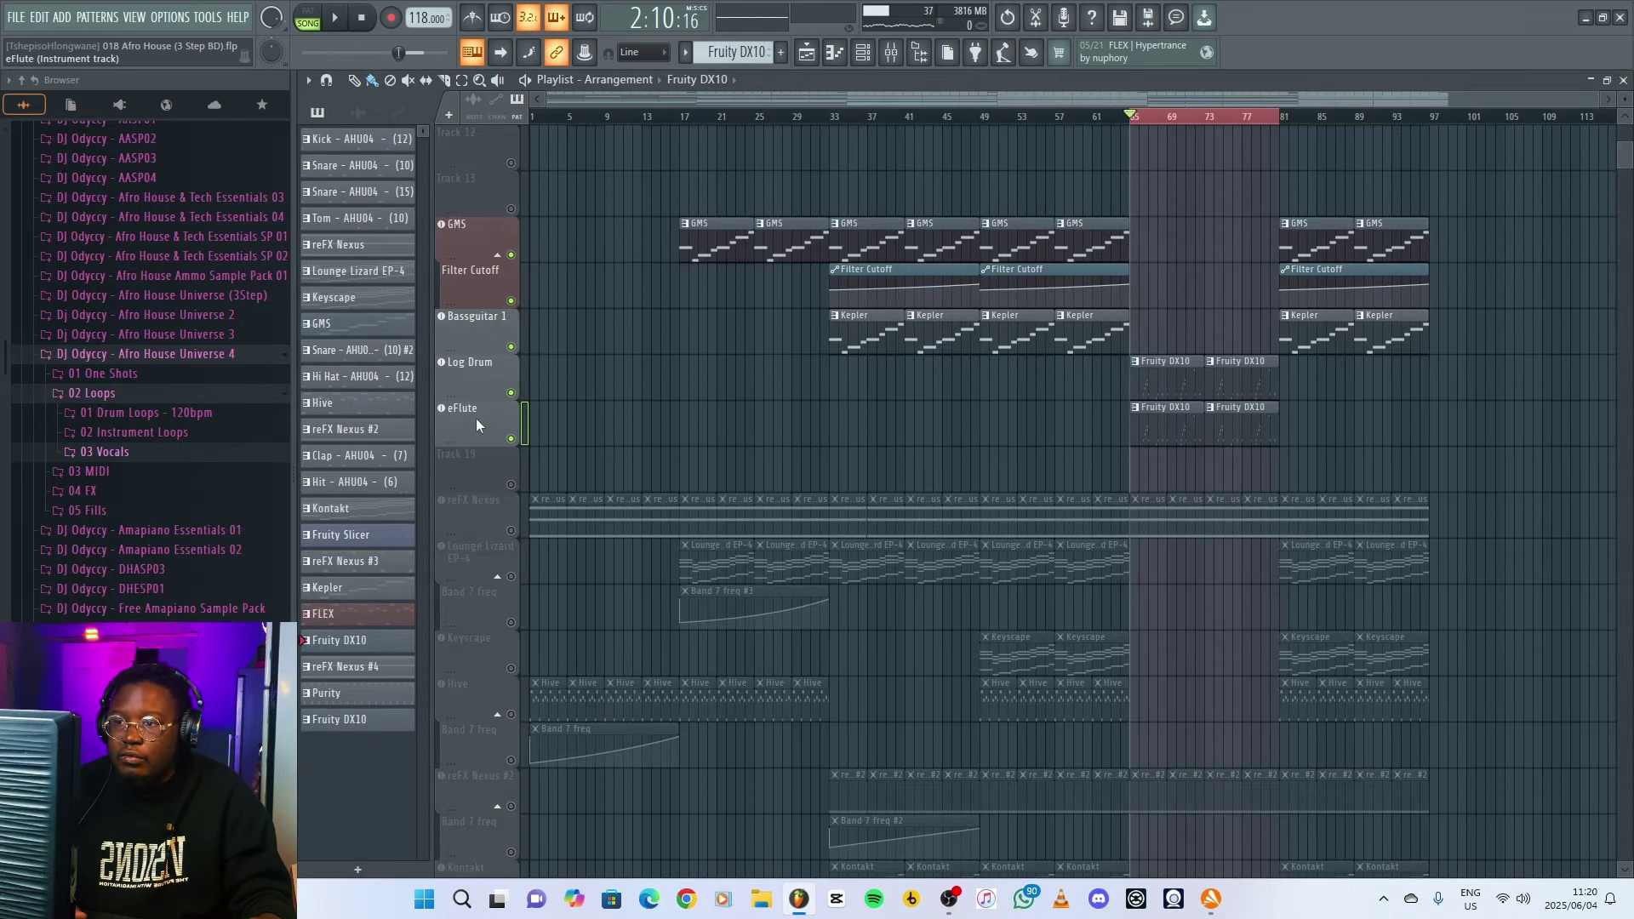
left_click(847, 247)
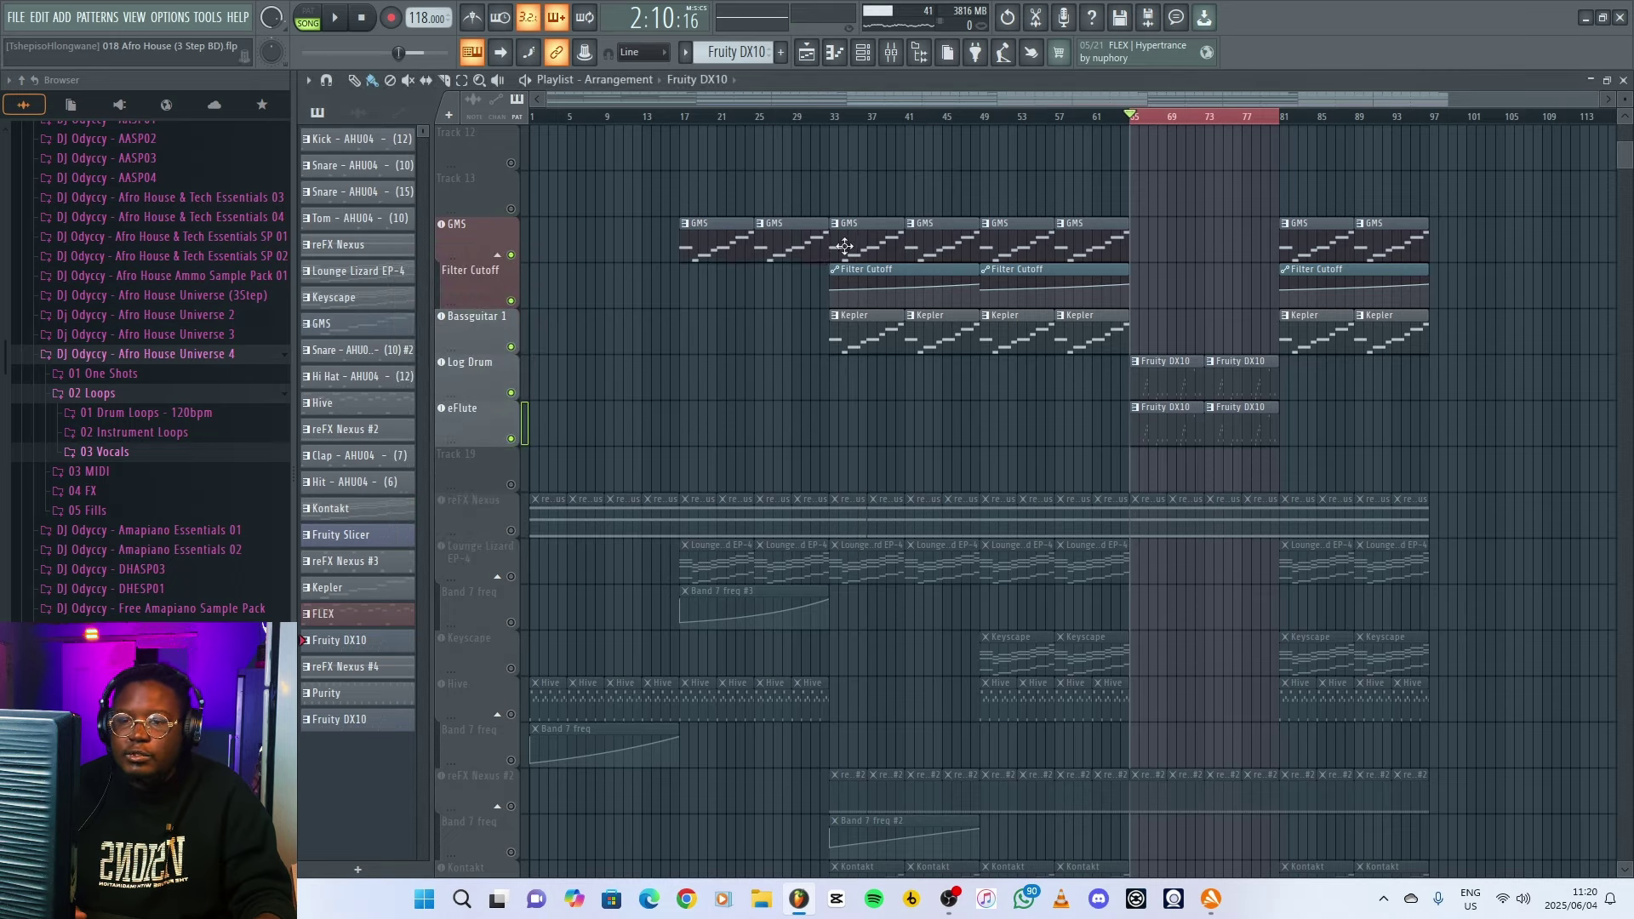
double_click(1173, 424)
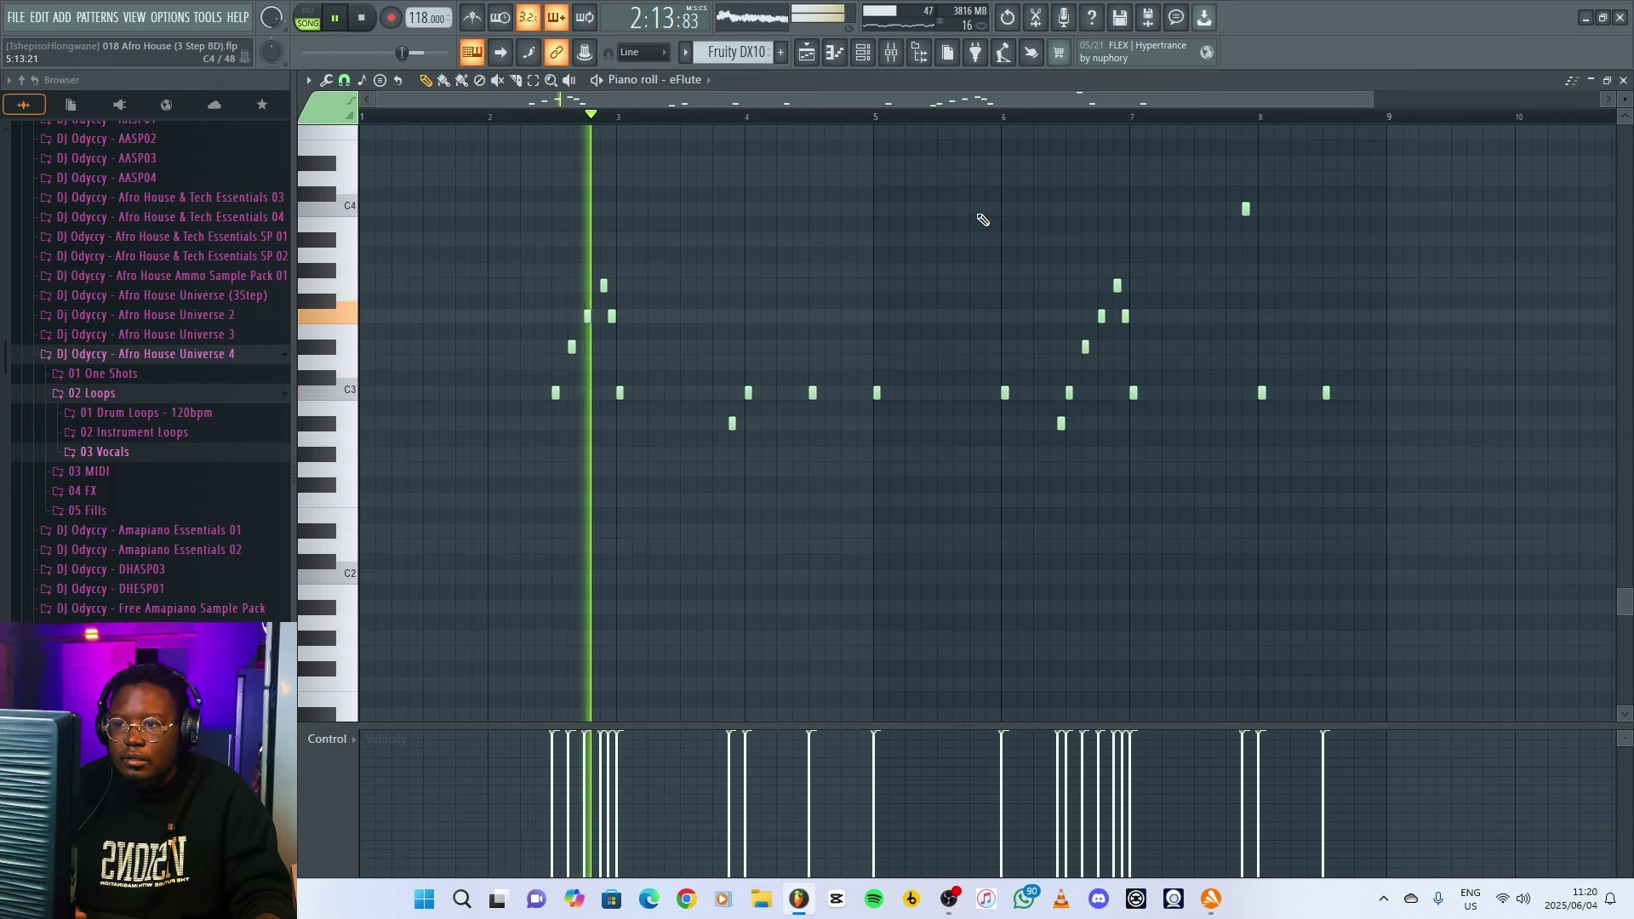
key("space")
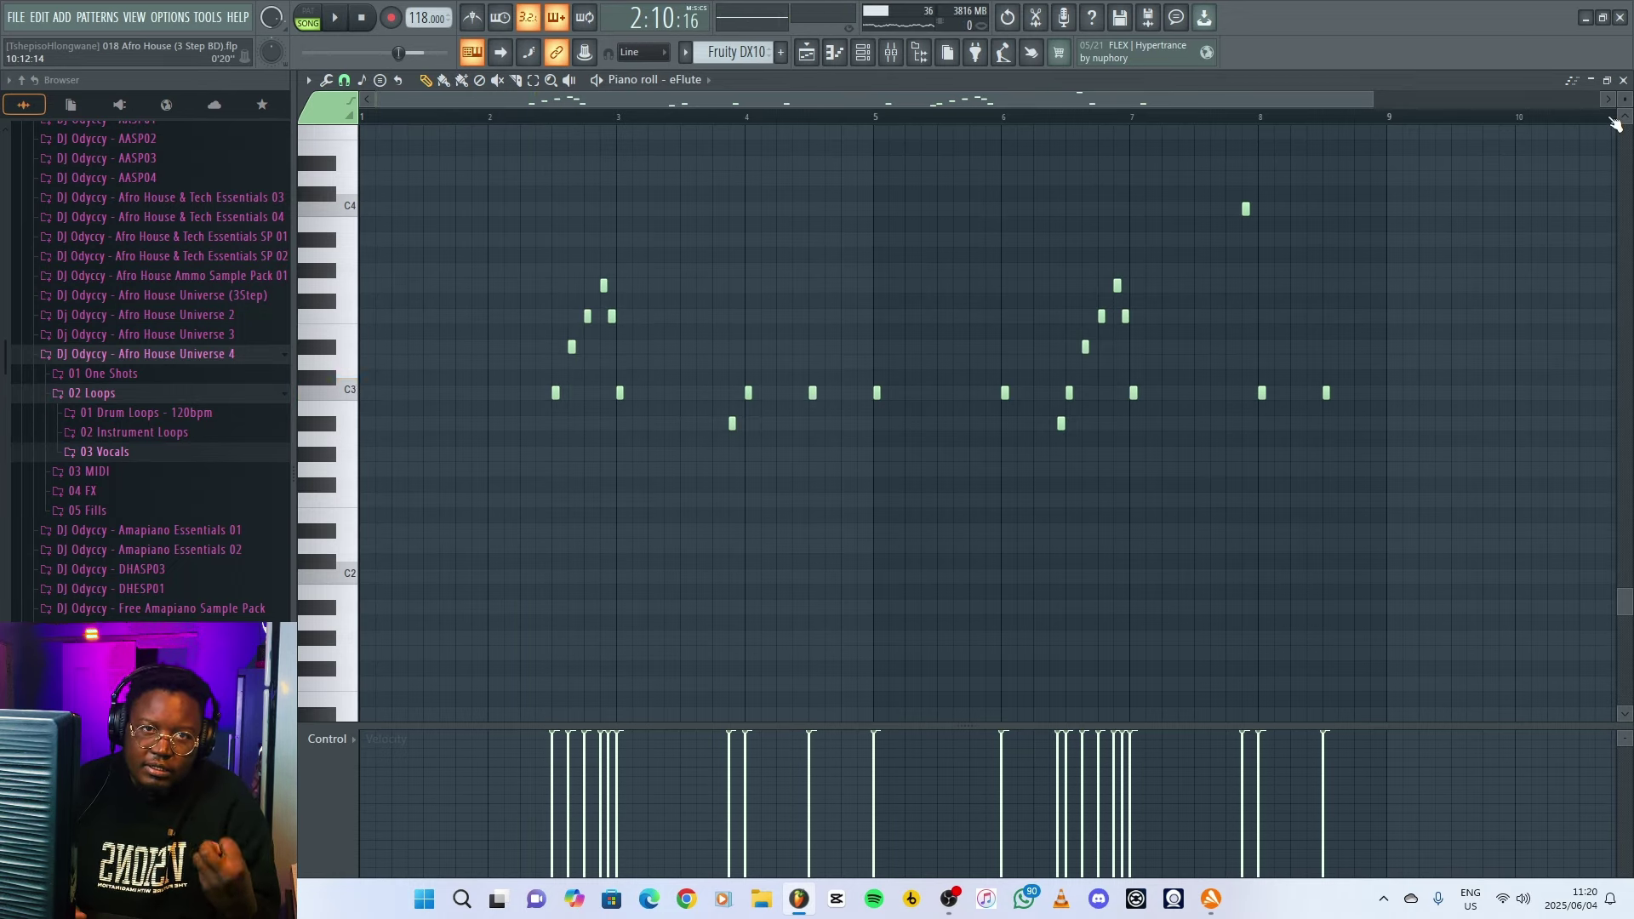
key("F5")
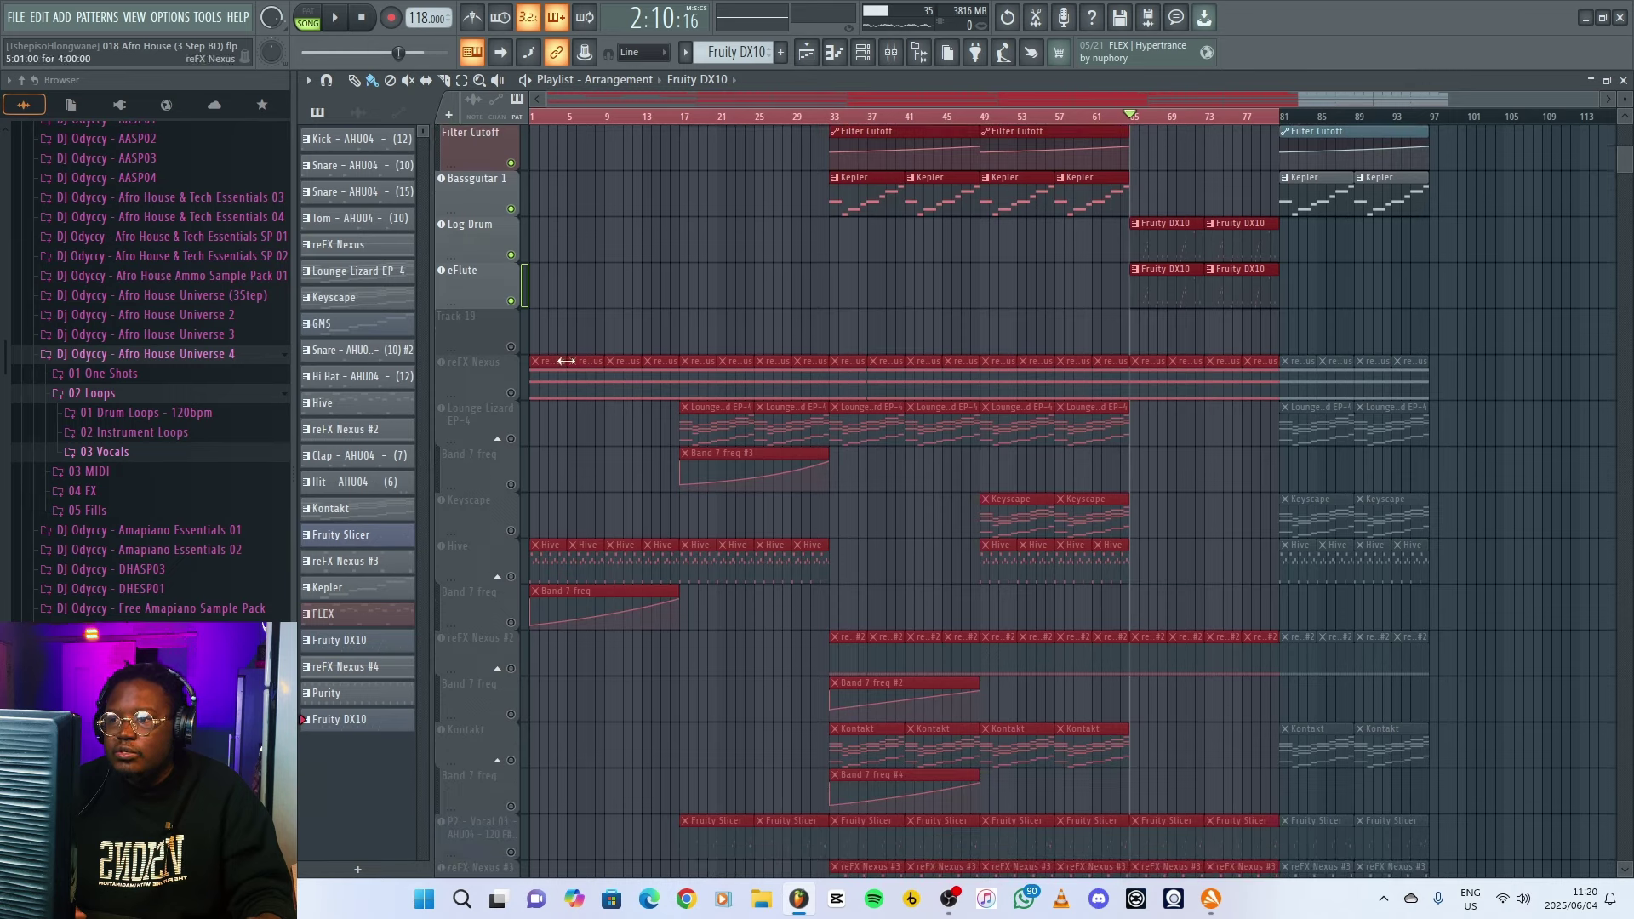
- Solo the reFX Nexus track with the playlist time selection set to bars 49 to 65, leaving no clips selected
left_click(511, 392, "ctrl")
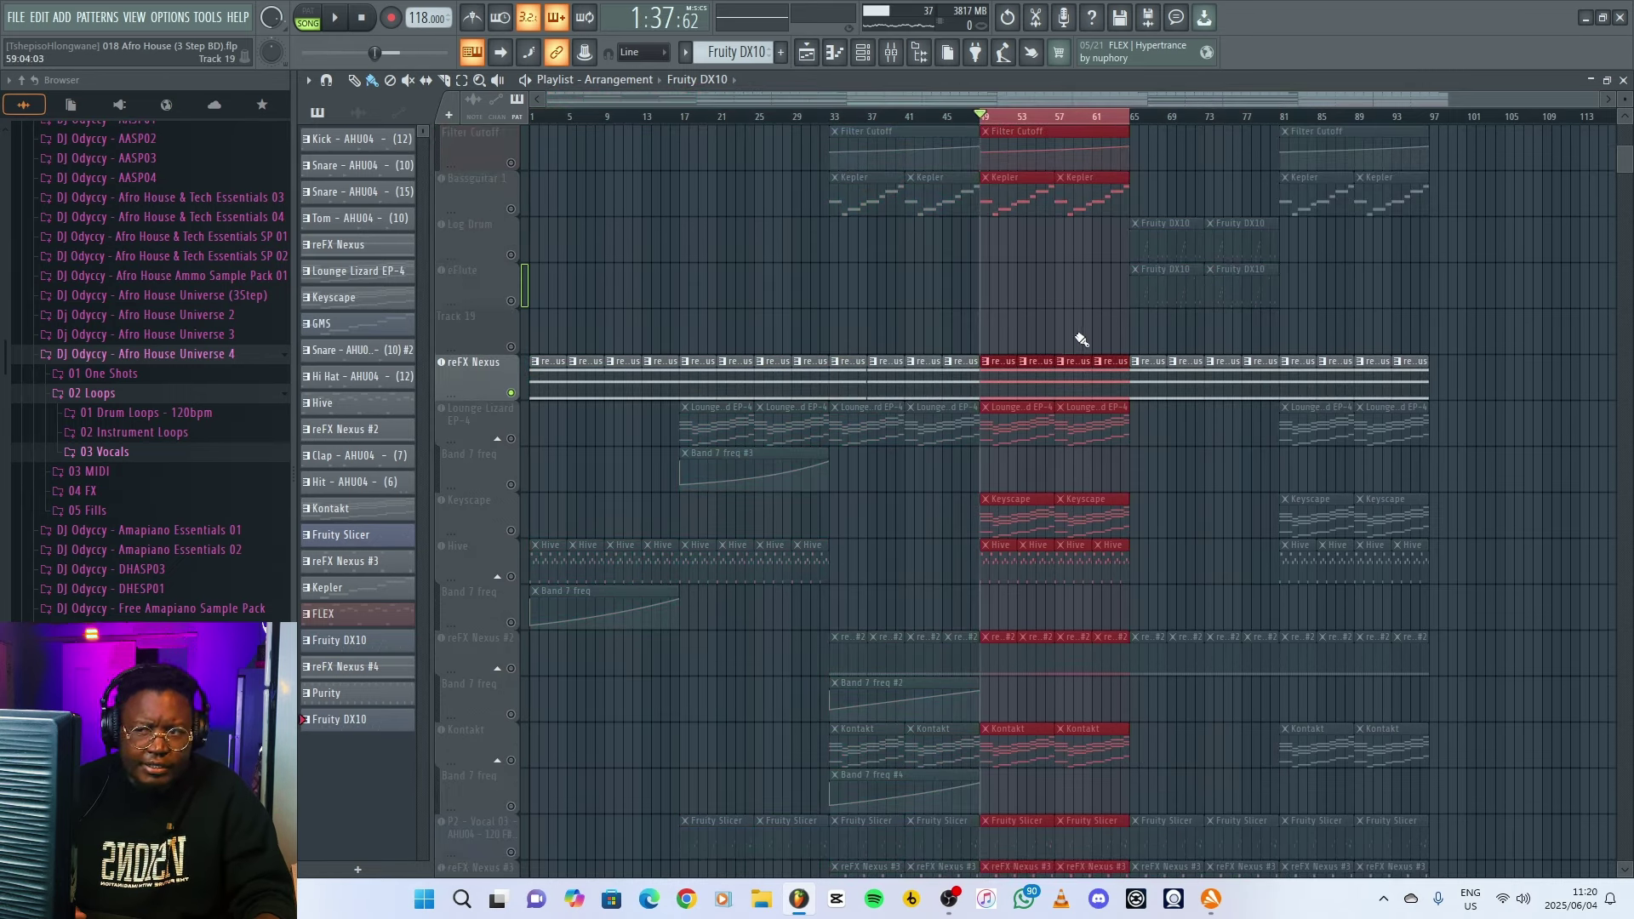
key("ctrl+d")
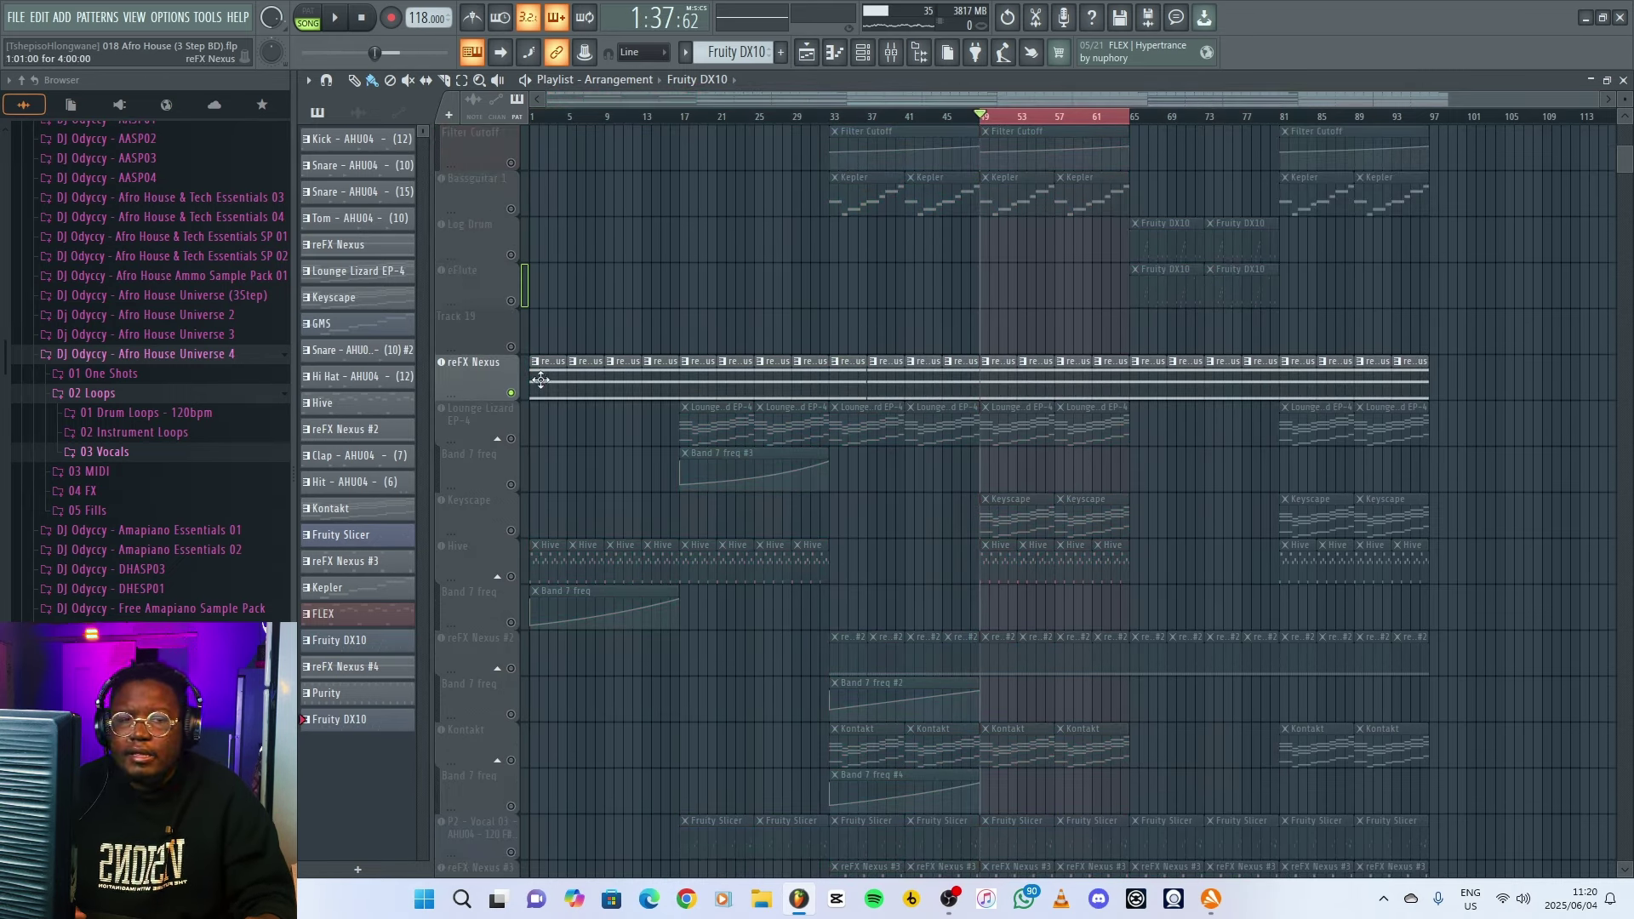
- View the reFX Nexus instrument's preset, and play the soloed track from bar 49 with its mixer channel in view
left_click(468, 380)
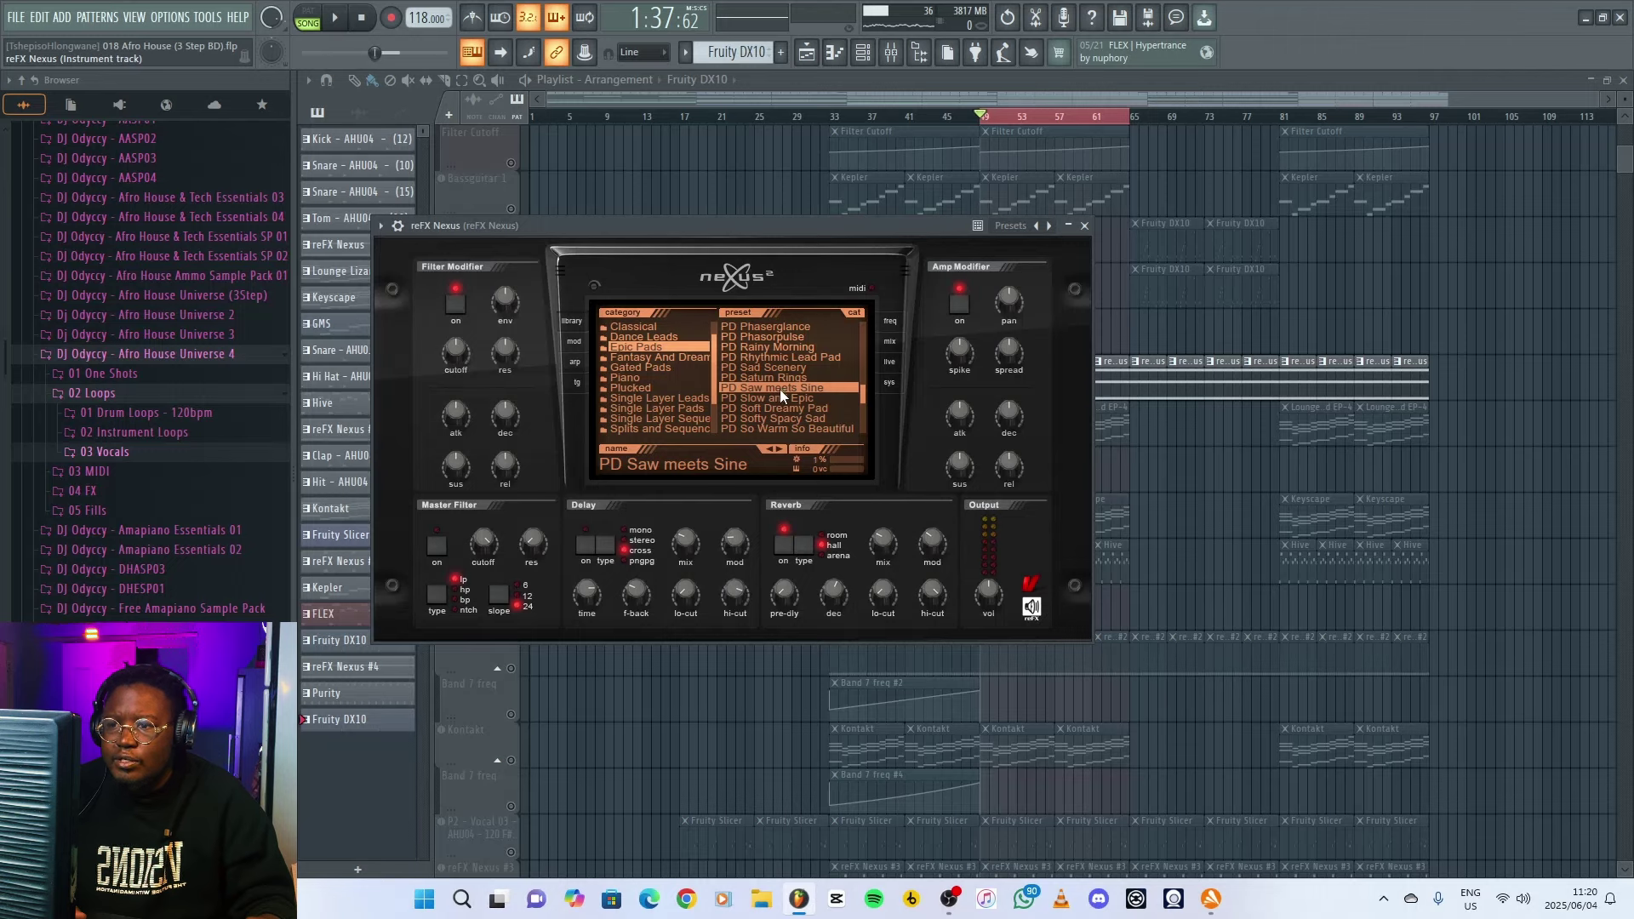
left_click(1086, 226)
key("space")
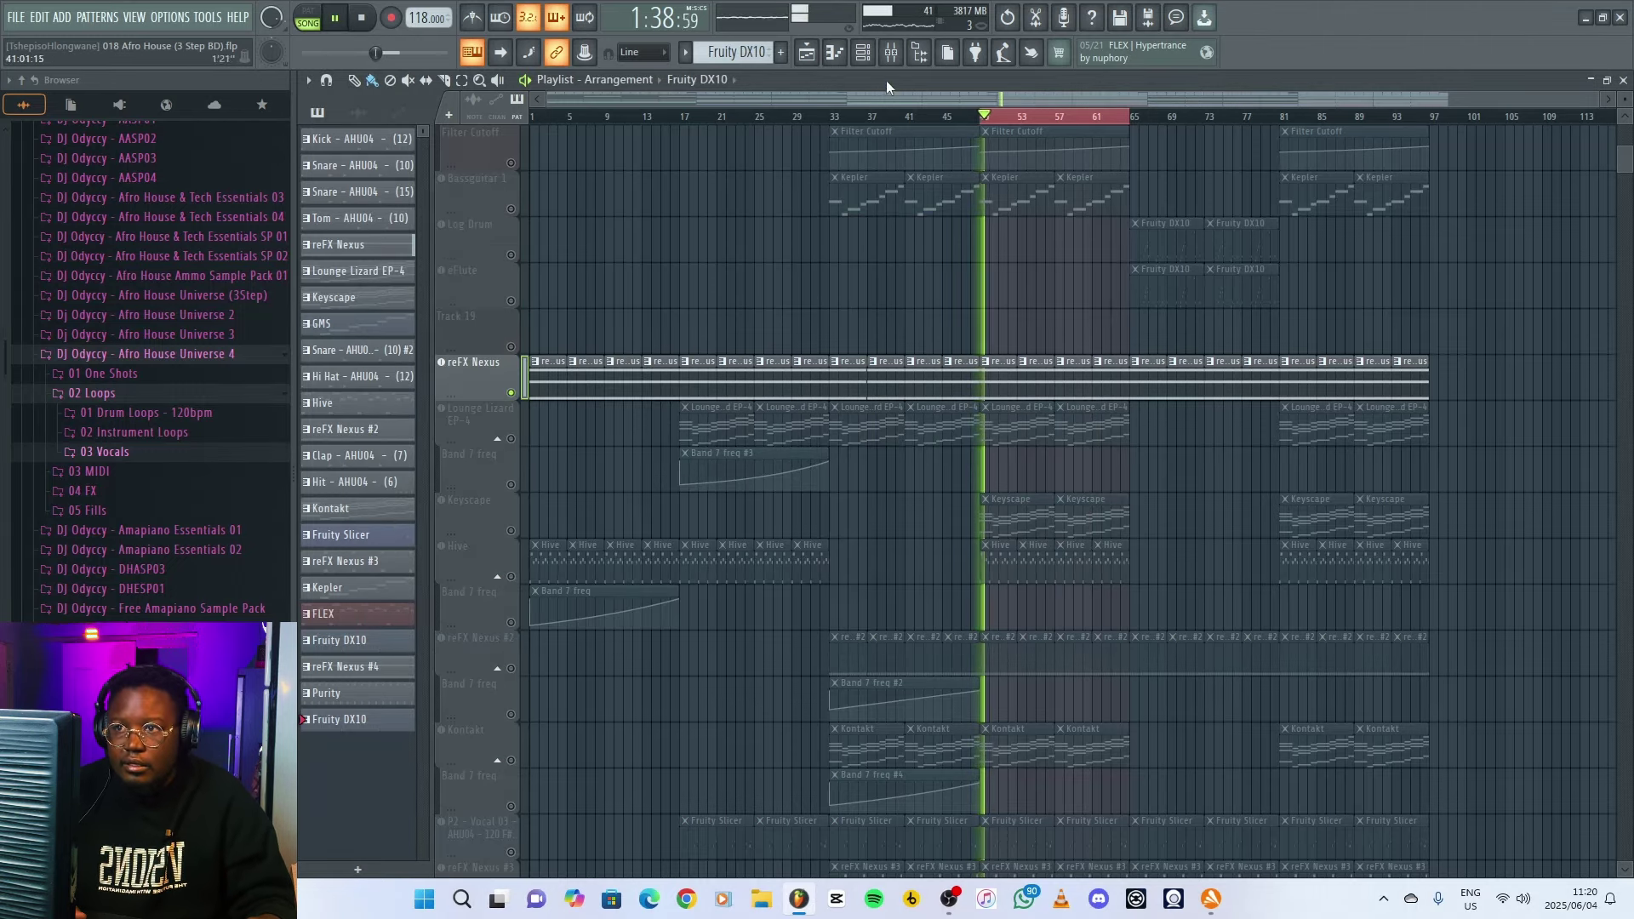
key("F9")
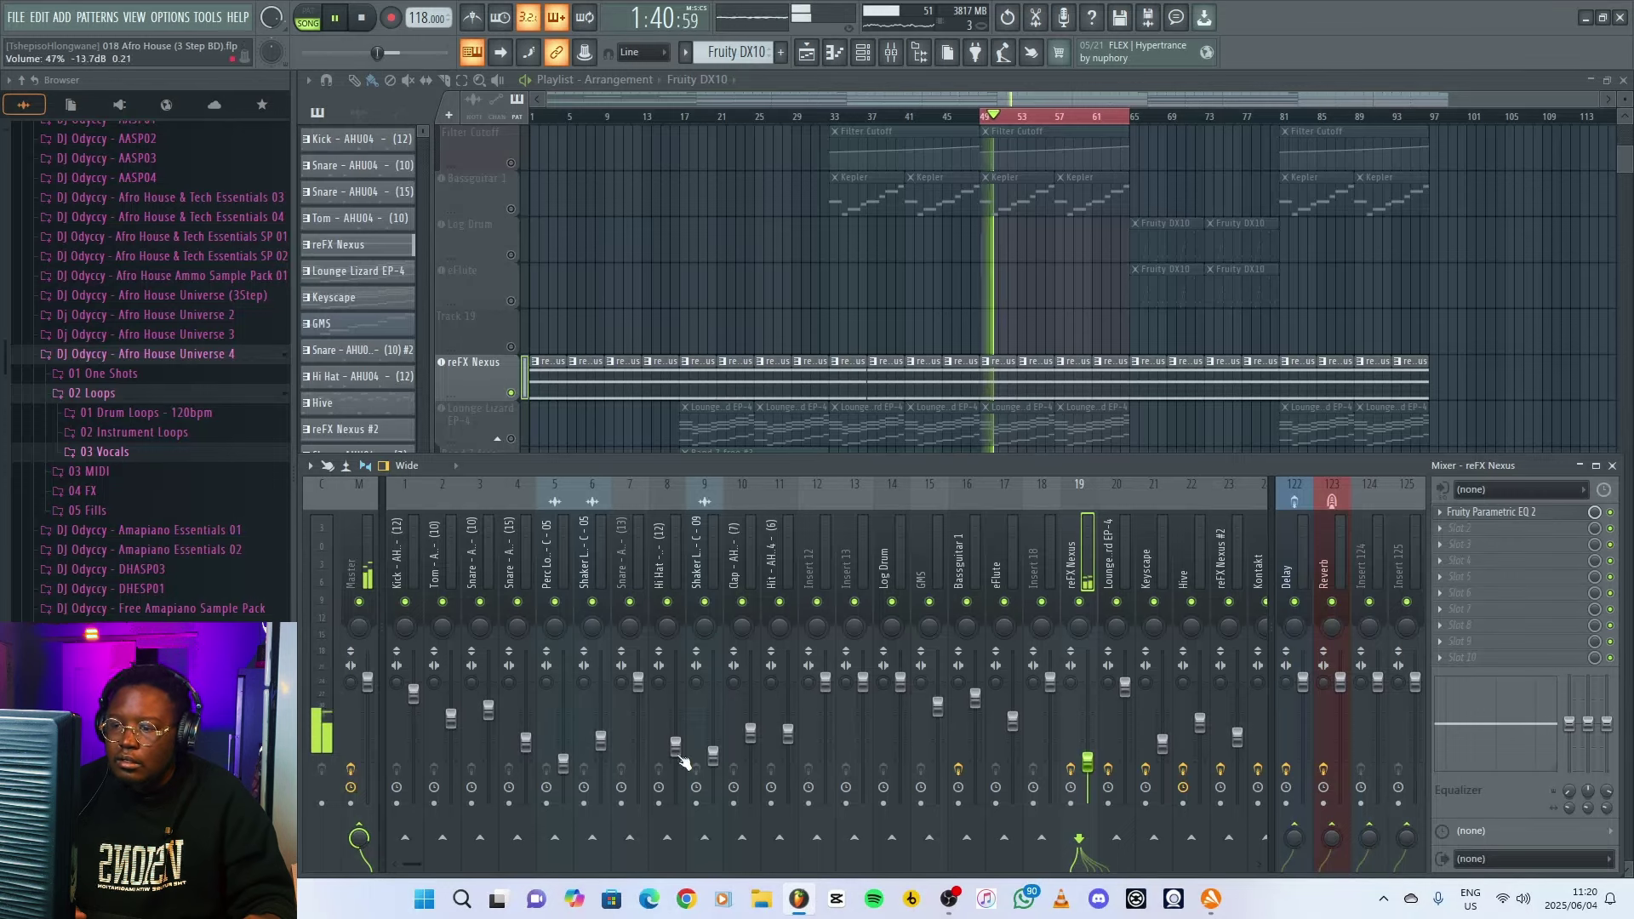
left_click_drag(415, 867, 463, 867)
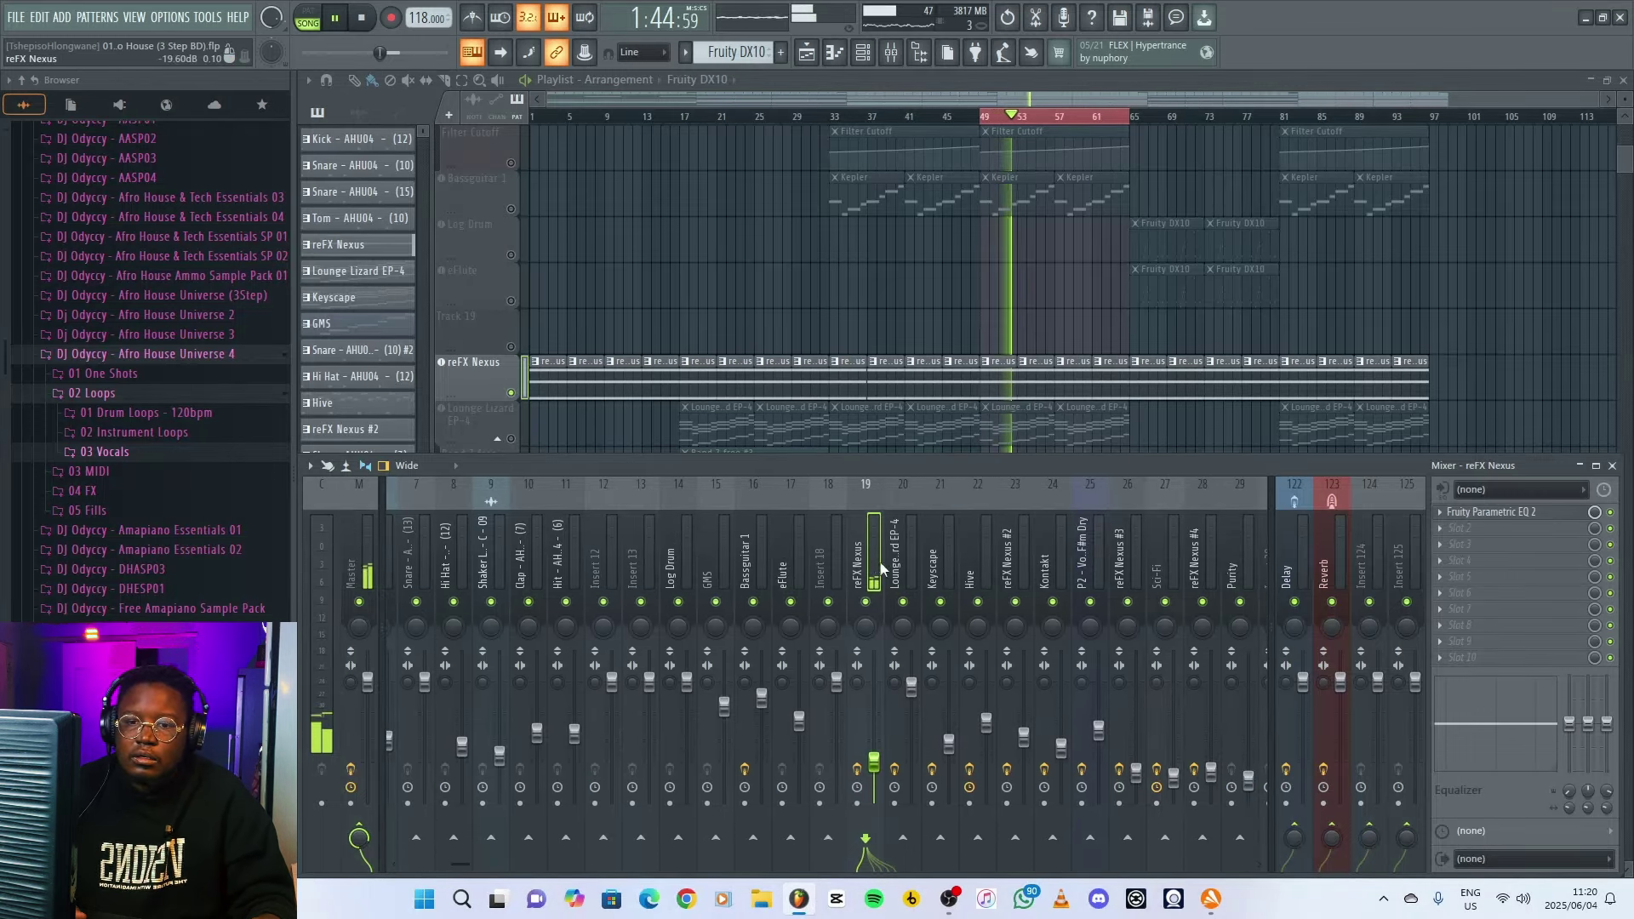
key("space")
- Inspect the Fruity Parametric EQ 2 curve on the reFX Nexus mixer channel, leaving the mixer closed
left_click(1526, 515)
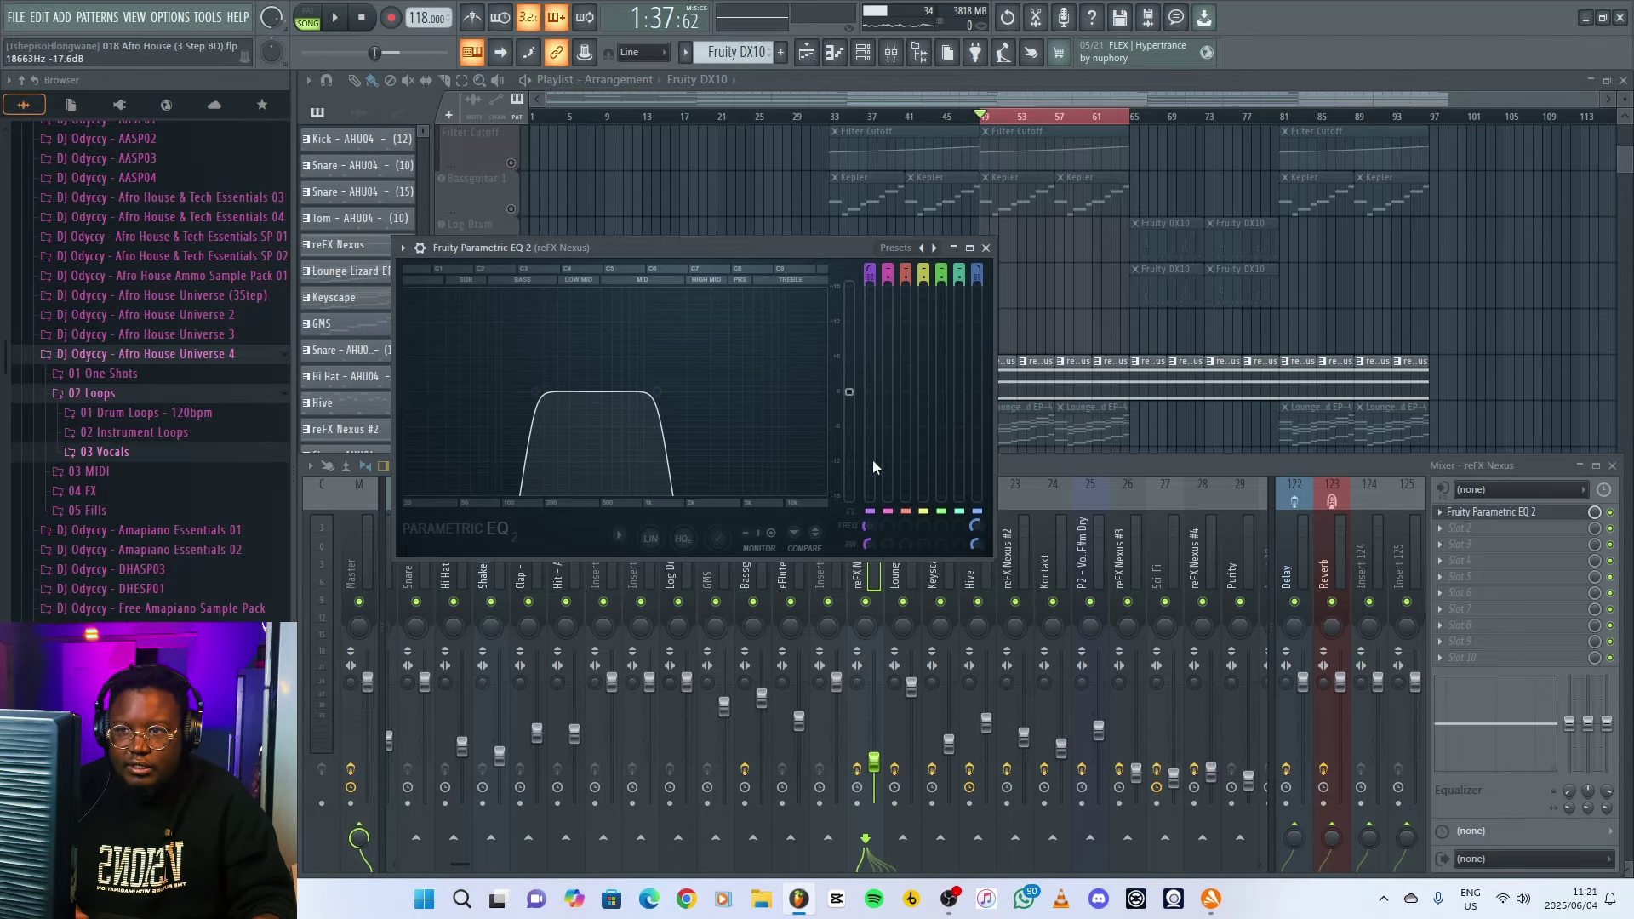
left_click(988, 248)
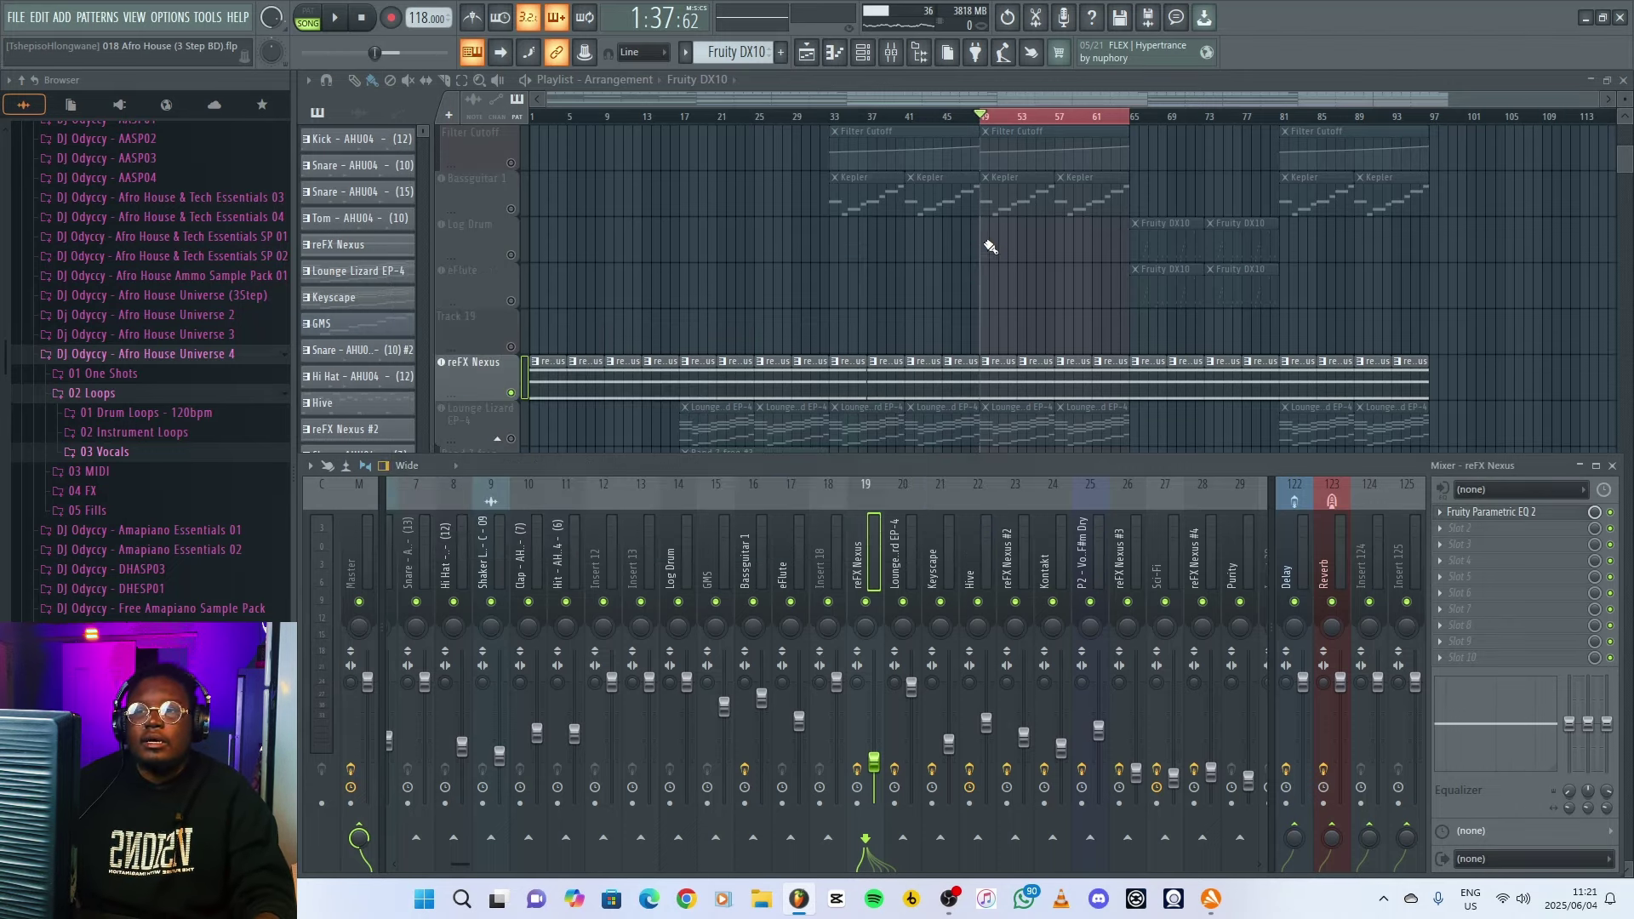
key("F9")
- View the sustained reFX Nexus notes in the piano roll from bar 1 and return to the playlist
double_click(1000, 384)
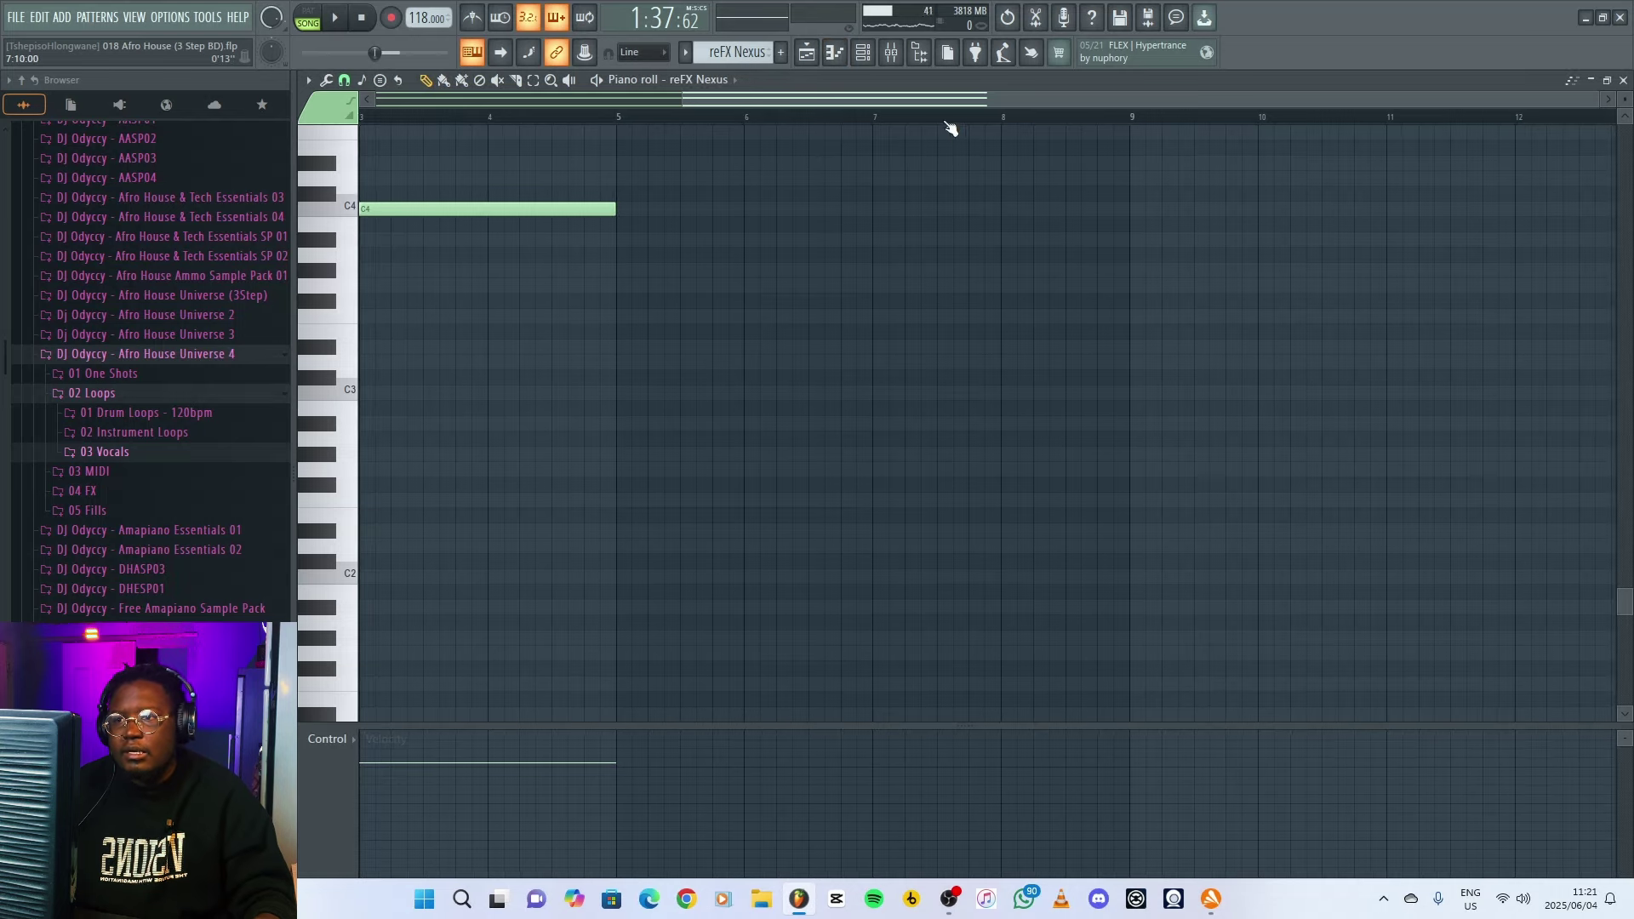
left_click_drag(985, 99, 534, 118)
scroll(593, 376, "up", 5)
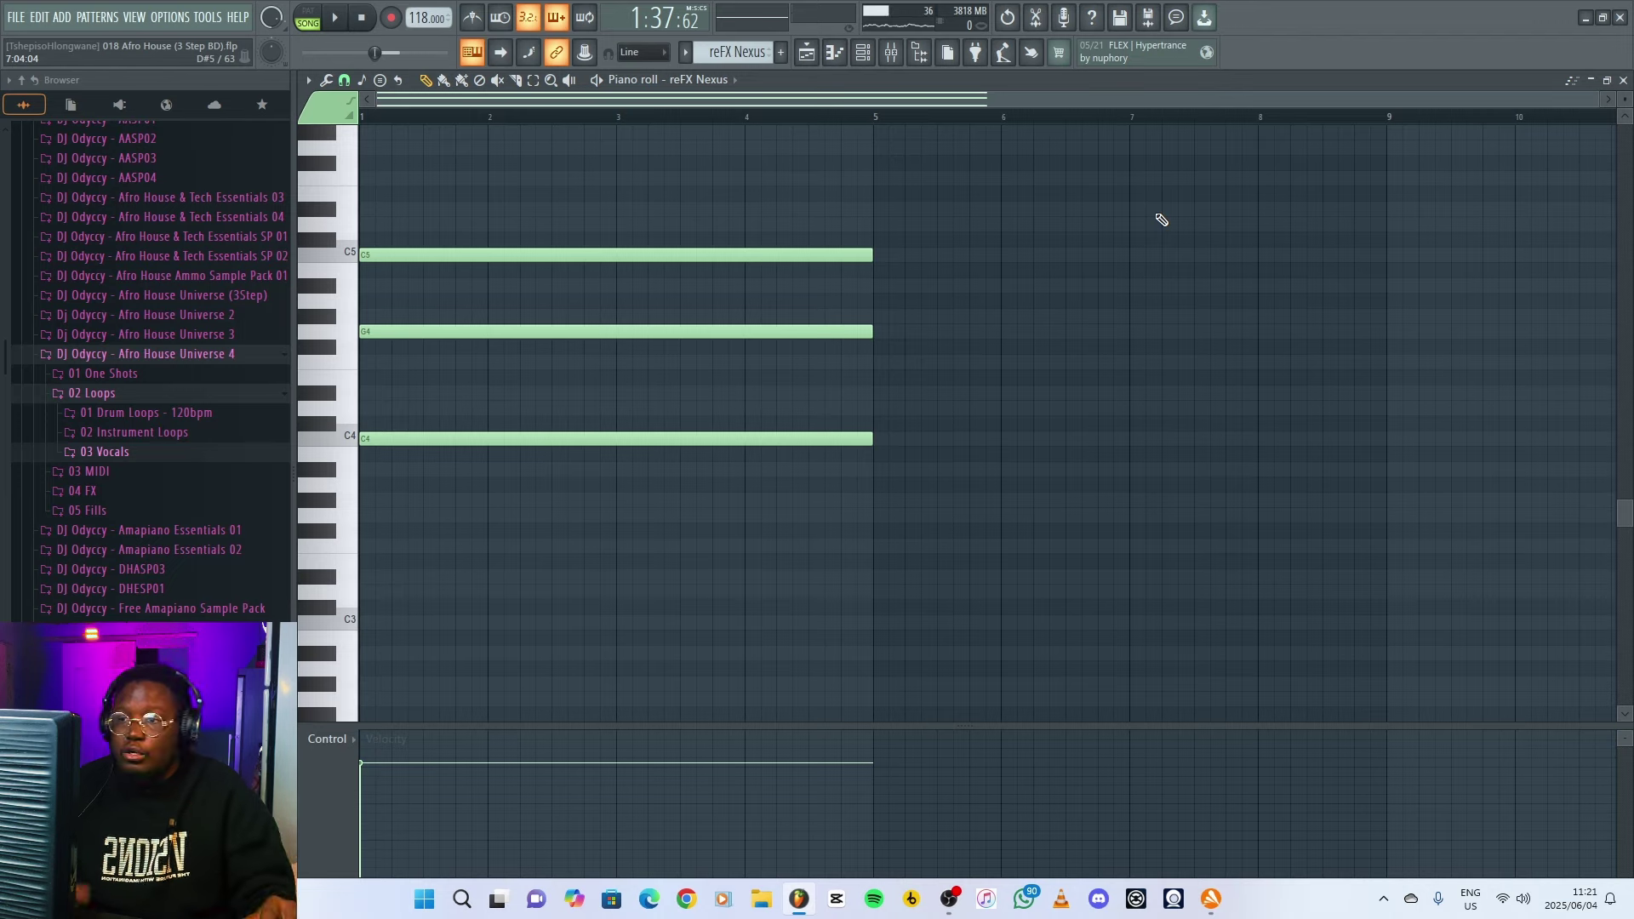
left_click(1623, 79)
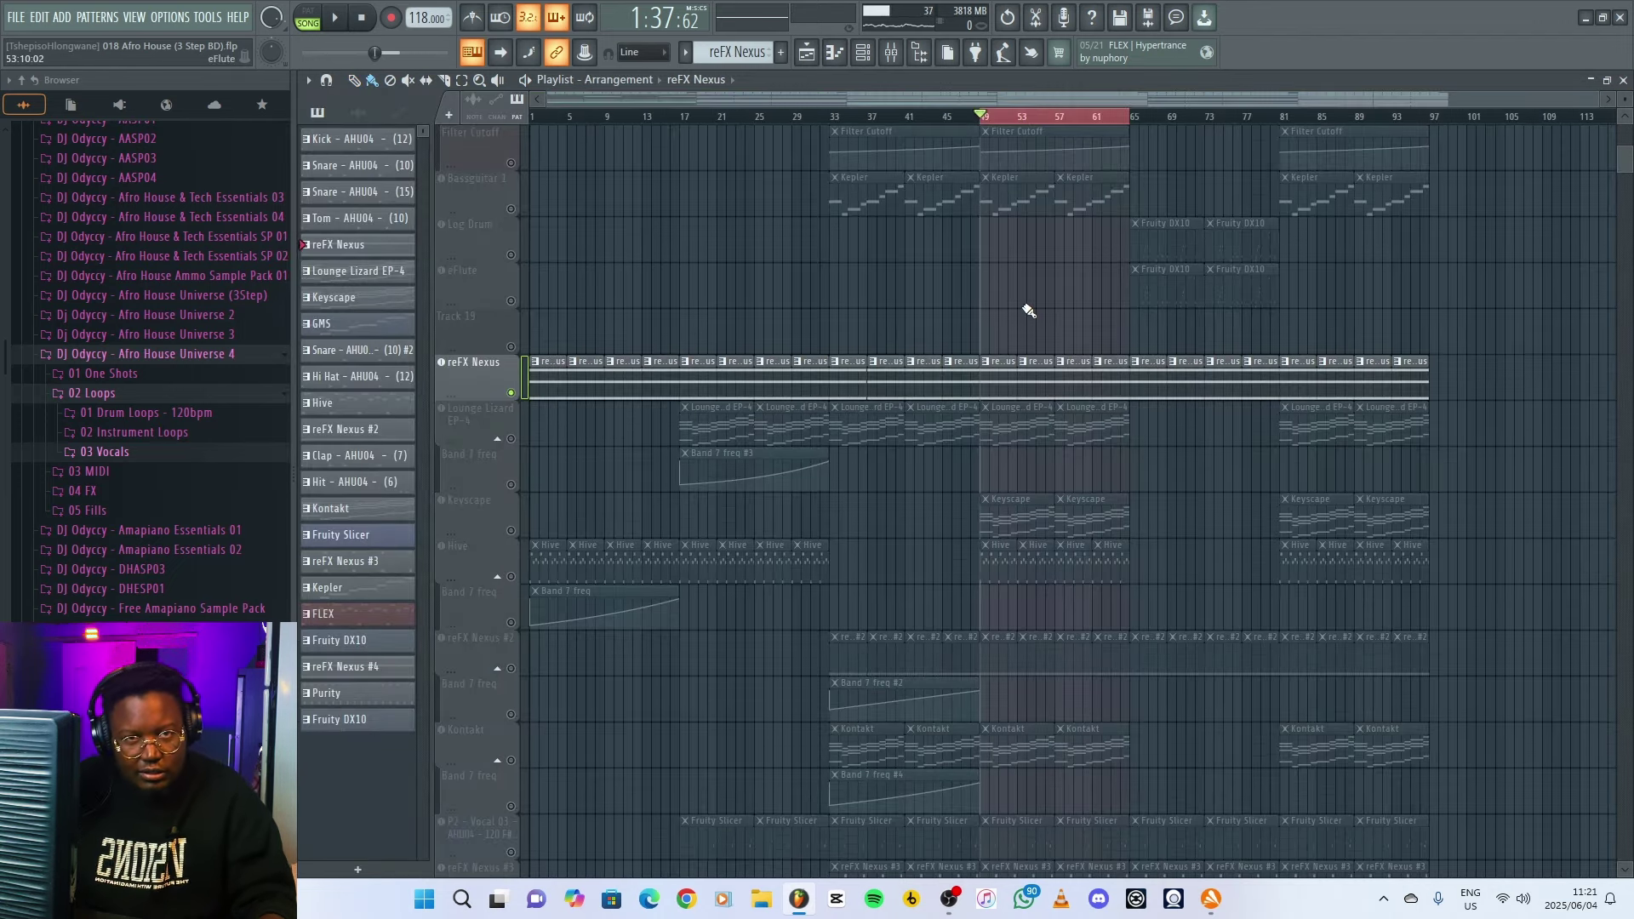
- Unmute the Lounge Lizard EP-4 track and view its chords in the piano roll while playing from bar 49
left_click(511, 438)
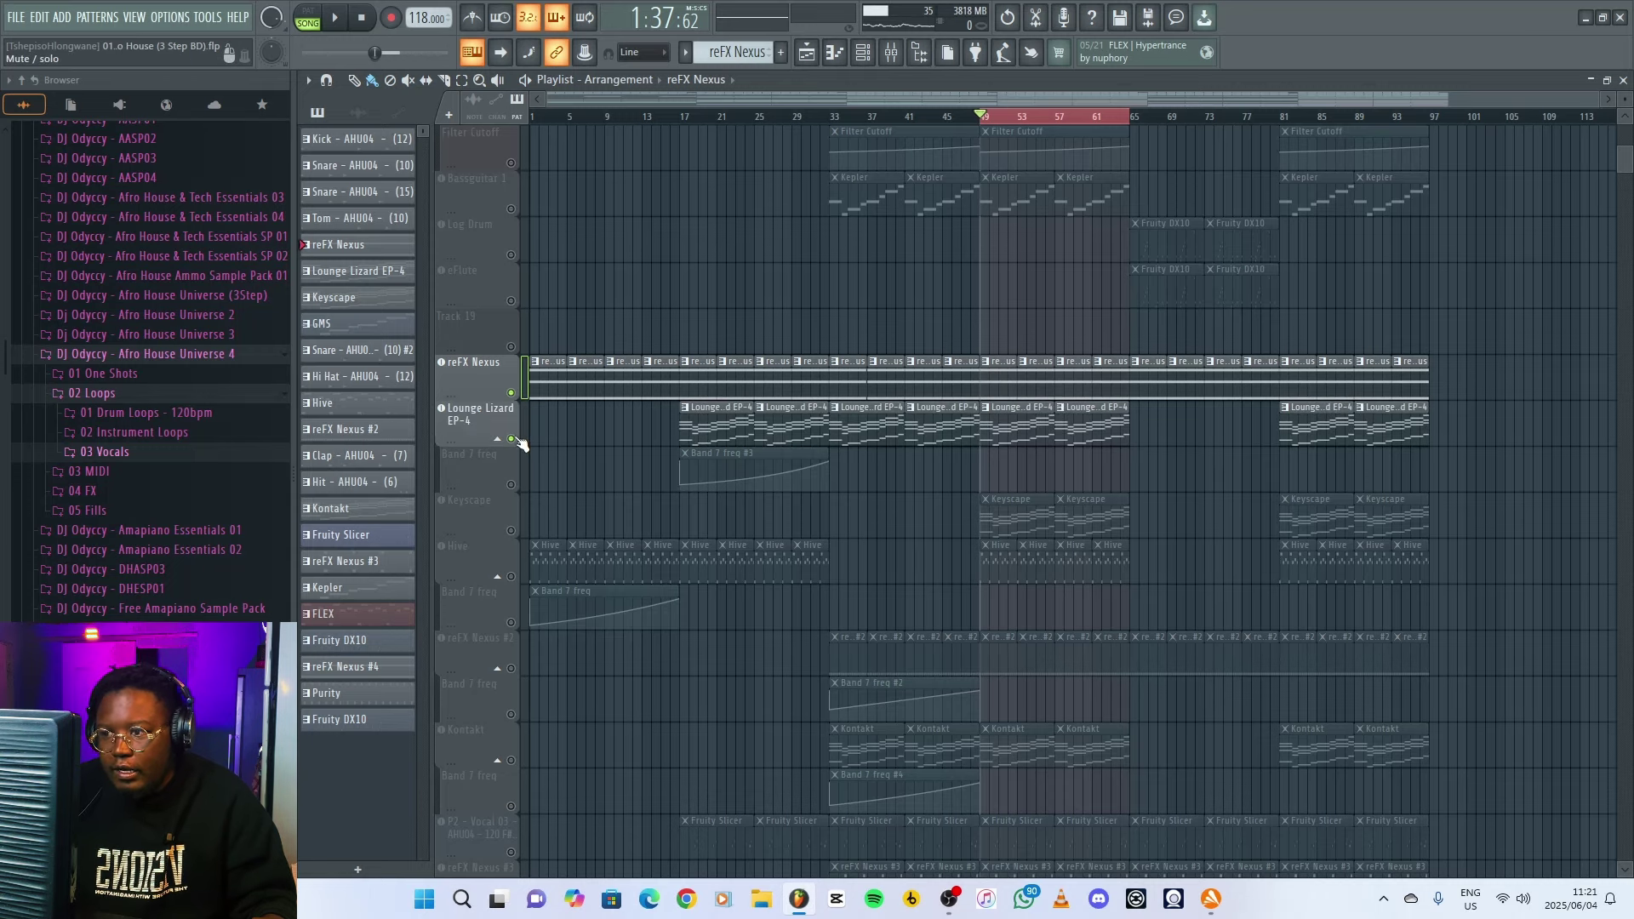
double_click(1016, 423)
key("space")
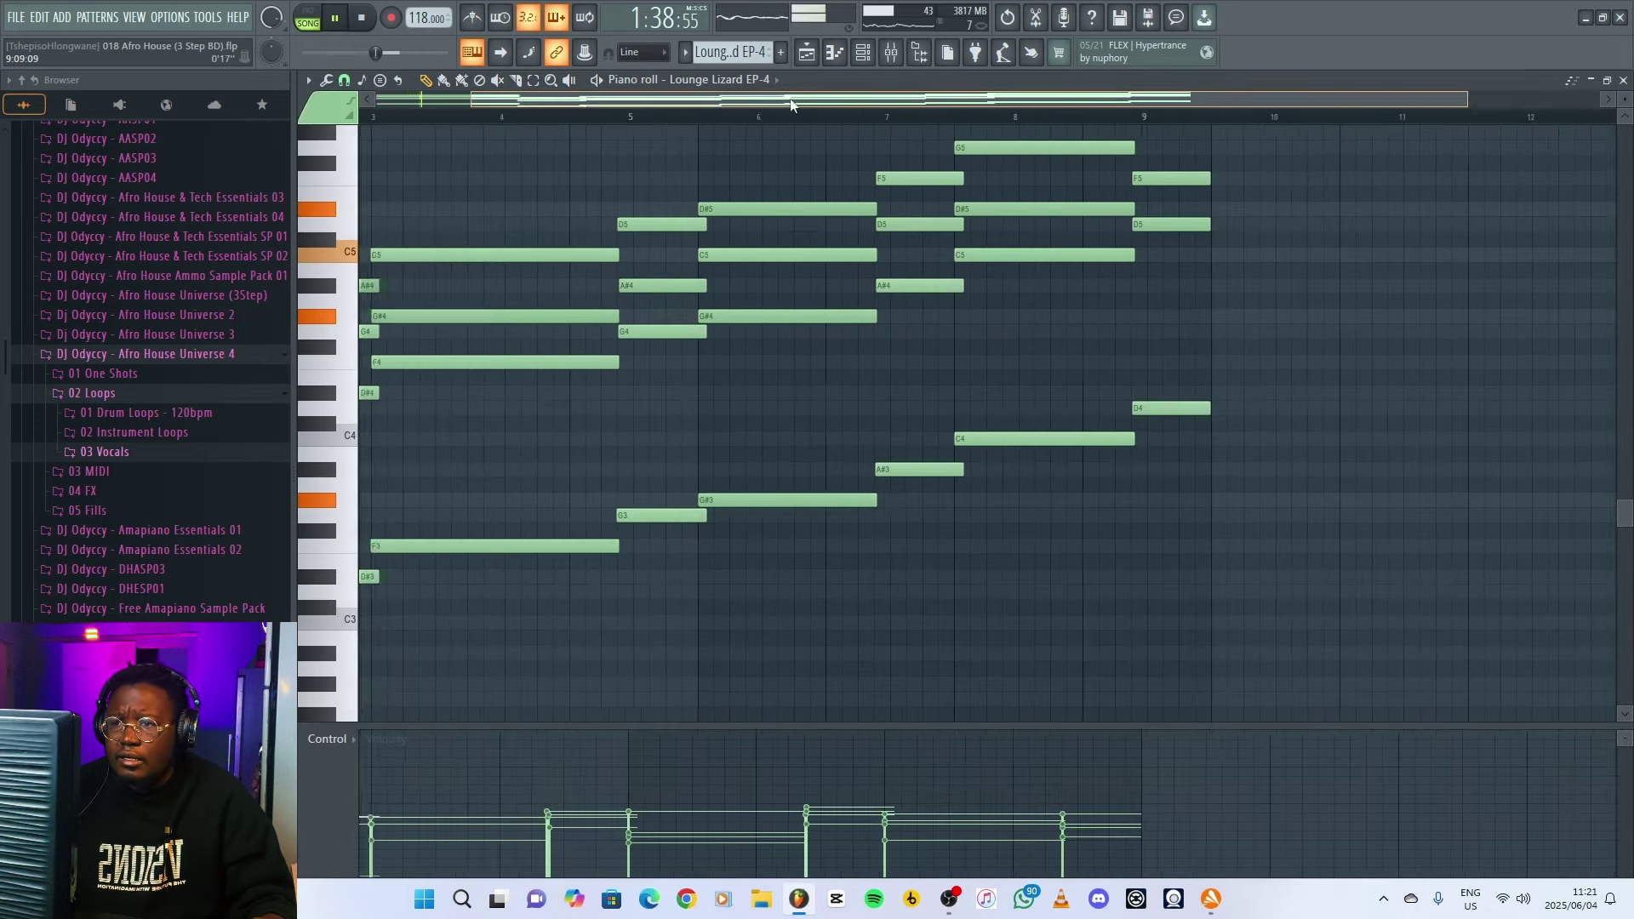
left_click_drag(791, 104, 693, 285)
scroll(867, 452, "up", 3)
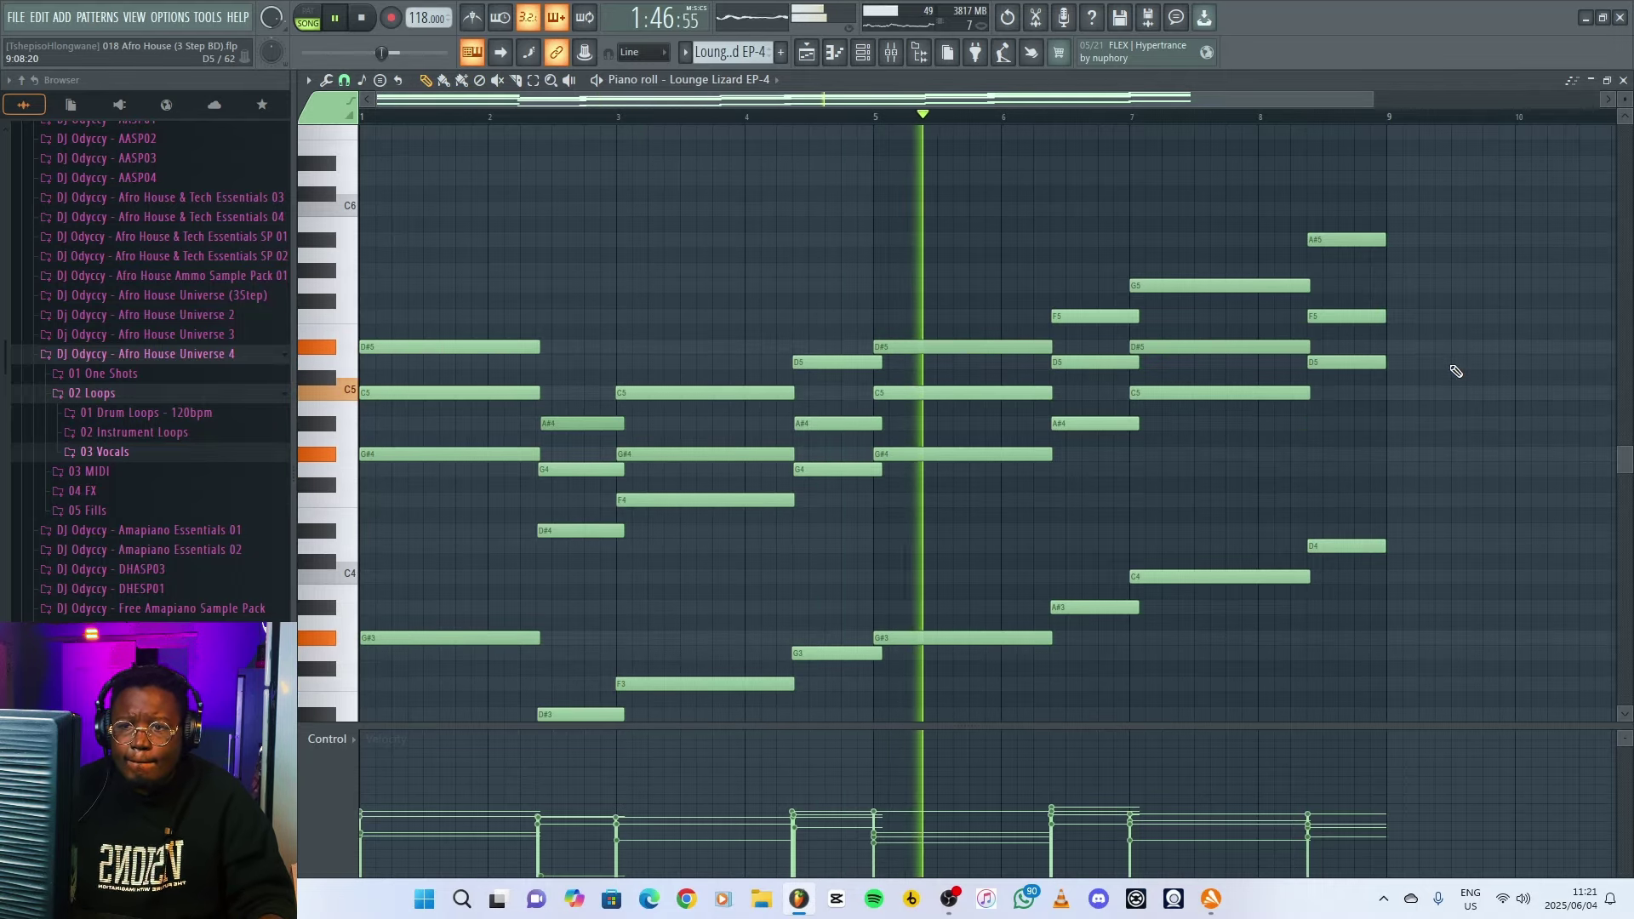
left_click(1624, 80)
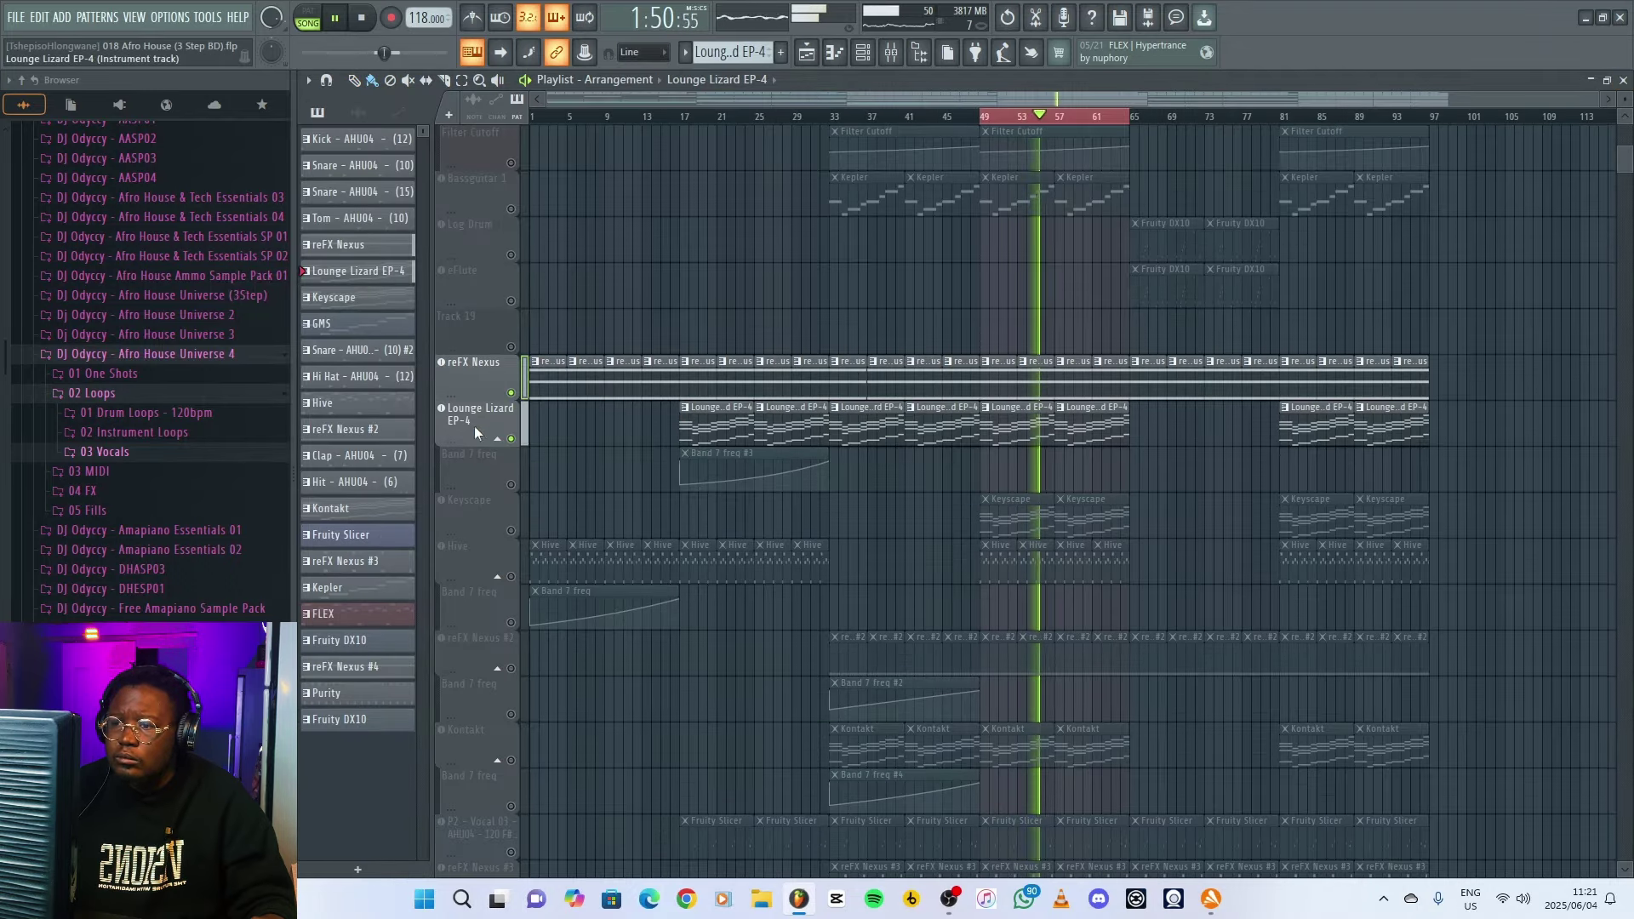
- View the Lounge Lizard EP-4 instrument's program and settings during playback, and stop the song
left_click(476, 422)
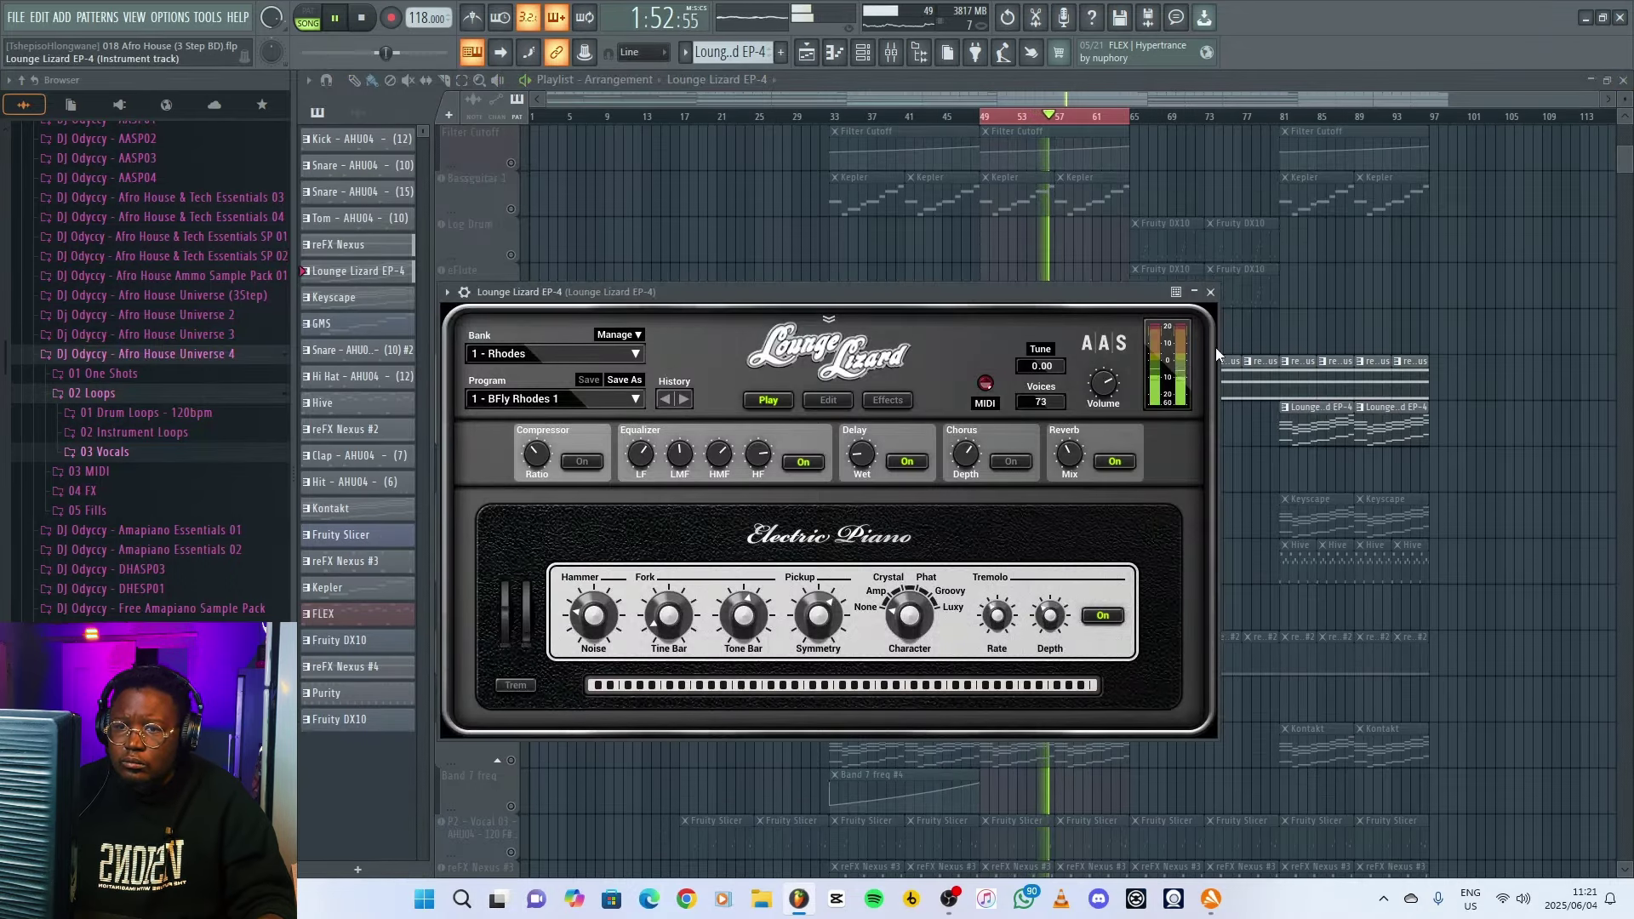
left_click(1211, 292)
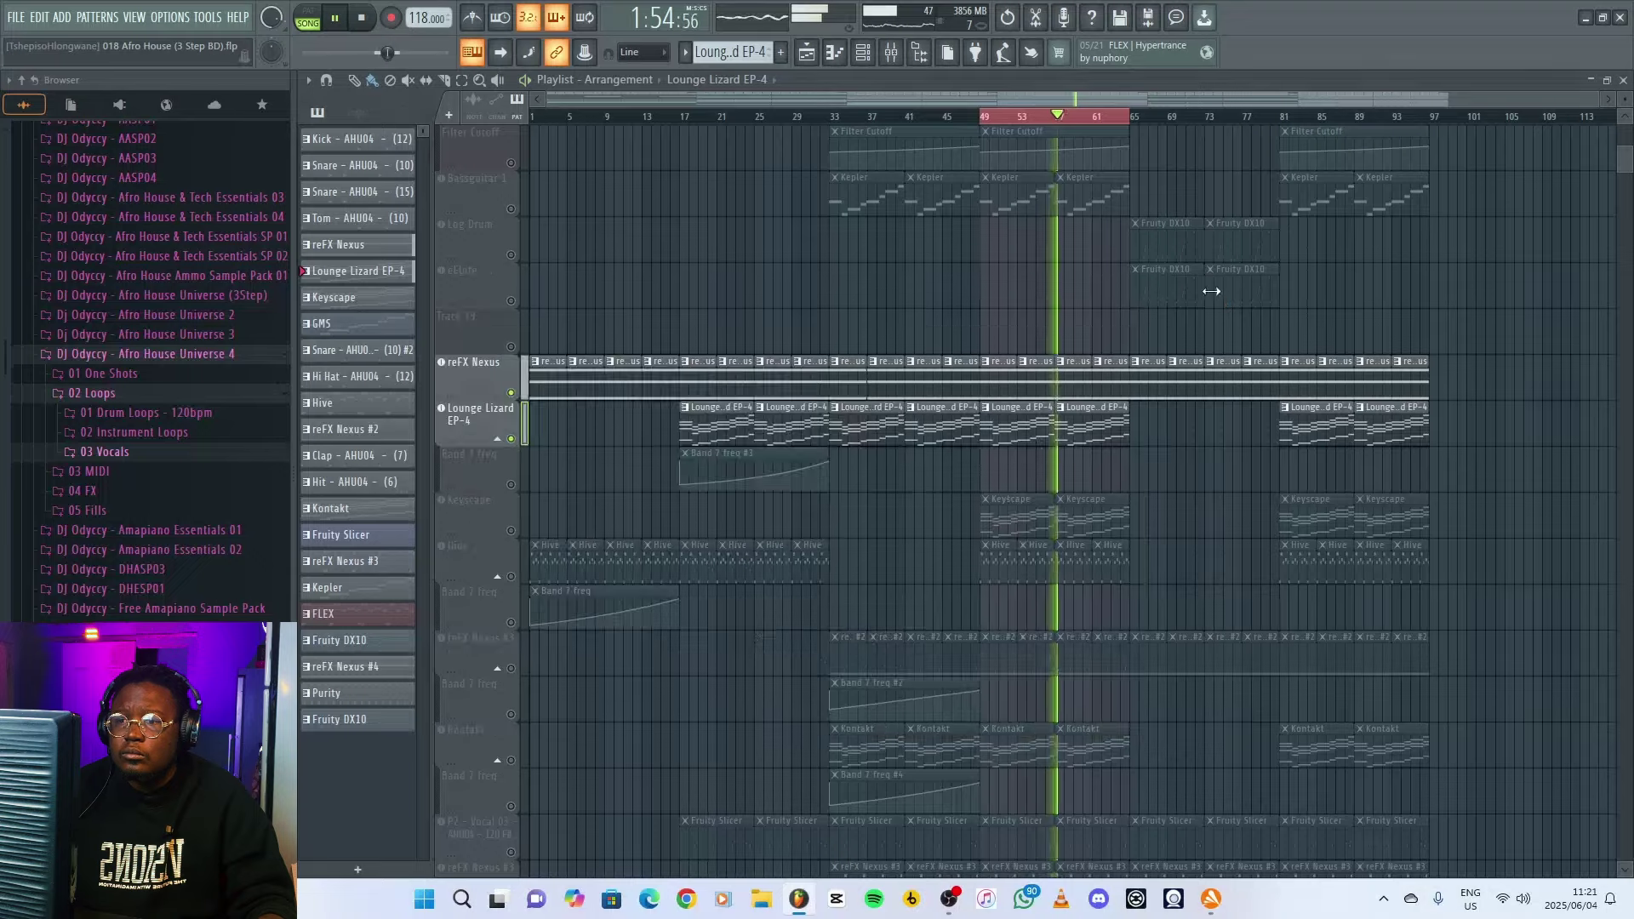
key("space")
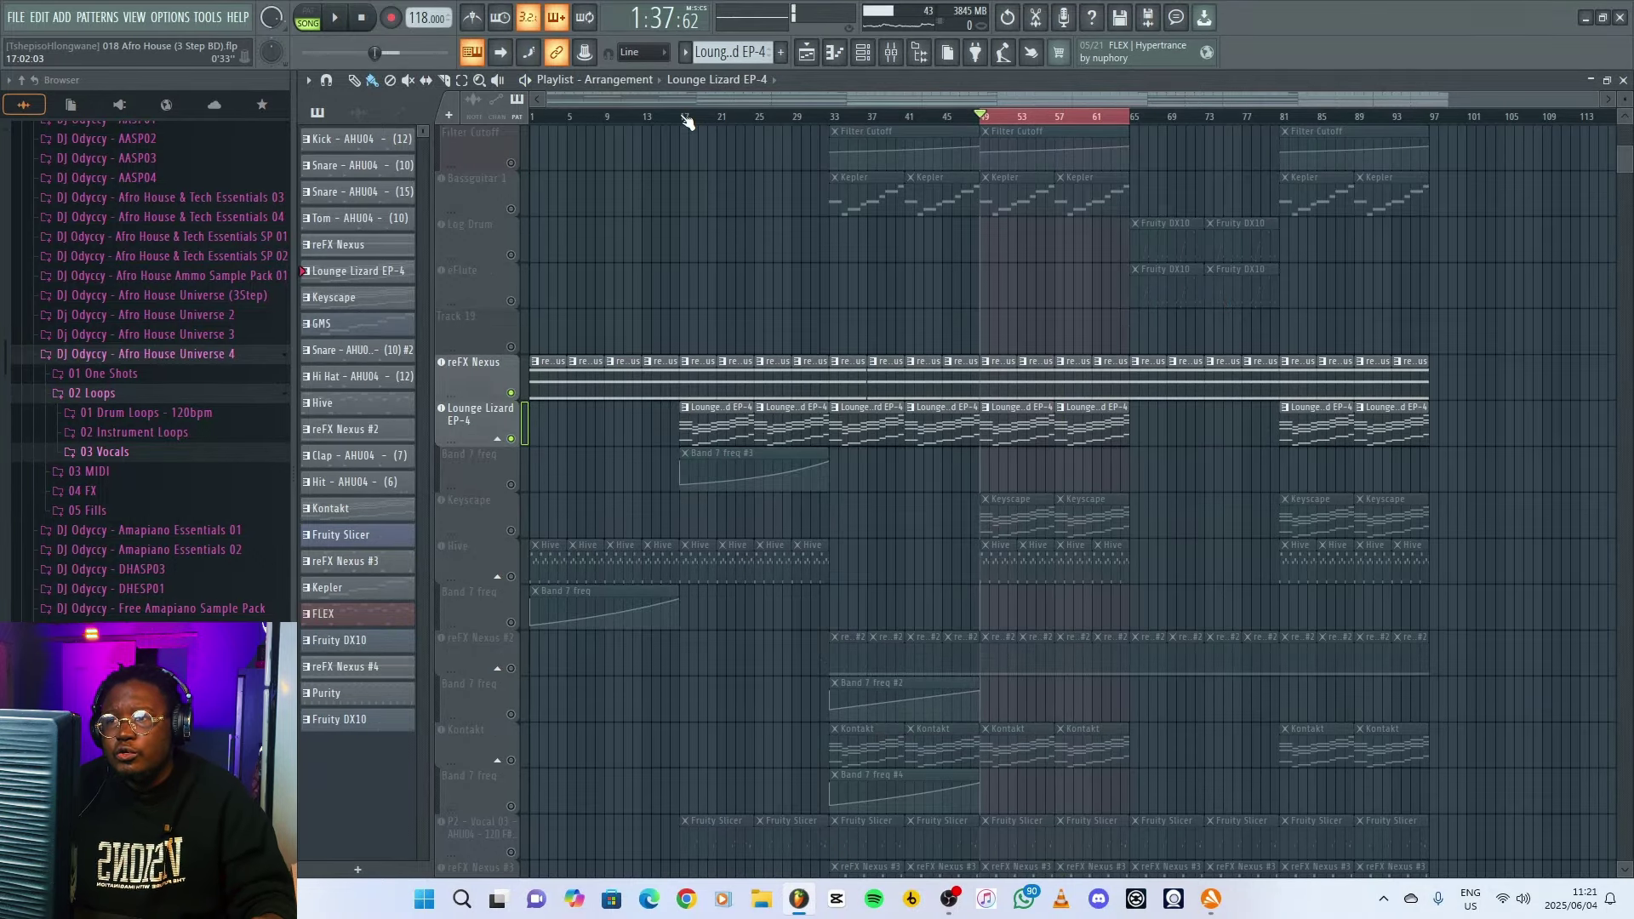
- Place the playhead at bar 17 and inspect the first Fruity Parametric EQ 2 and the instrument settings of Lounge Lizard EP-4
left_click(686, 119)
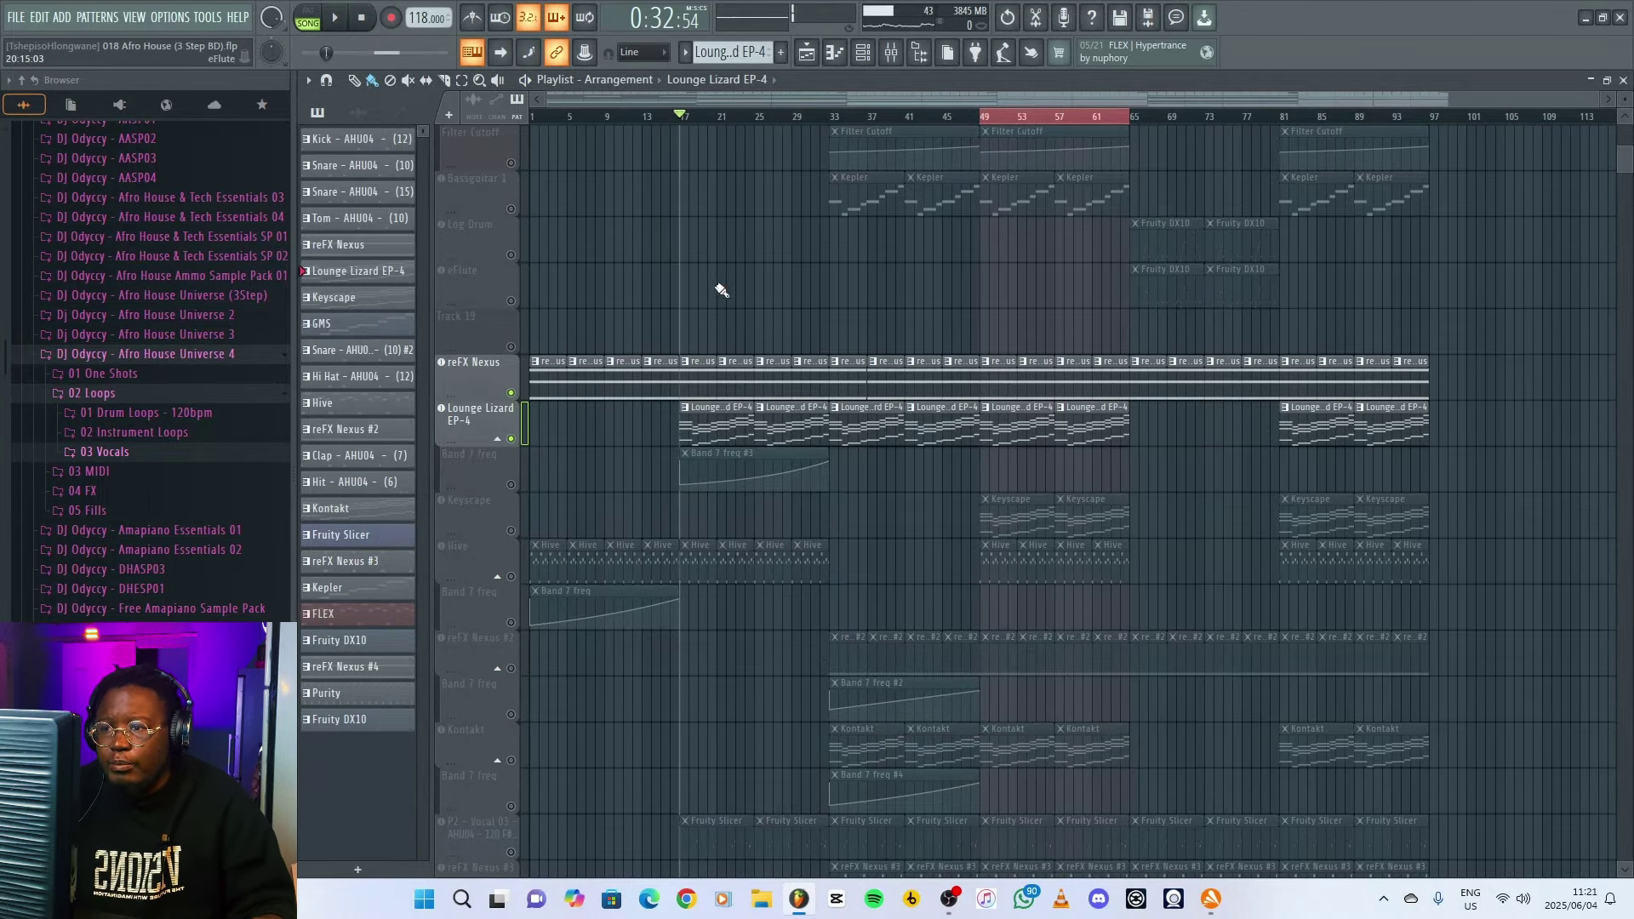
left_click(894, 53)
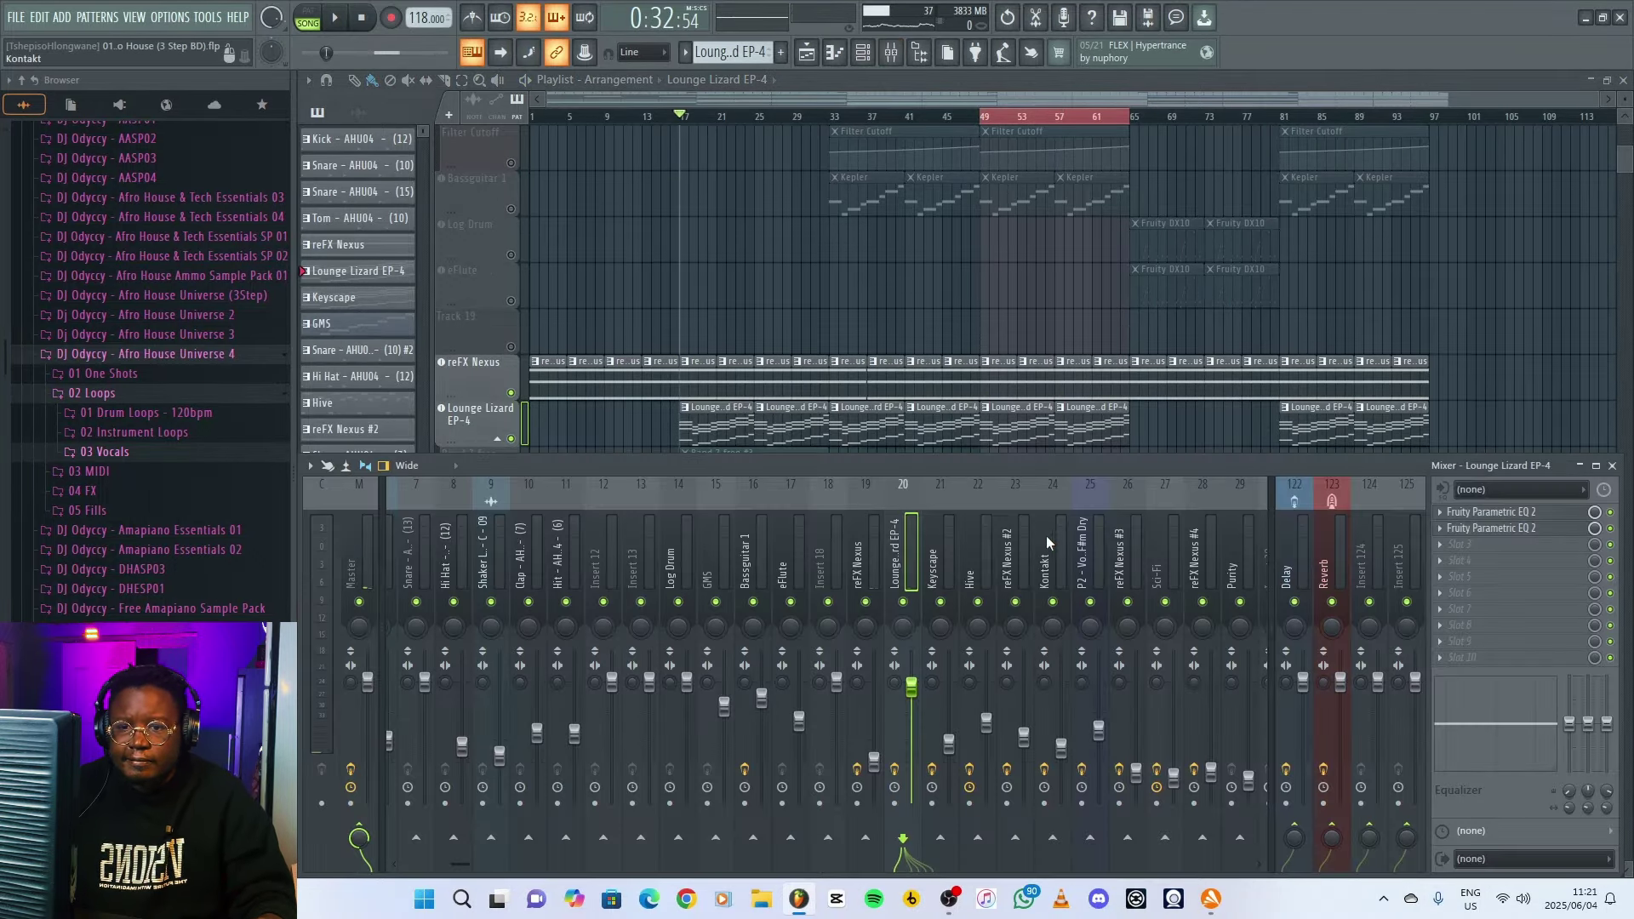
left_click(1517, 513)
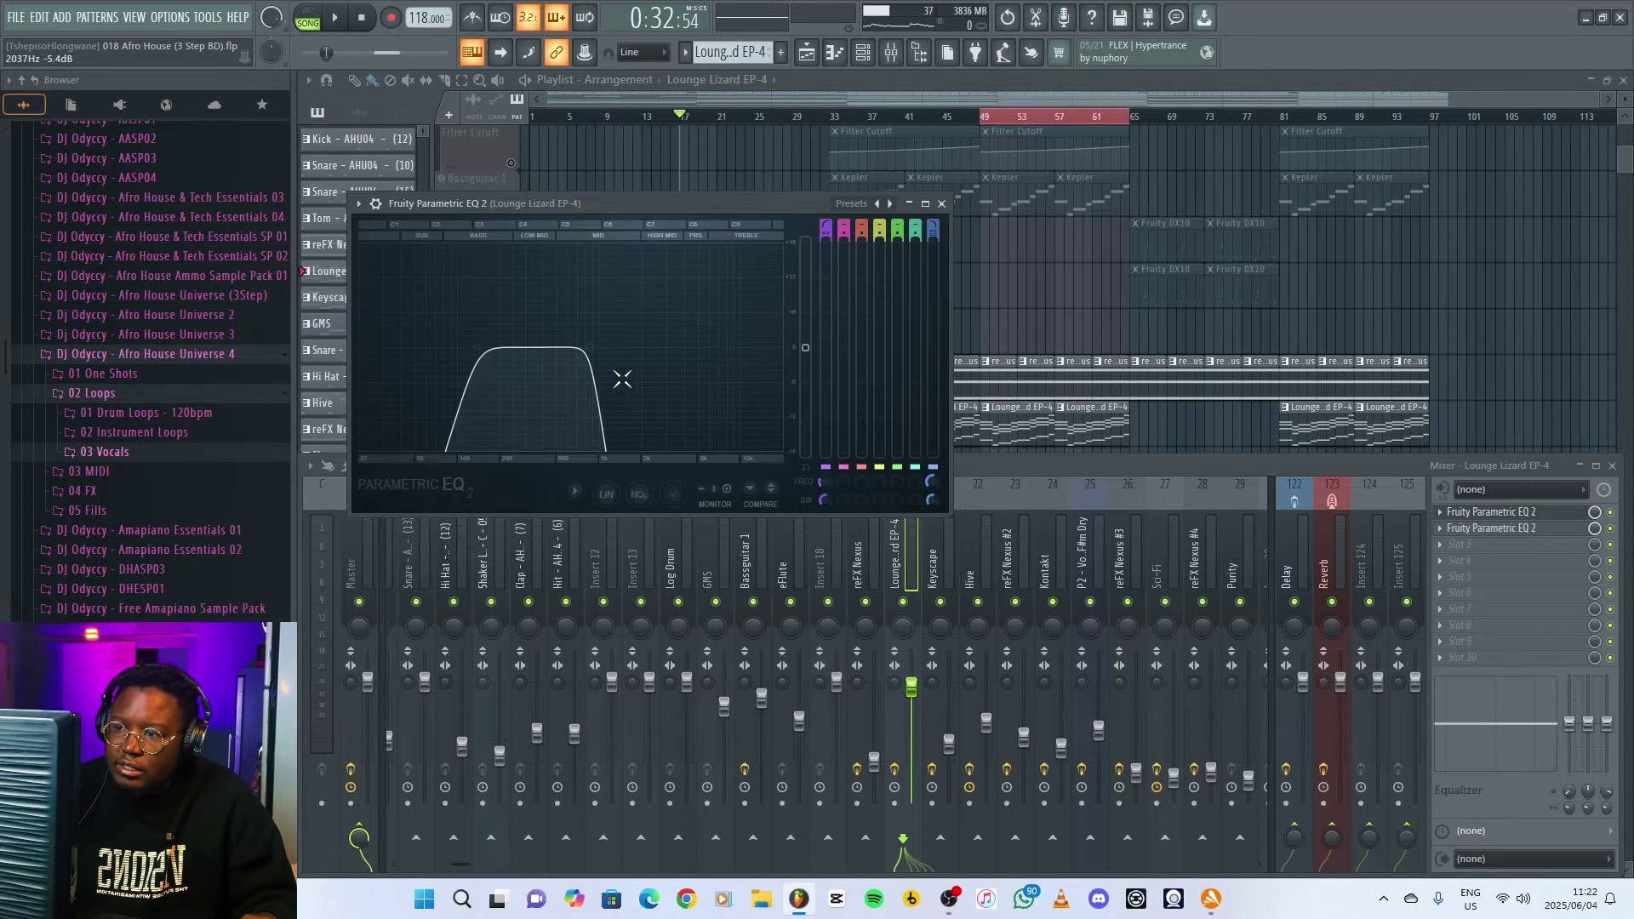
left_click(943, 204)
key("F9")
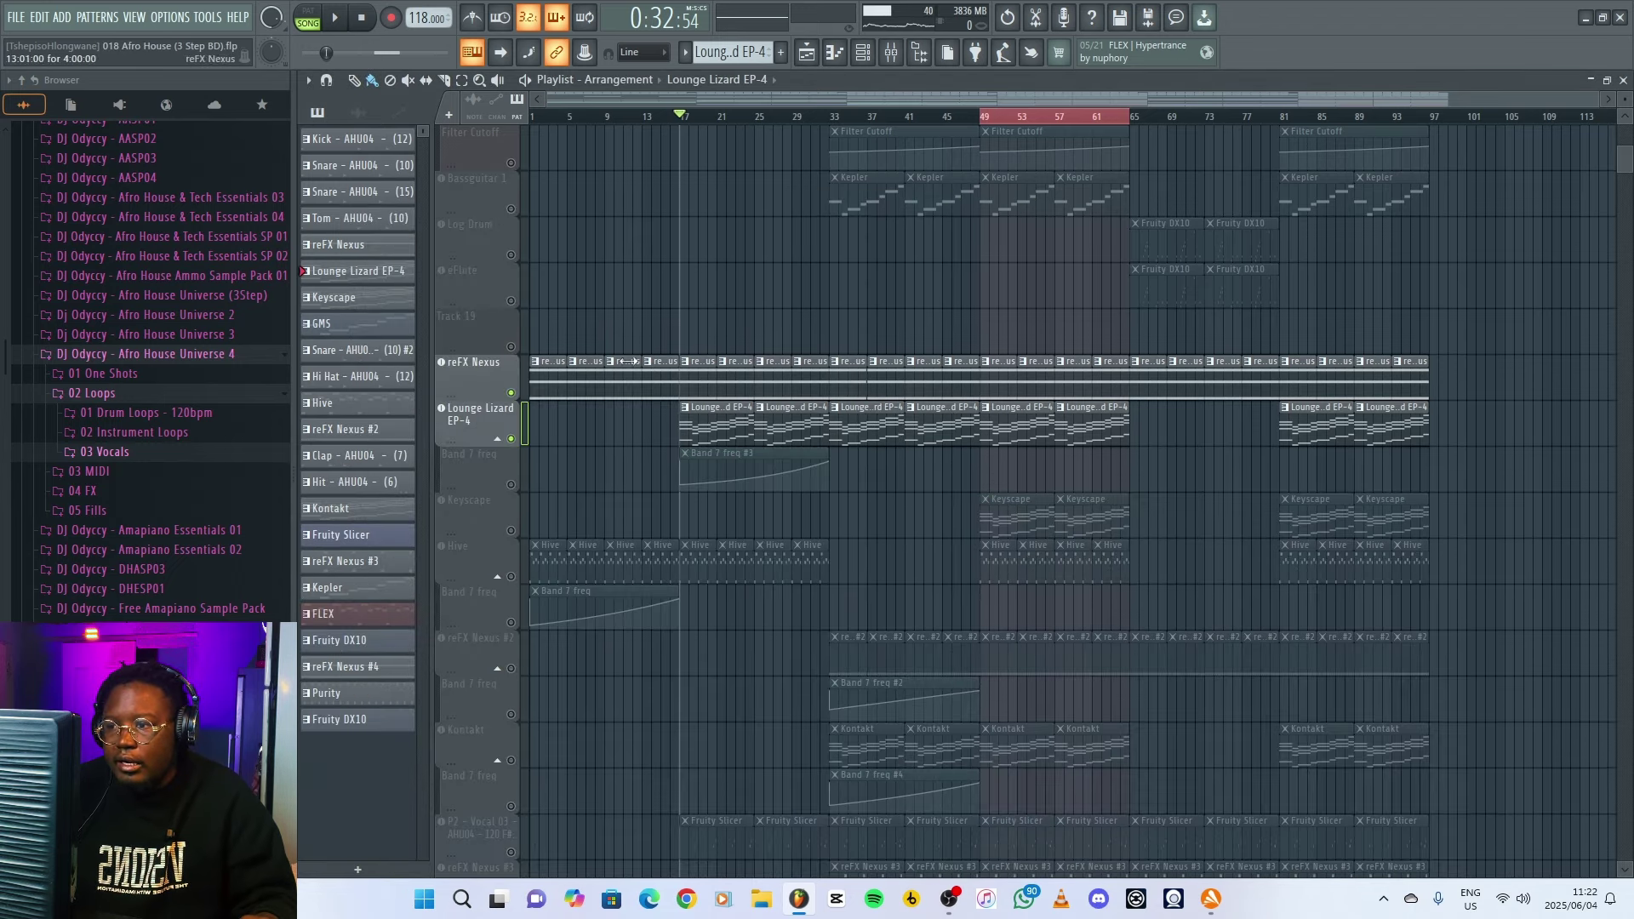
left_click(479, 411)
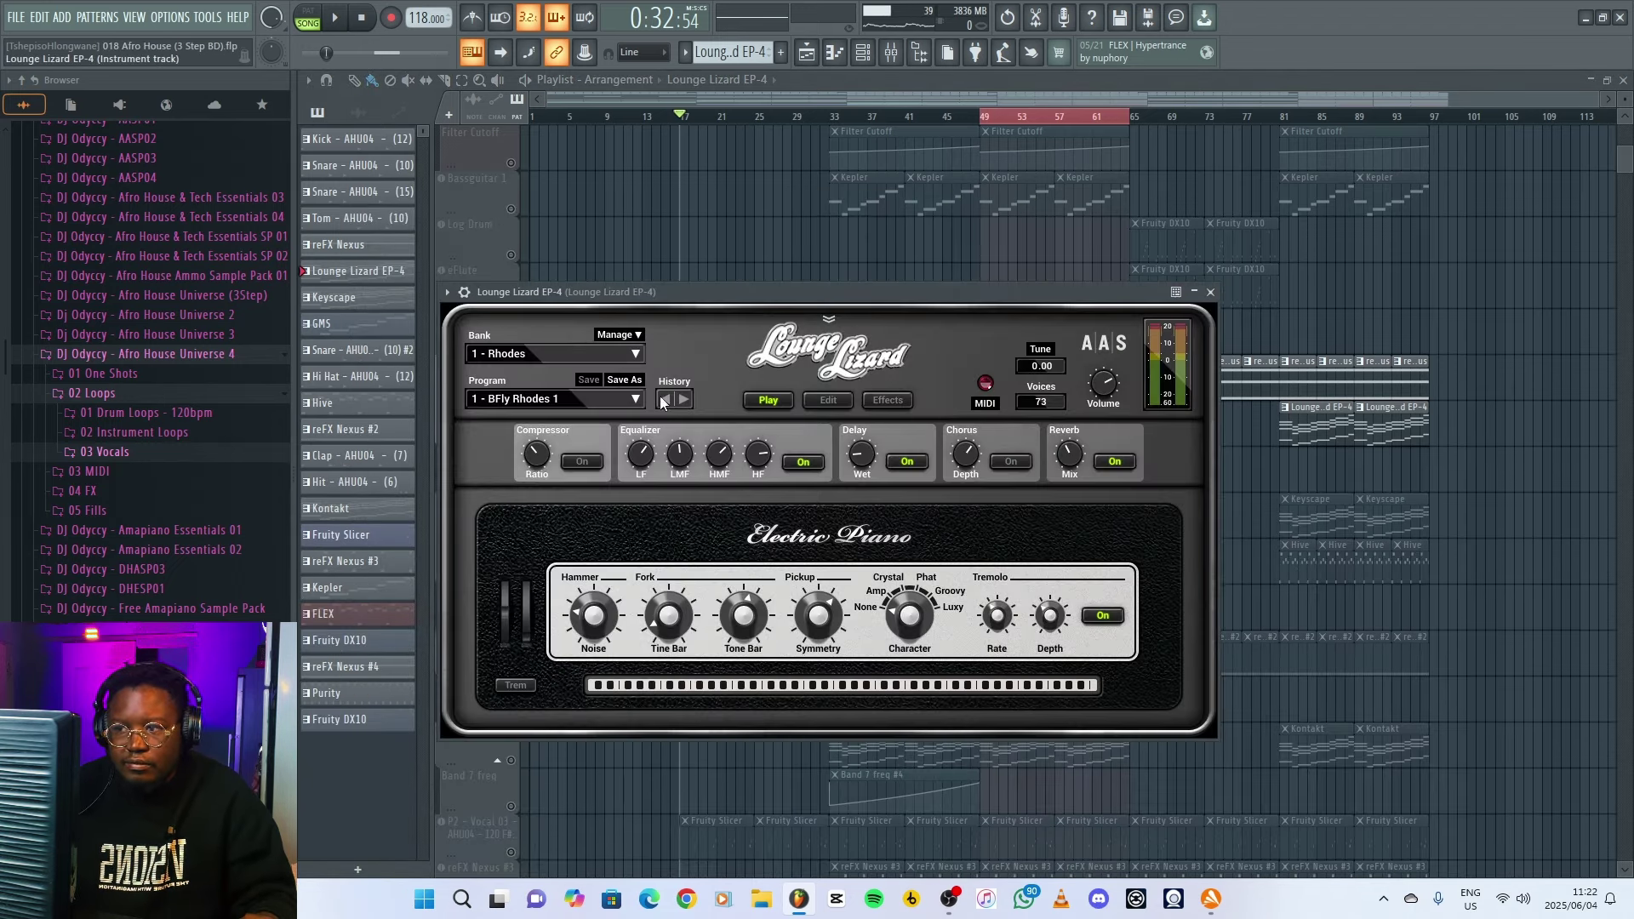
left_click(1210, 292)
- Unmute the Band 7 freq track under Lounge Lizard EP-4 and show the automation options for band 7's frequency in its second EQ
left_click(511, 486)
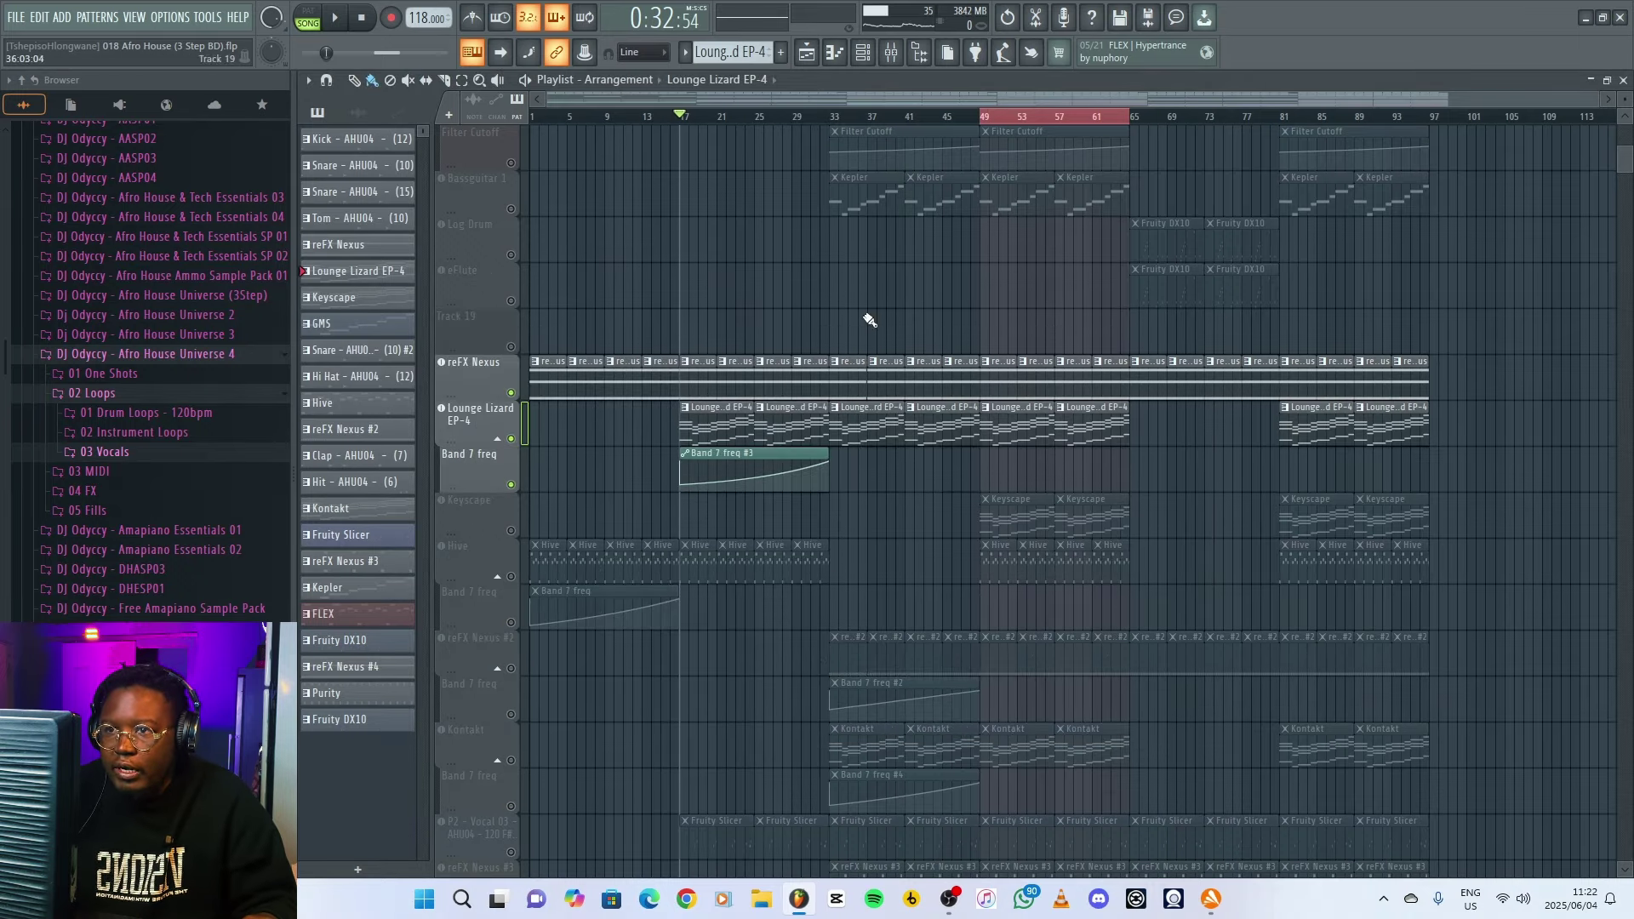
left_click(891, 52)
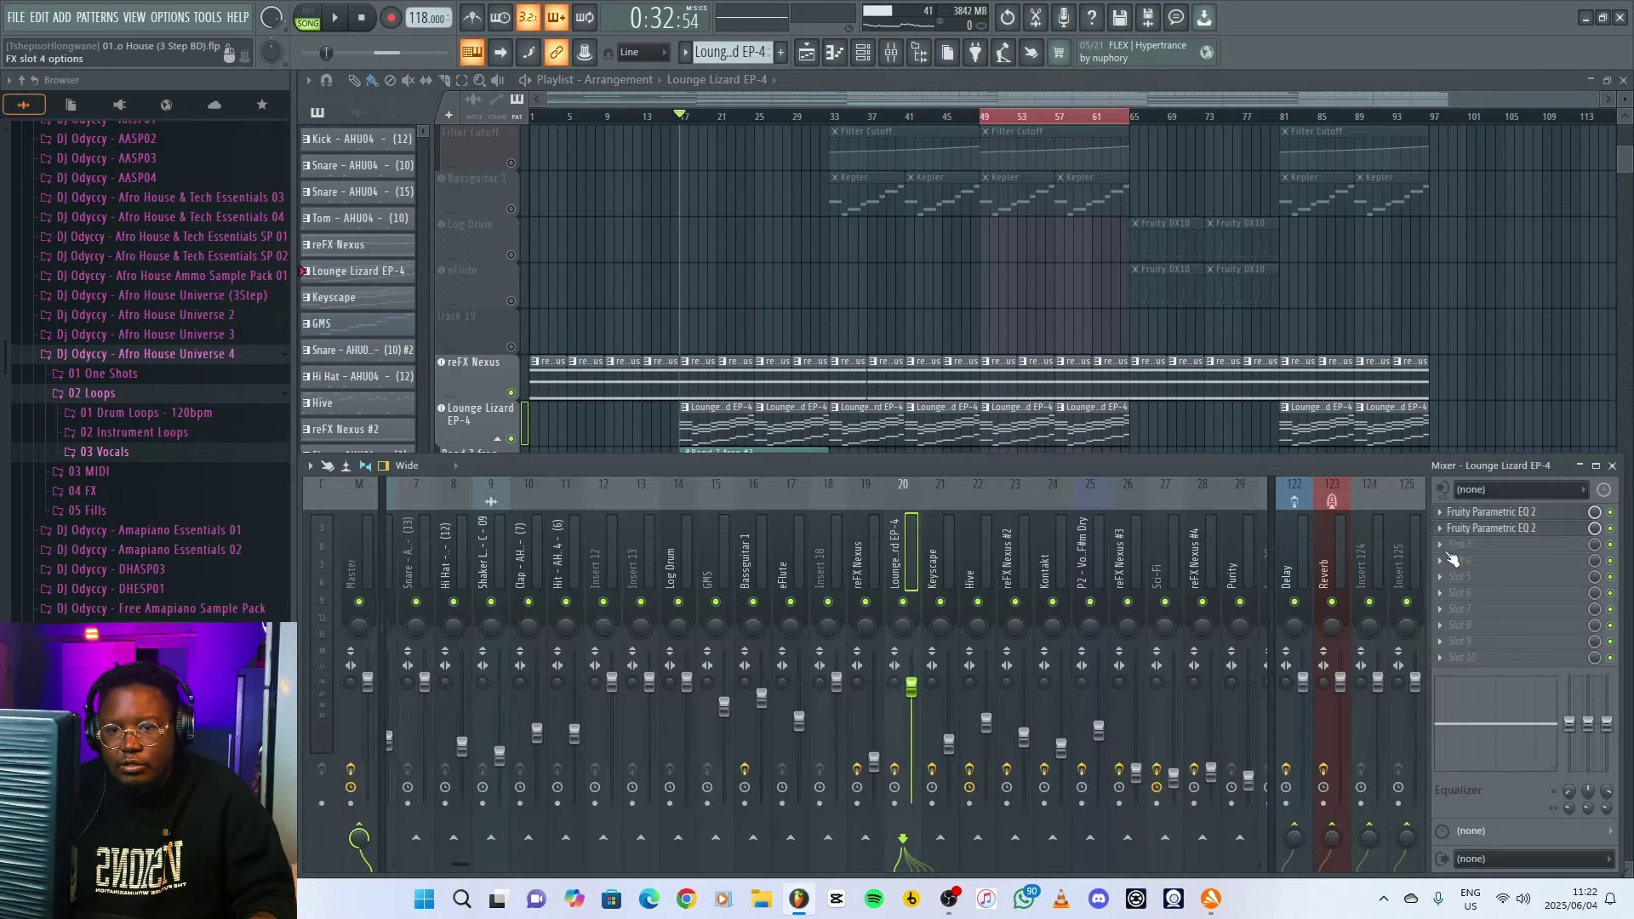
left_click(1492, 530)
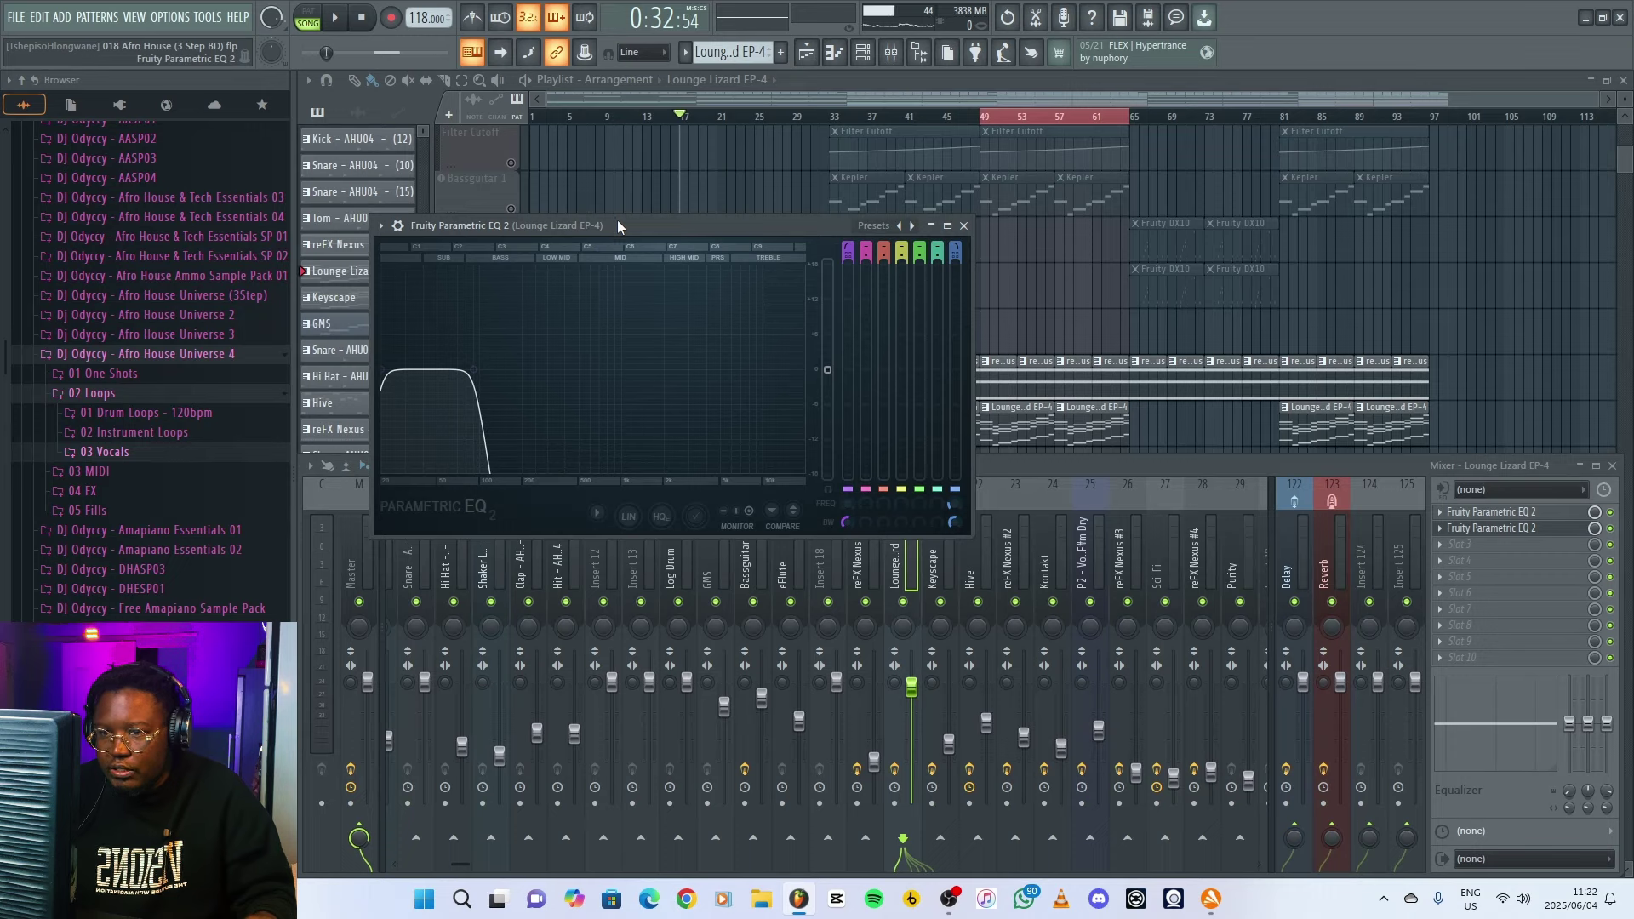
left_click_drag(618, 226, 1167, 109)
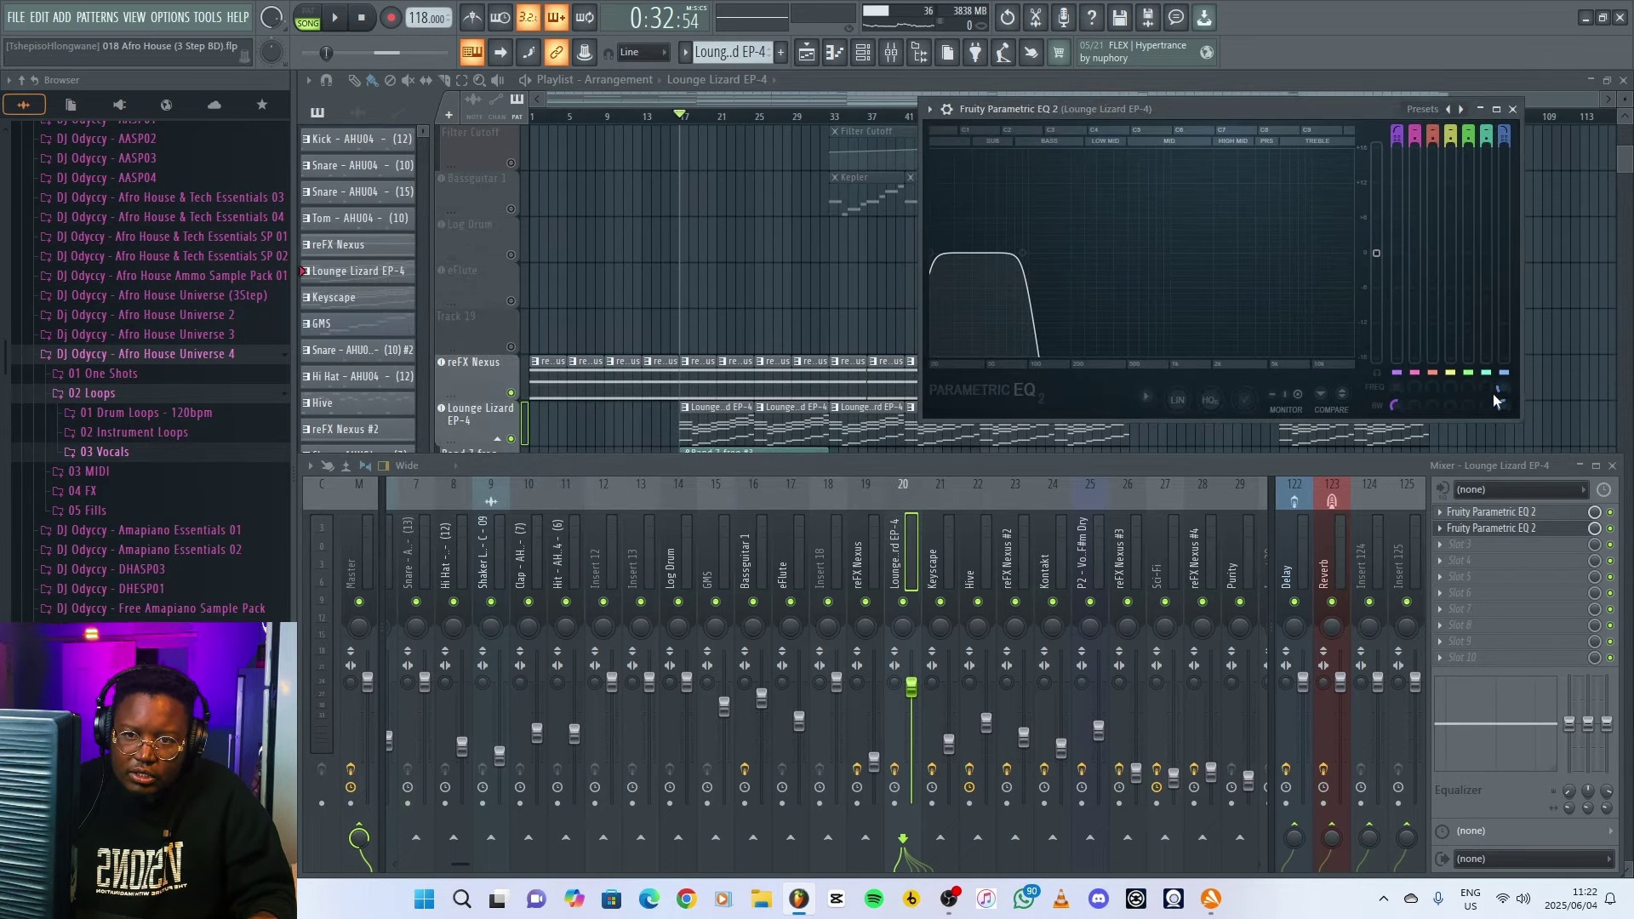
right_click(1502, 395)
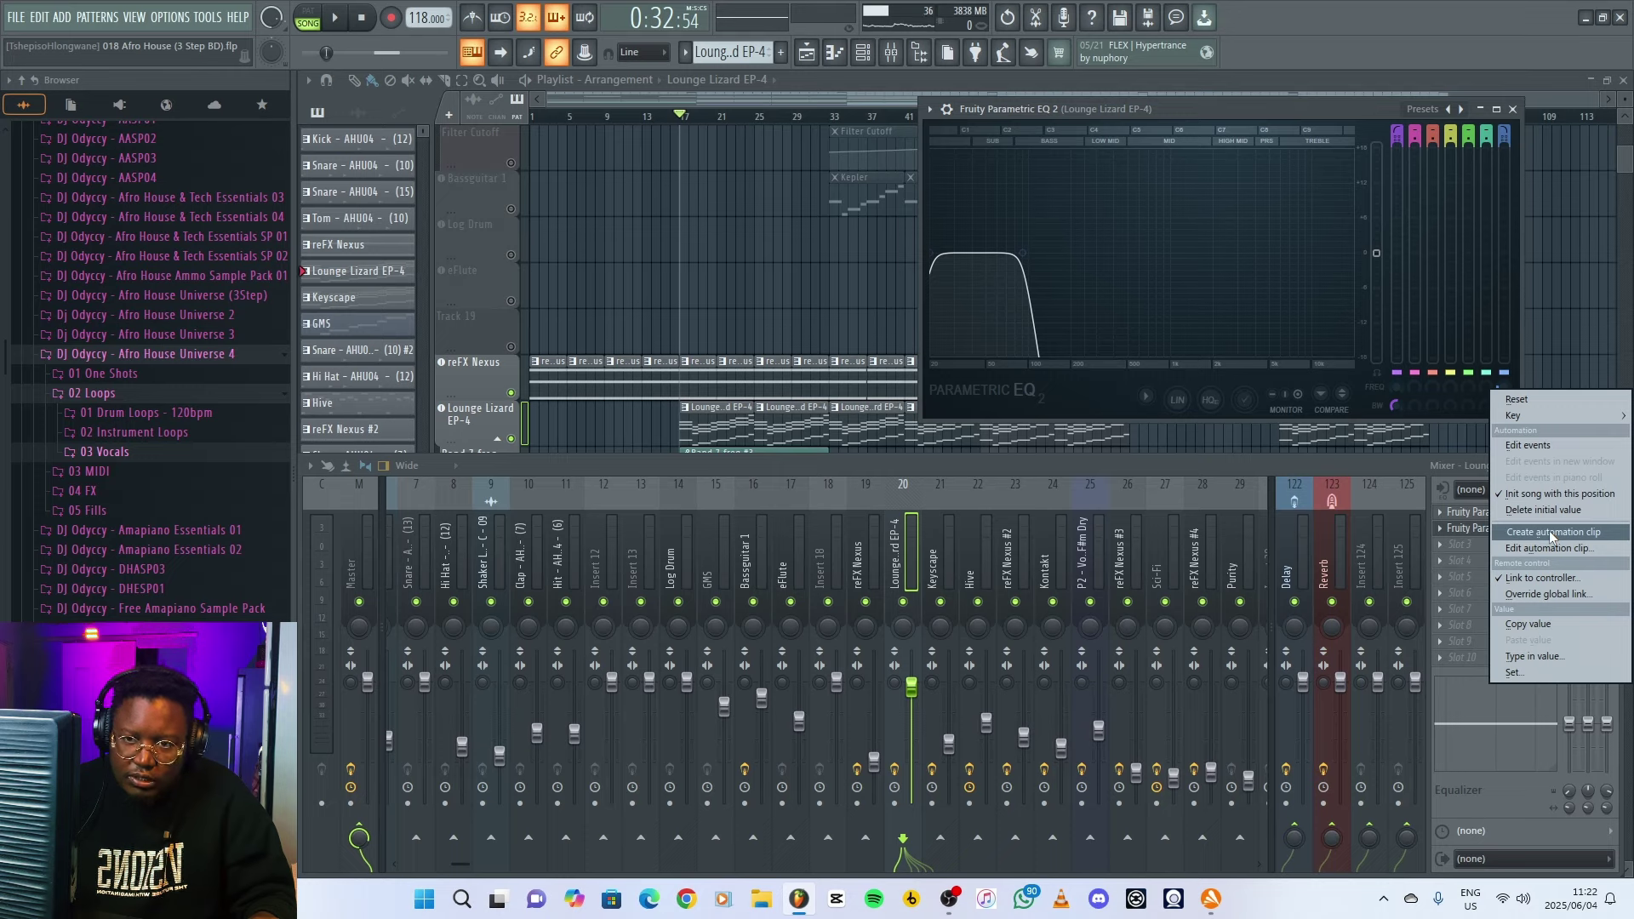
left_click(1315, 116)
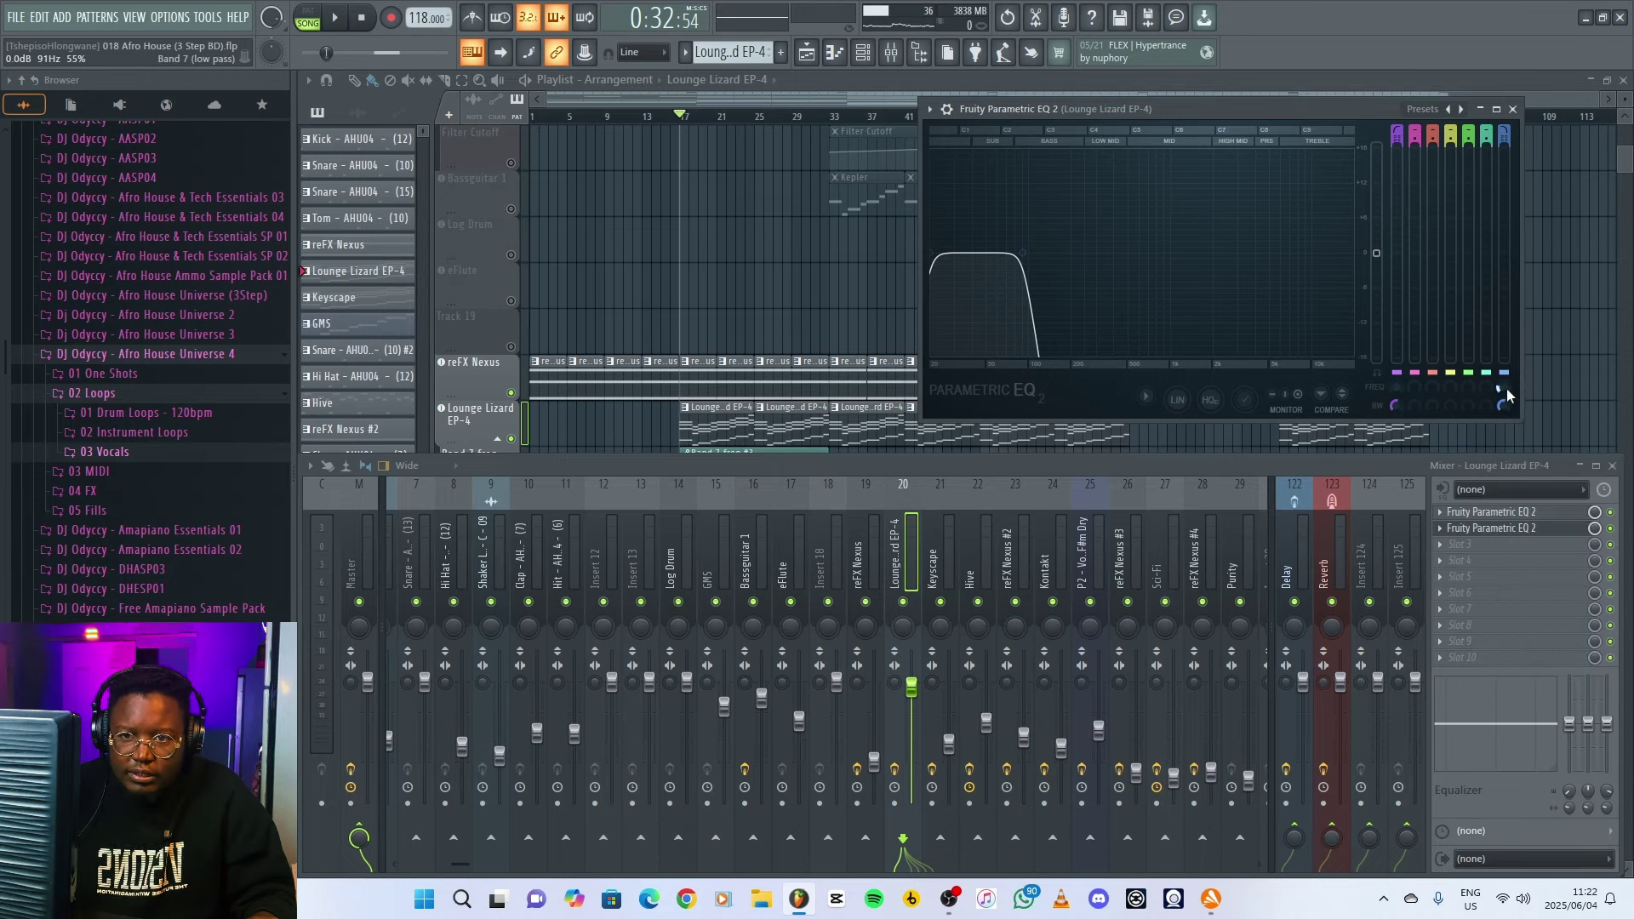
left_click(1513, 109)
key("F9")
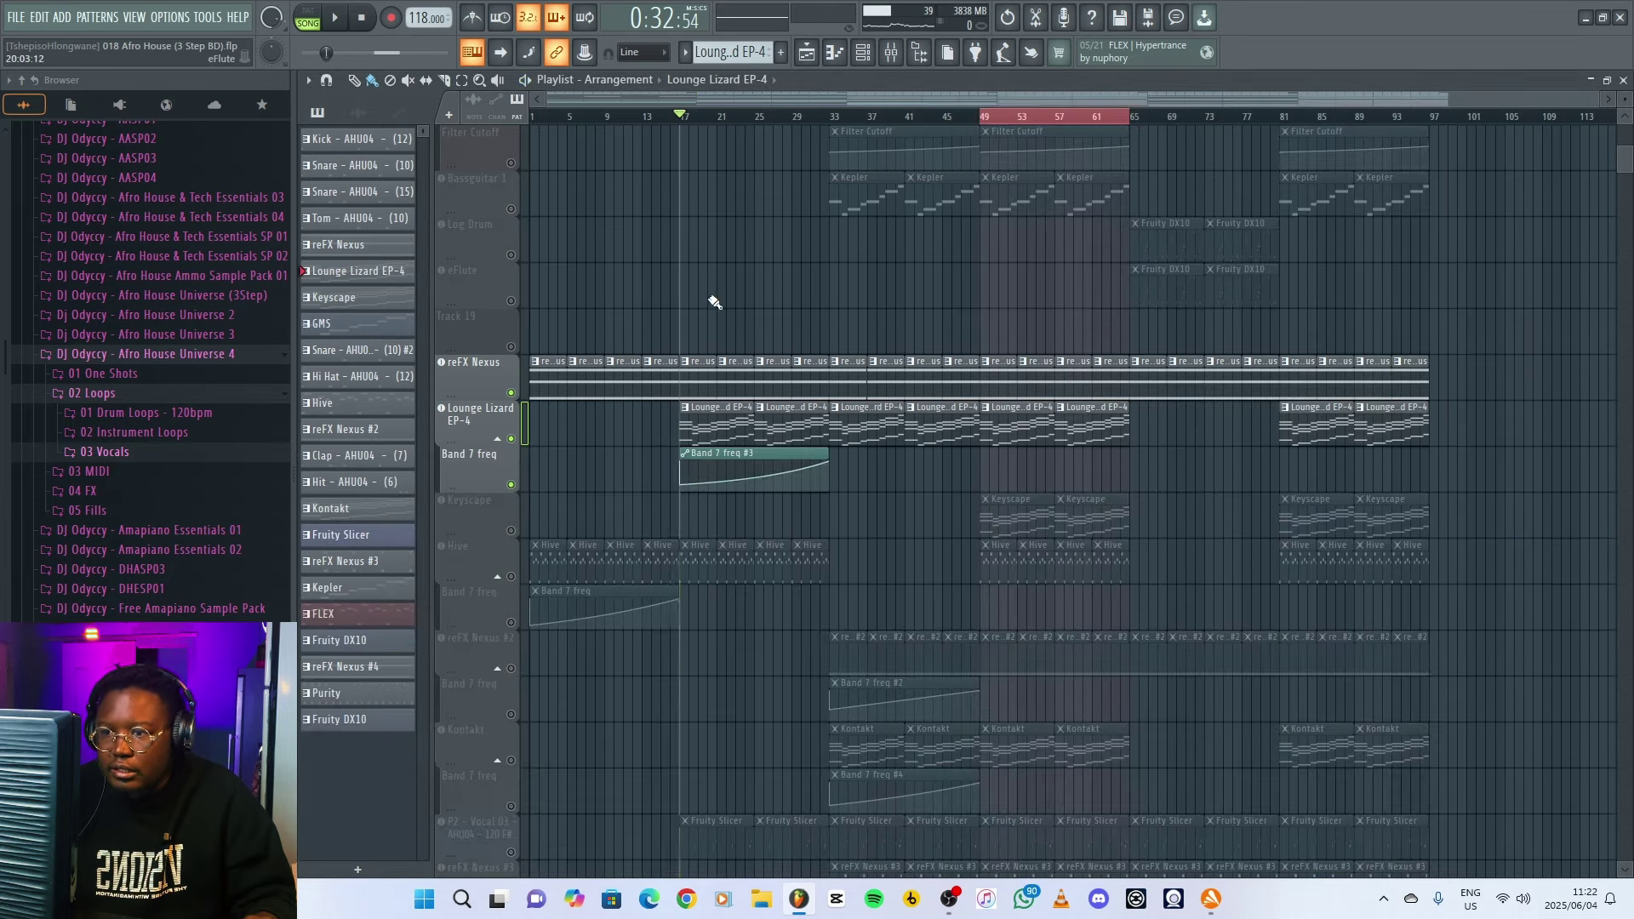
- Play the filtered Lounge Lizard EP-4 part from bar 17 and view the Band 7 freq #3 automation curve
key("space")
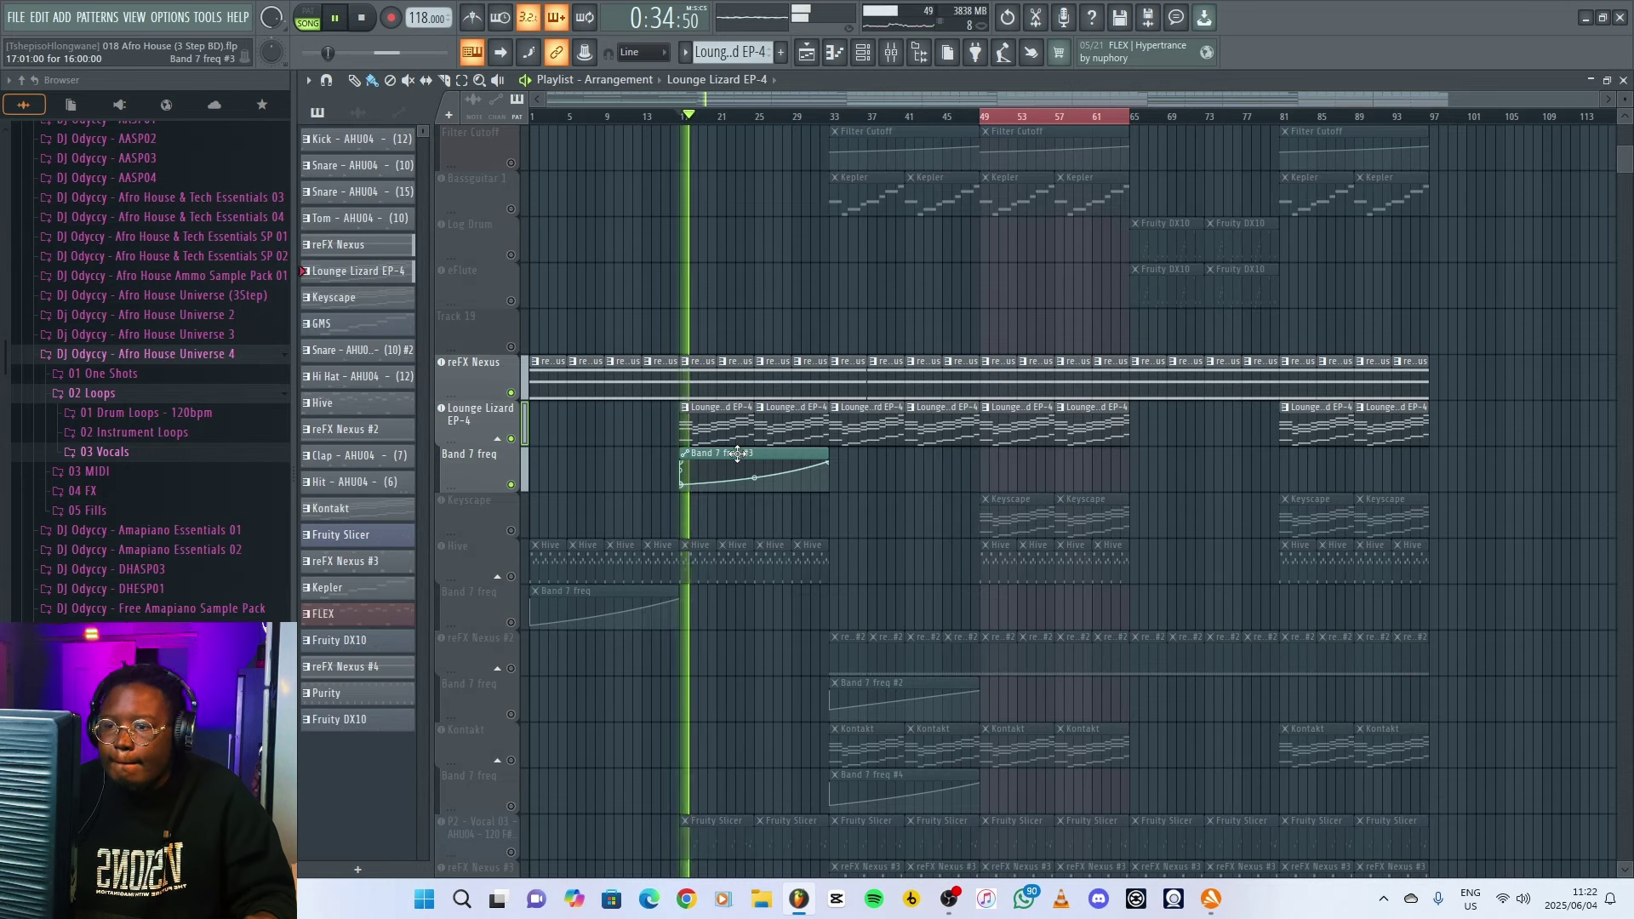
double_click(737, 454)
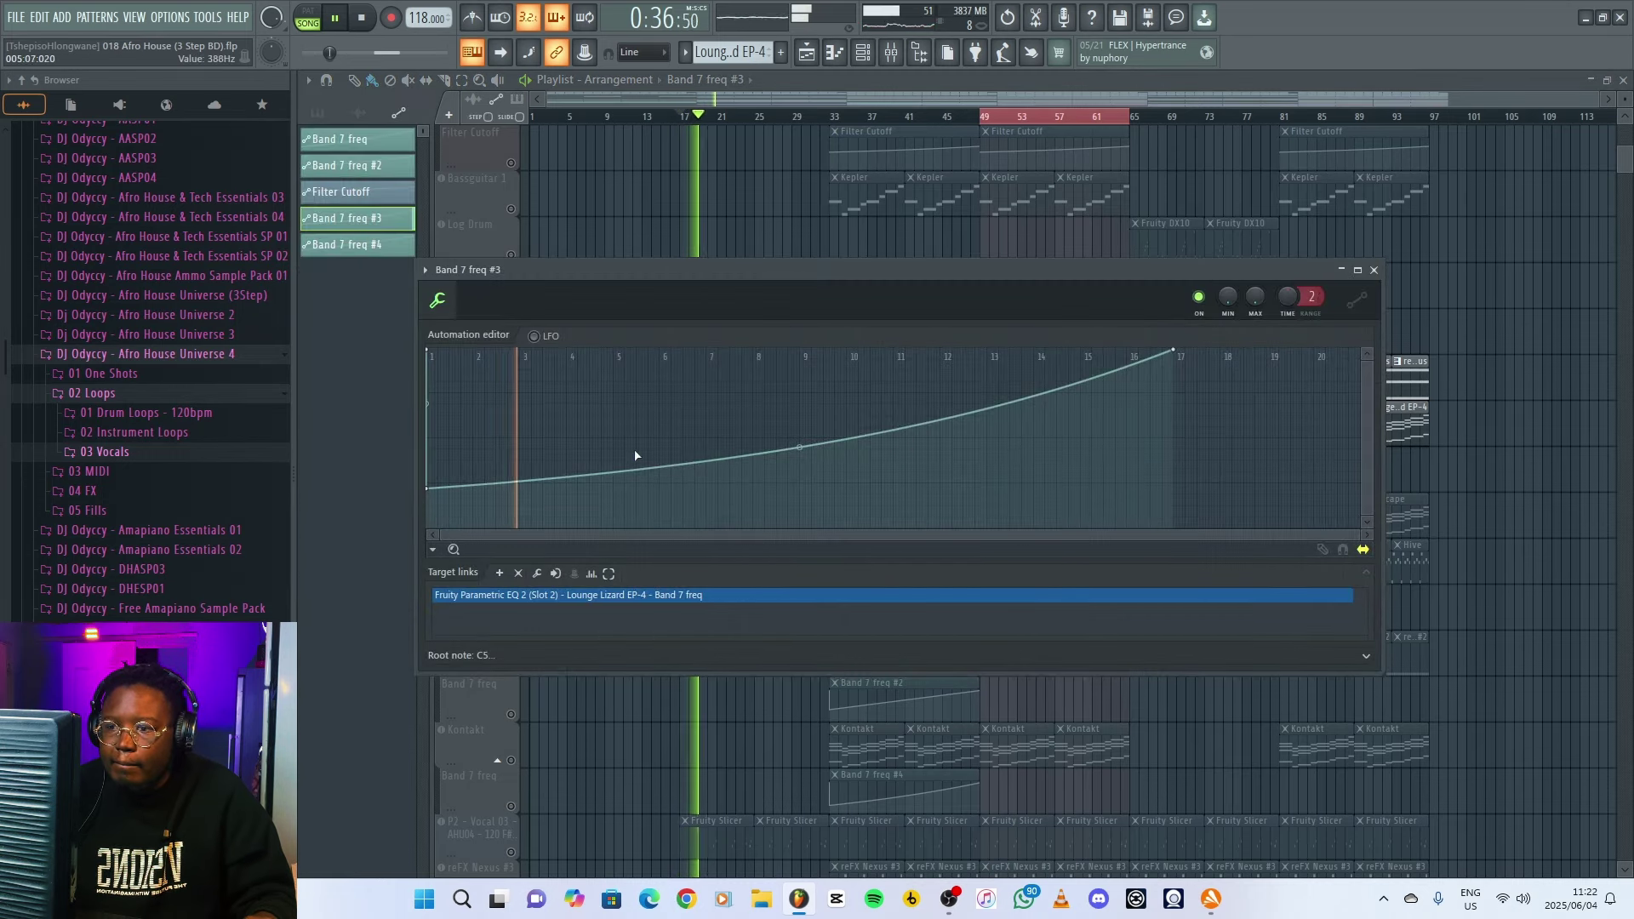
left_click(1375, 271)
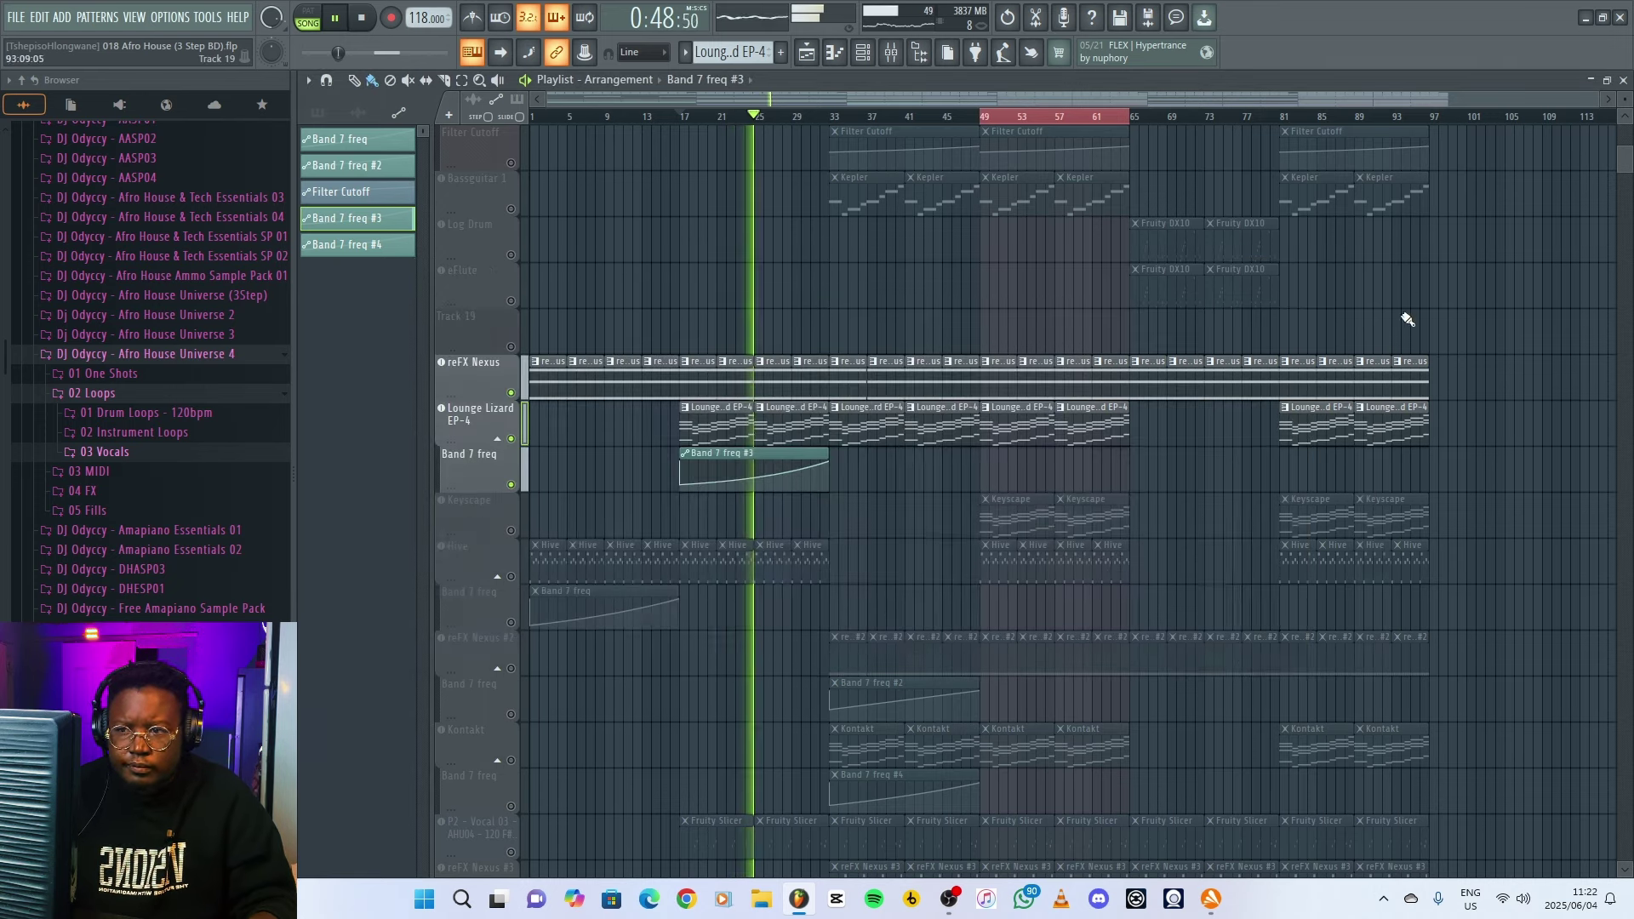
key("space")
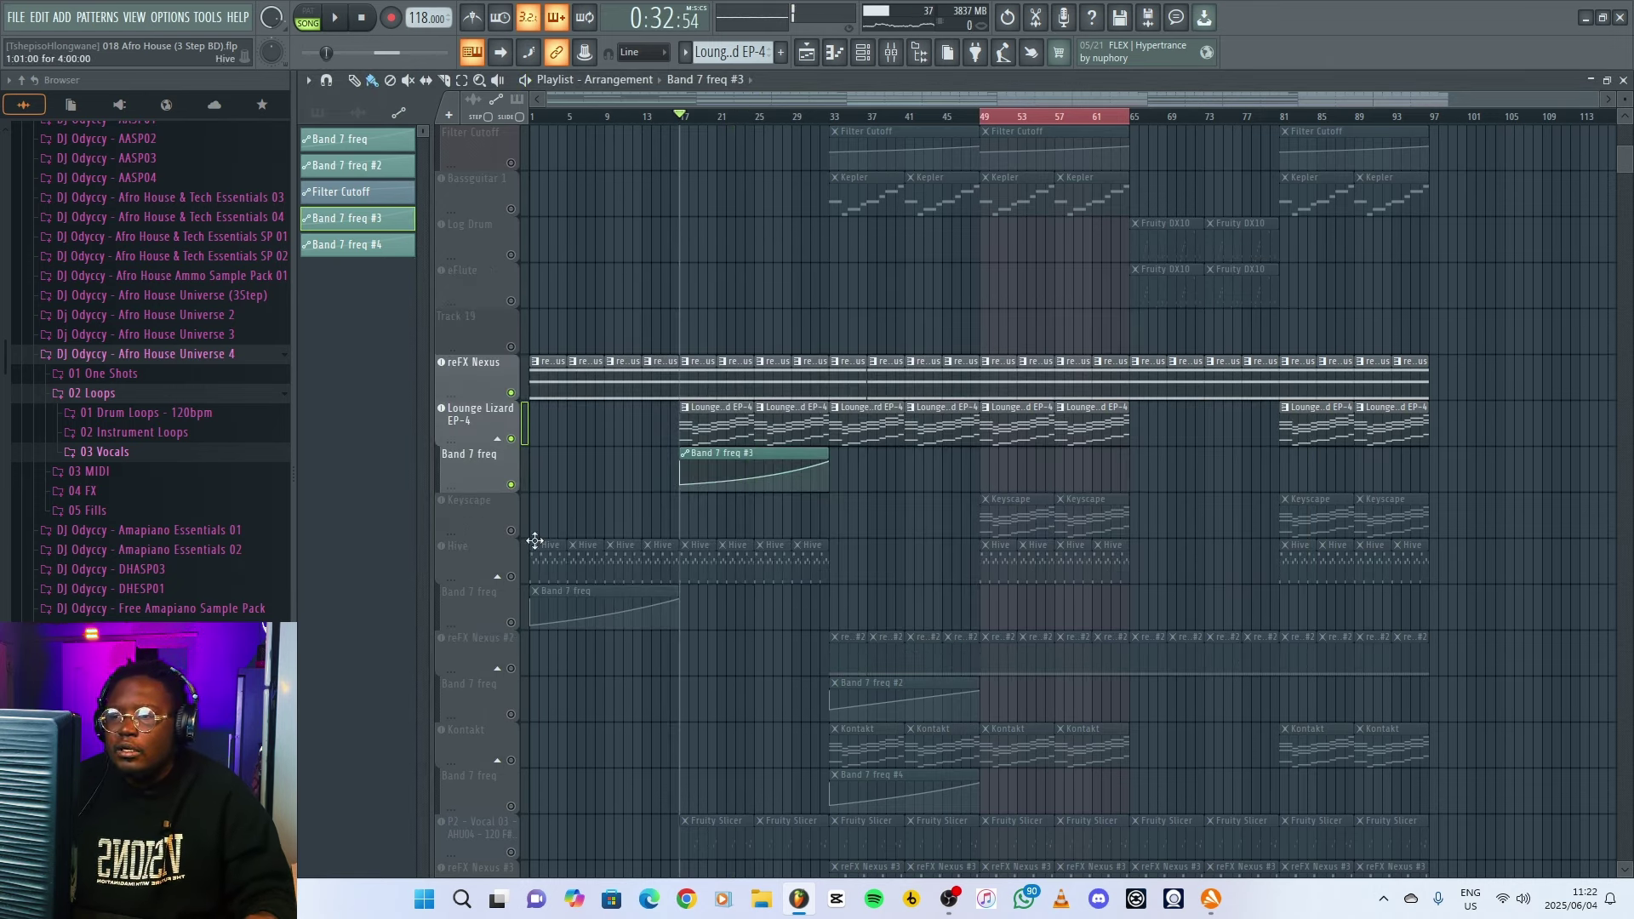
- Unmute the Keyscape track, place the playhead at bar 49, and play the Keyscape pattern alone in pattern mode
left_click(512, 531)
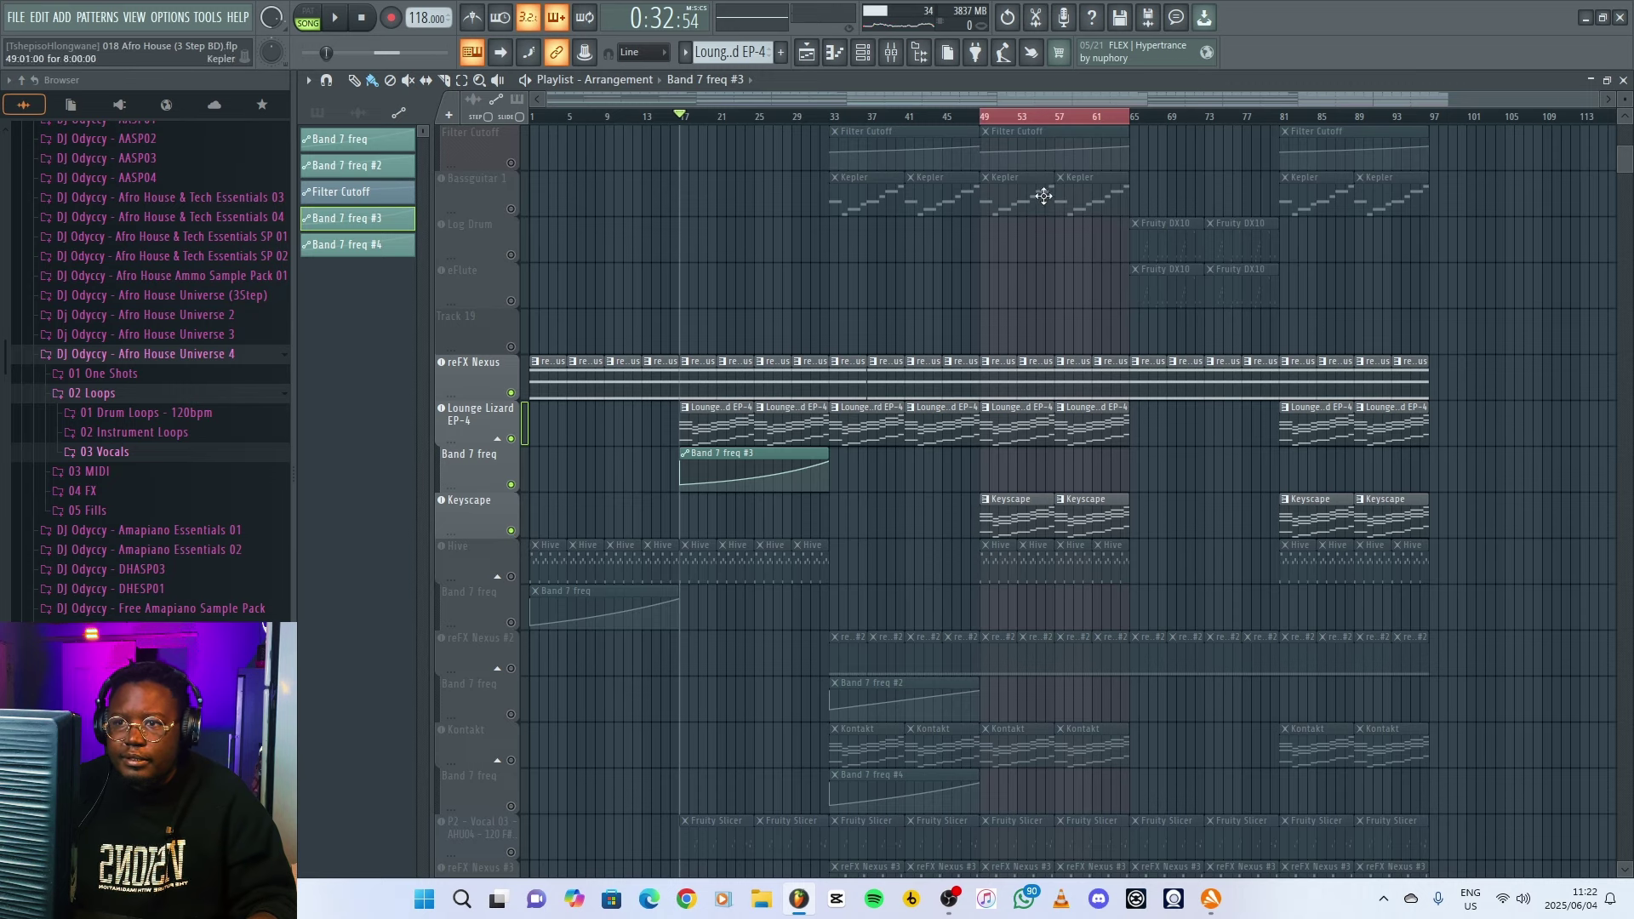
left_click(985, 118)
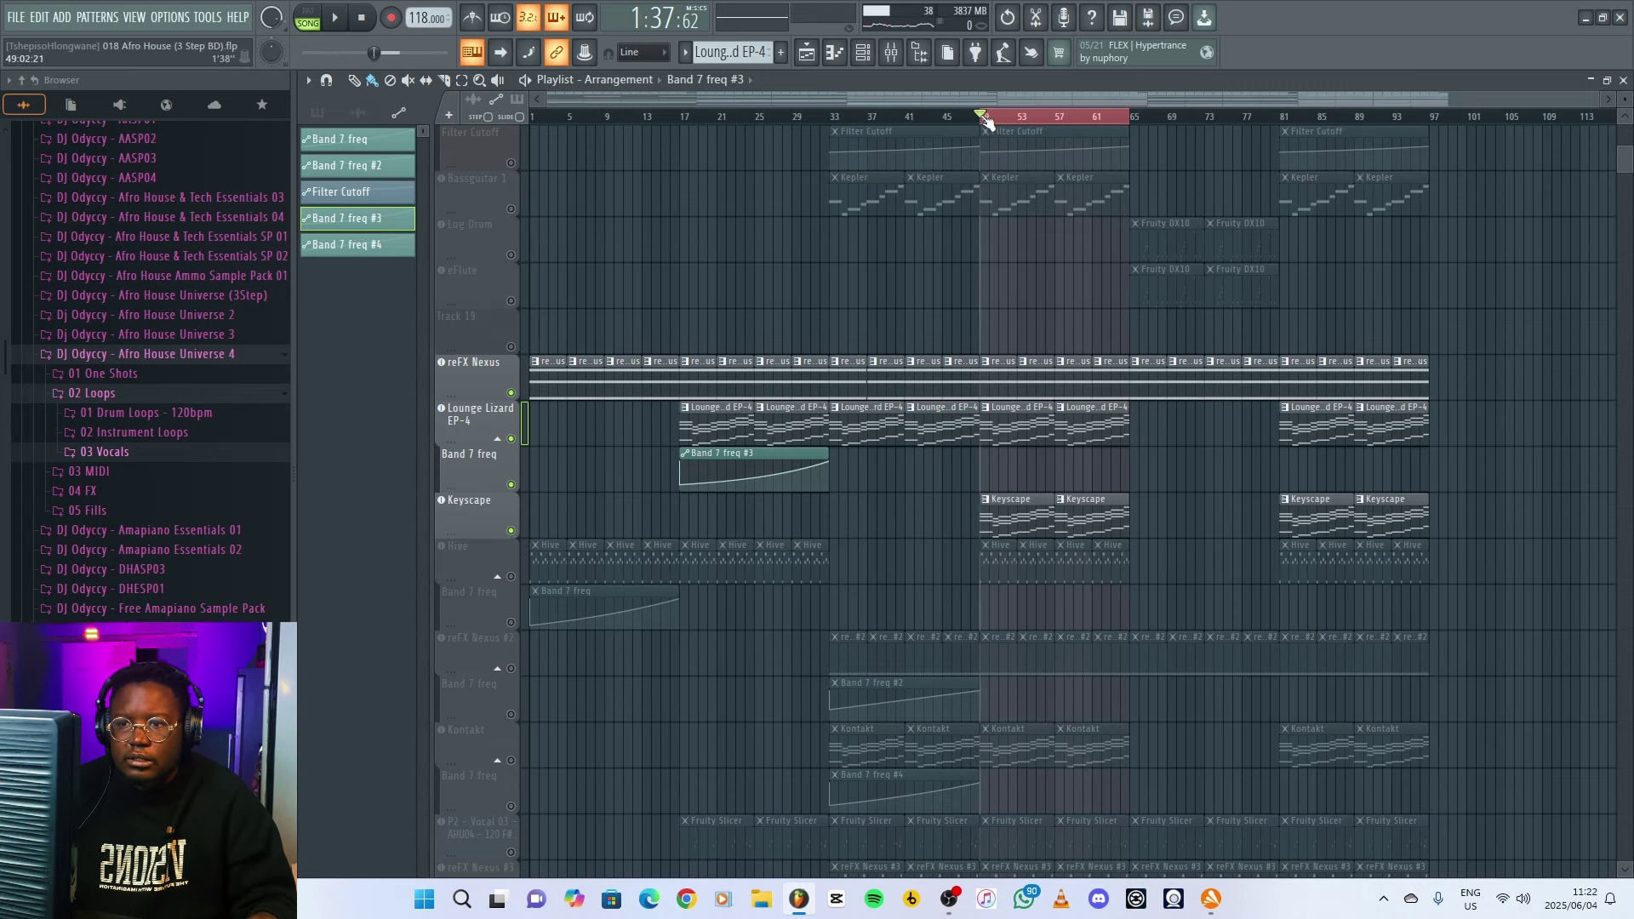
left_click(1028, 522)
left_click(309, 22)
key("space")
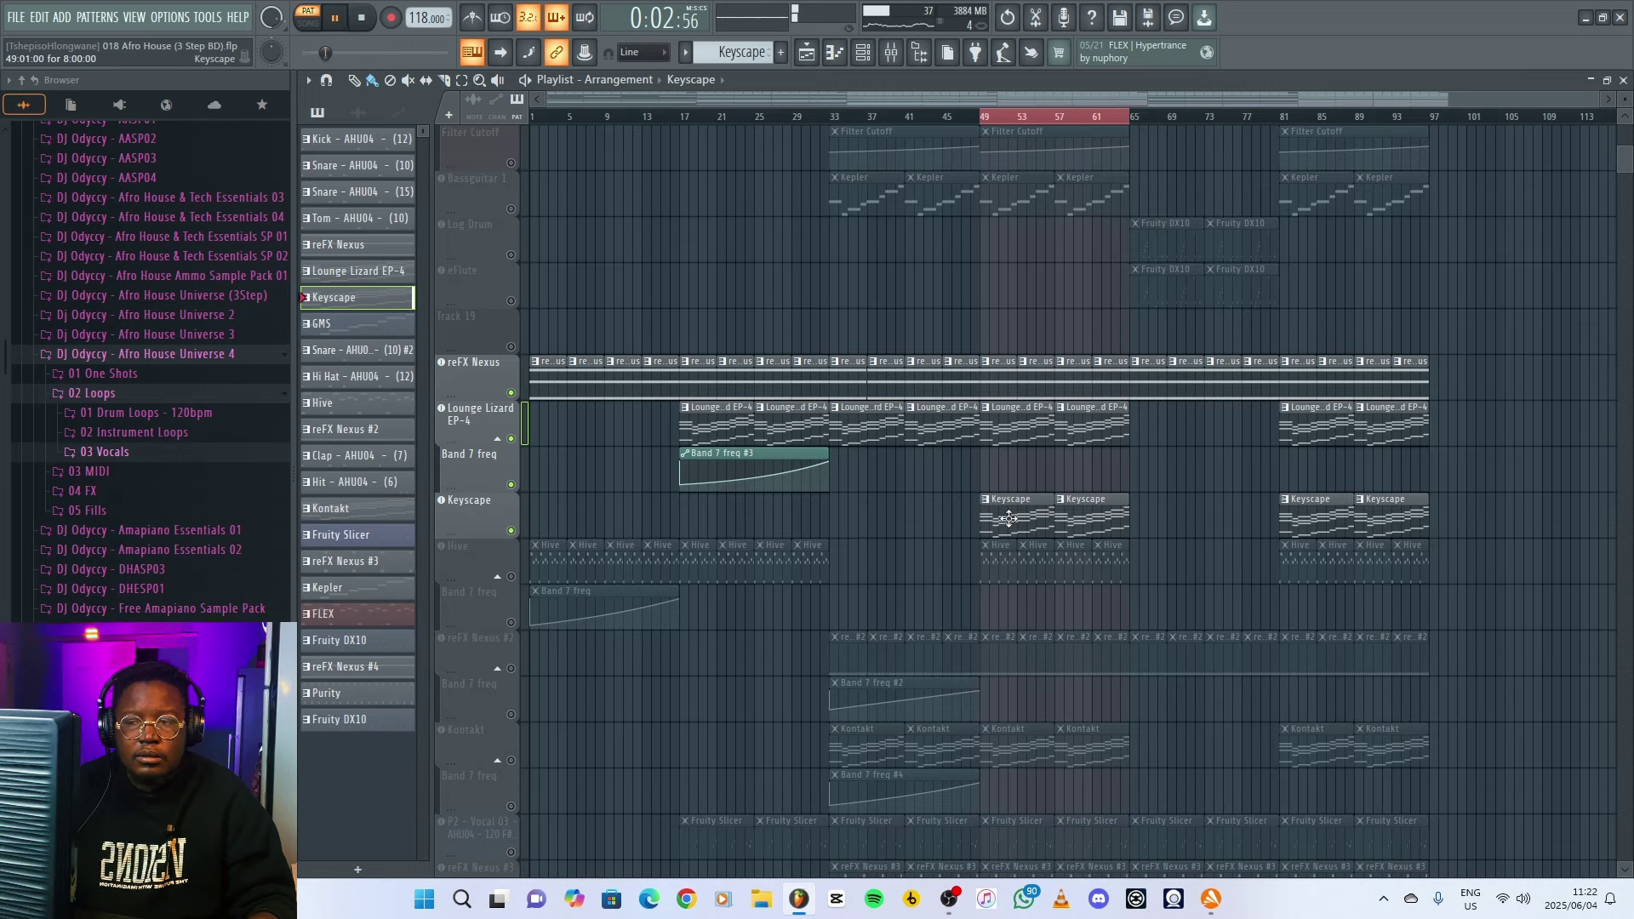
- Inspect the Keyscape instrument with its LA Custom C7 - Cinematic preset, and close its window
left_click(470, 519)
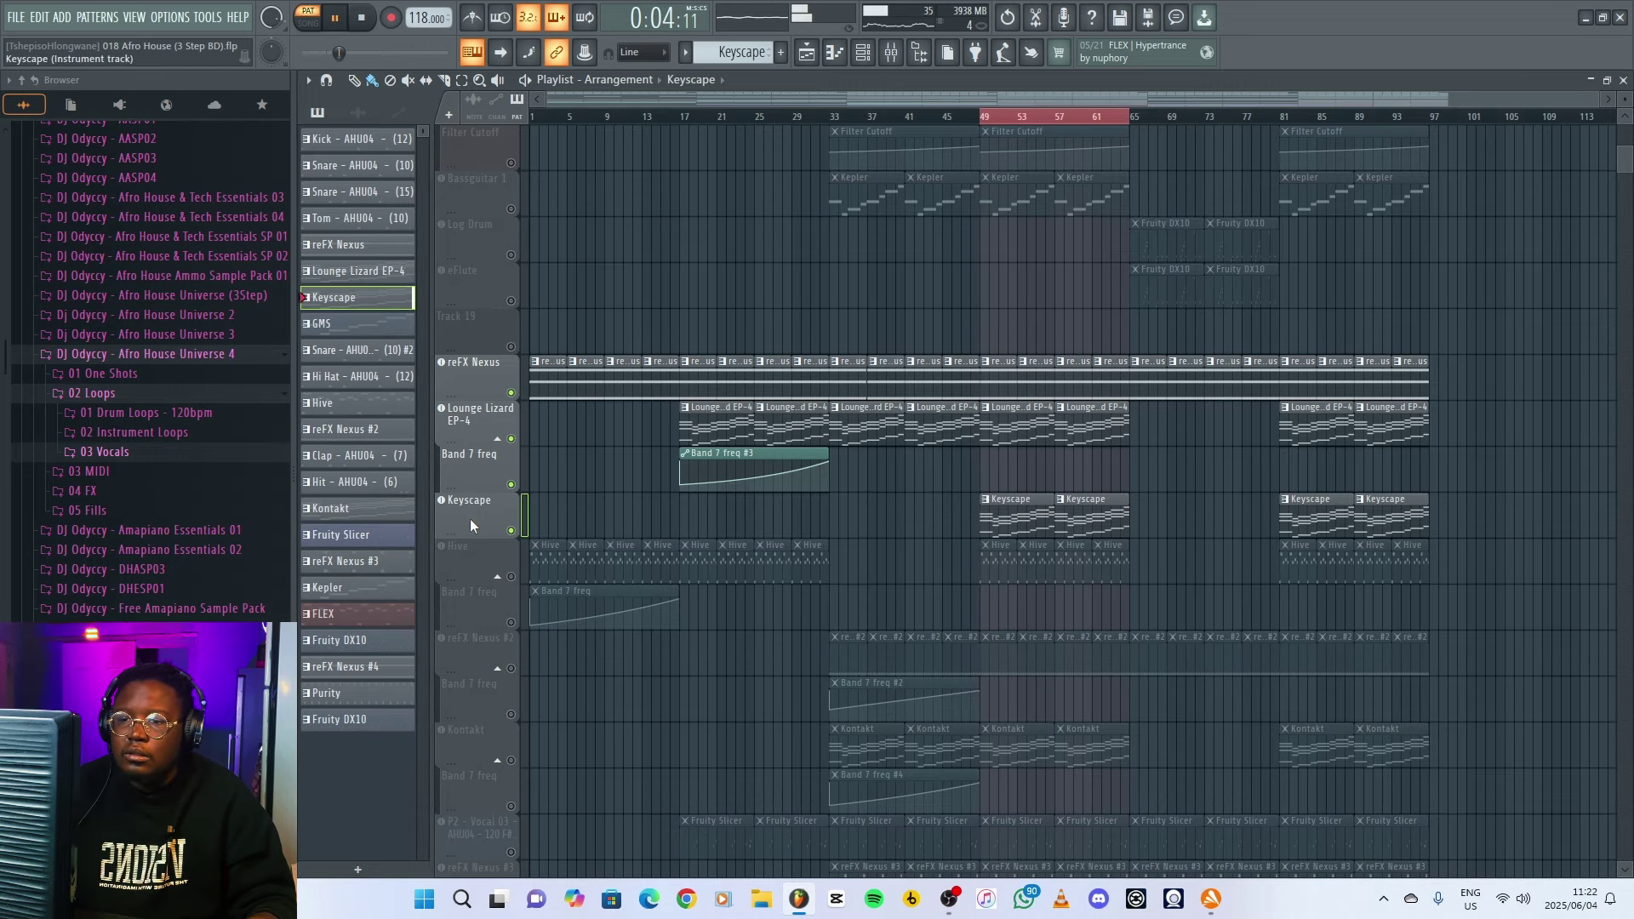
left_click(469, 518)
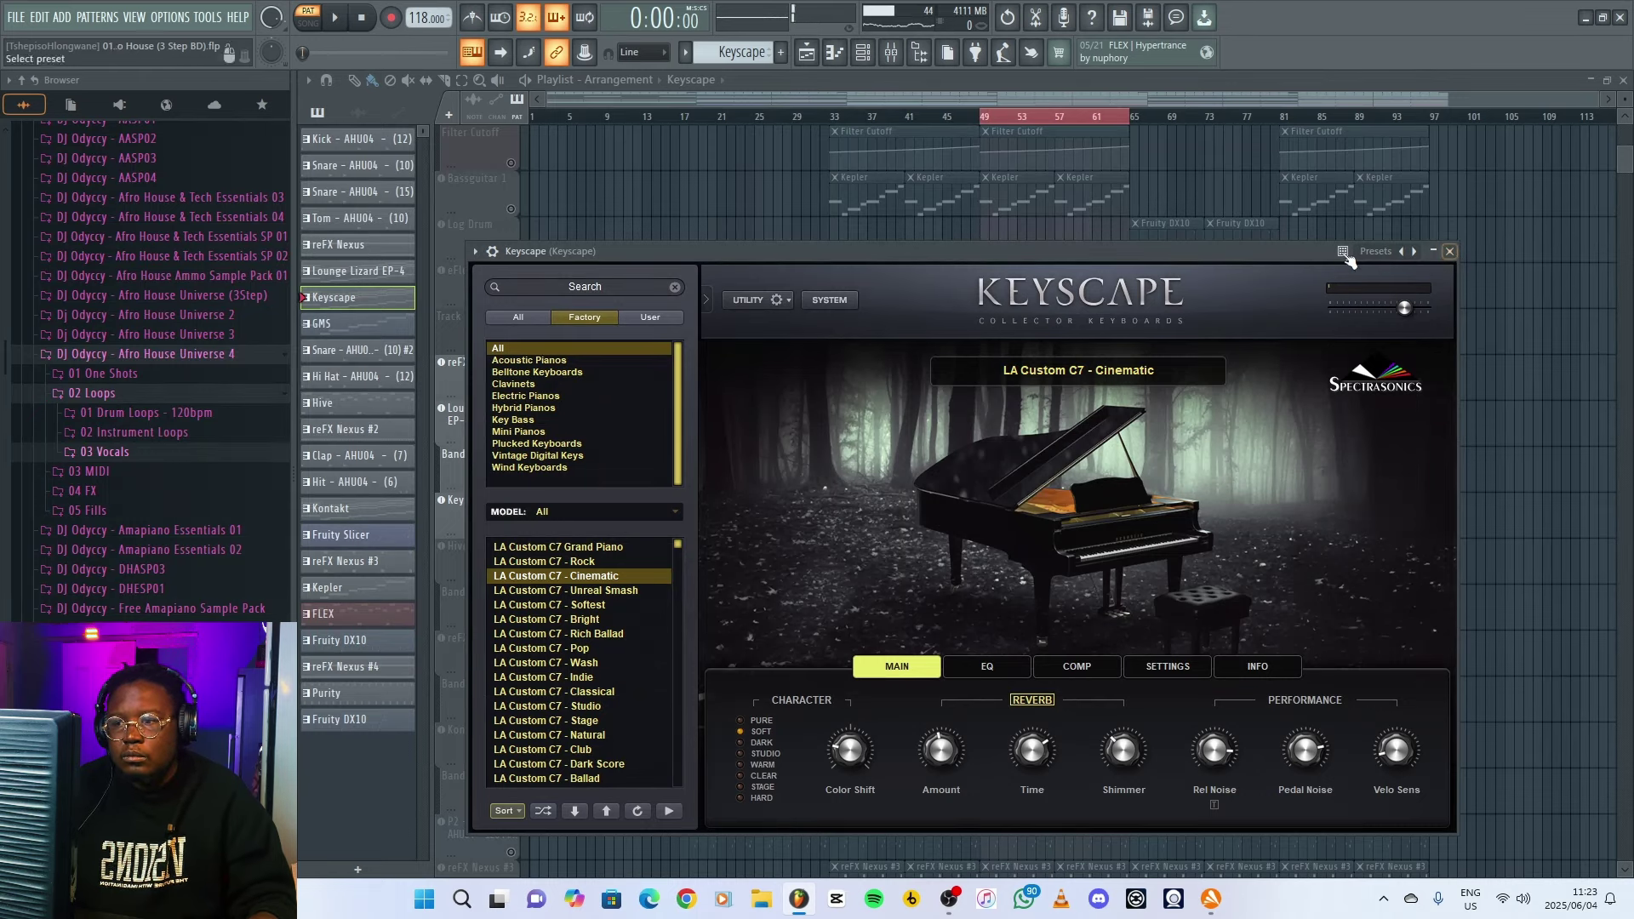
left_click(1449, 252)
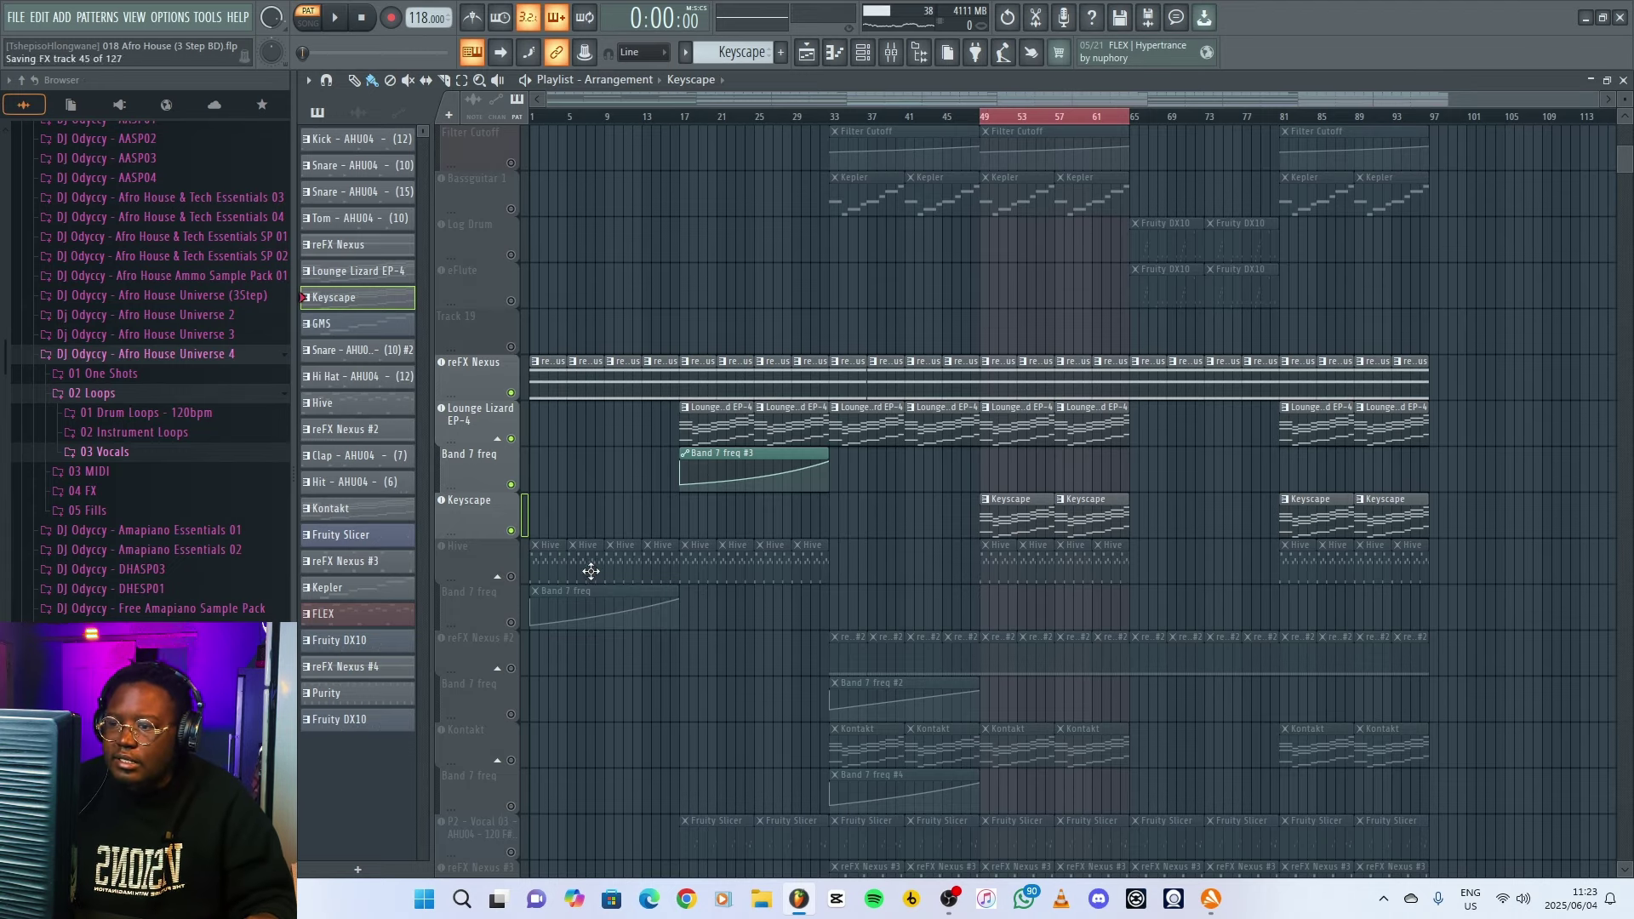
- Unmute the Hive track, collapse its track group, and play the Hive pattern alone in pattern mode
left_click(512, 578)
left_click(501, 576)
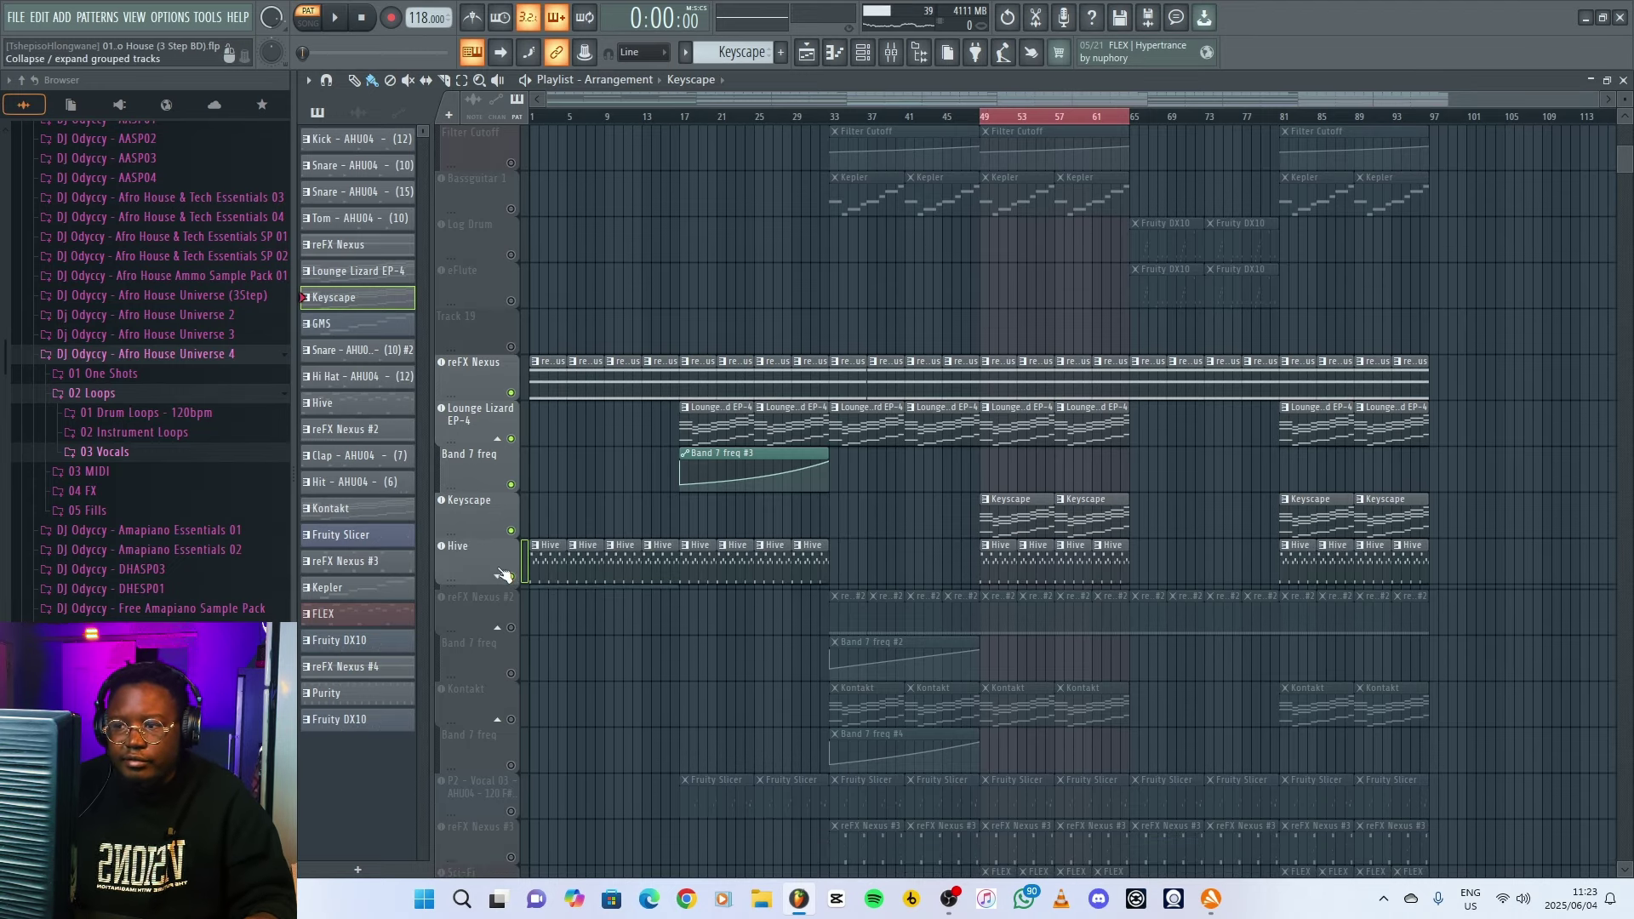
left_click(540, 563)
key("space")
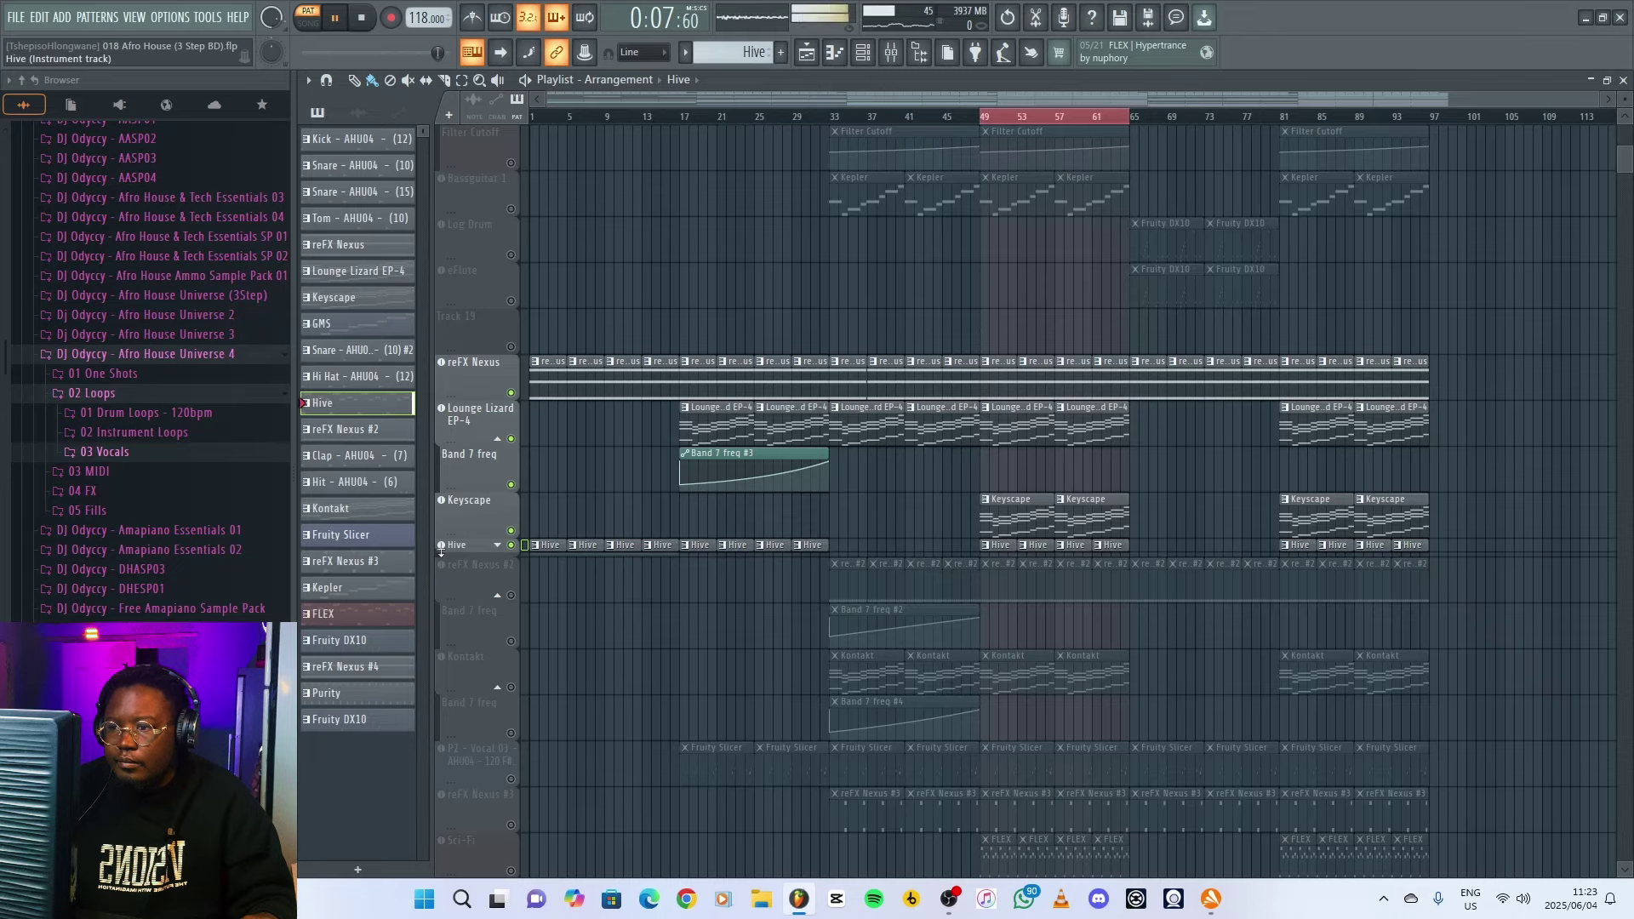
- Stop playback and view the Hive pattern's notes in the piano roll
key("space")
double_click(1041, 566)
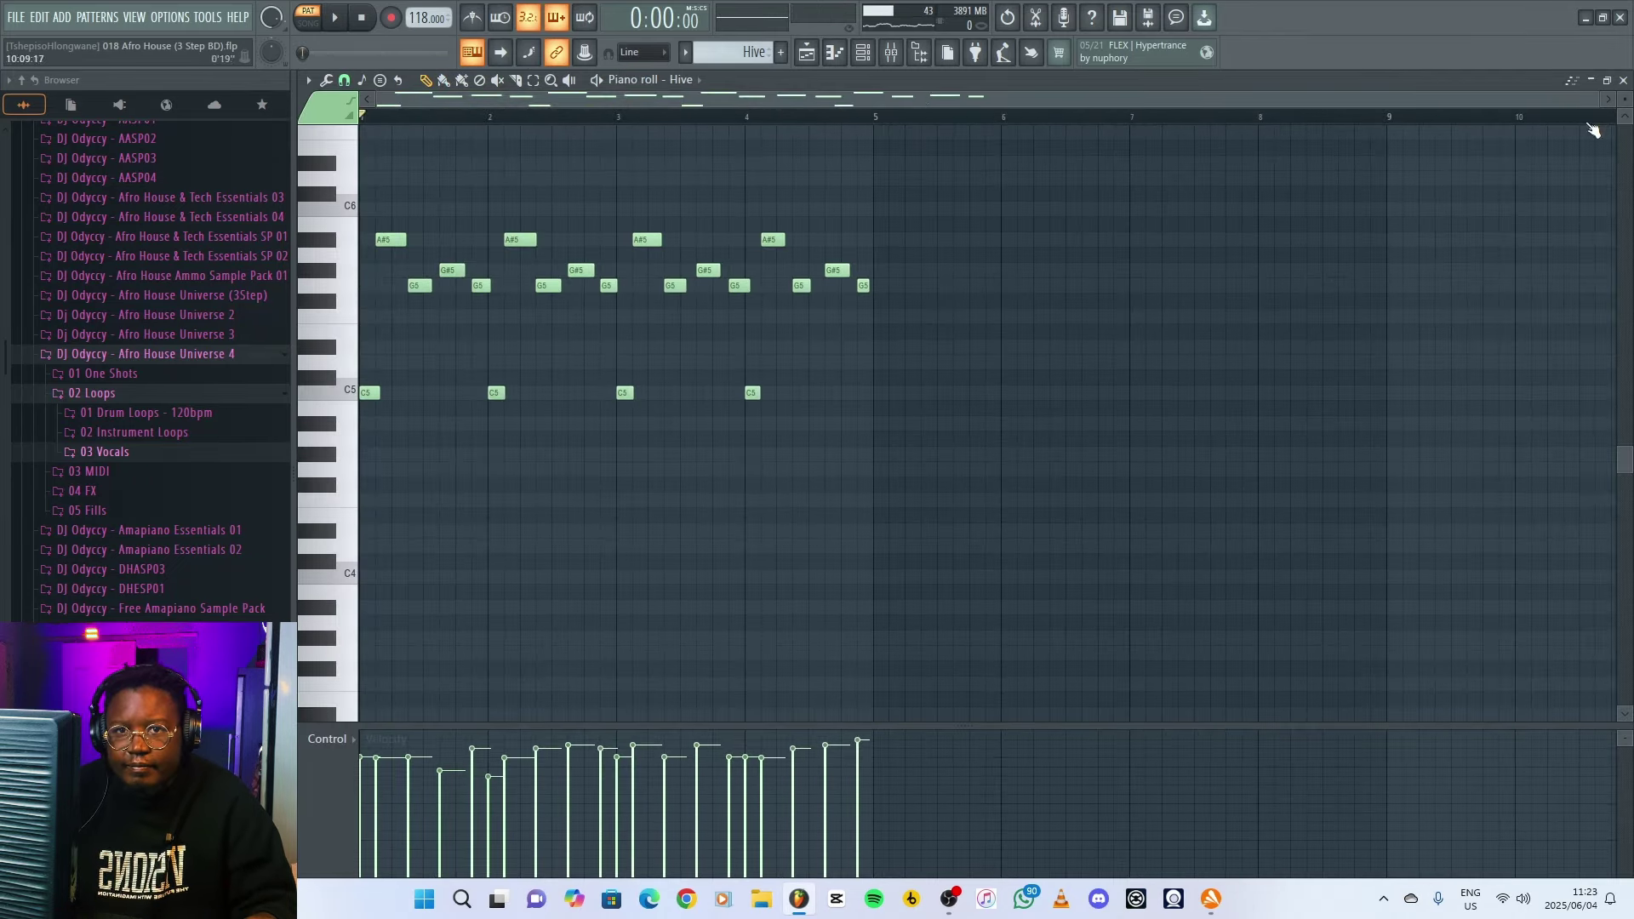
left_click(1624, 80)
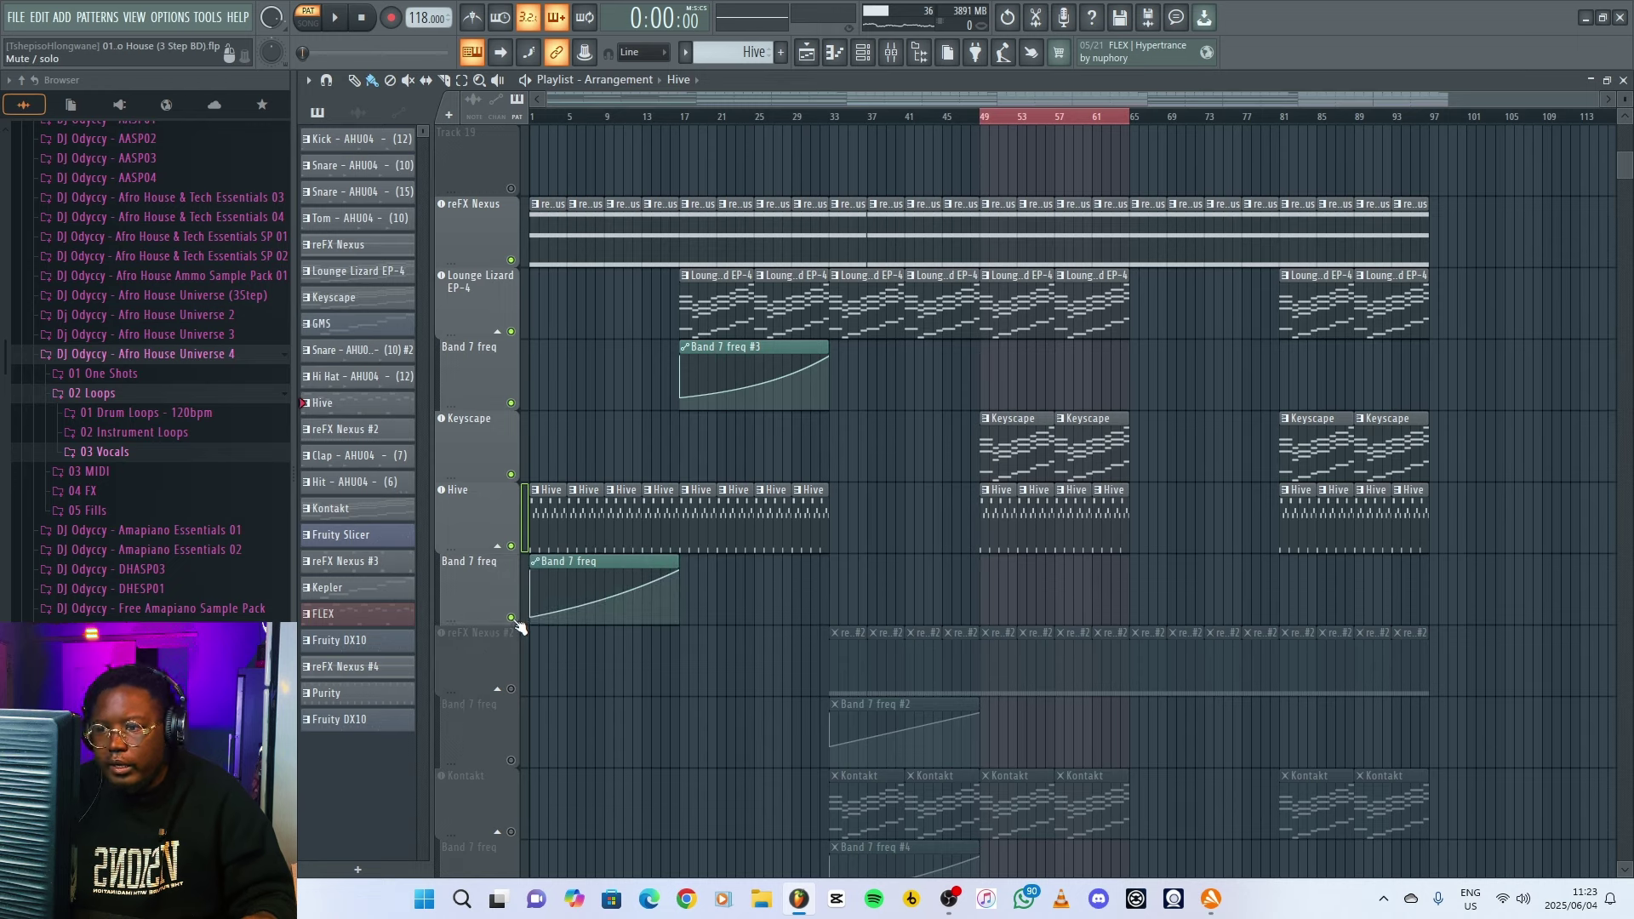
- Play the filtered Hive part in song mode from bar 1, and from around bars 8 and 13
left_click(539, 118)
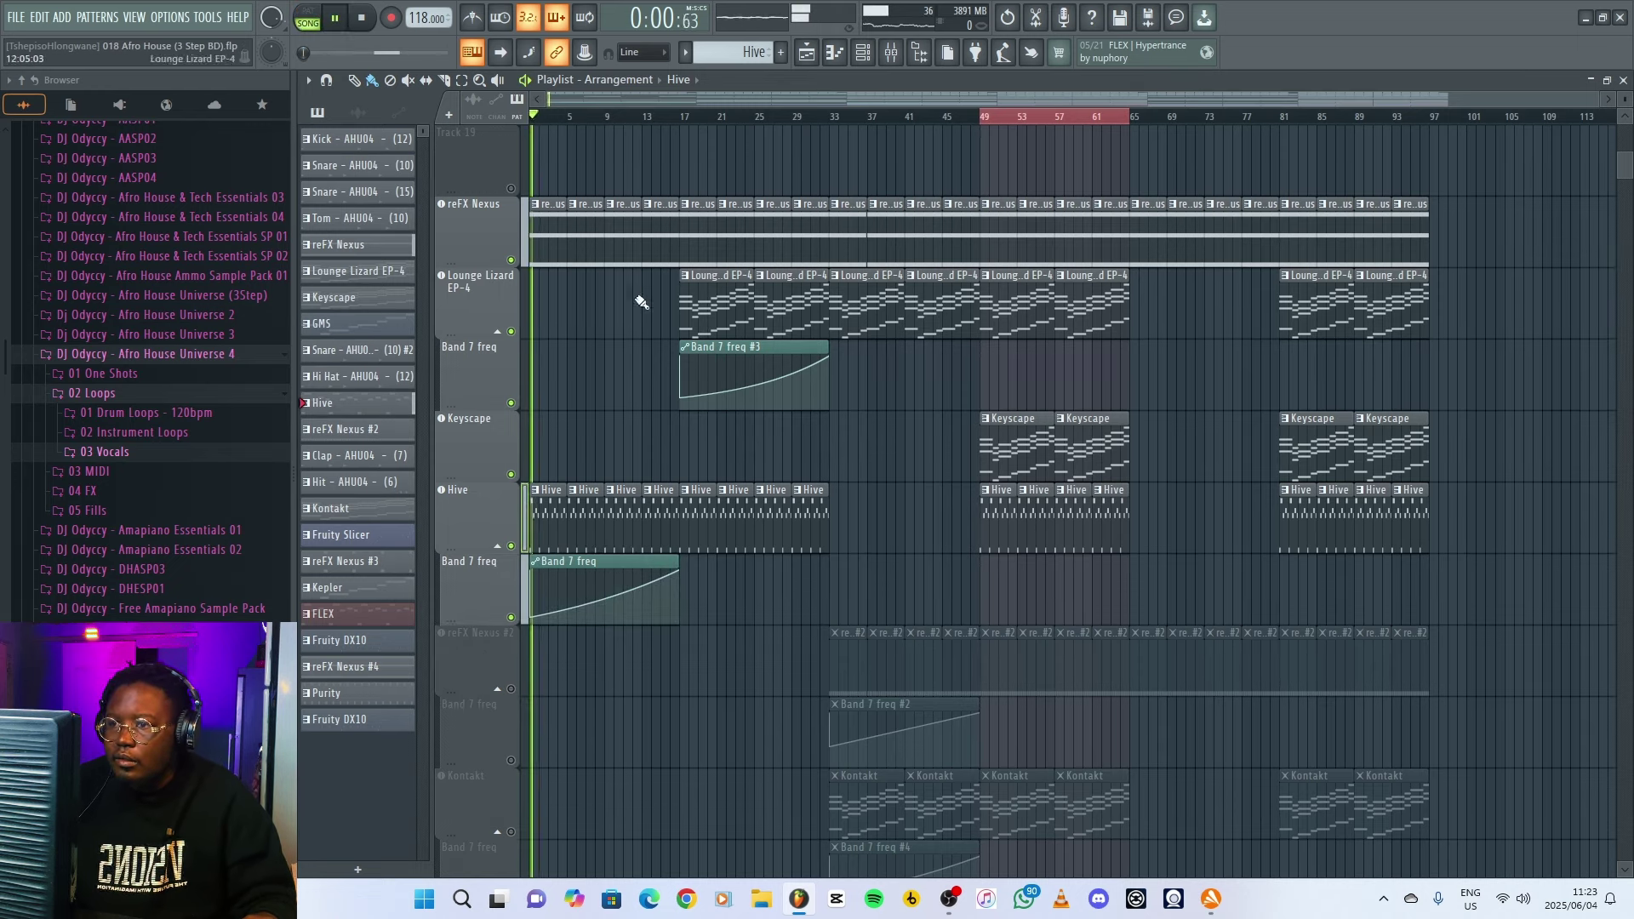
left_click(598, 120)
key("space")
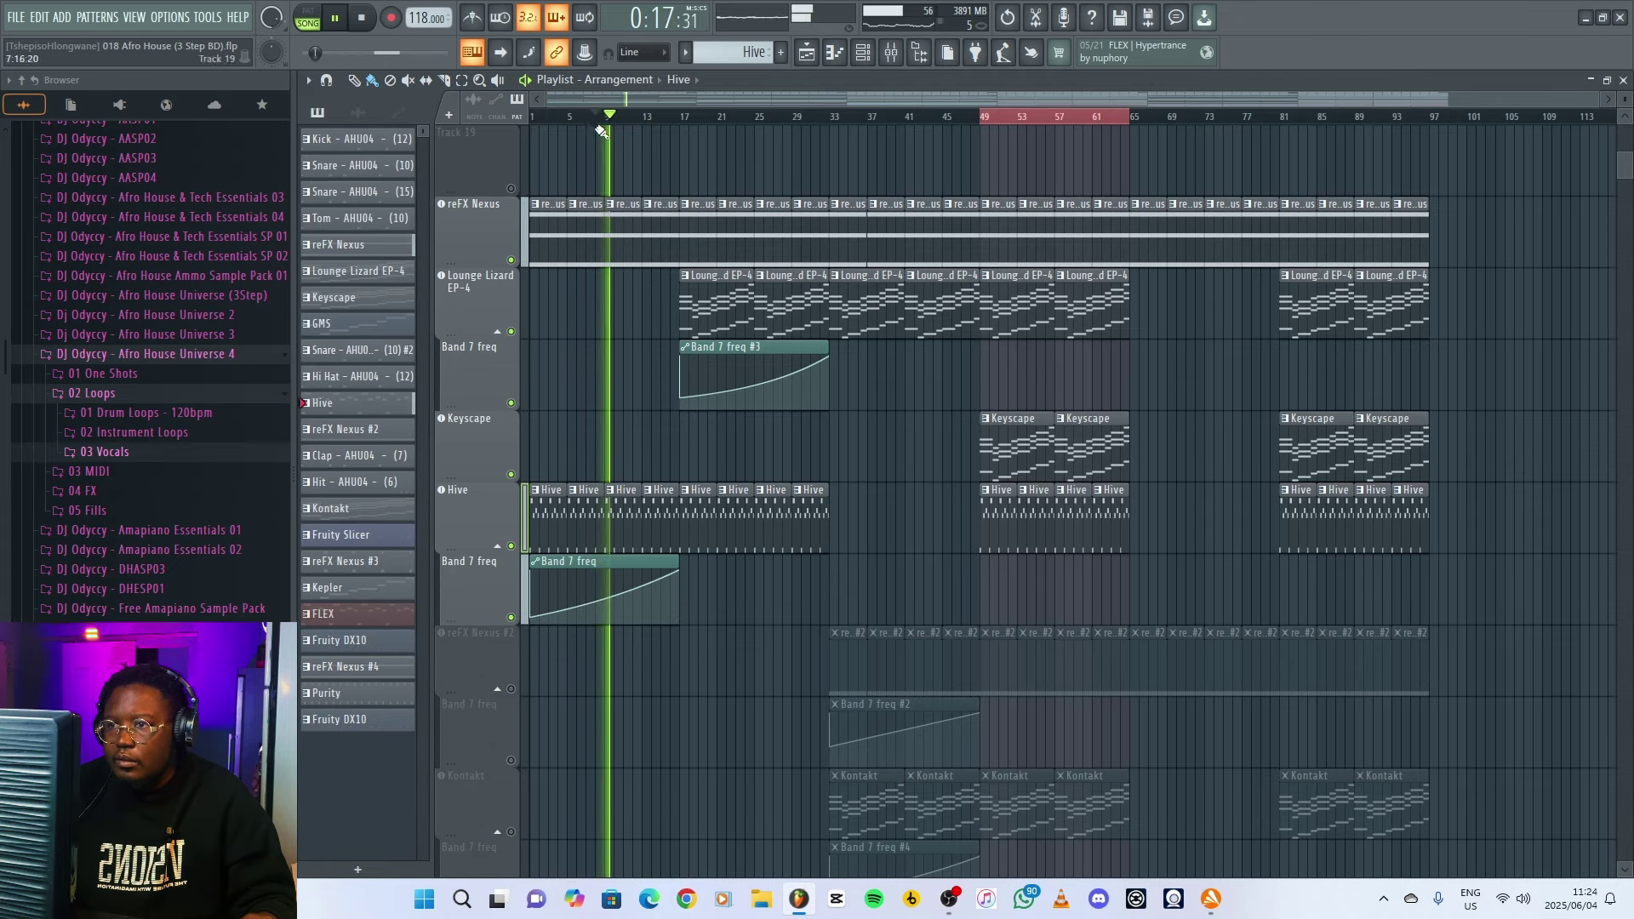
left_click(644, 119)
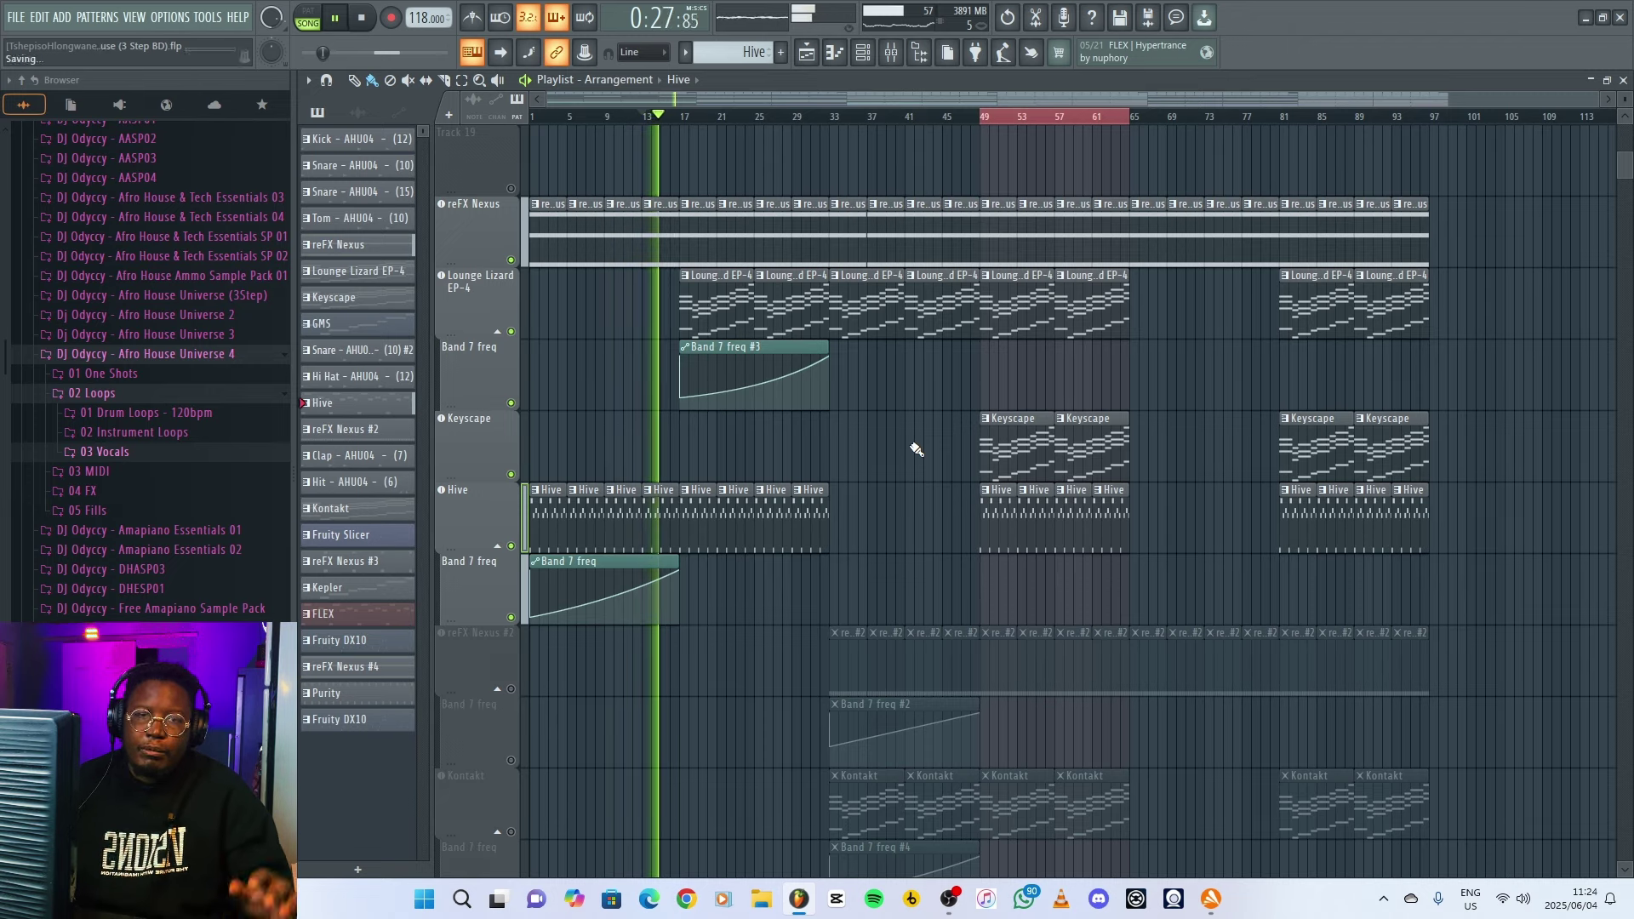
- Stop playback and view the Hive mixer channel with its two Fruity Parametric EQ 2 effects
key("space")
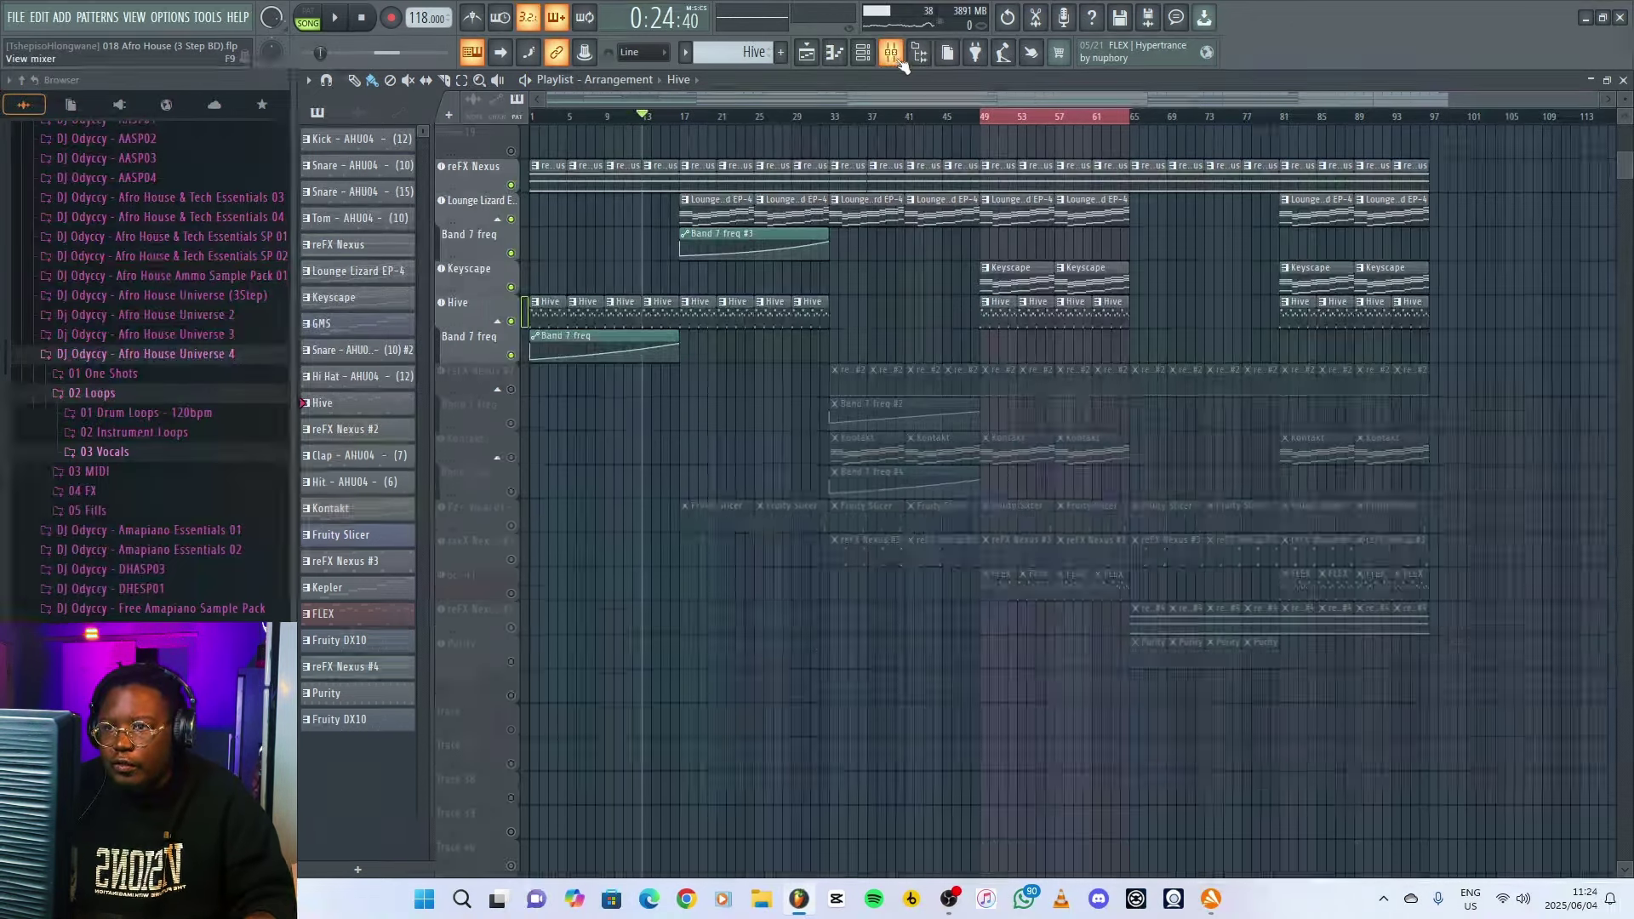
left_click(892, 55)
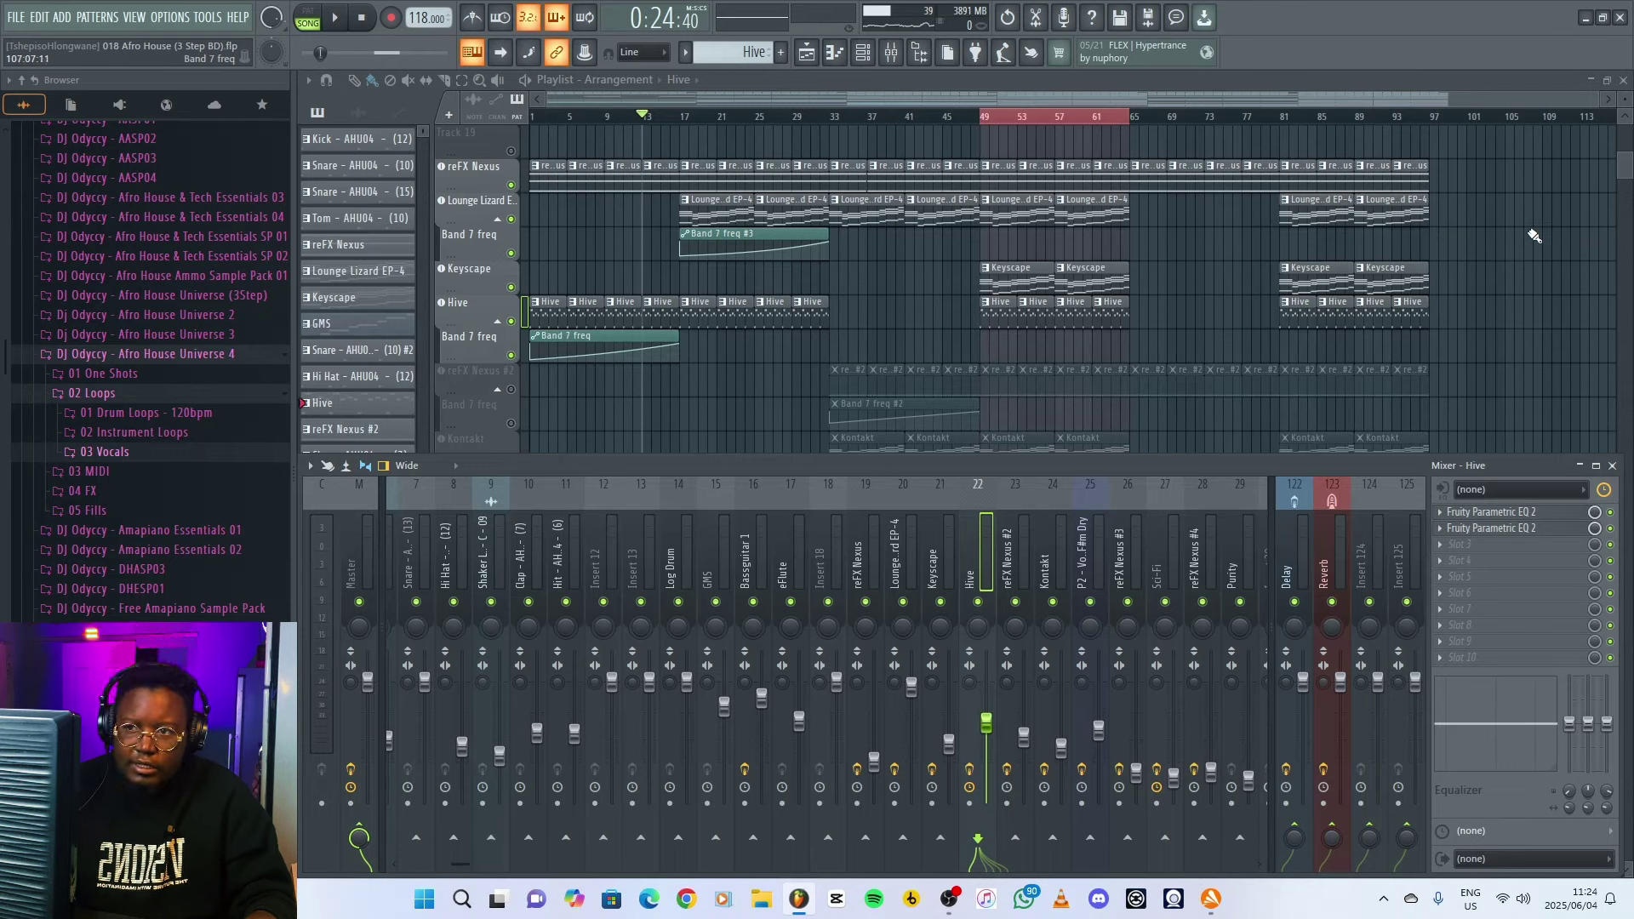
key("F9")
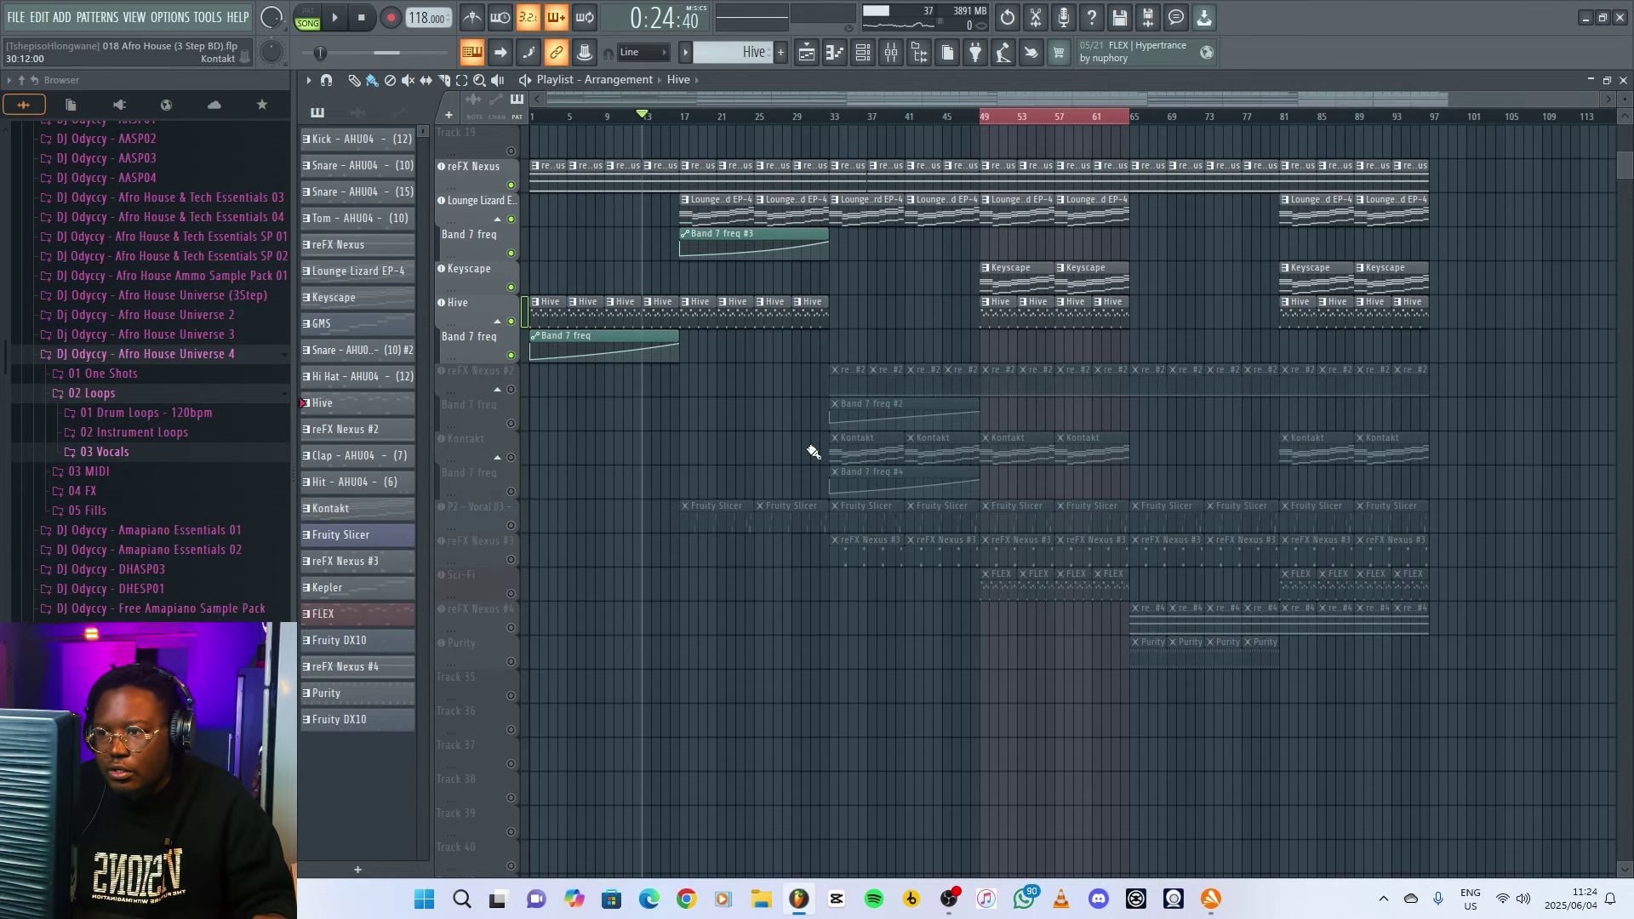
- Unmute the reFX Nexus #2 track, place the playhead at bar 33, and inspect its PL UK Pikes 2 preset
left_click(511, 389)
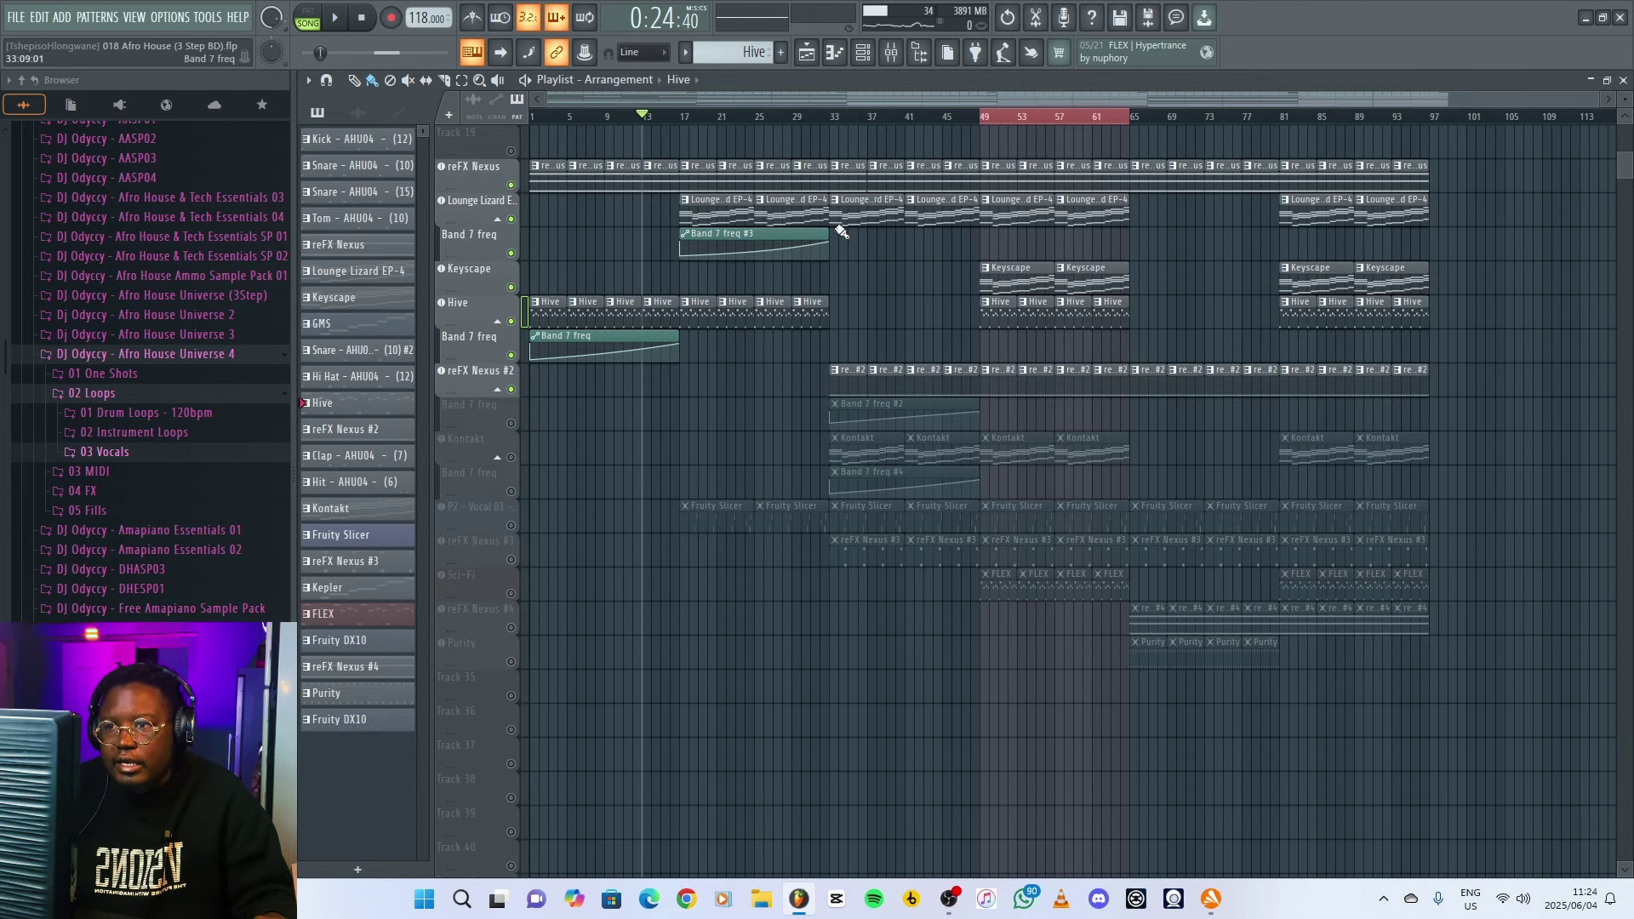
left_click(837, 121)
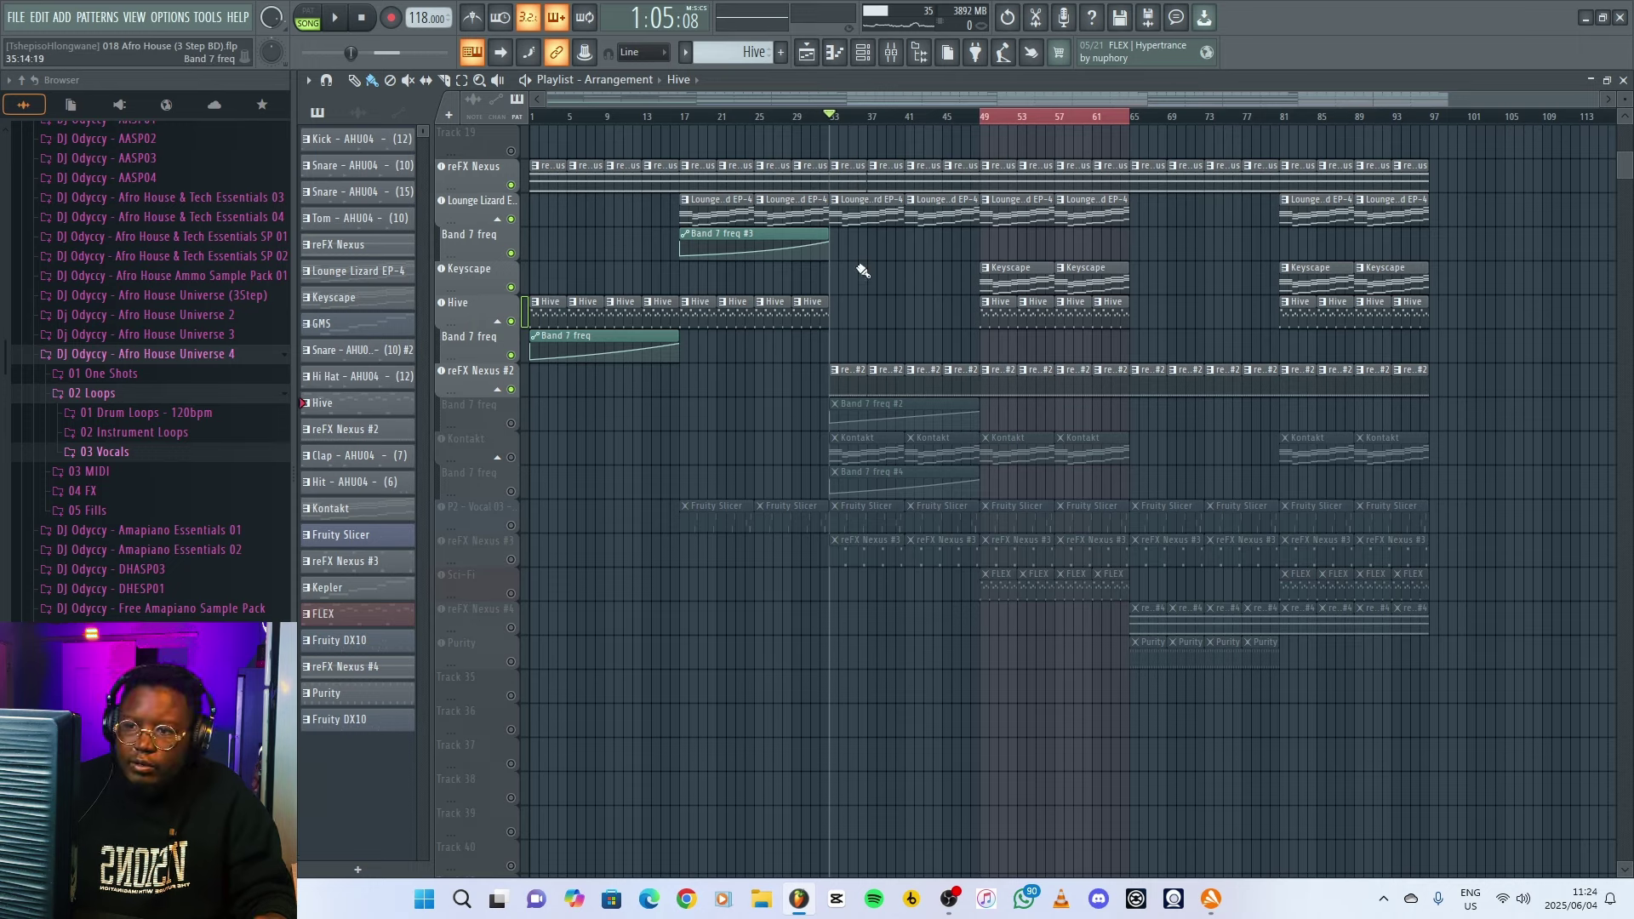
left_click(467, 379)
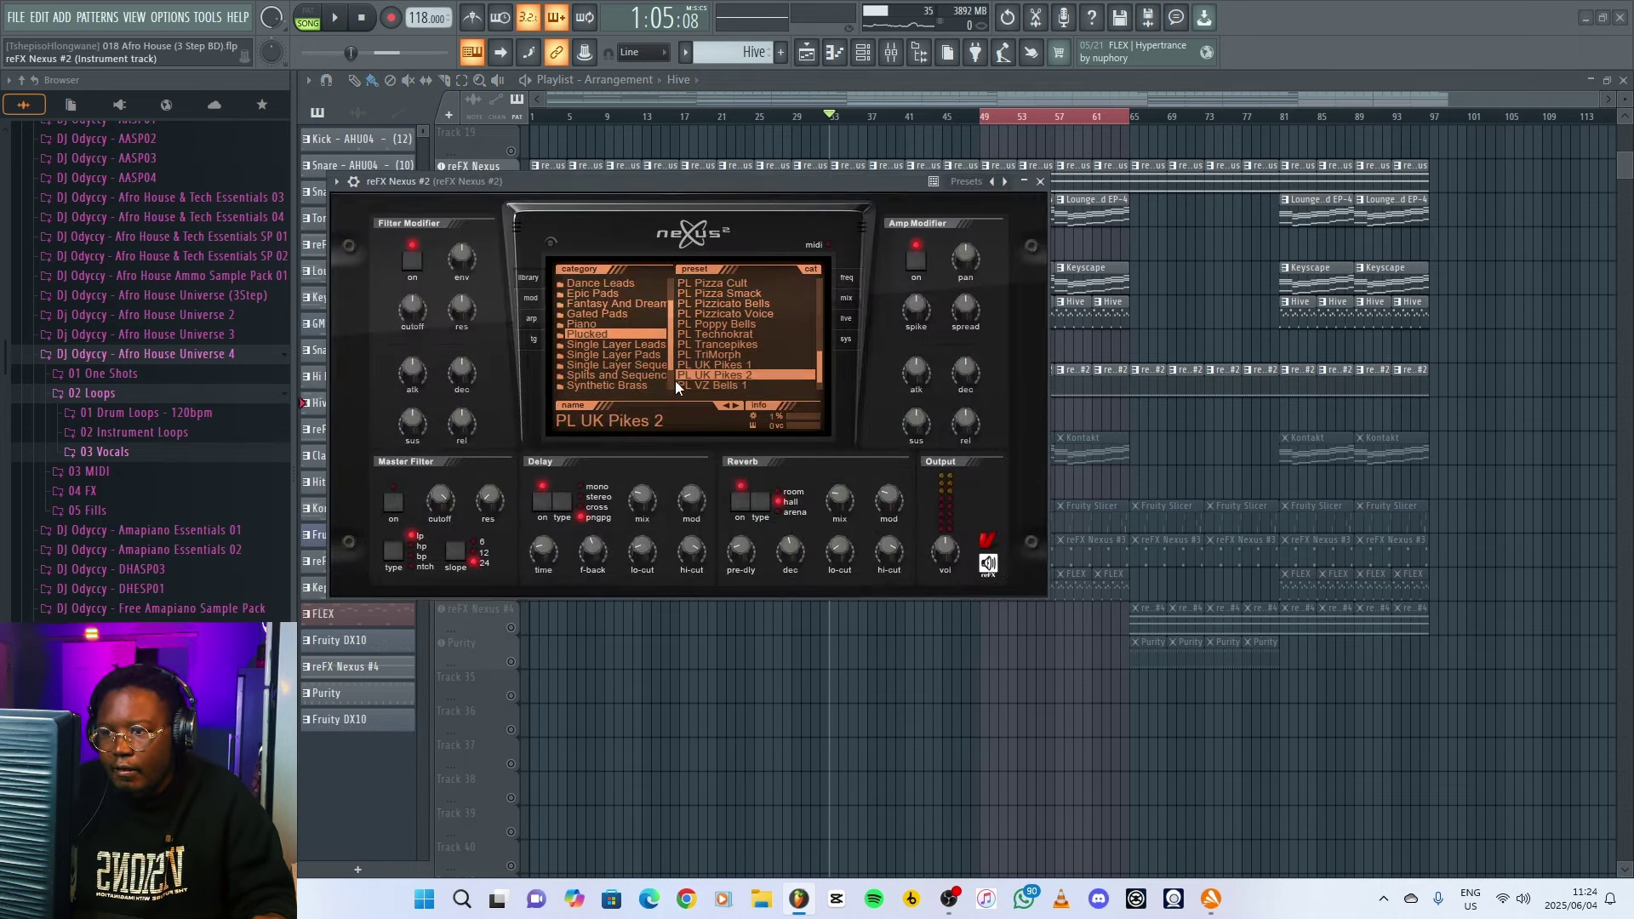
left_click(1042, 182)
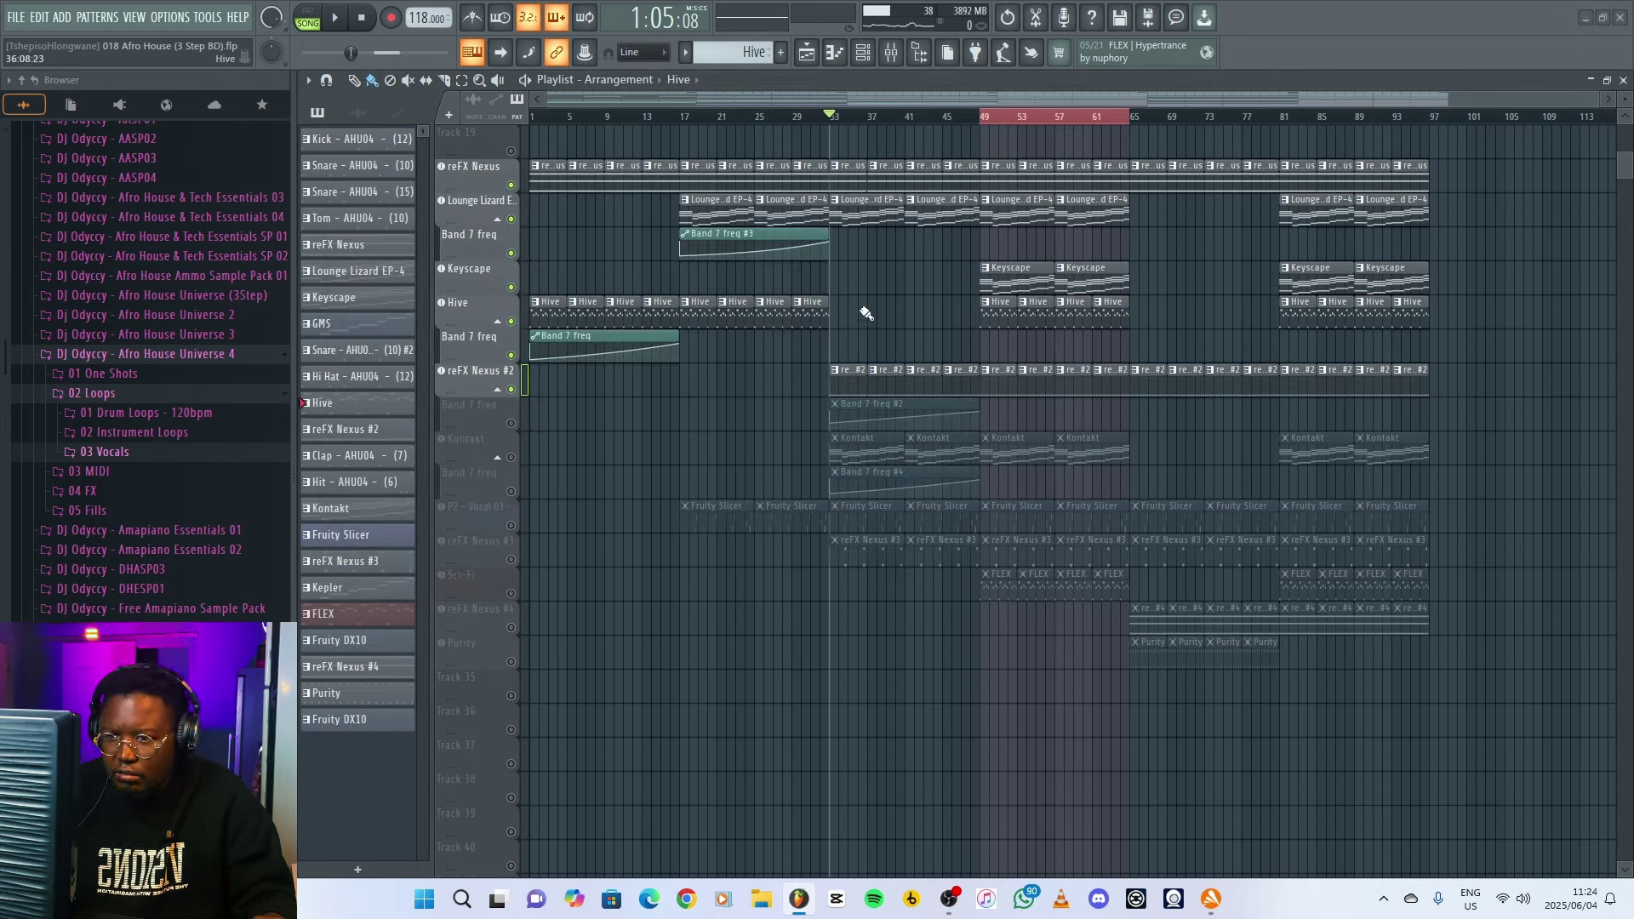
- View the reFX Nexus #2 notes in the piano roll while playing the arrangement from bar 33
double_click(855, 378)
key("space")
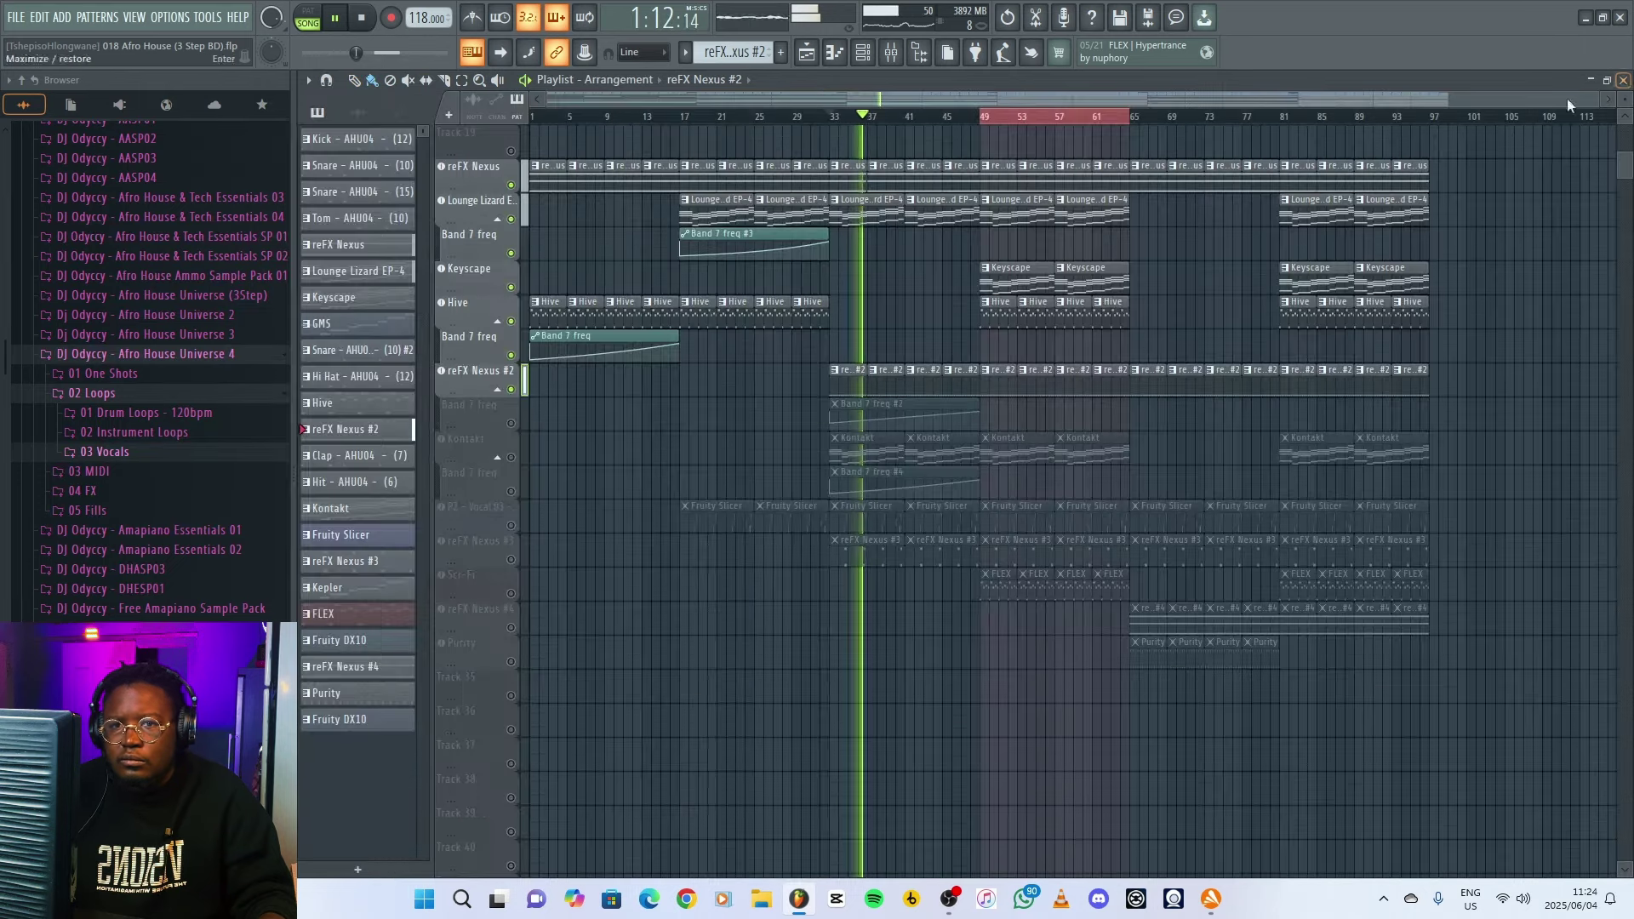
left_click(1625, 80)
key("space")
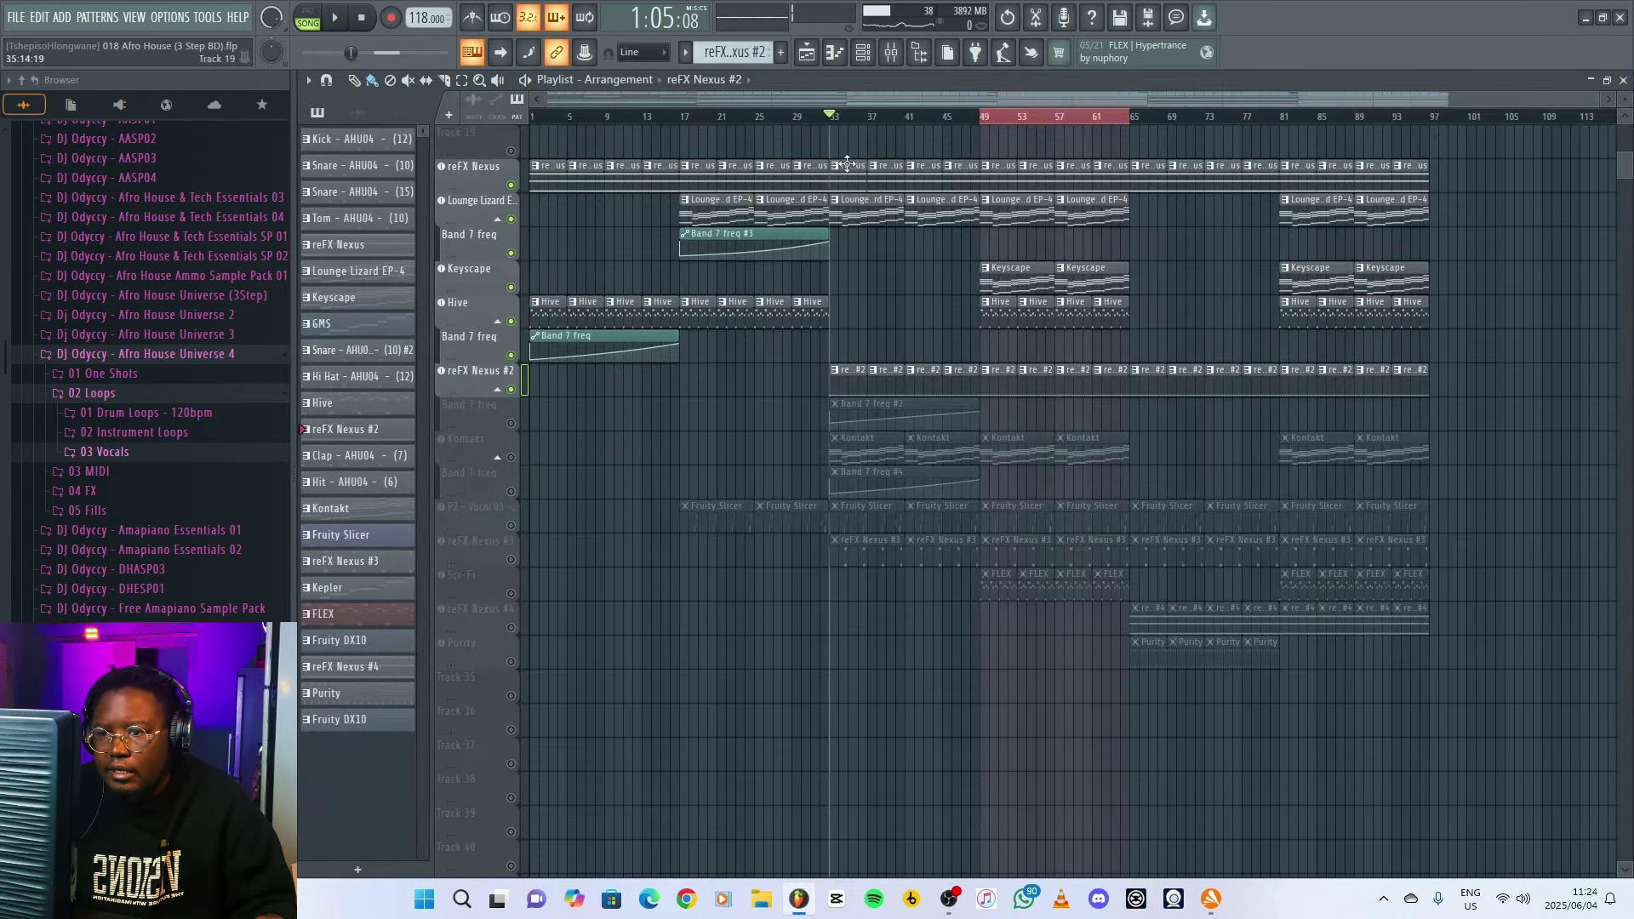
- Unmute reFX Nexus #2's Band 7 freq track and the Kontakt track, and inspect Kontakt's Cello Ensemble instrument
left_click(511, 423)
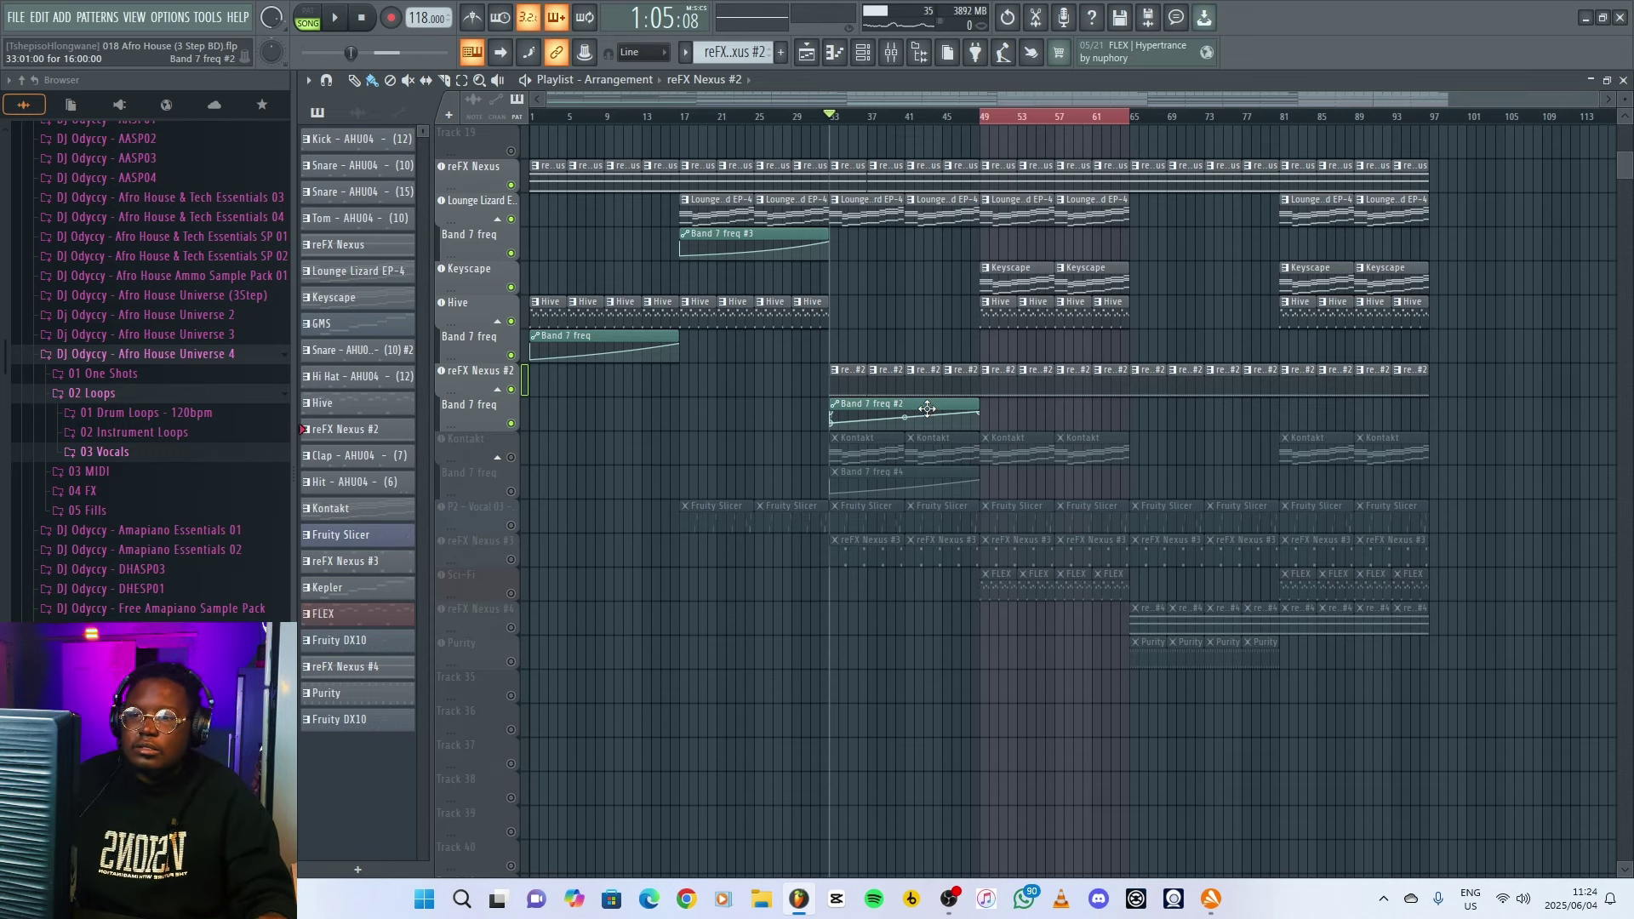
left_click(512, 457)
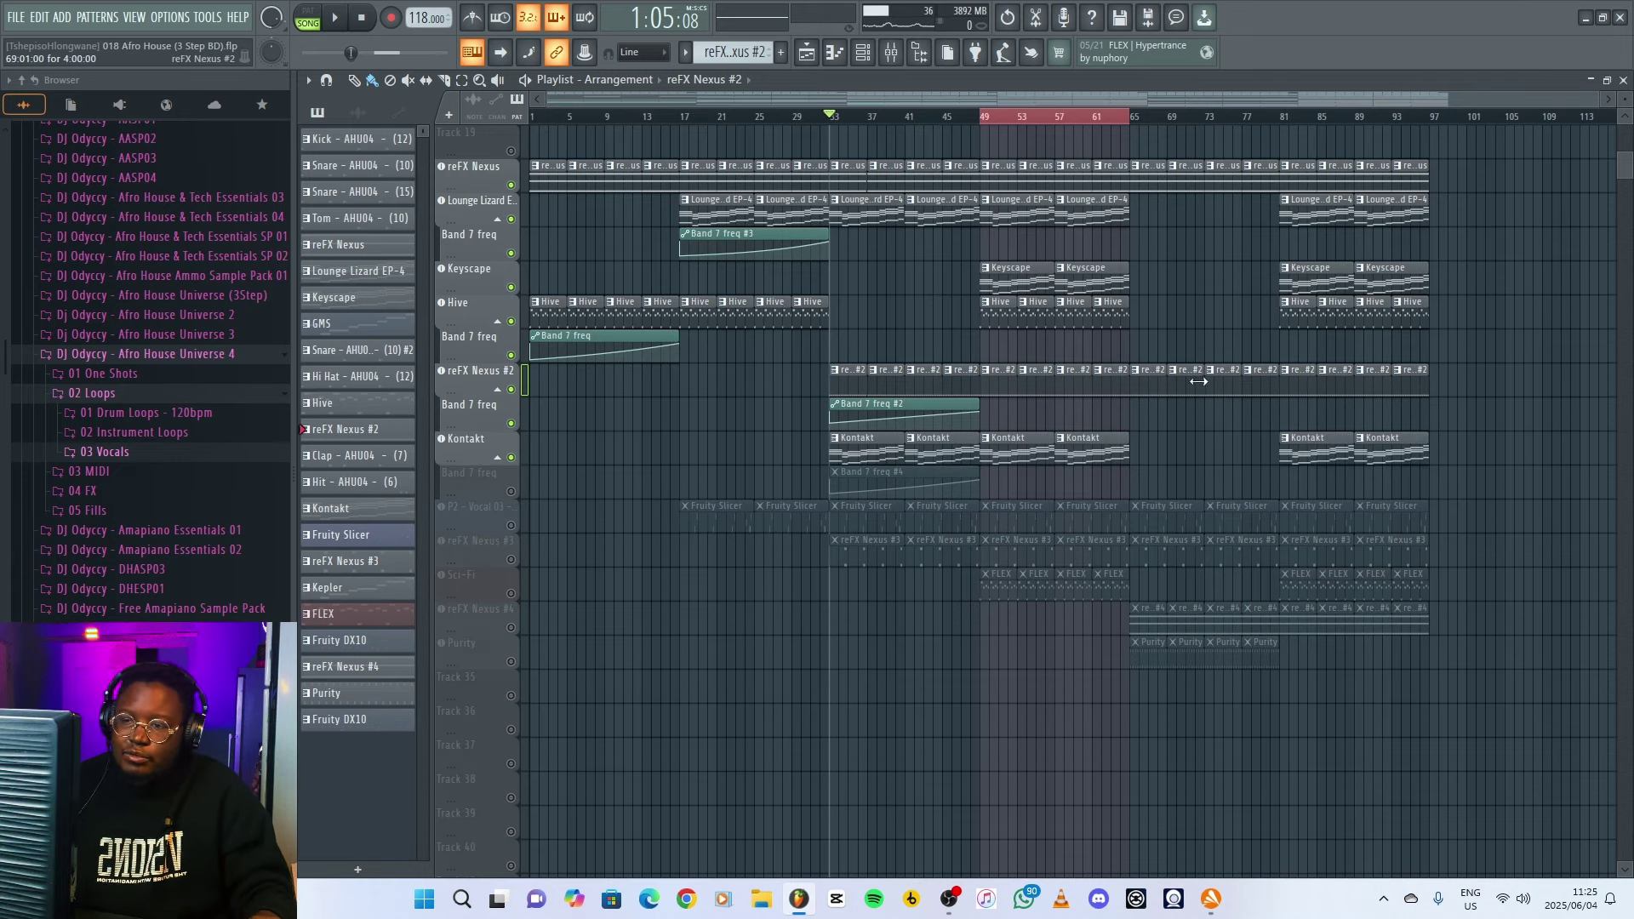
left_click(497, 442)
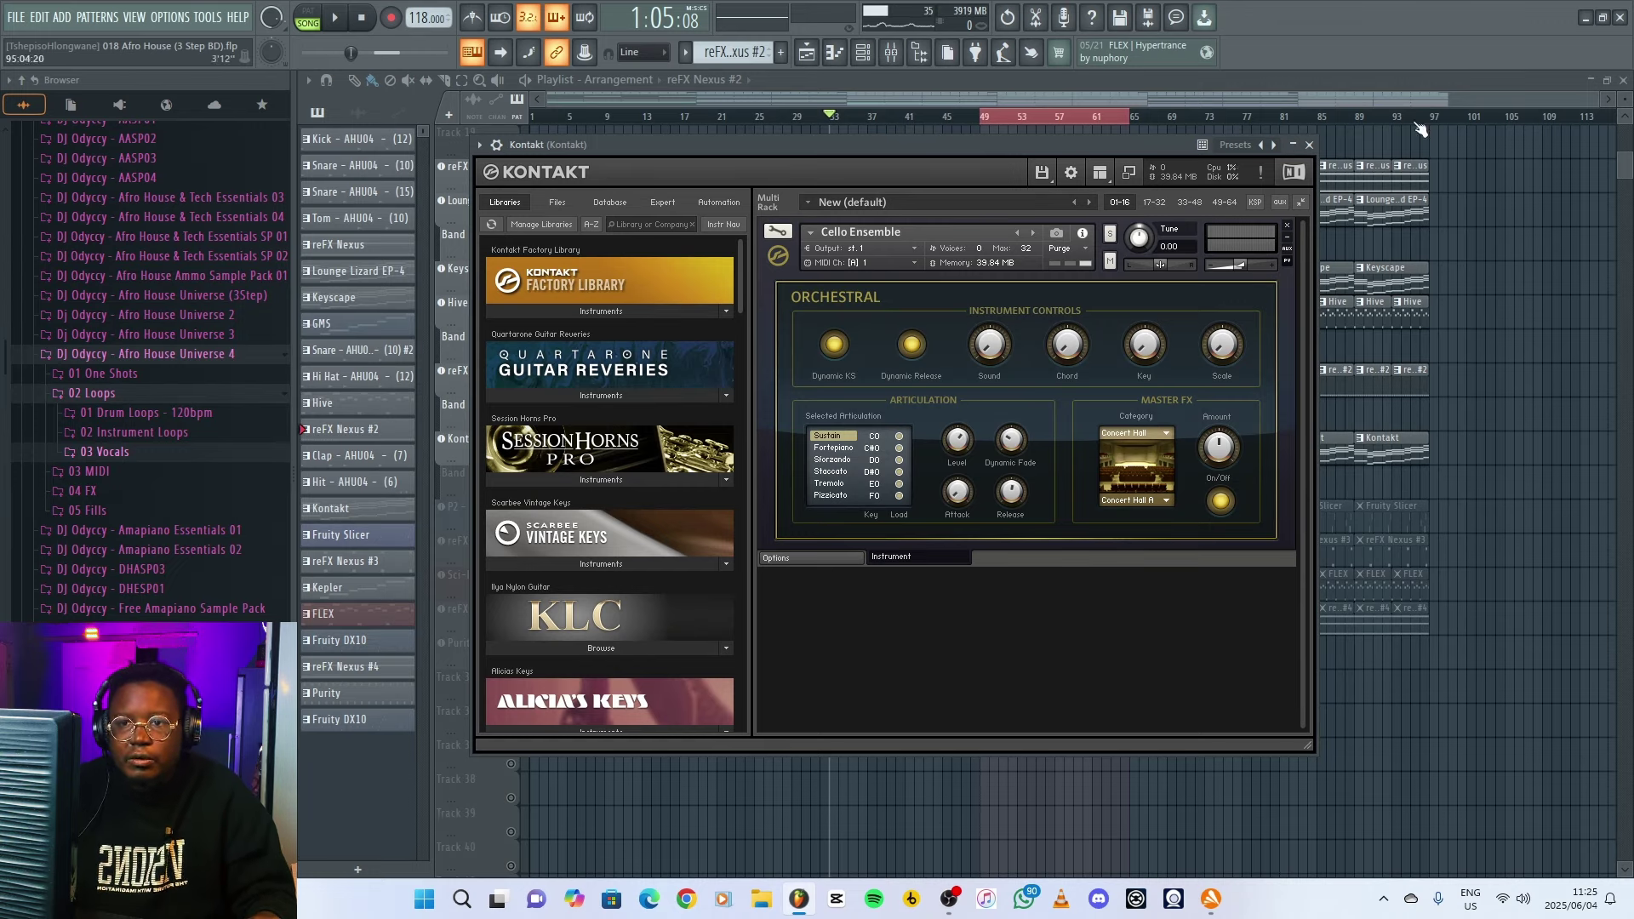
left_click(1311, 145)
- Play the Kontakt part from bar 33, and unmute its Band 7 freq track to audition the filtered part from bar 37
key("space")
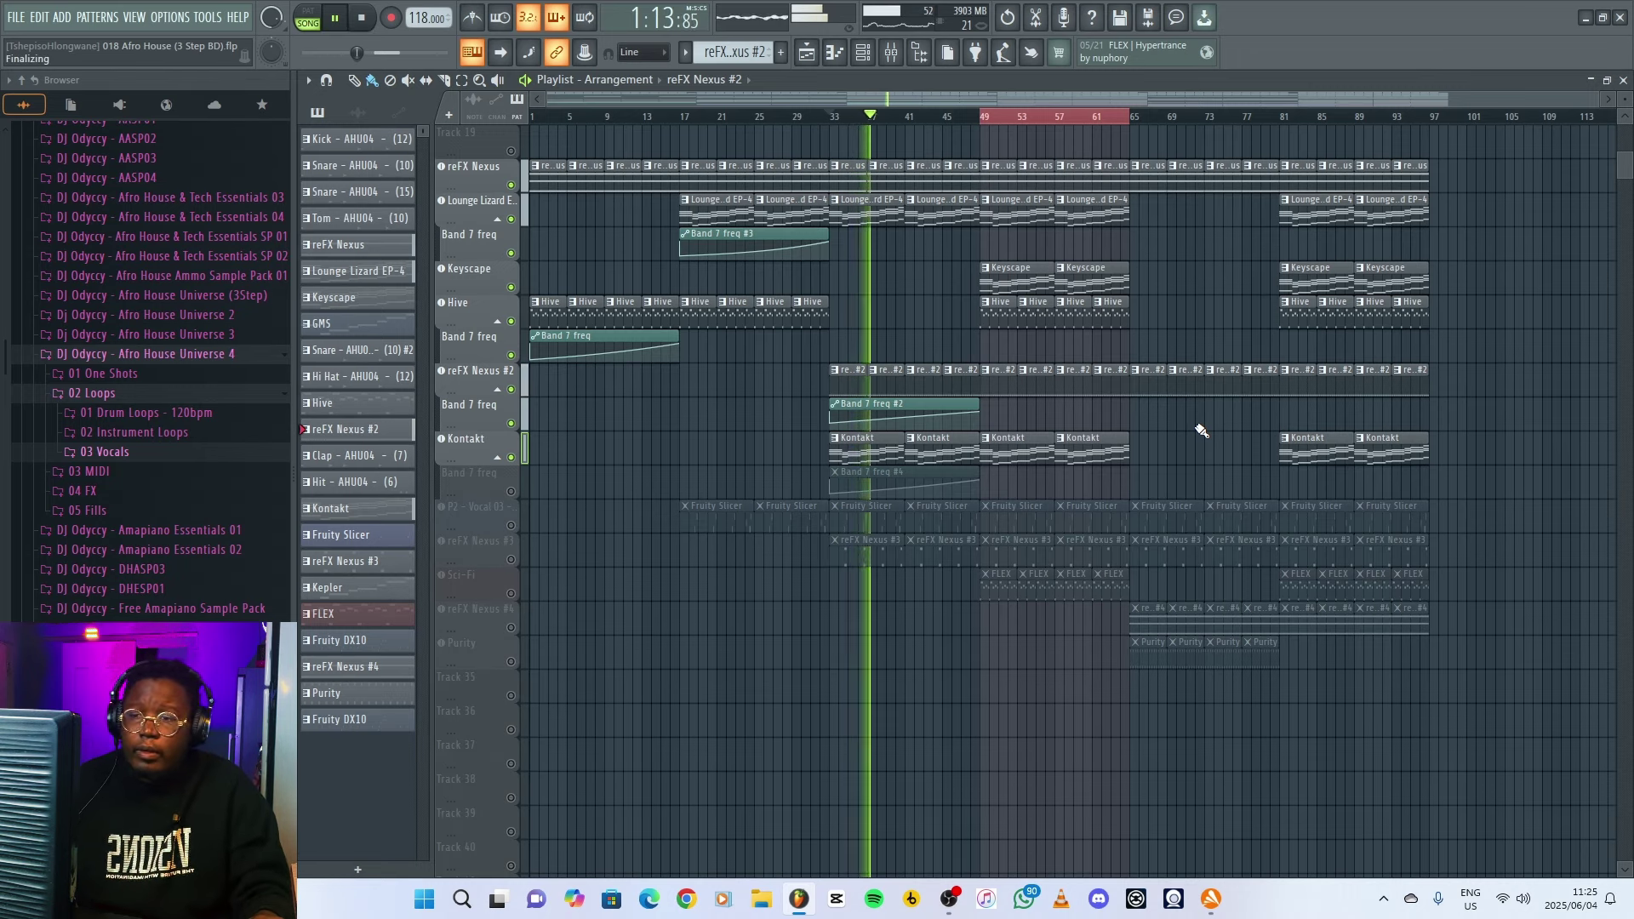
key("space")
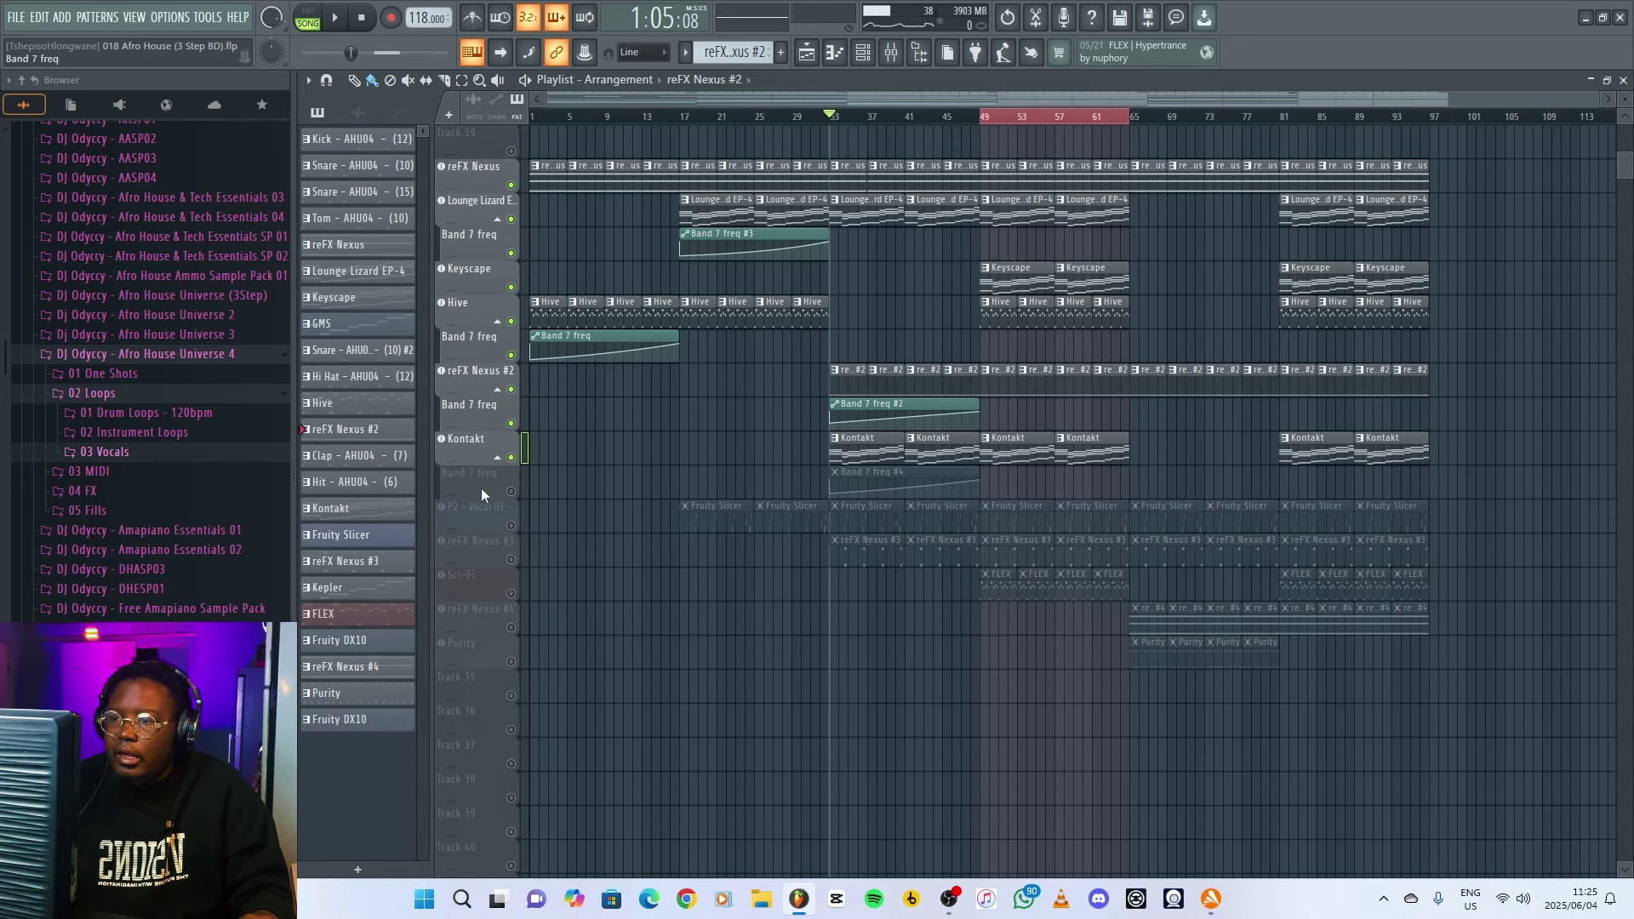
left_click(512, 492)
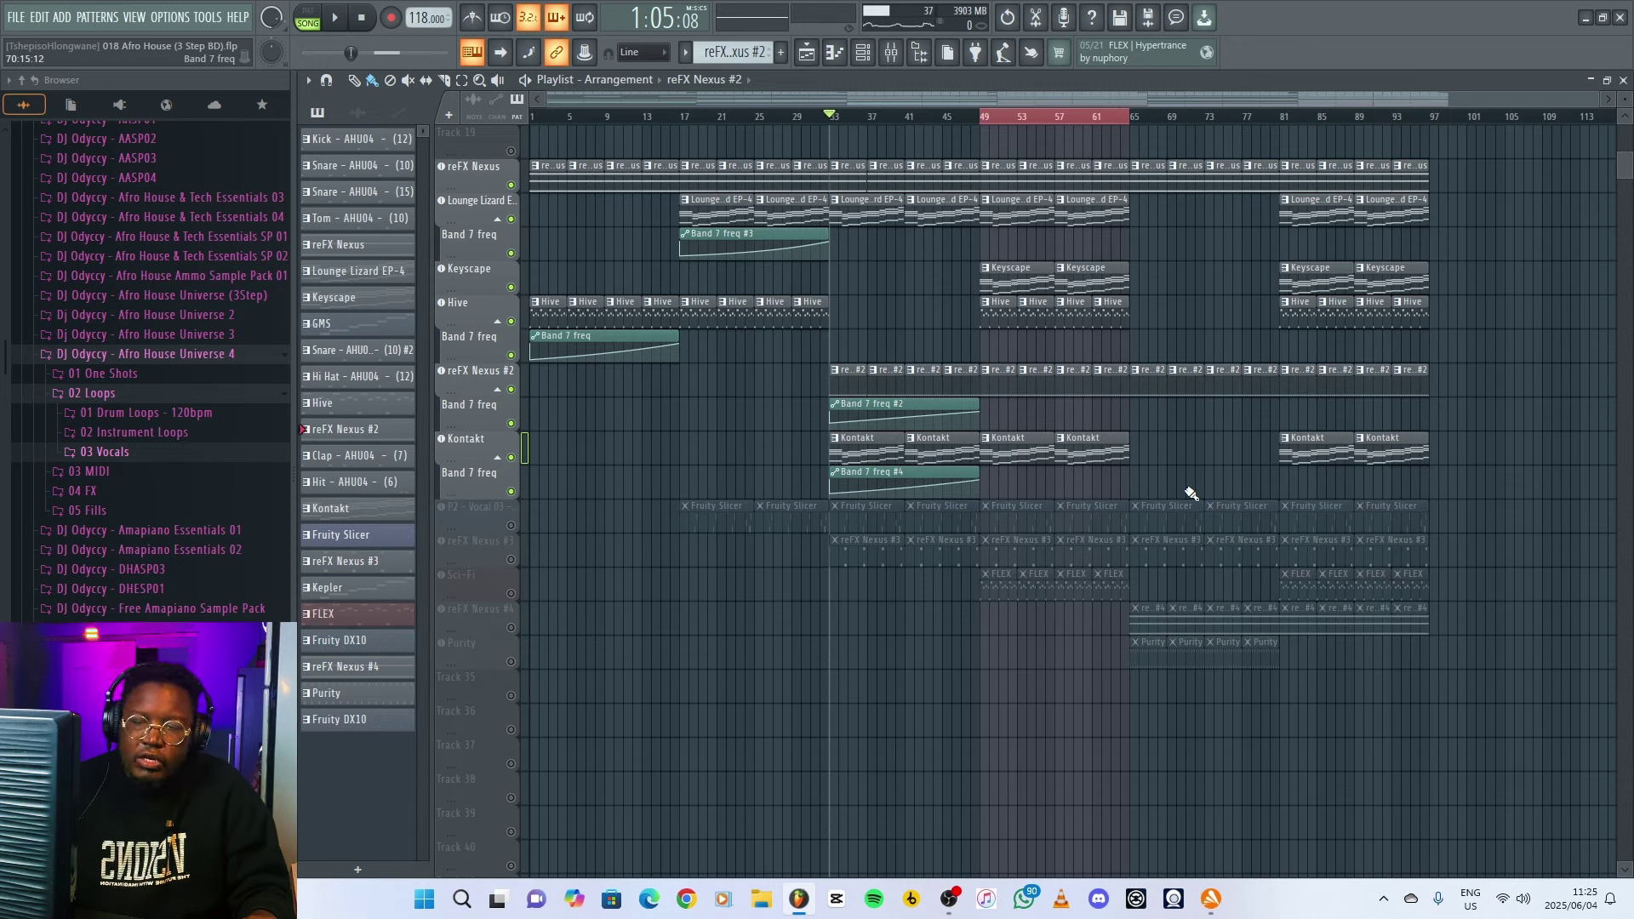
left_click(873, 119)
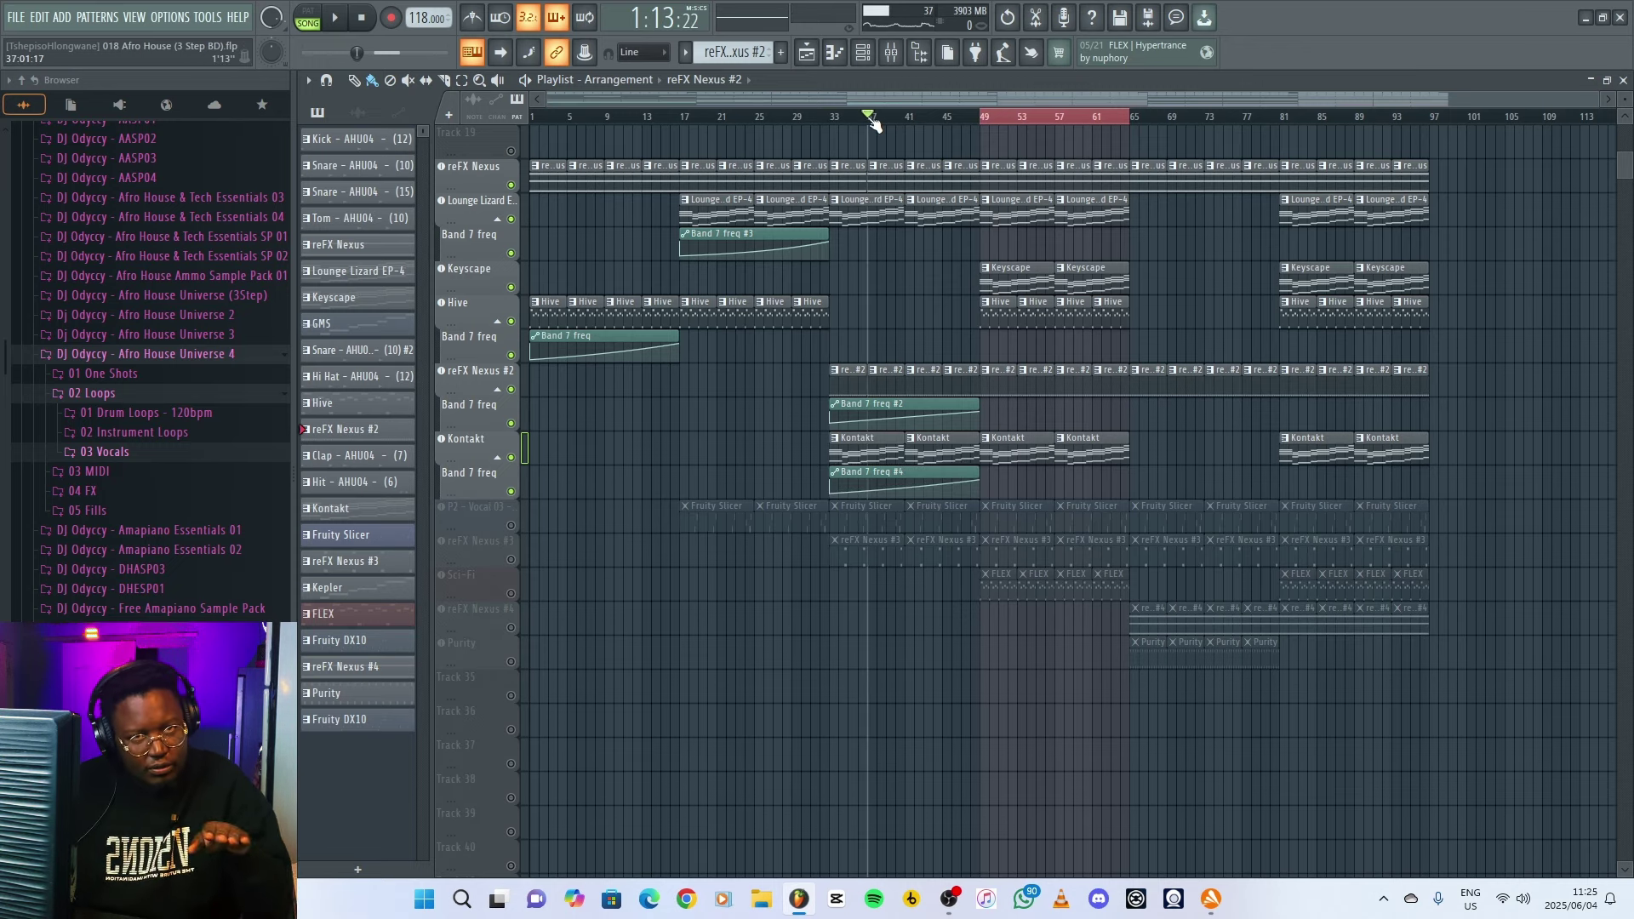
key("space")
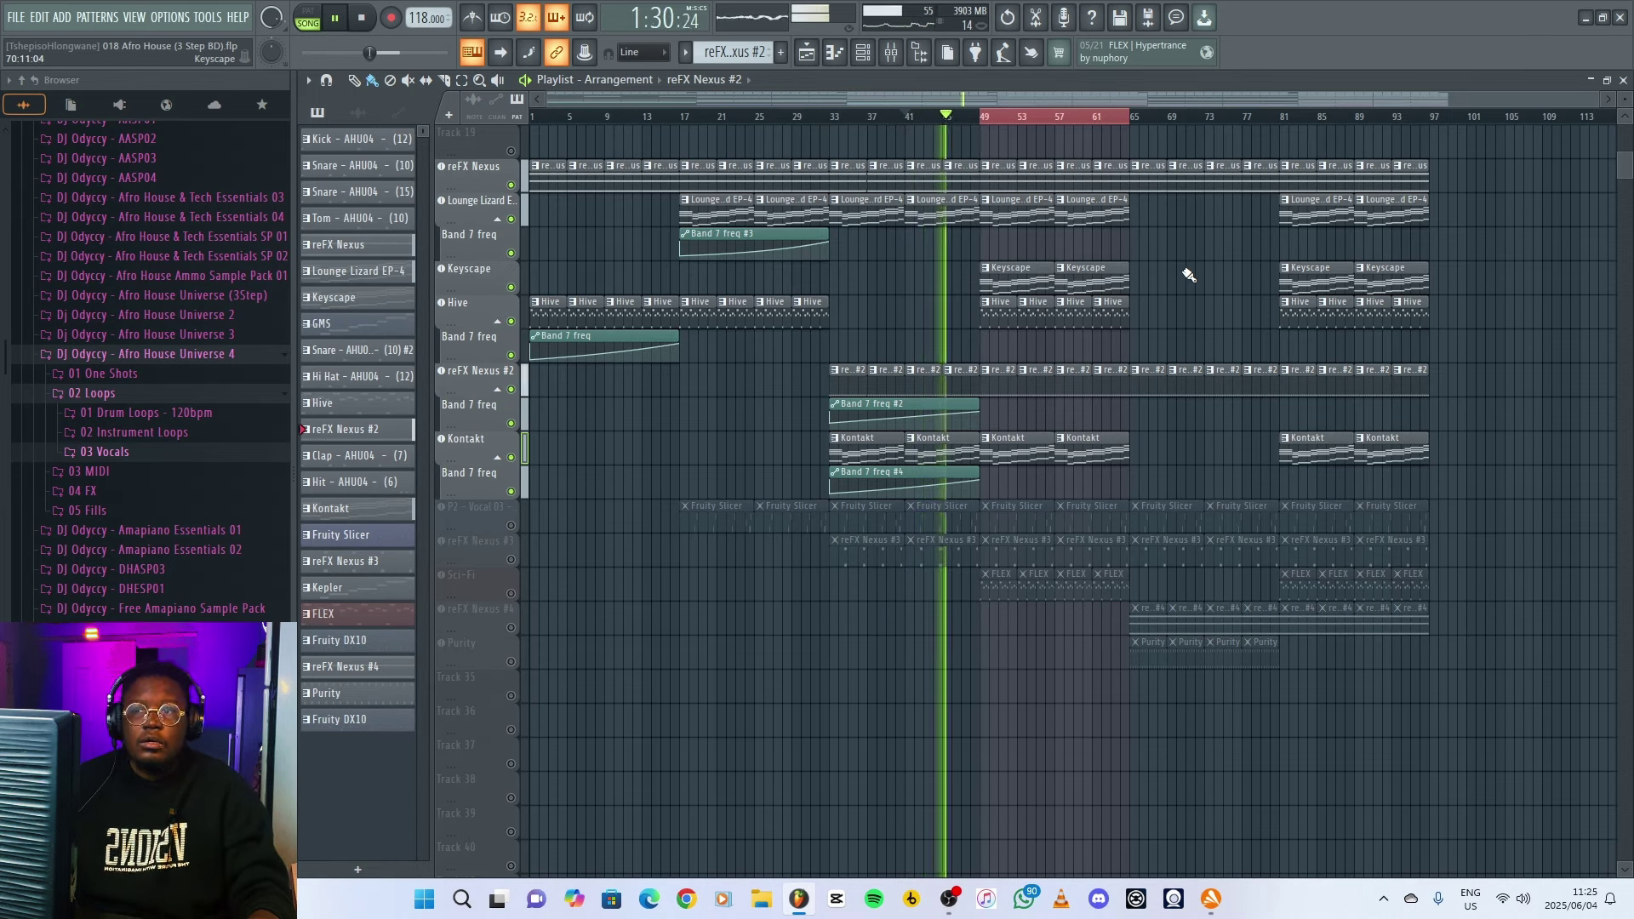
key("space")
- Unmute the P2 - Vocal 03 track and inspect its vocal slices in Fruity Slicer while playing from around bar 41
left_click(511, 525)
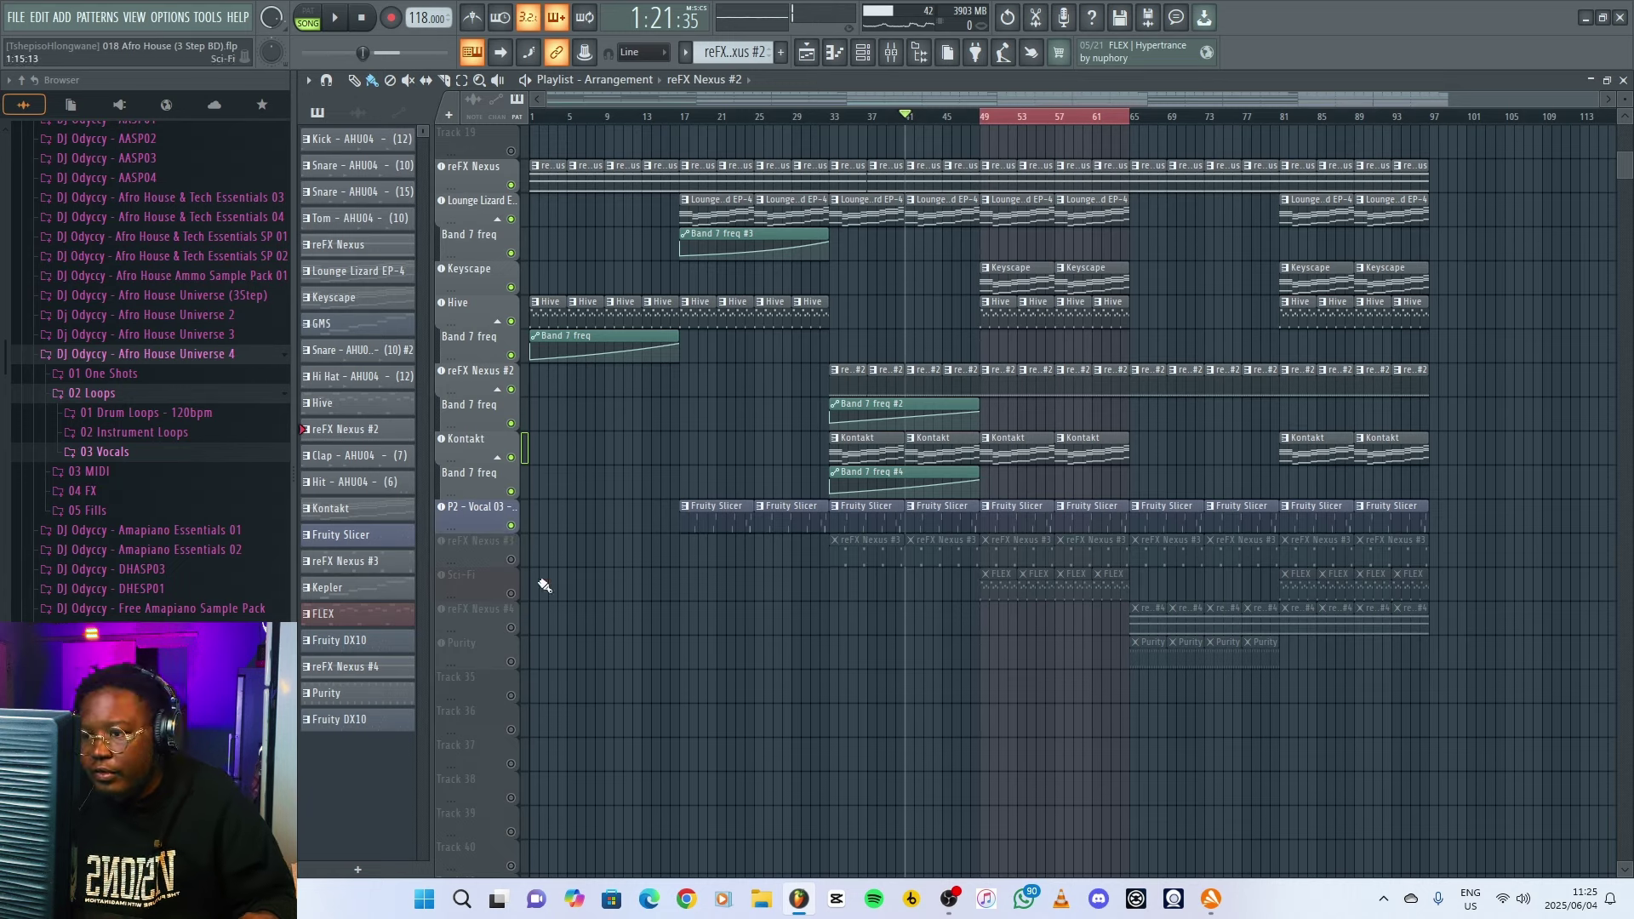
left_click(478, 507)
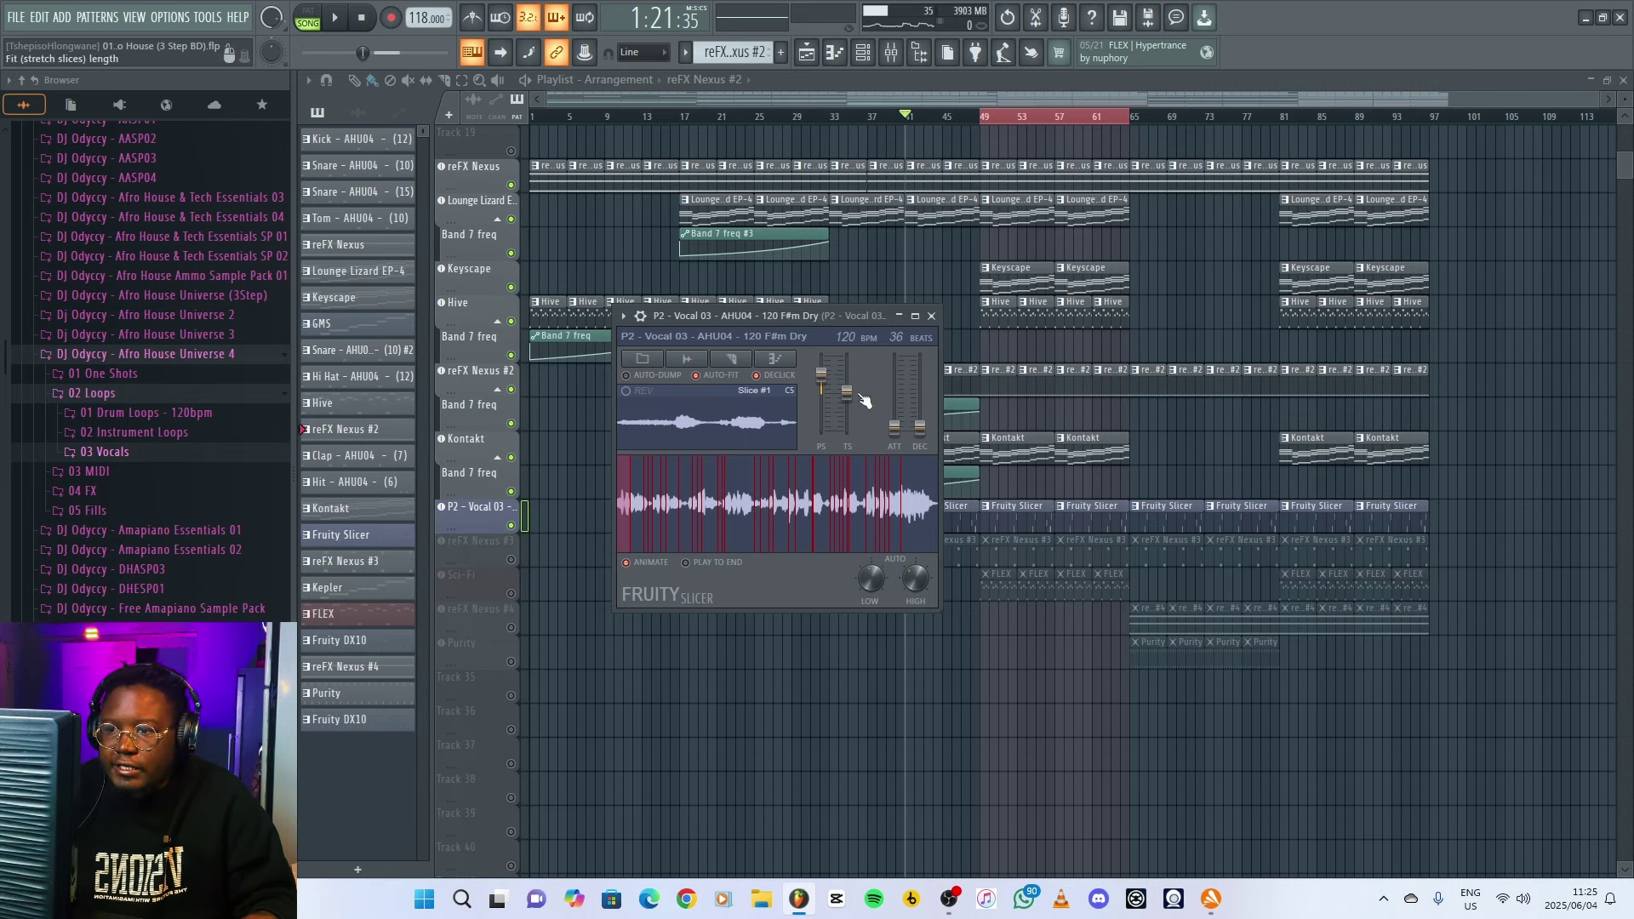
key("space")
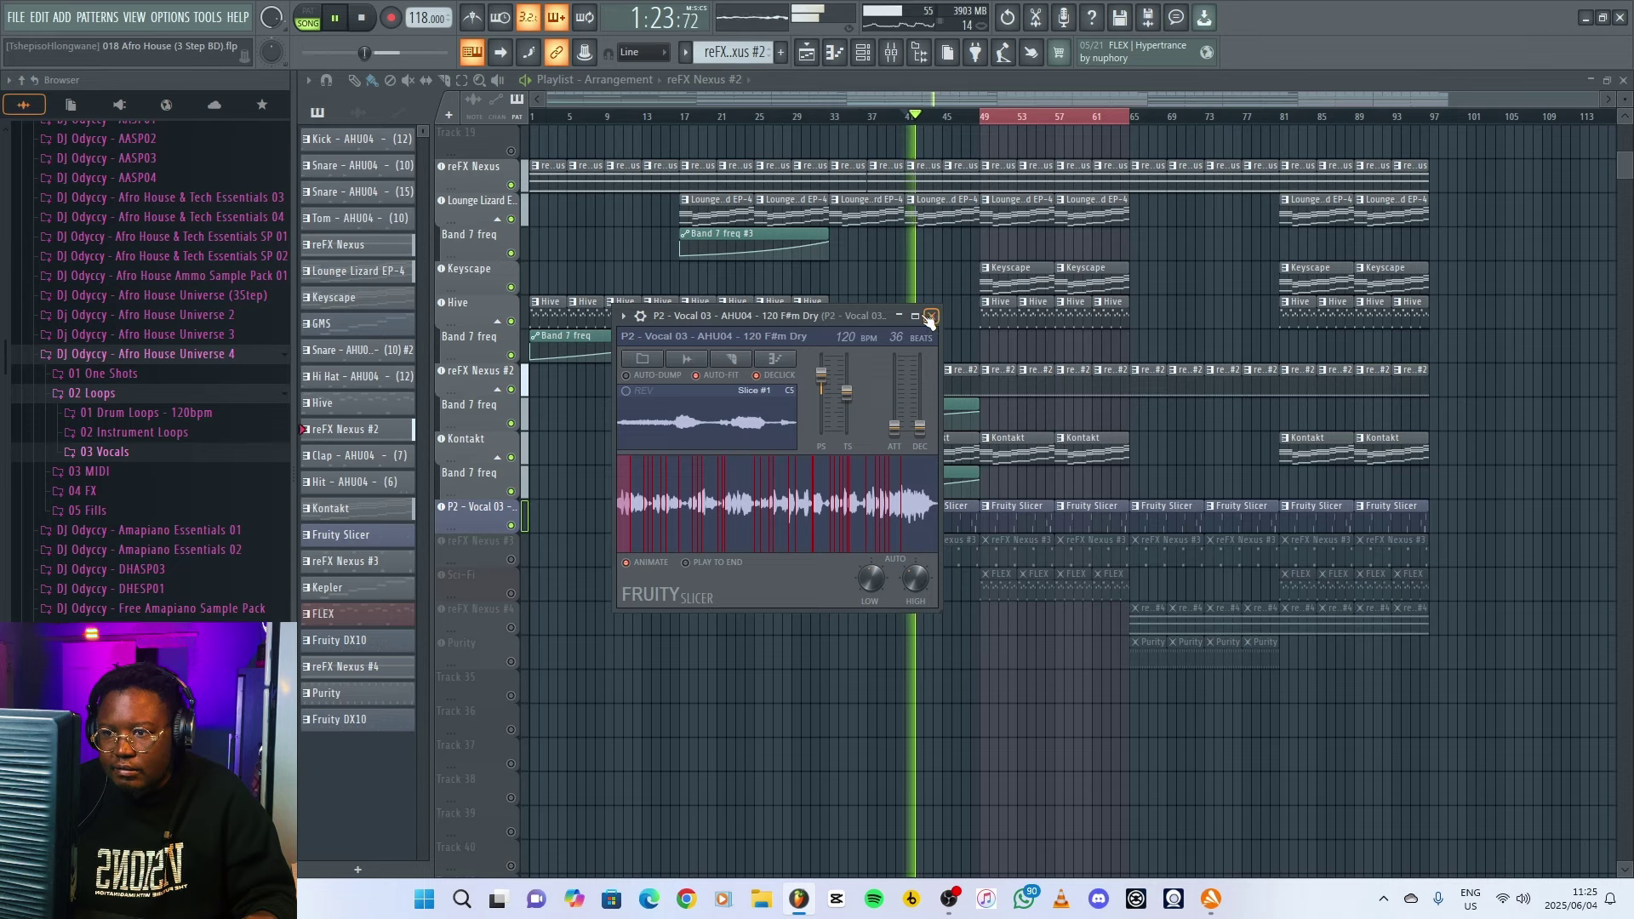
left_click_drag(846, 313, 829, 443)
left_click(916, 442)
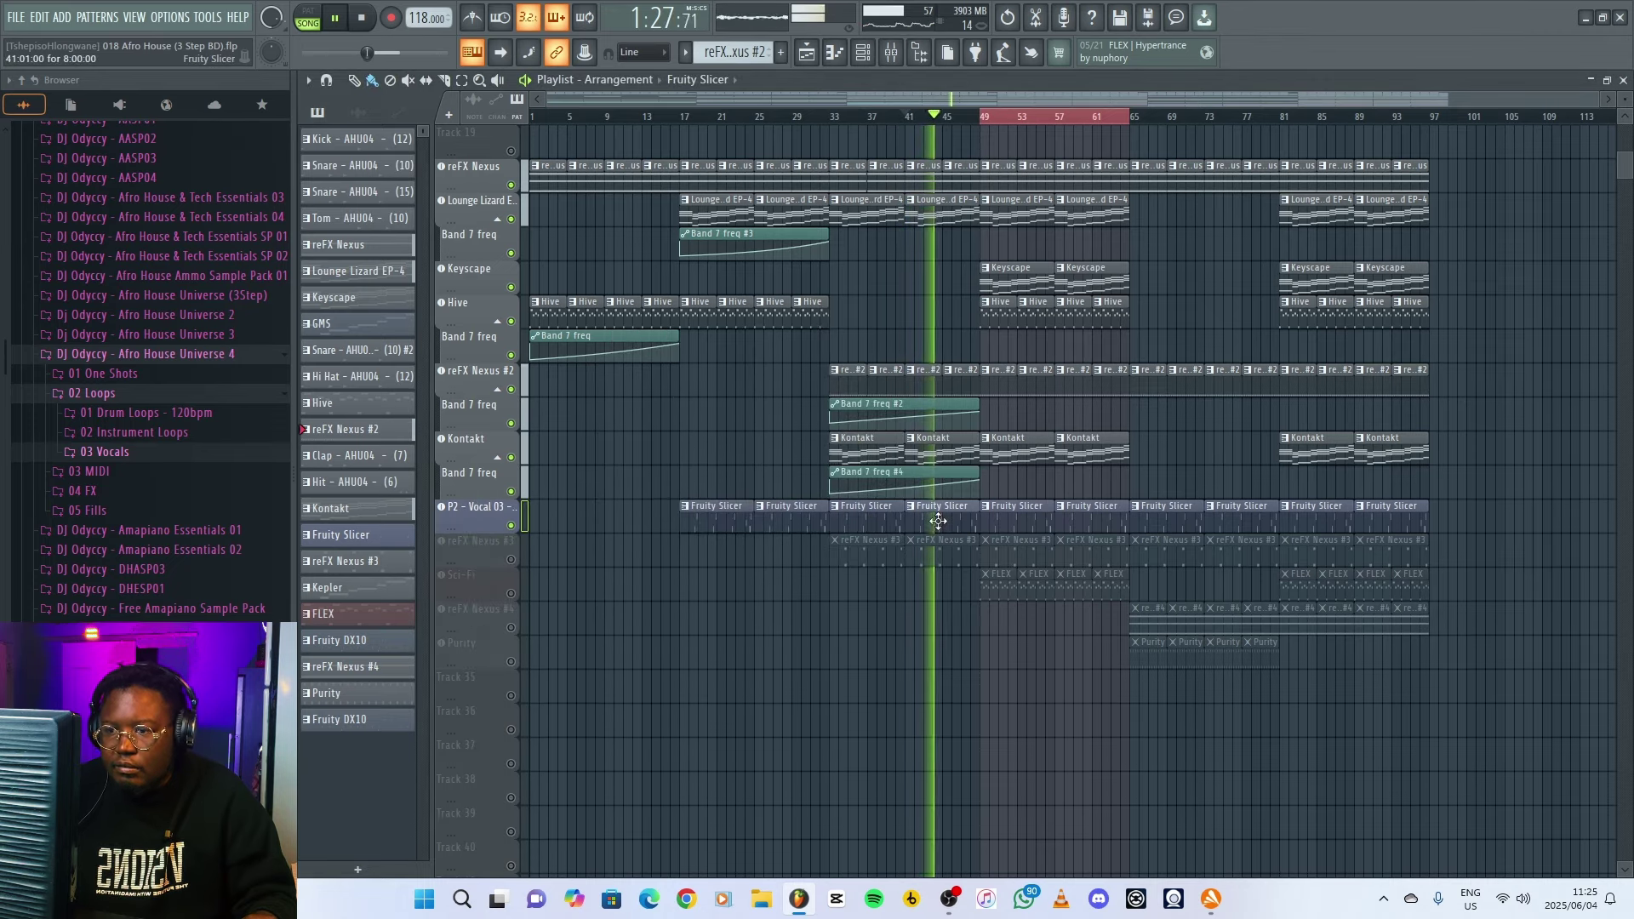
- View the vocal slice notes of the Fruity Slicer pattern in the piano roll, and stop playback
double_click(921, 509)
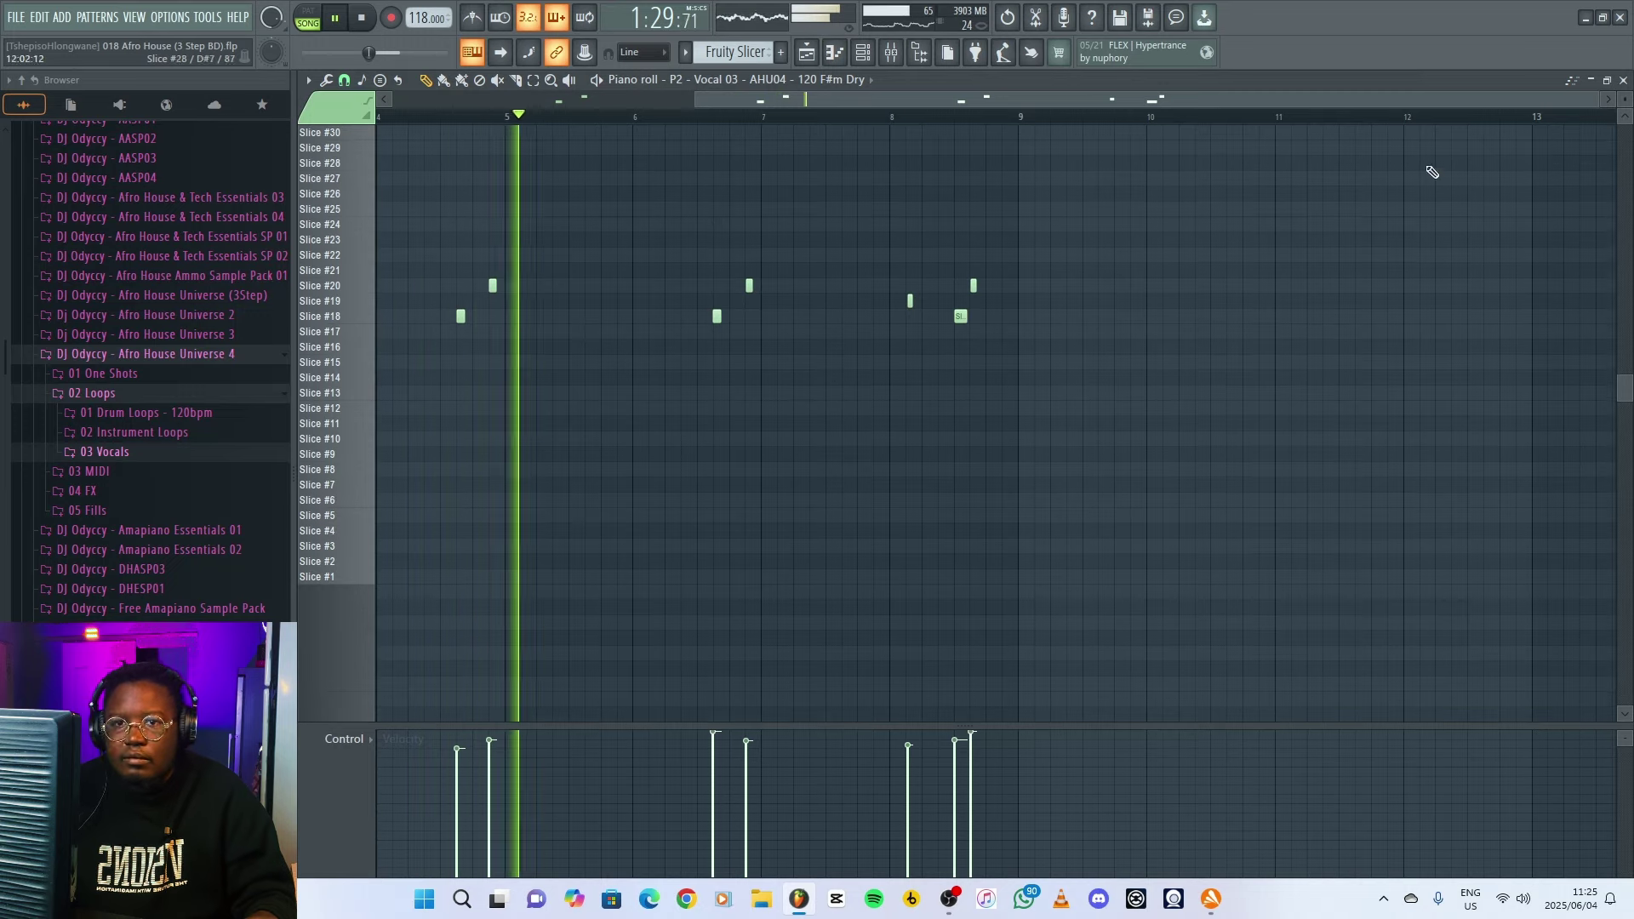
left_click(1623, 80)
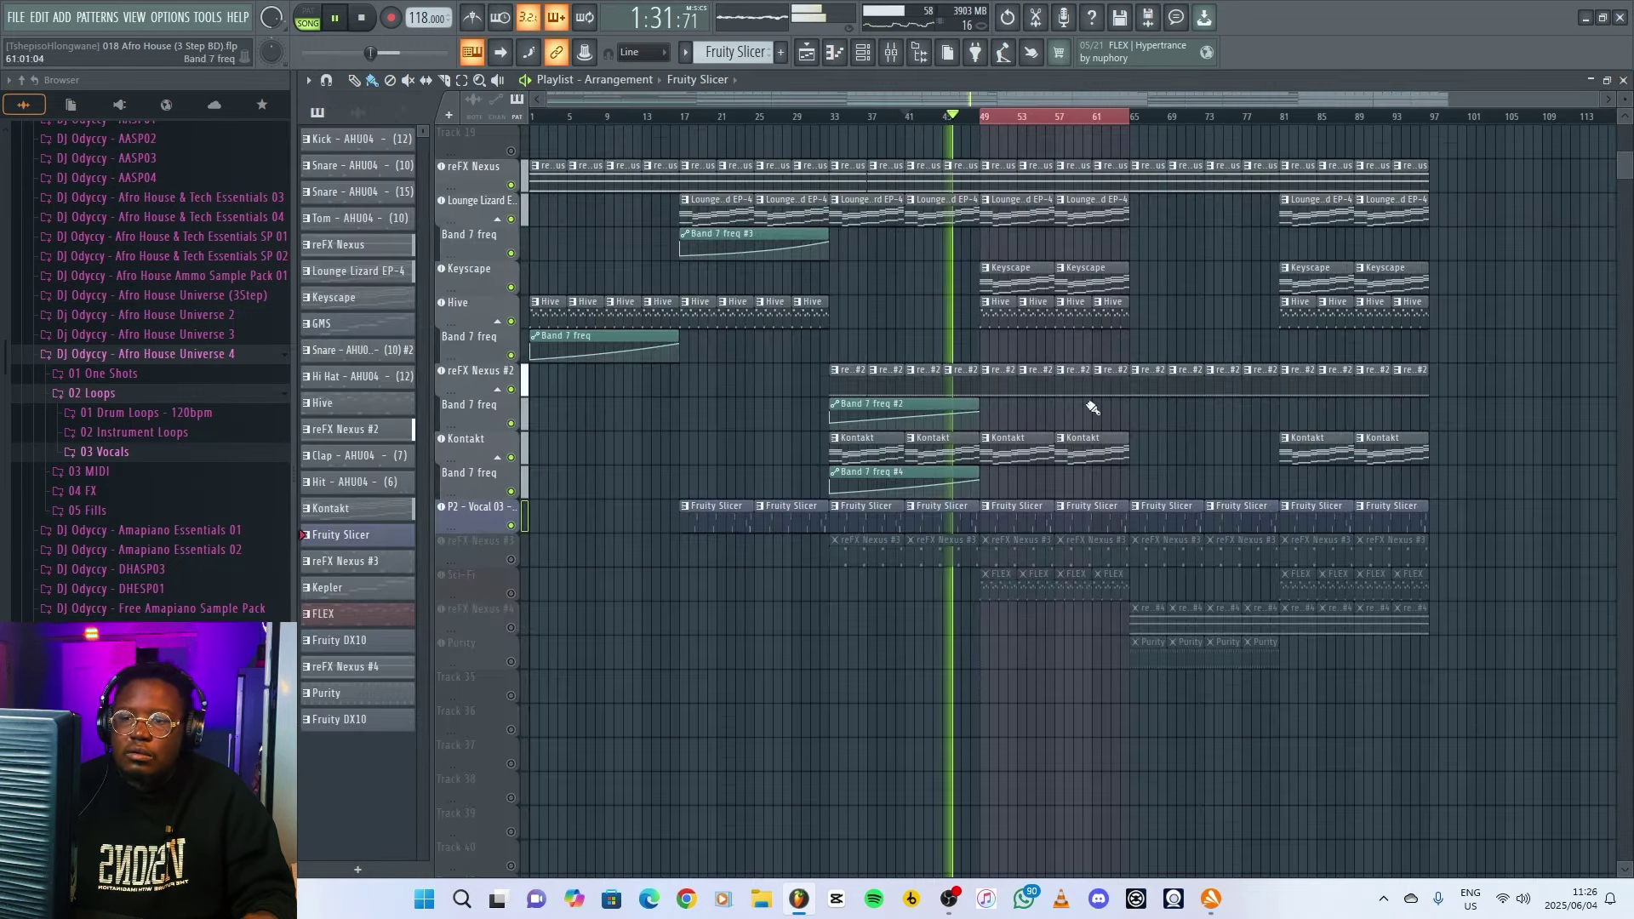
key("space")
- Unmute the reFX Nexus #3 track and inspect its LD Buzz Me! instrument preset
left_click(511, 560)
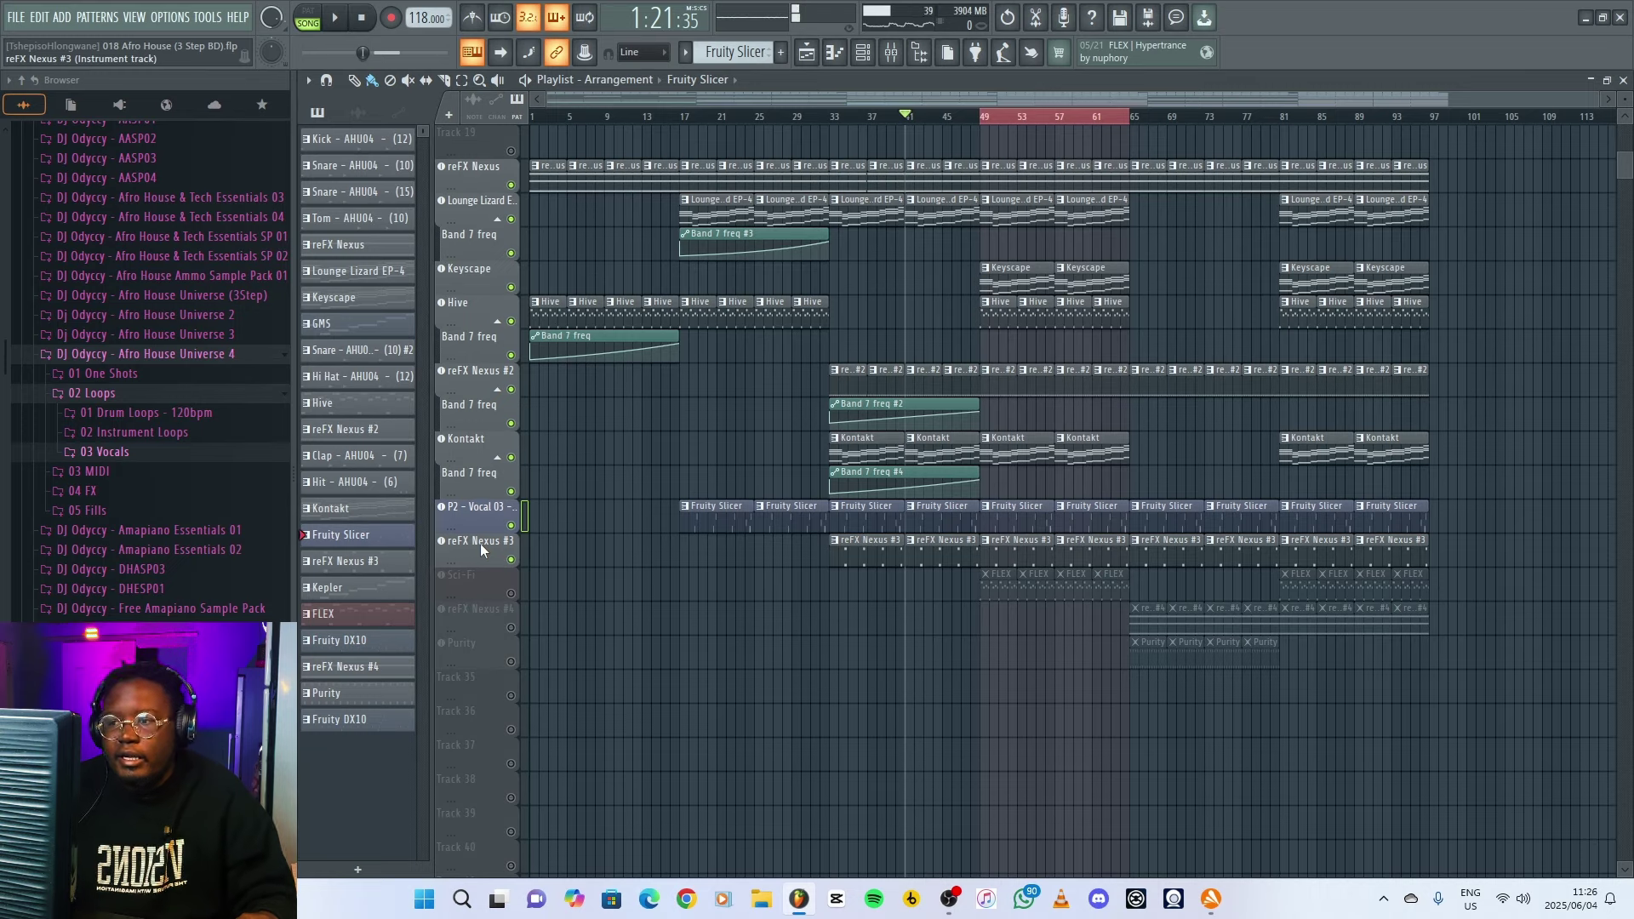
left_click(480, 543)
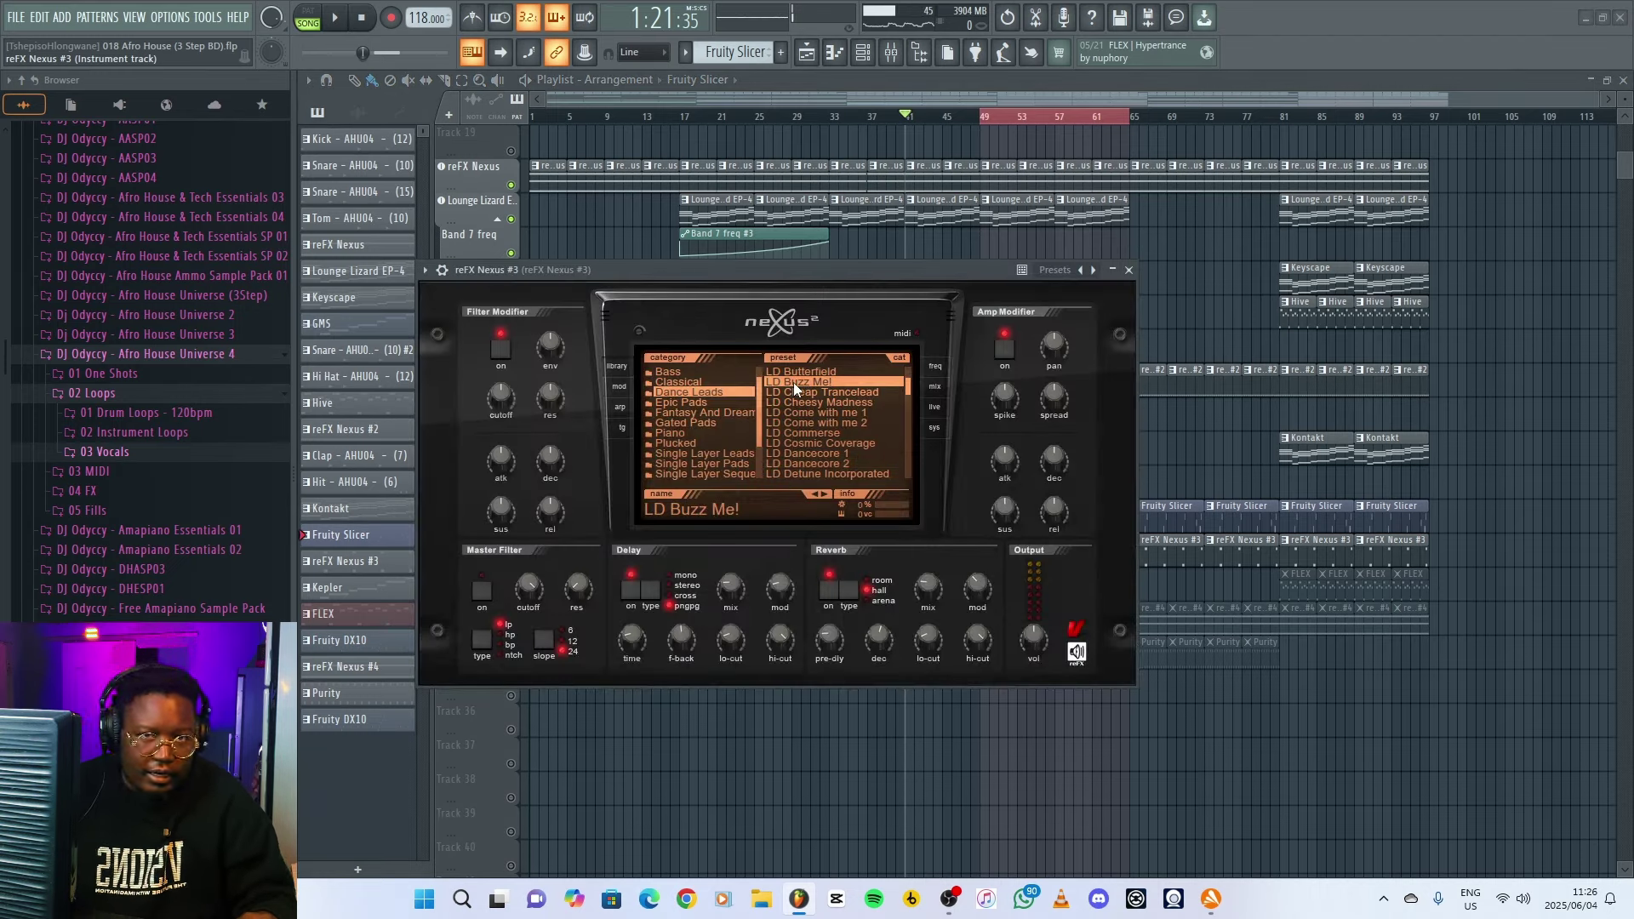
left_click(1129, 271)
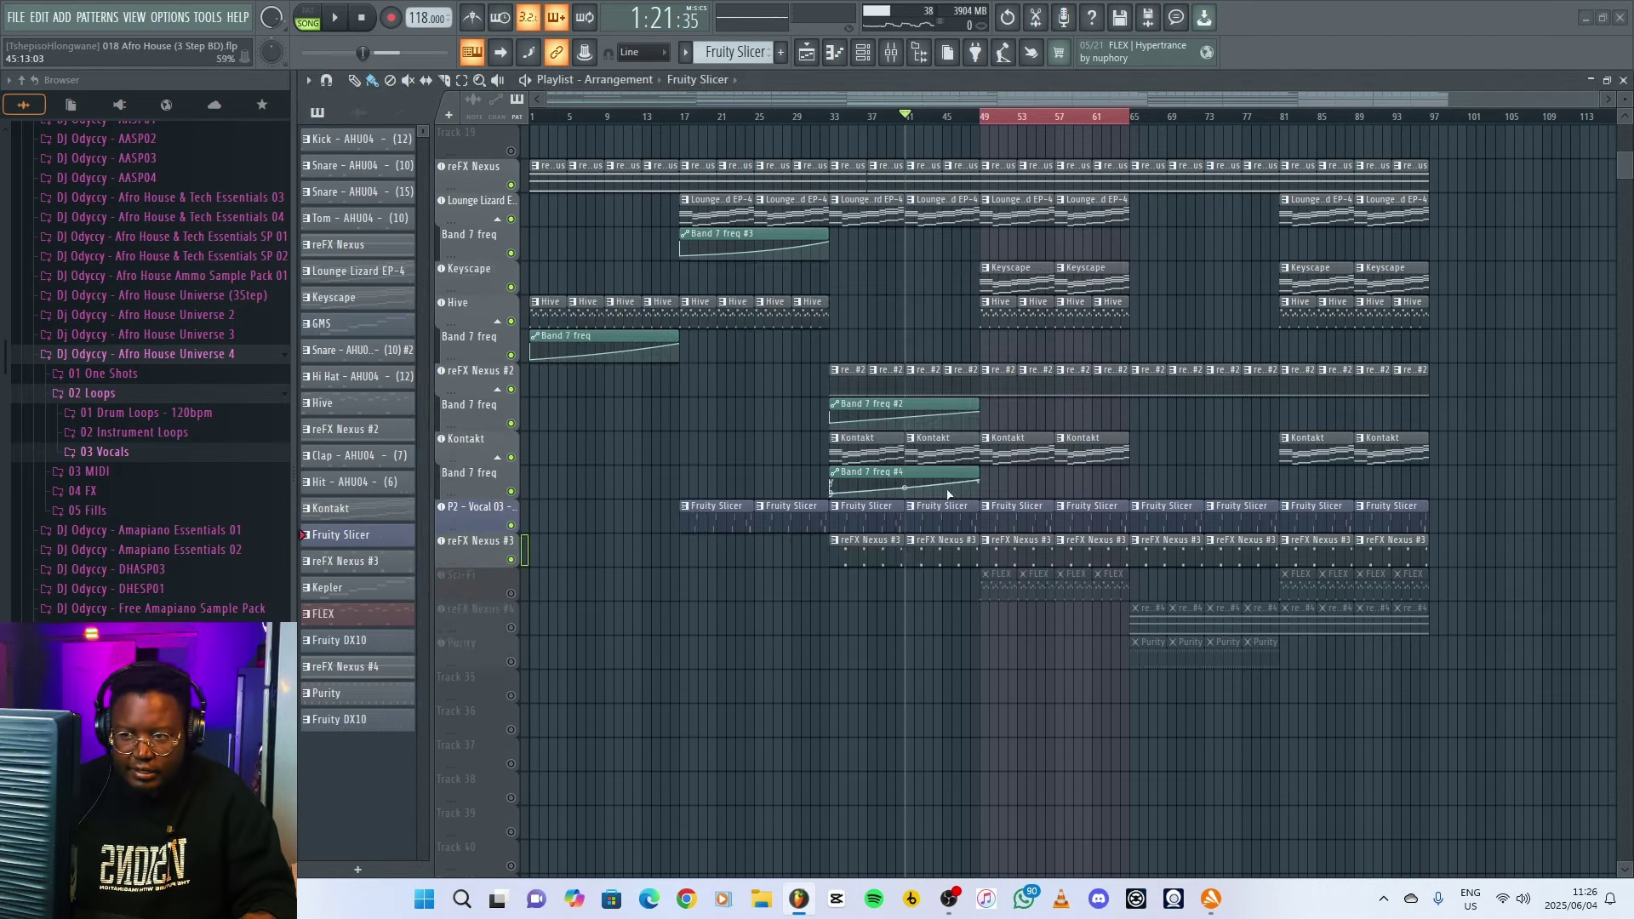
- View the reFX Nexus #3 pattern's notes in the piano roll while playing from around bar 41
double_click(941, 554)
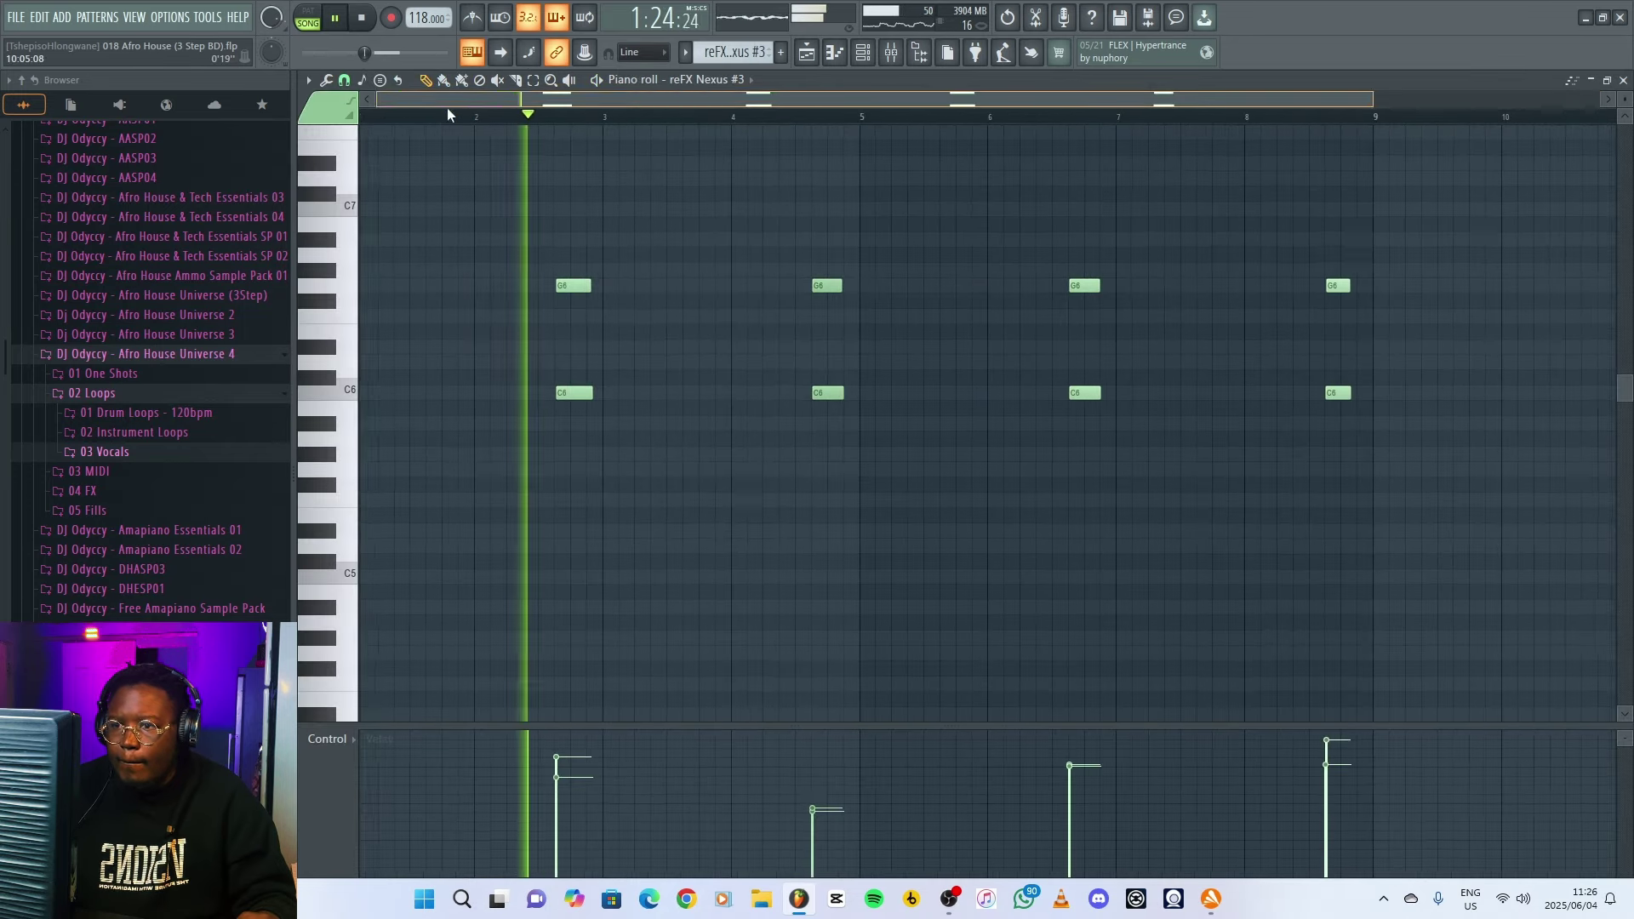
left_click_drag(1413, 492, 1372, 286)
right_click(1473, 292)
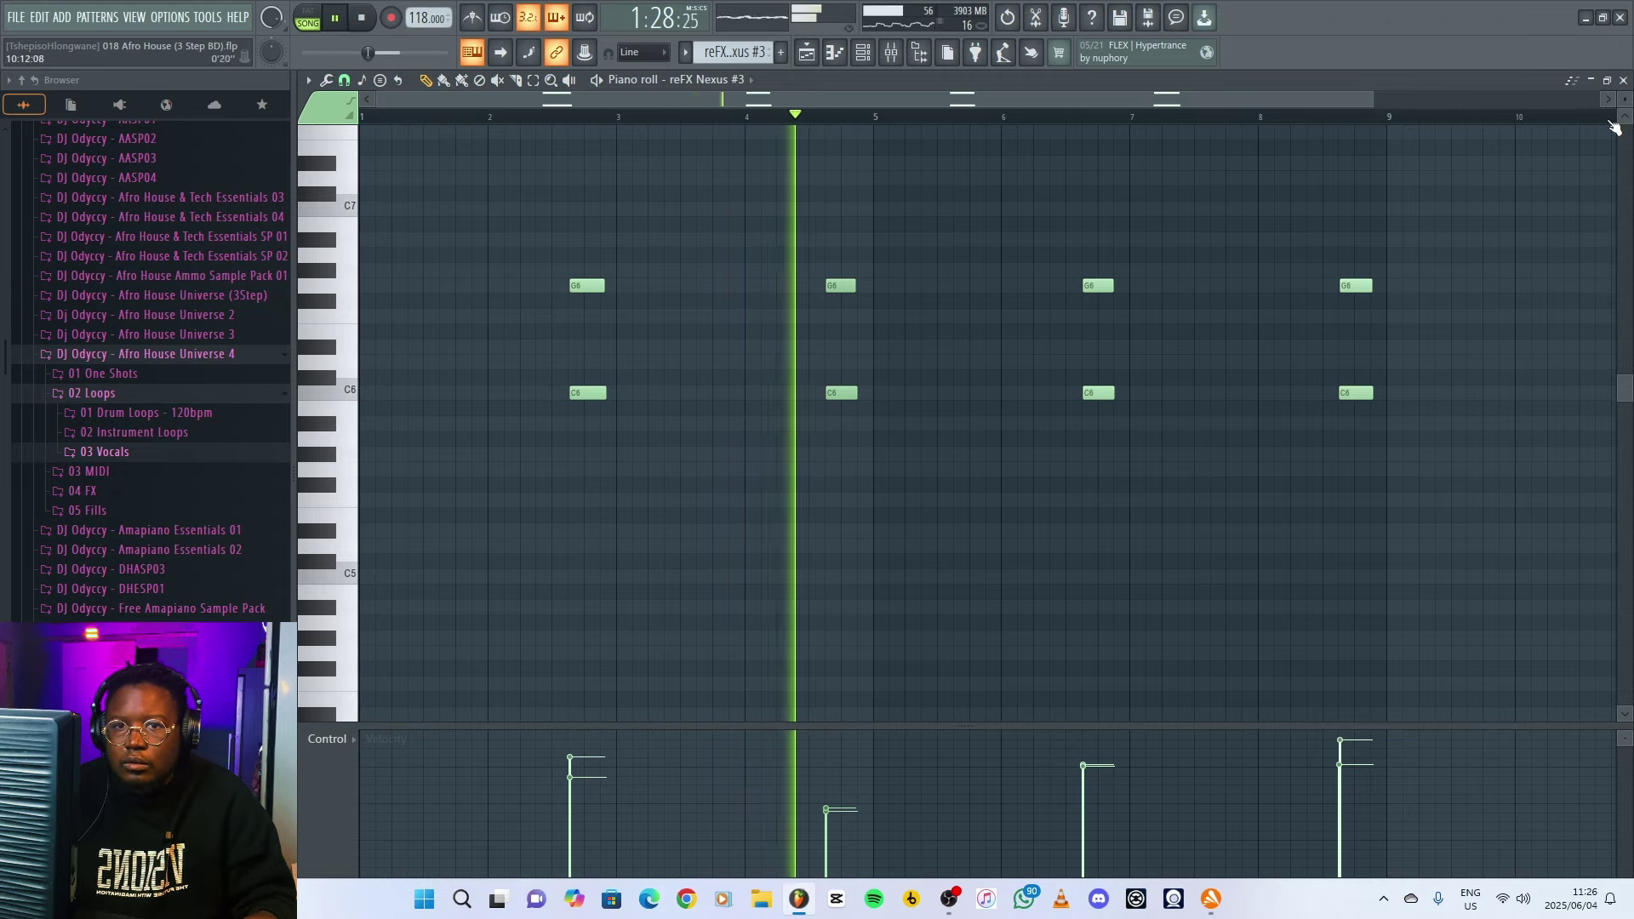
left_click(1623, 80)
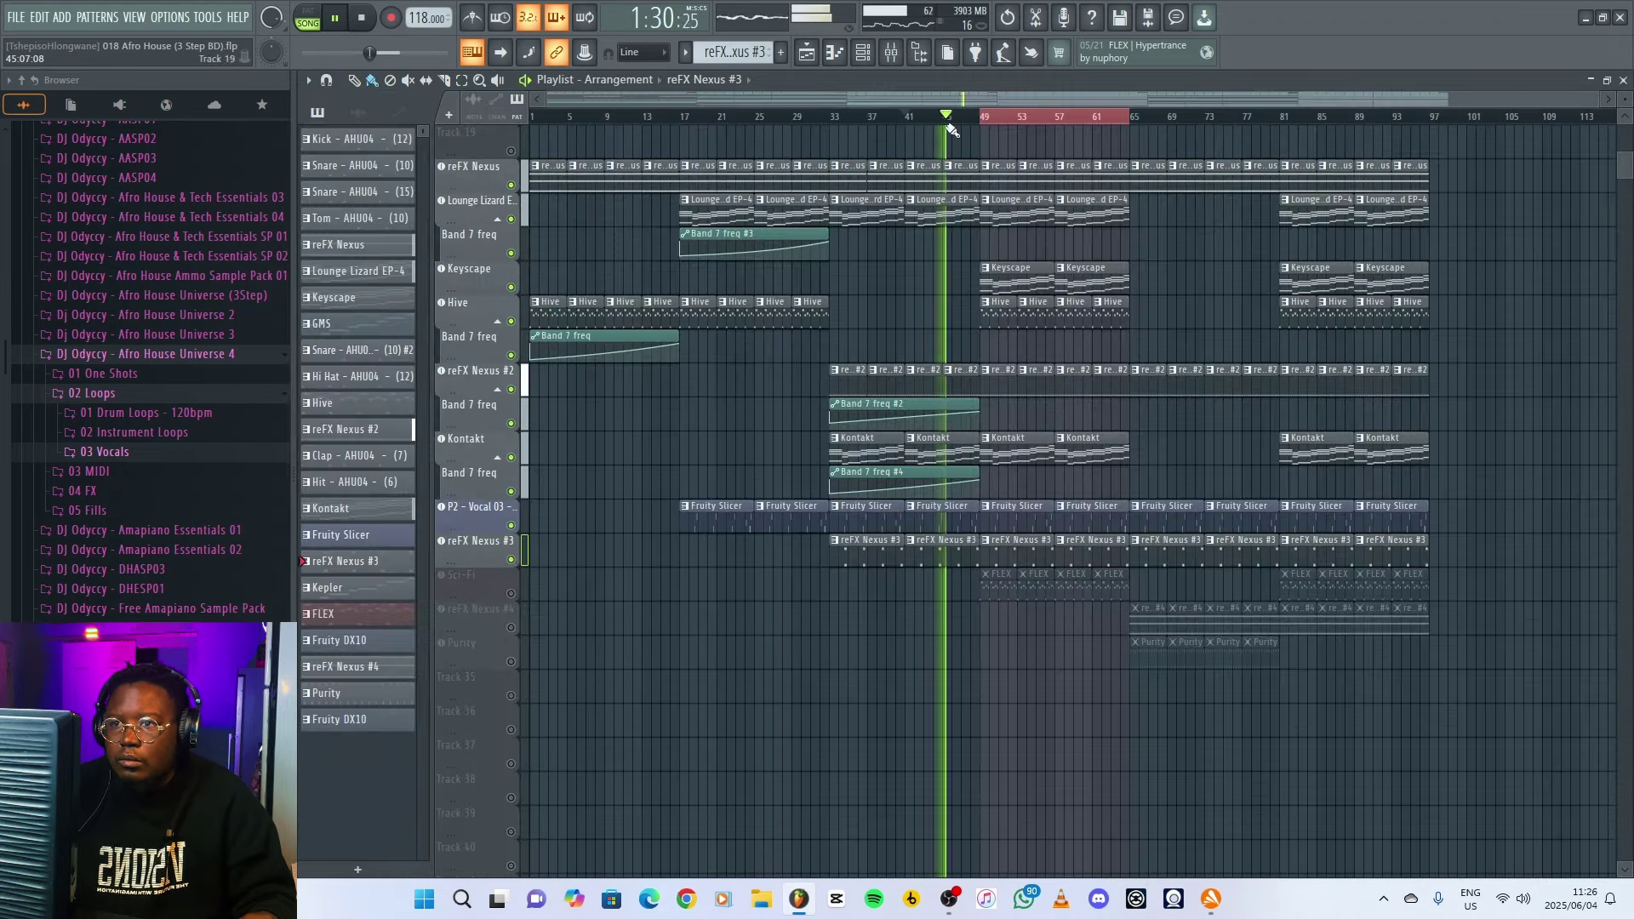
- Stop playback and apply the Radio preset to Fruity Parametric EQ 2 on the reFX Nexus #3 mixer track
left_click(893, 56)
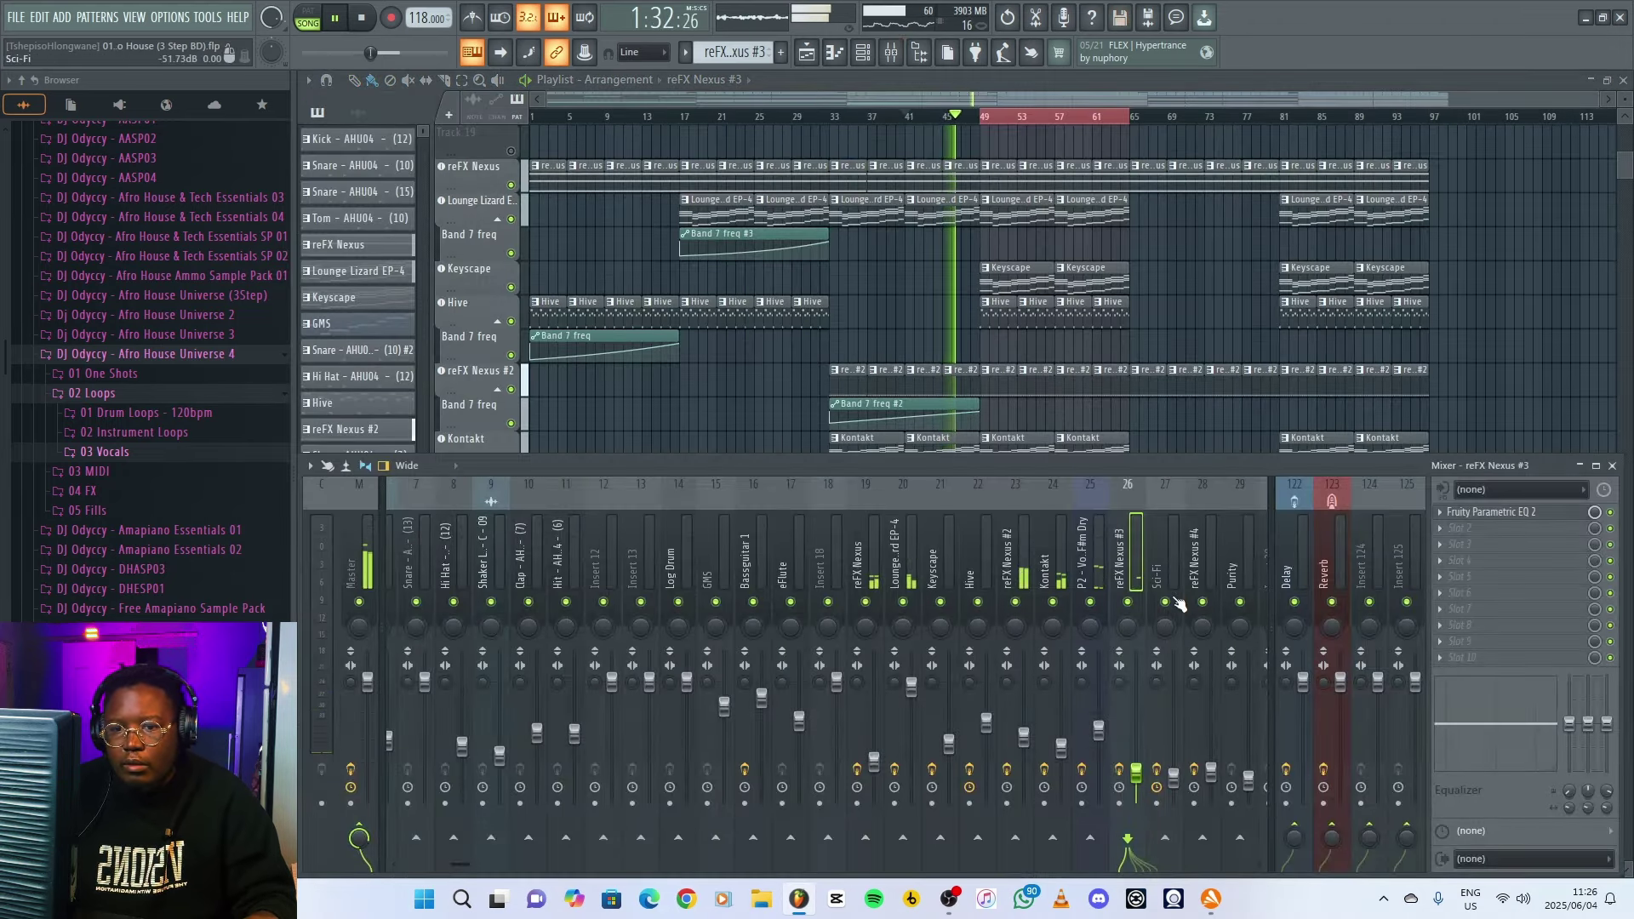
key("space")
left_click(1492, 512)
right_click(934, 249)
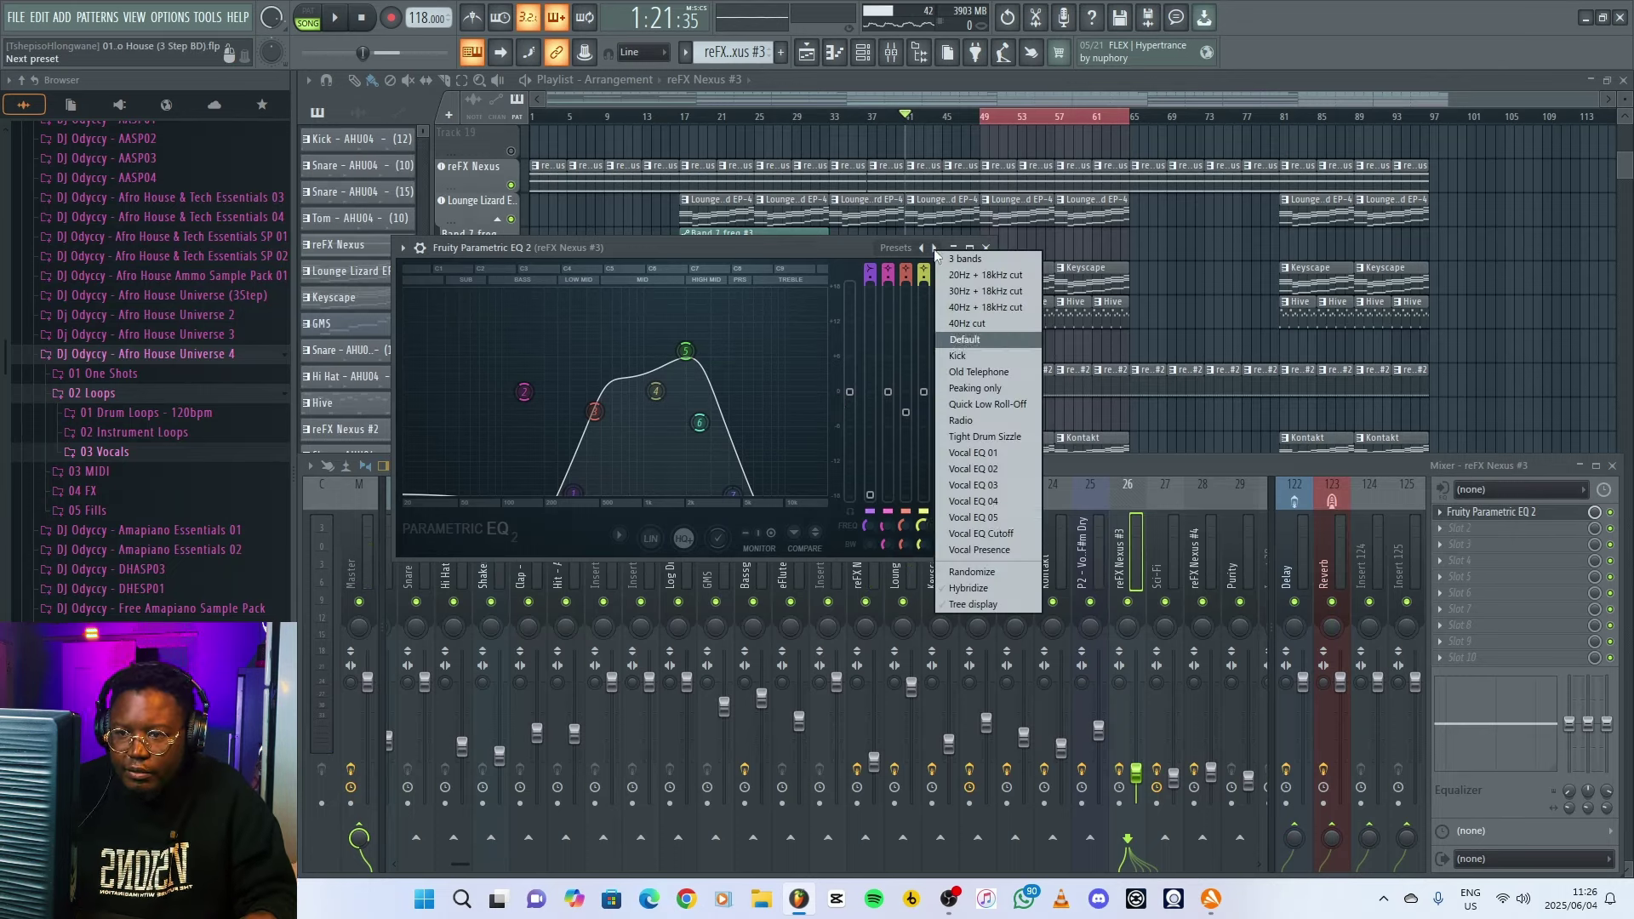
left_click(971, 418)
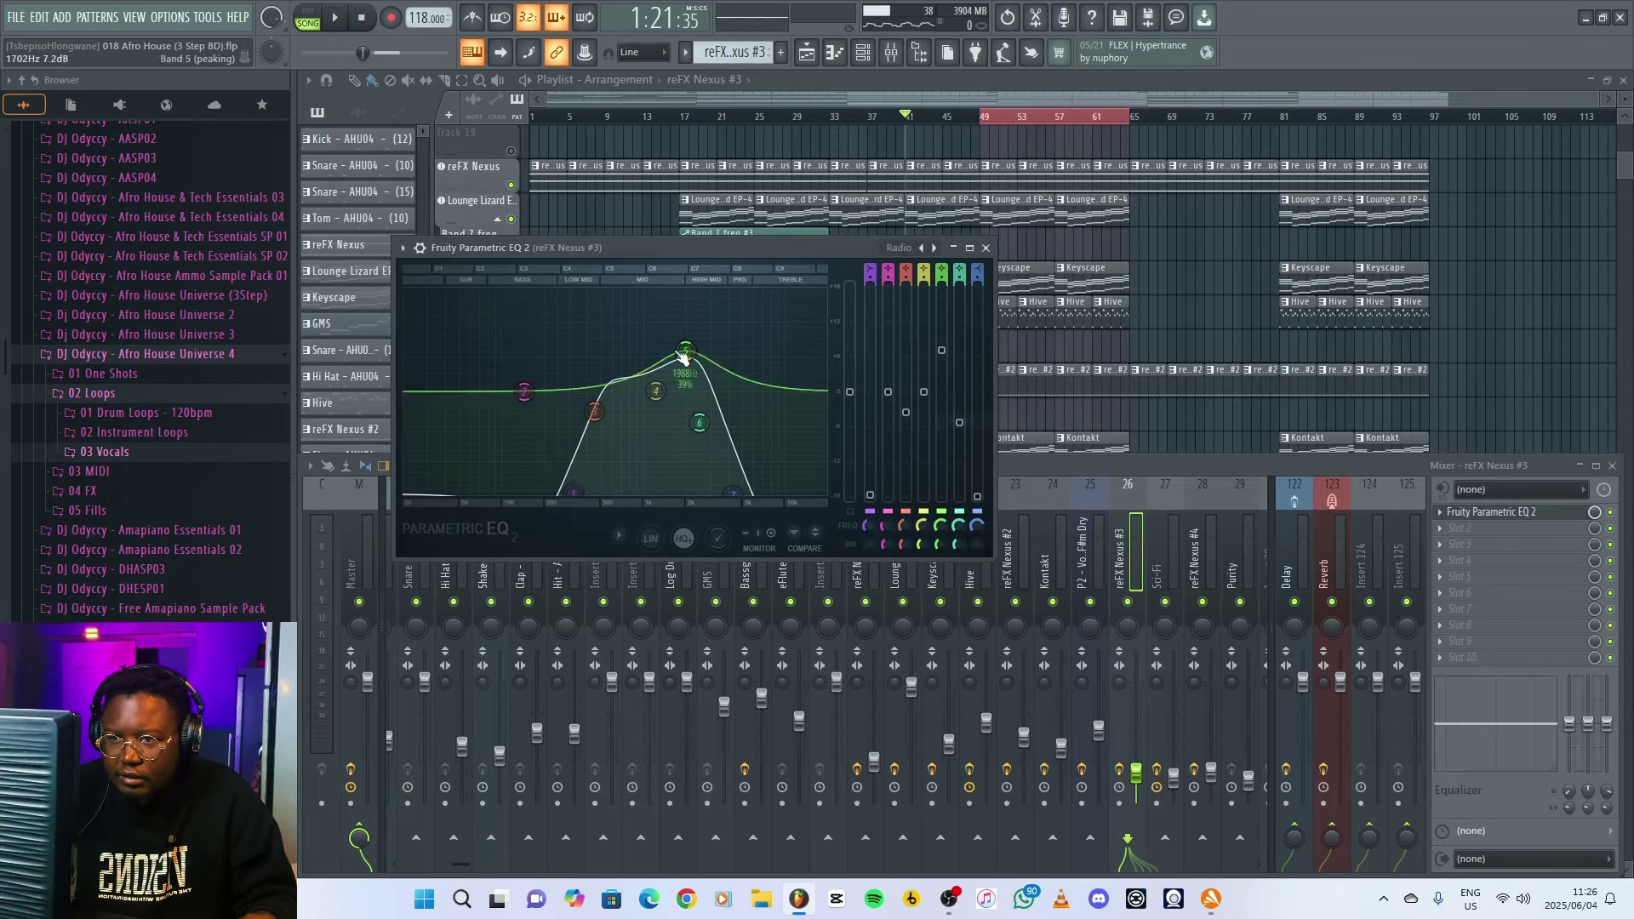
left_click(987, 248)
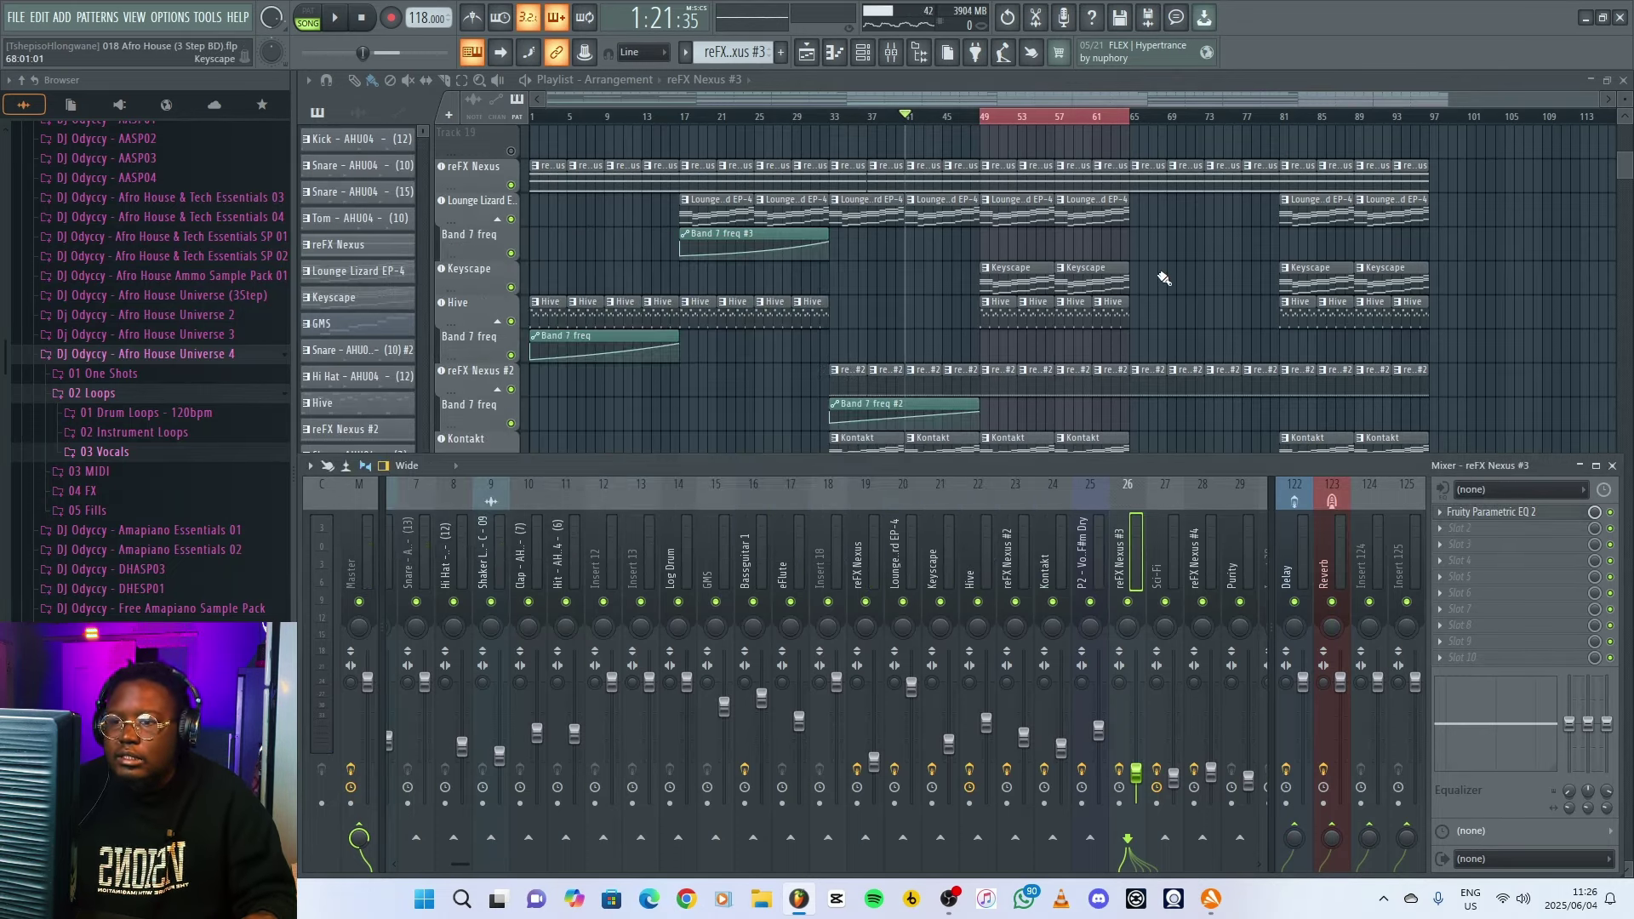
key("F9")
- Unmute the Sci-Fi track and audition its FLEX part from bar 49
left_click(512, 593)
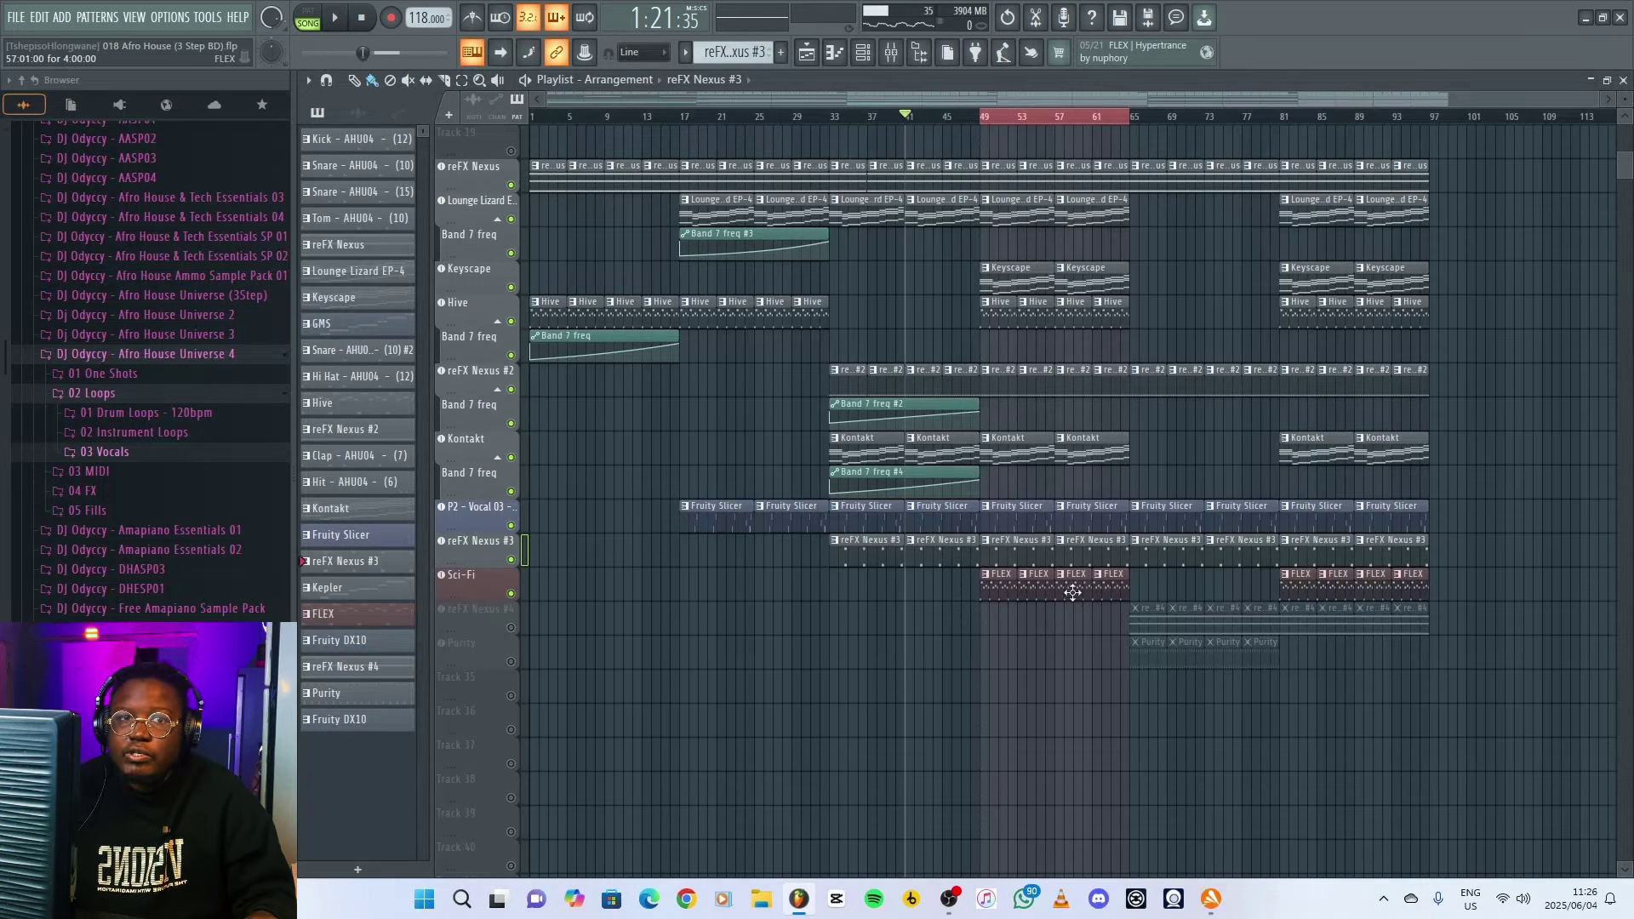
left_click(988, 118)
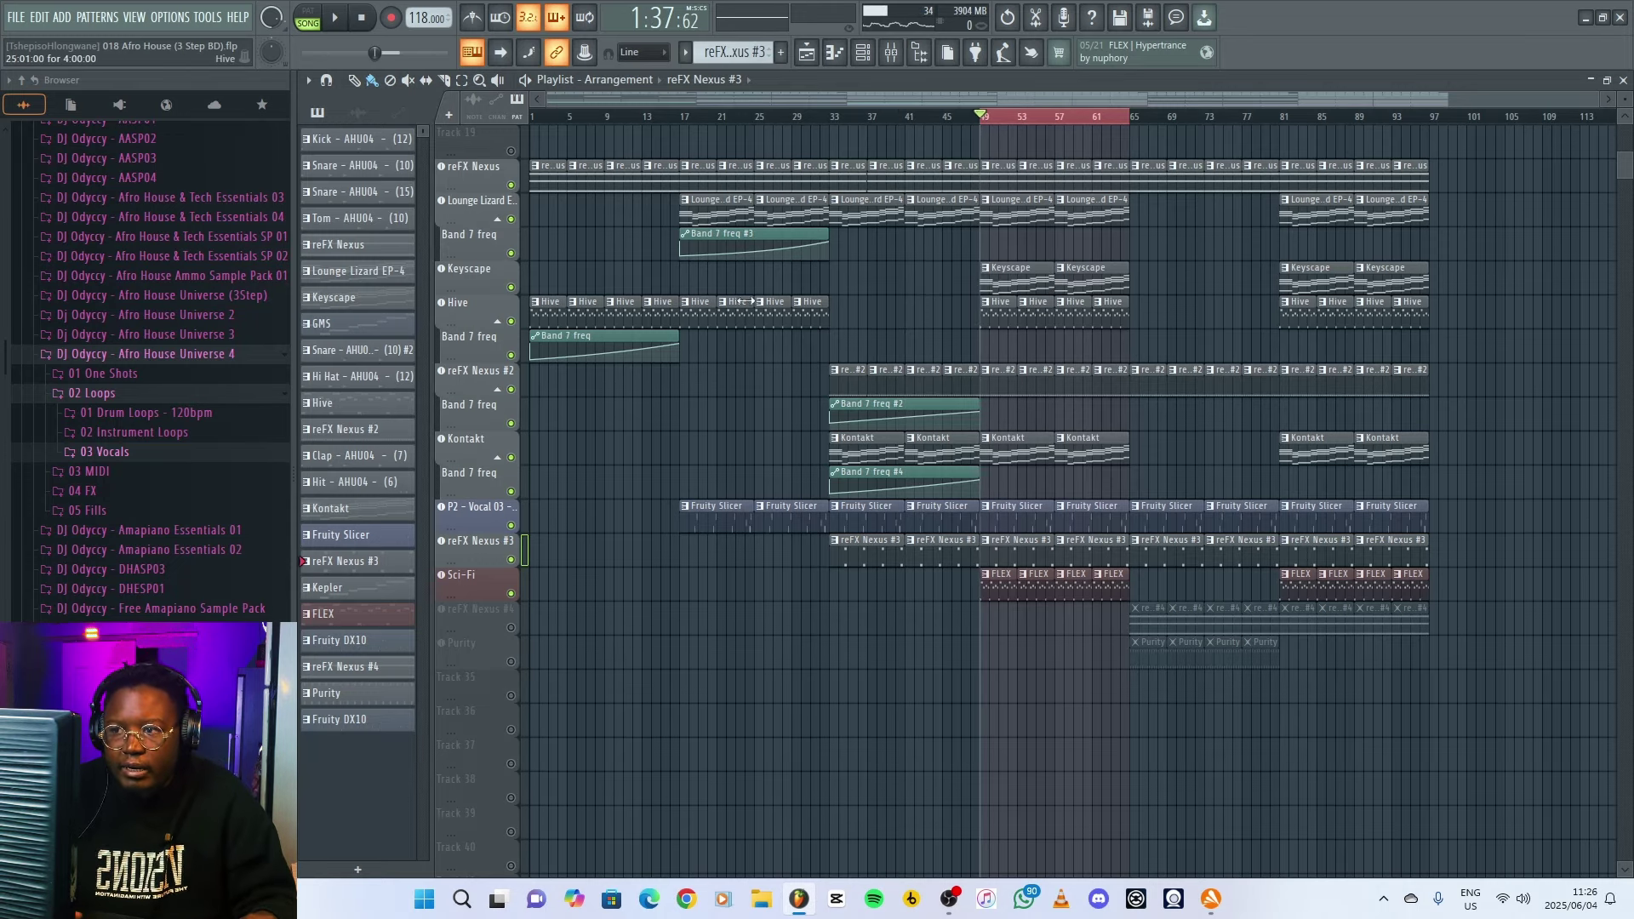
key("space")
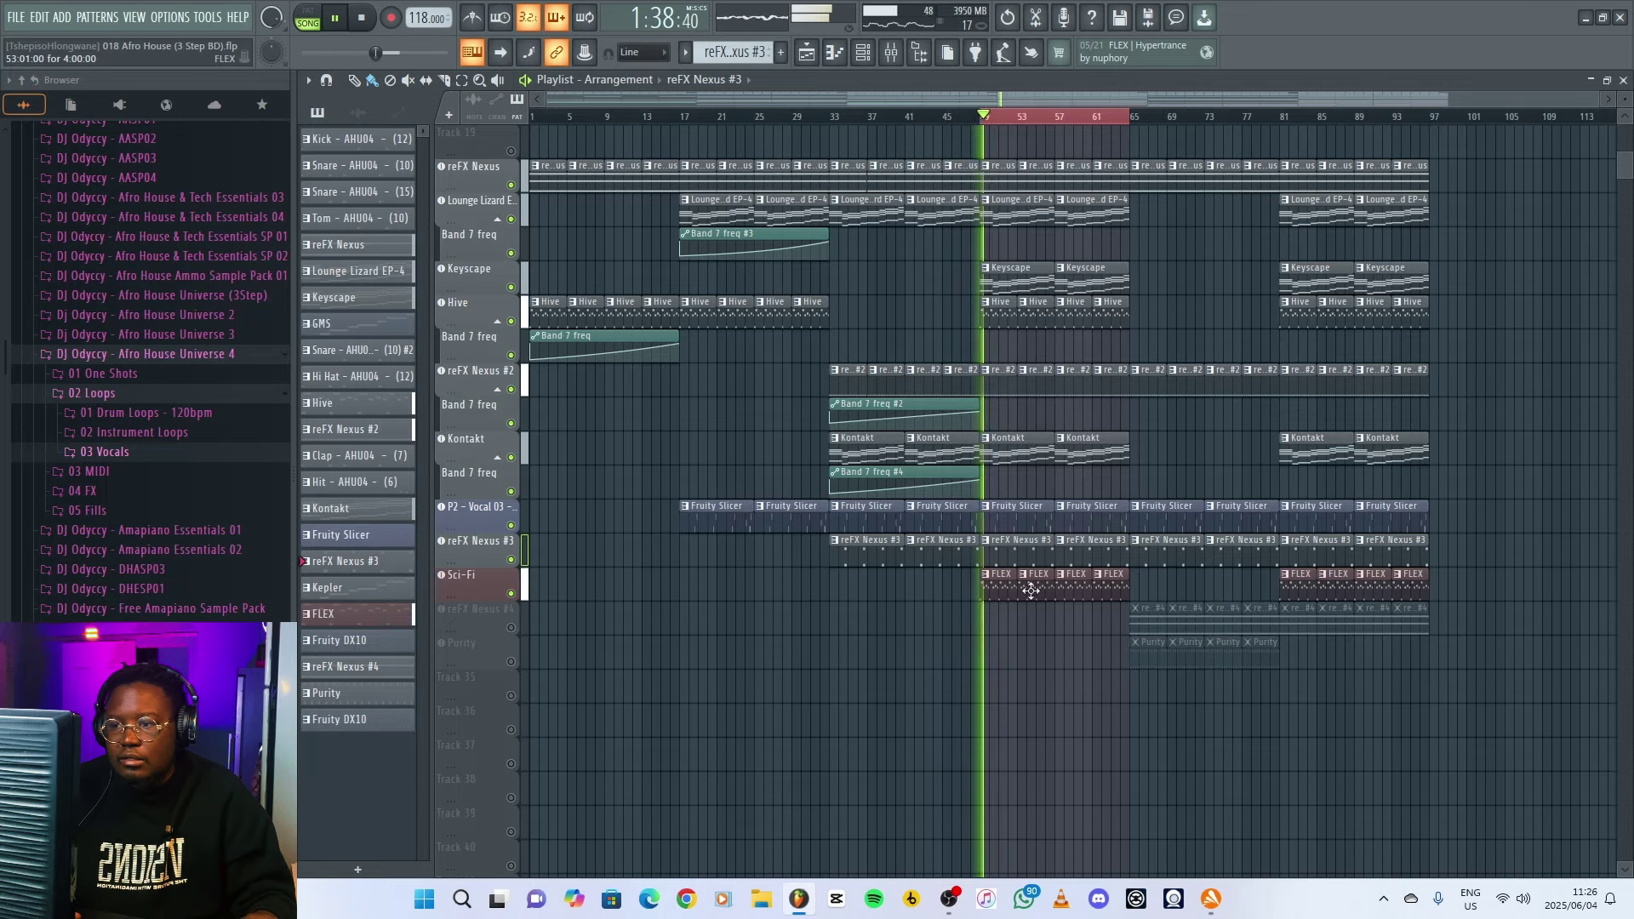
- Unmute the reFX Nexus #4 and Purity tracks, and play the melodic layers together from bar 49
right_click(512, 594)
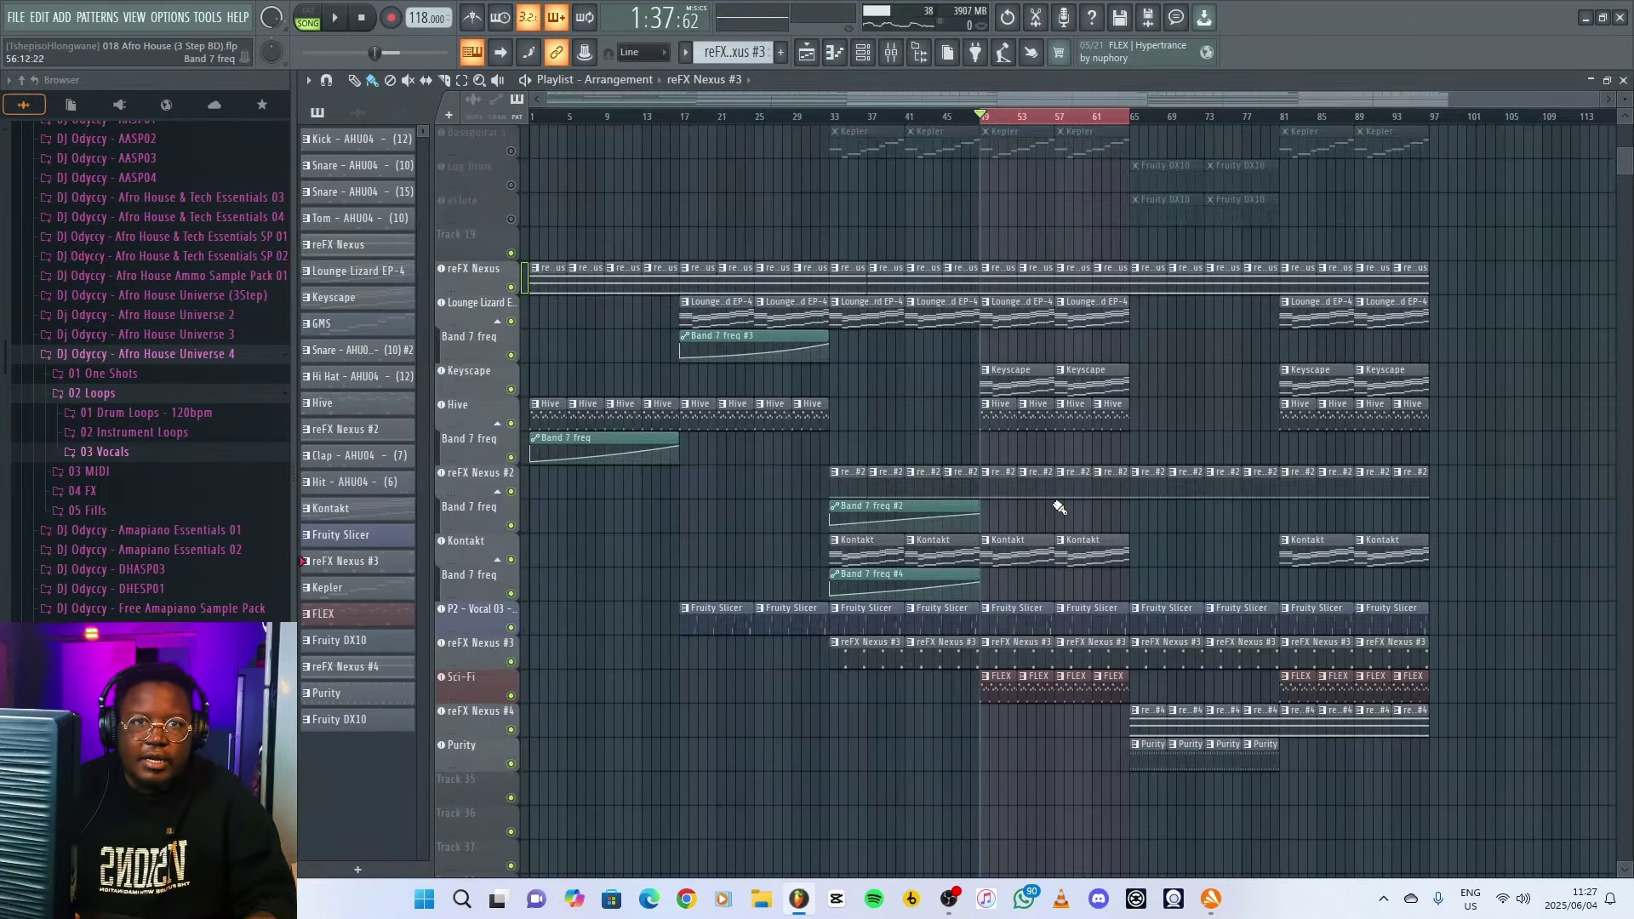
key("space")
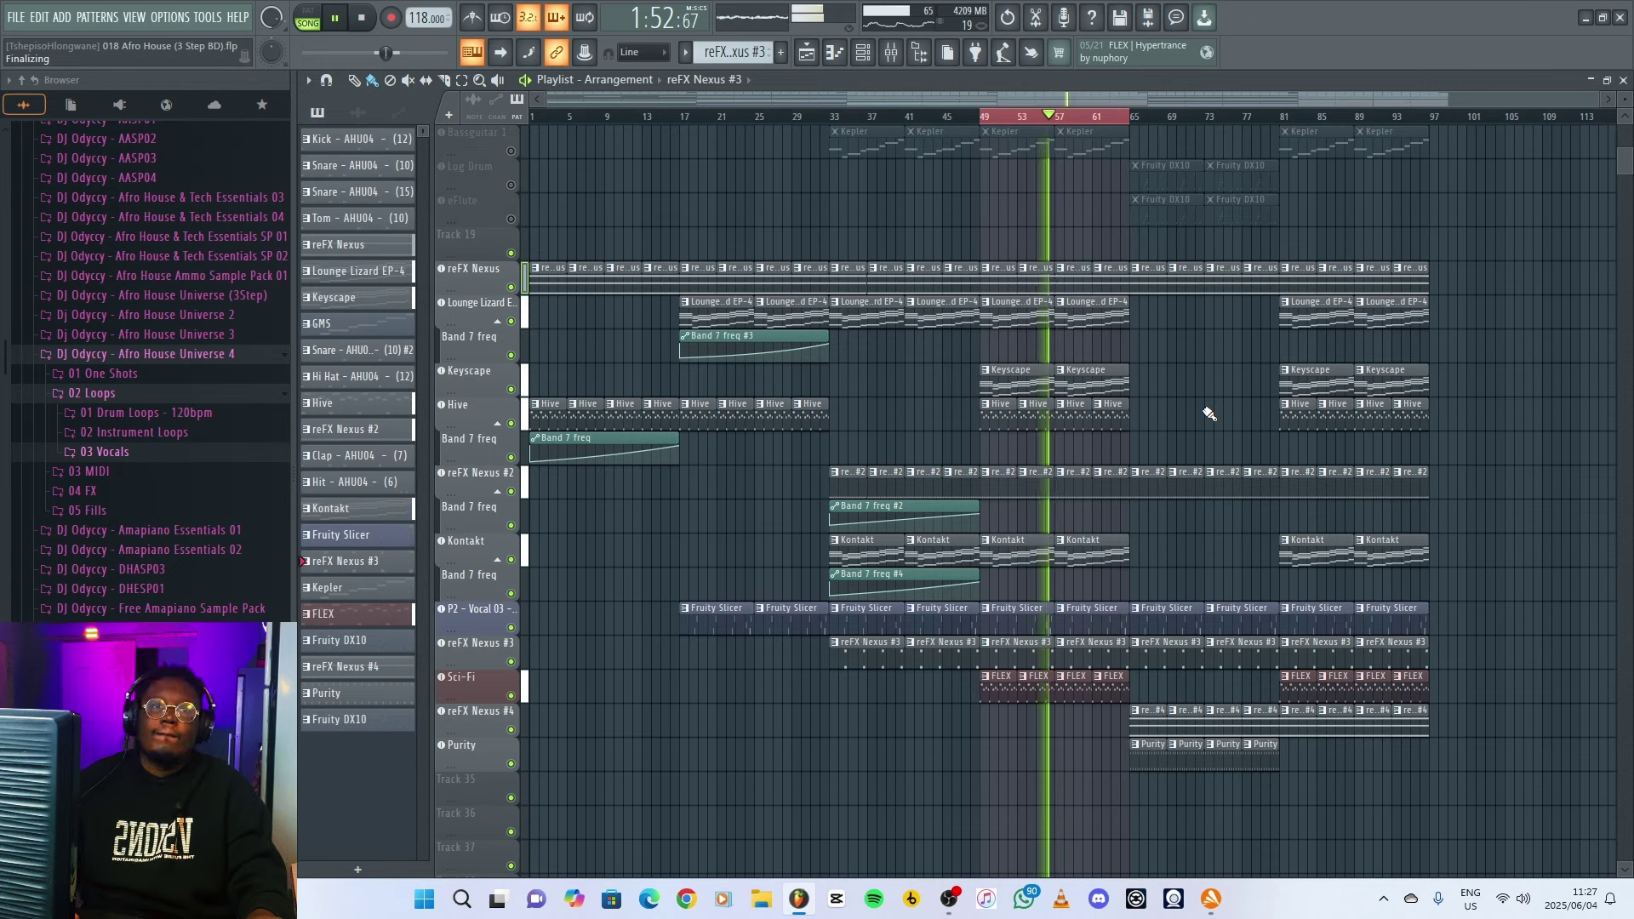
key("space")
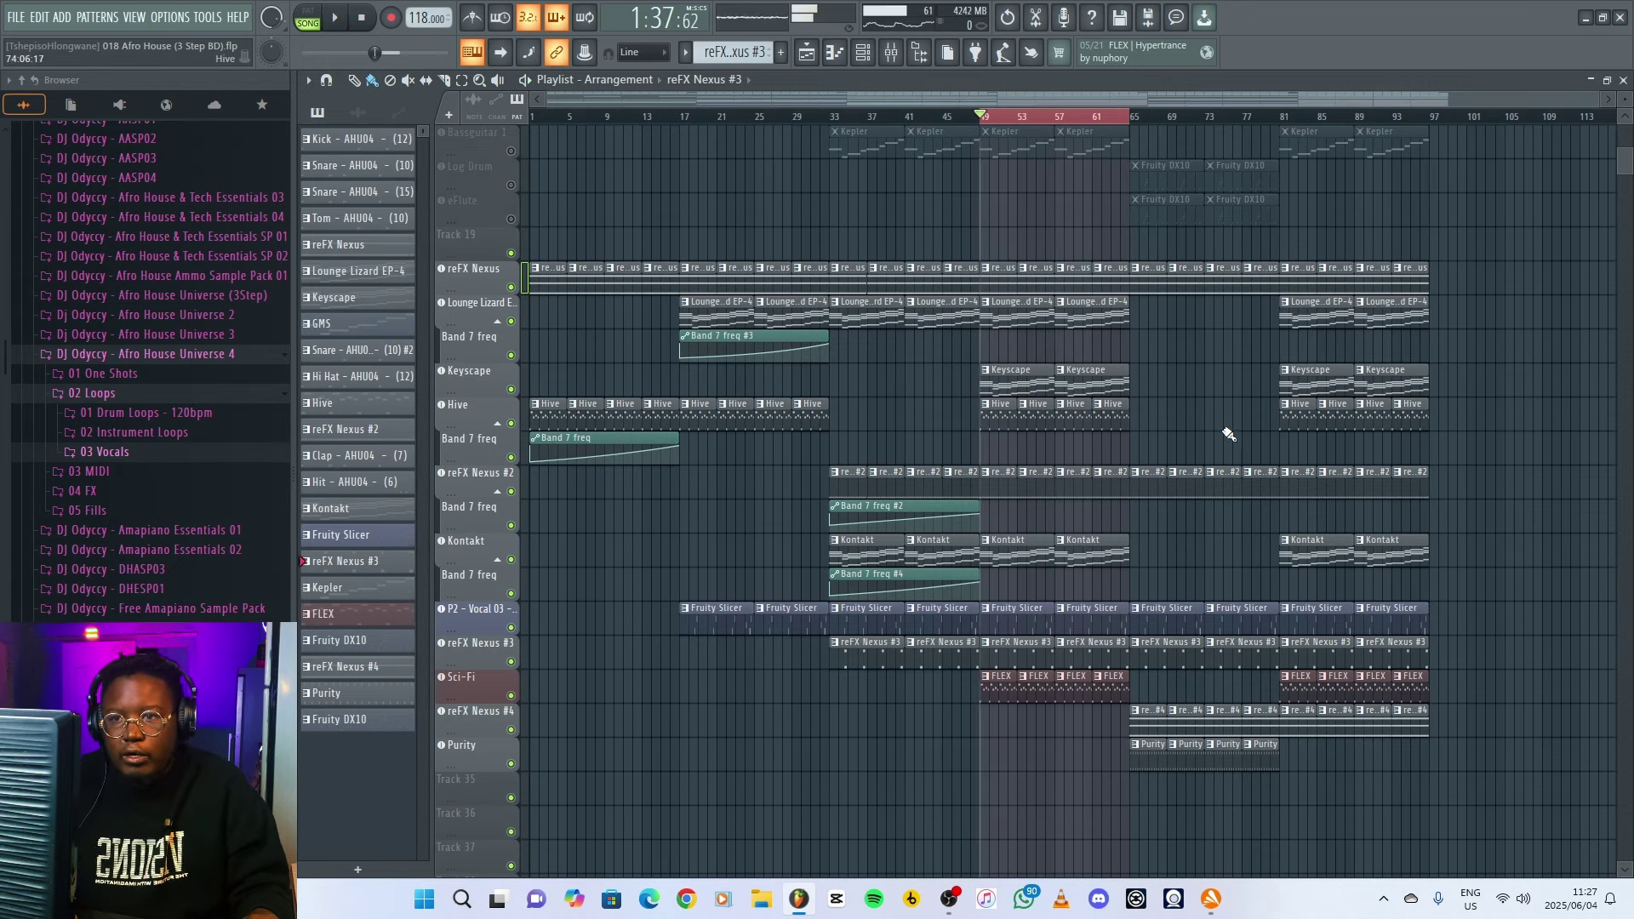
- Extend the playlist time selection from bar 49 to about bar 97, and inspect reFX Nexus #4's PD Synopse 1 preset
left_click_drag(1147, 130, 1453, 134)
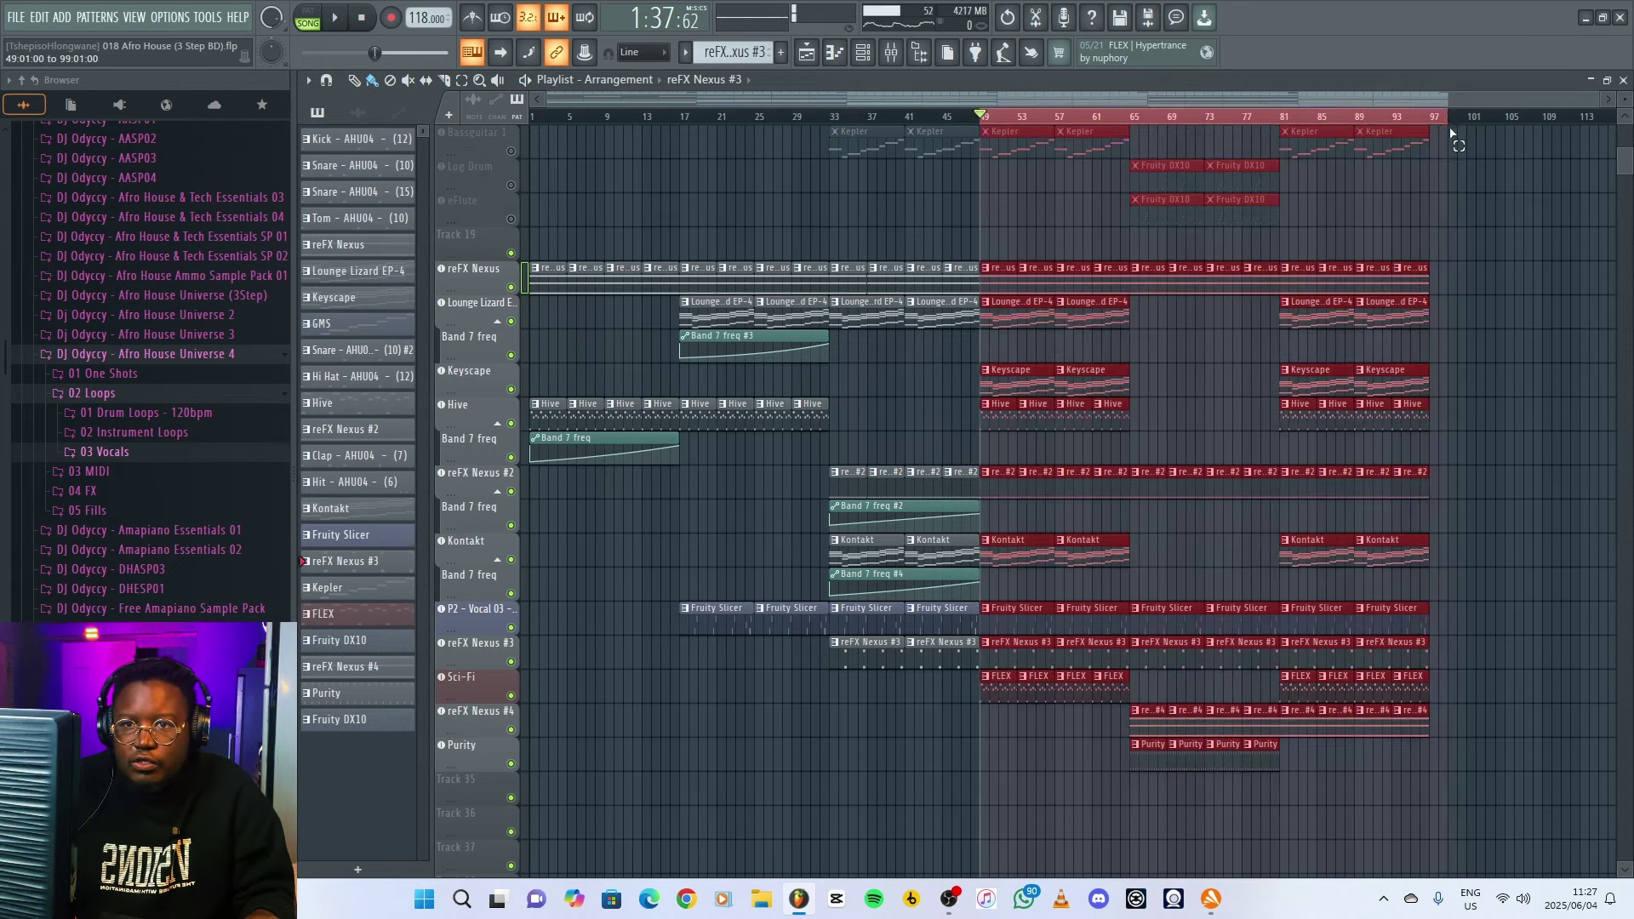
left_click(1139, 126)
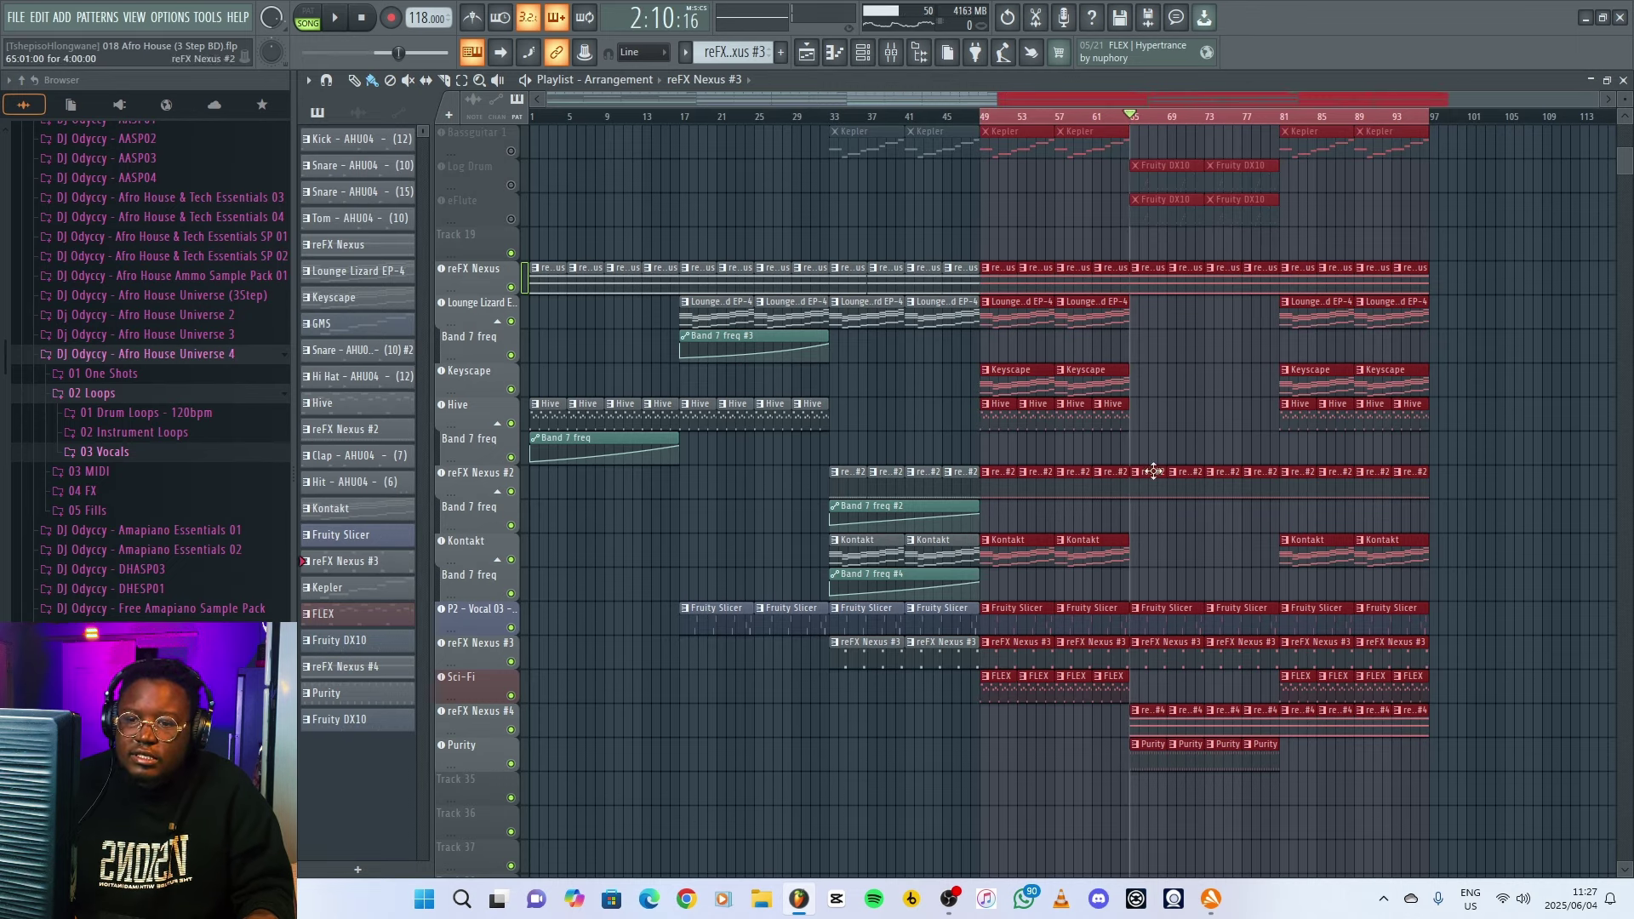
left_click(478, 714)
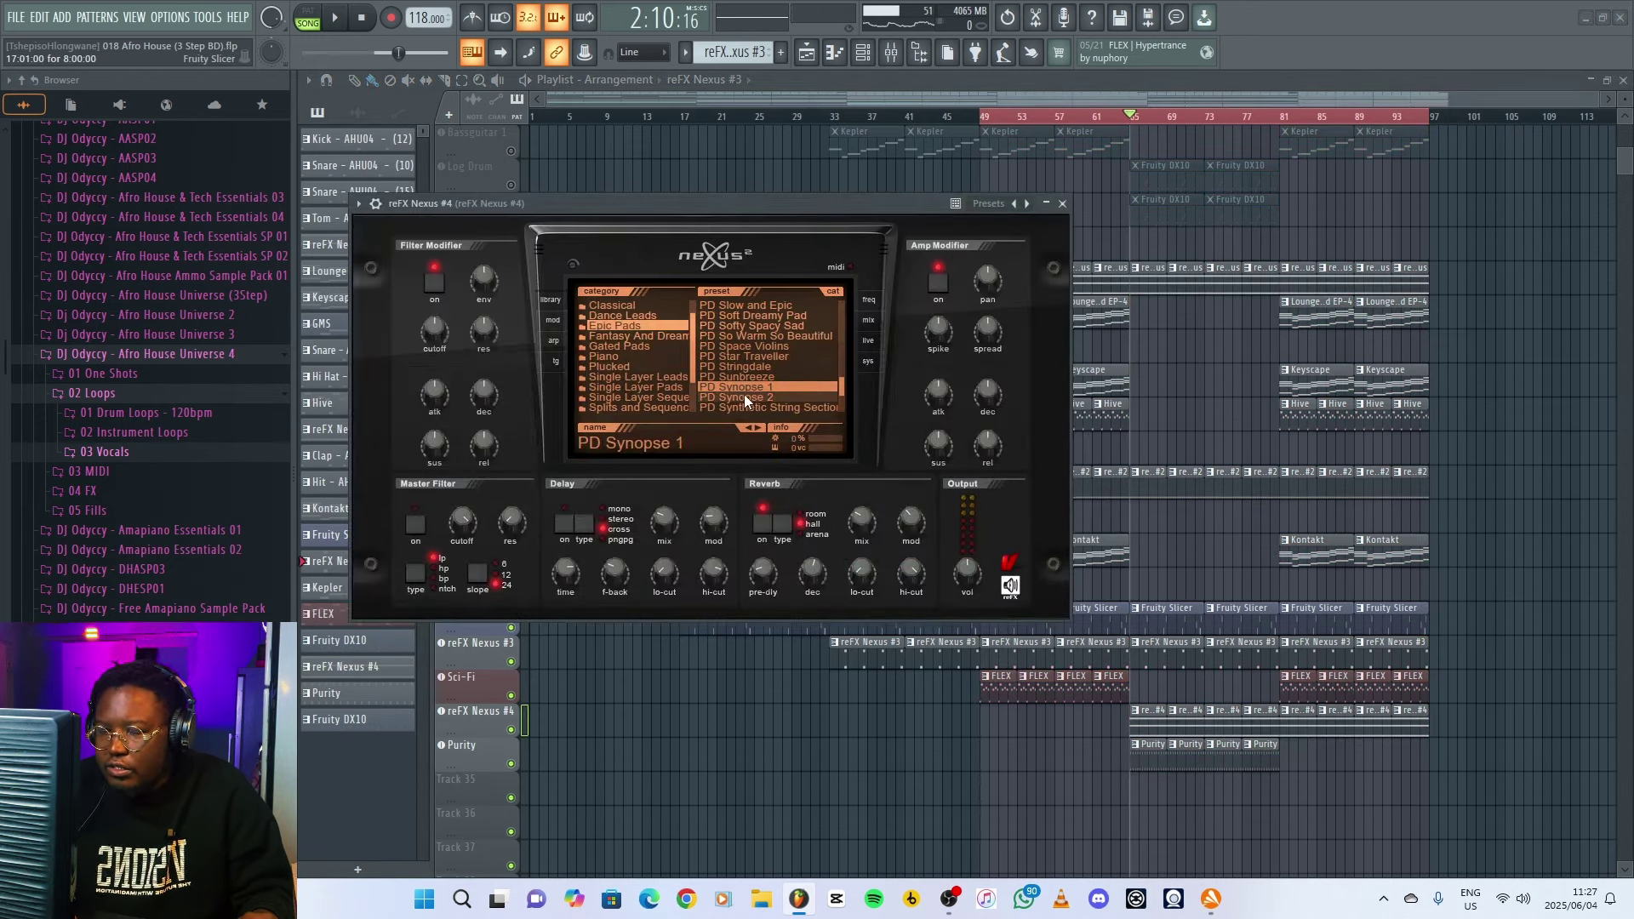
left_click(1062, 203)
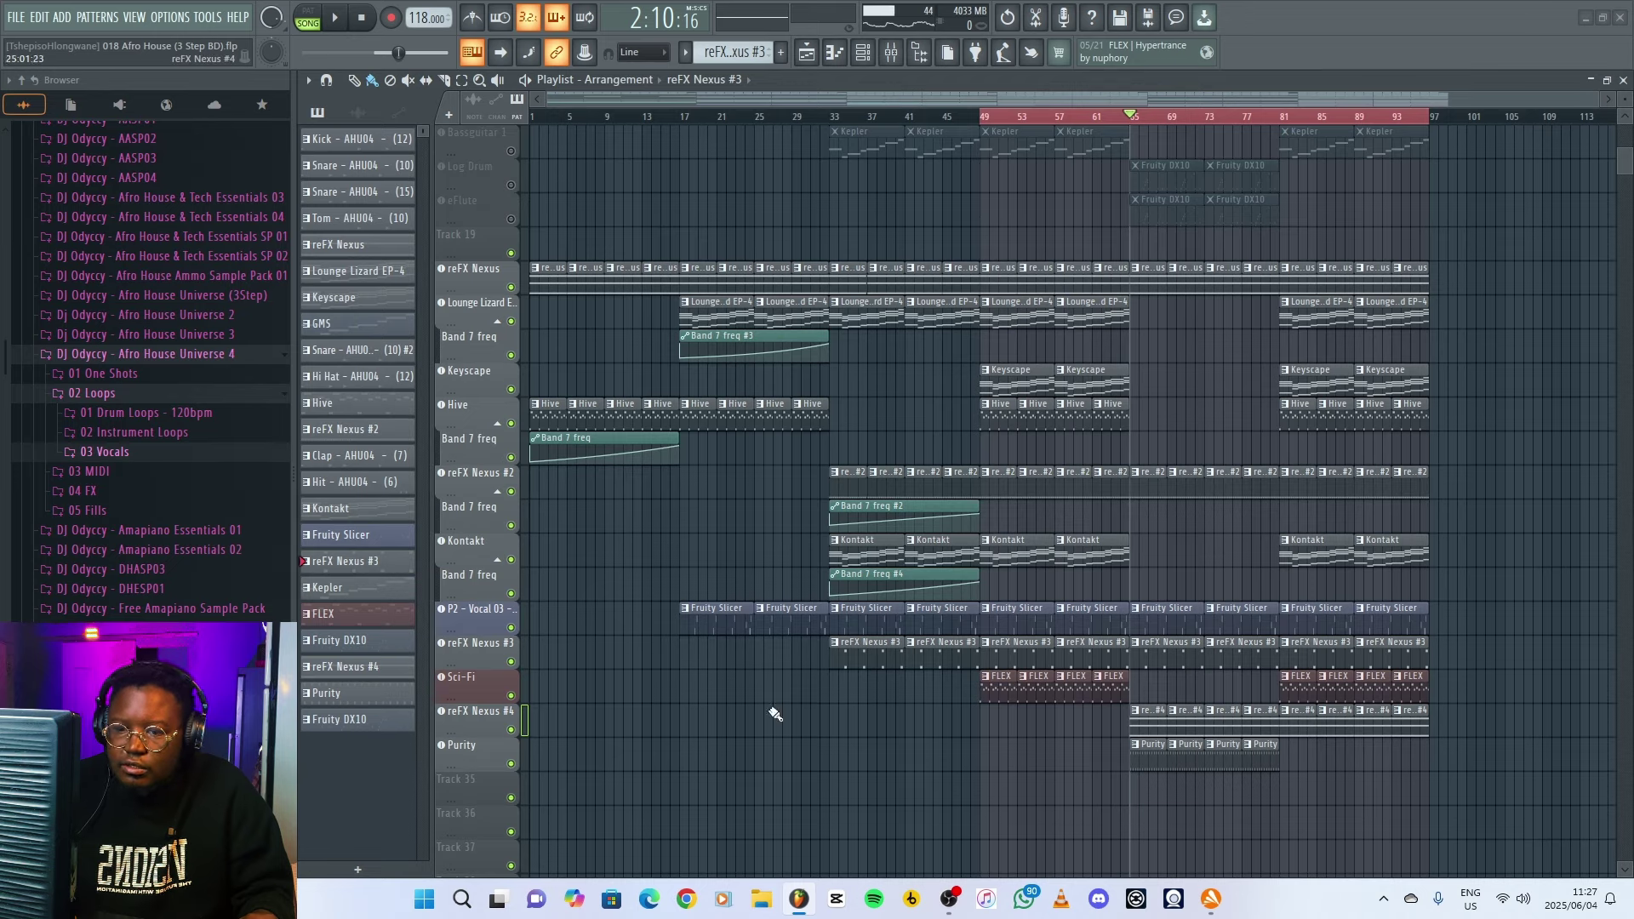
- View the reFX Nexus pattern's chord notes in the piano roll, and play the breakdown section from bar 65
double_click(1158, 278)
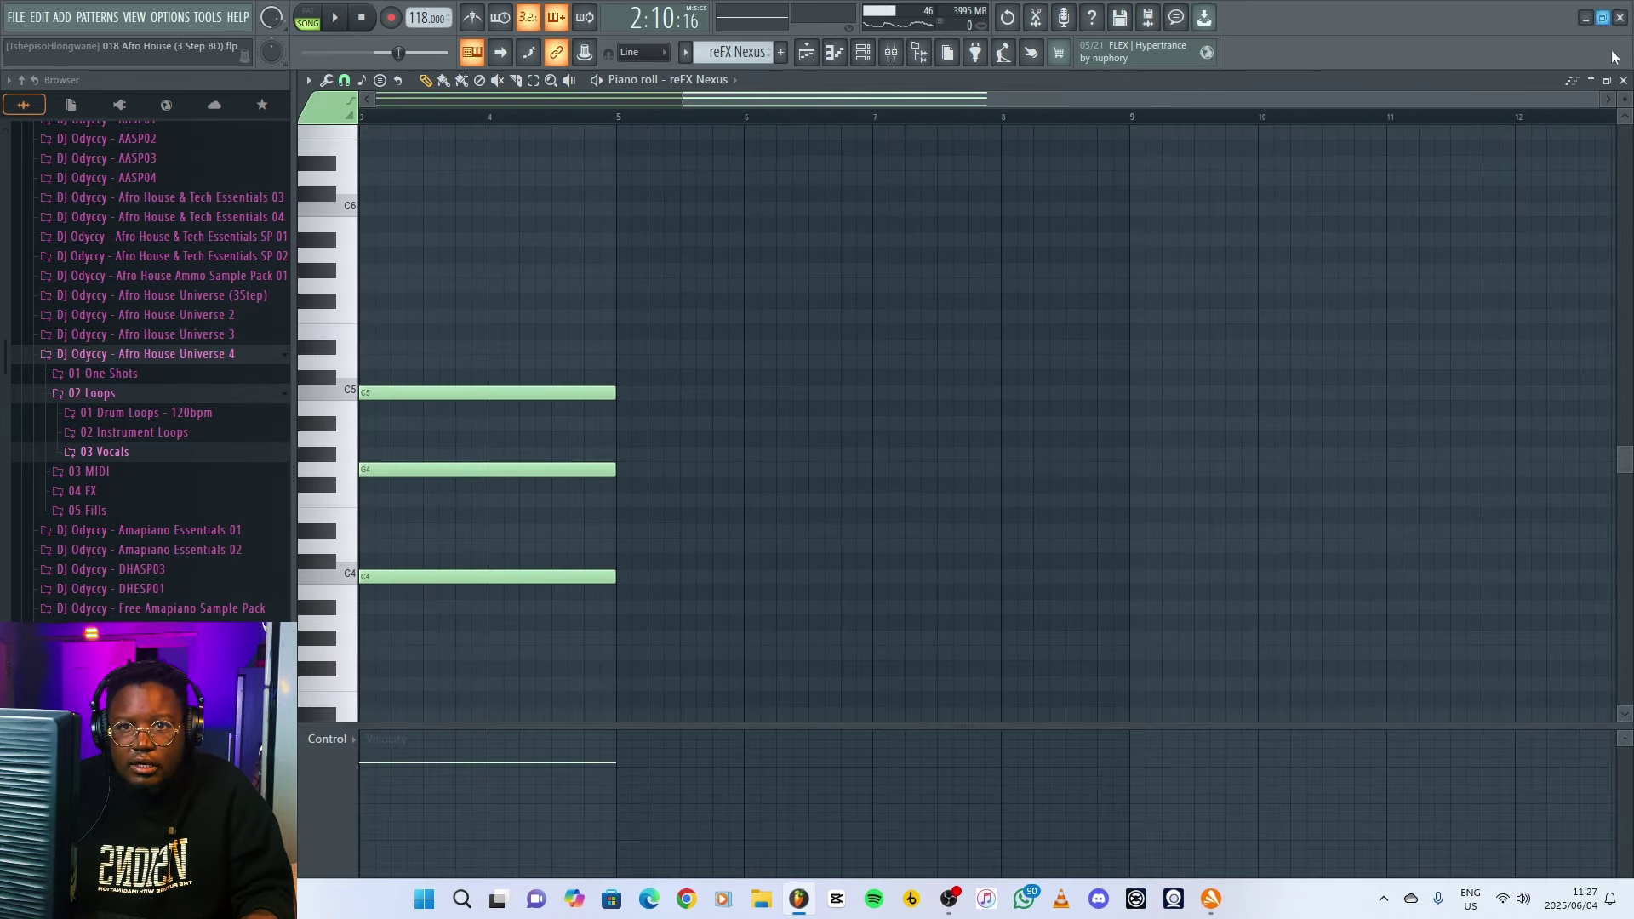
left_click(1626, 80)
key("space")
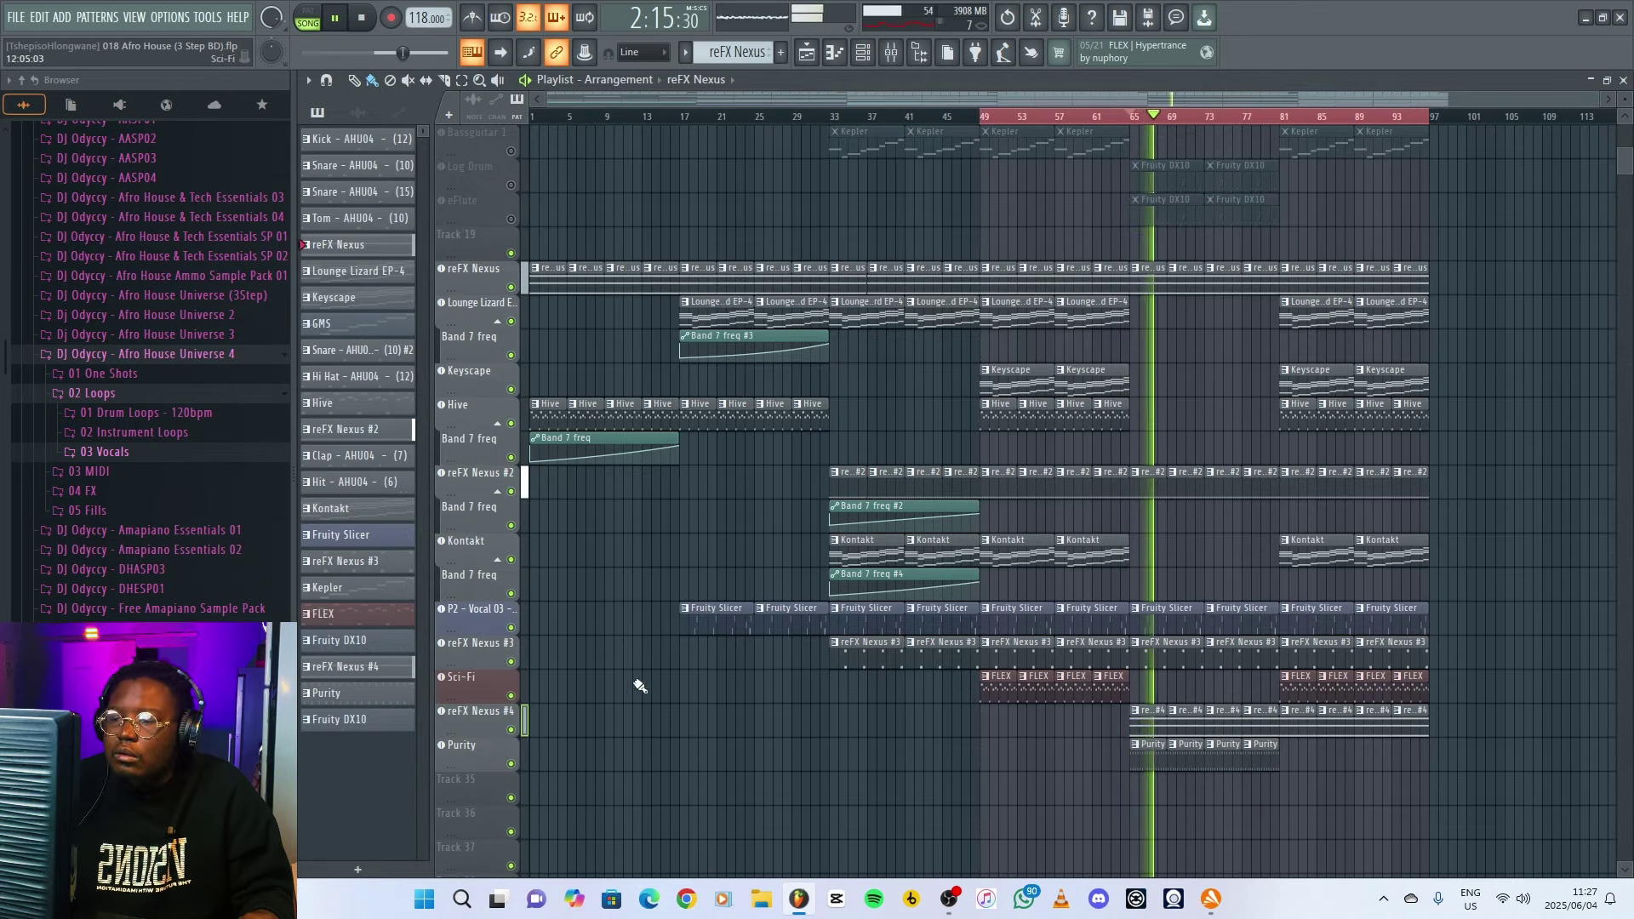
key("space")
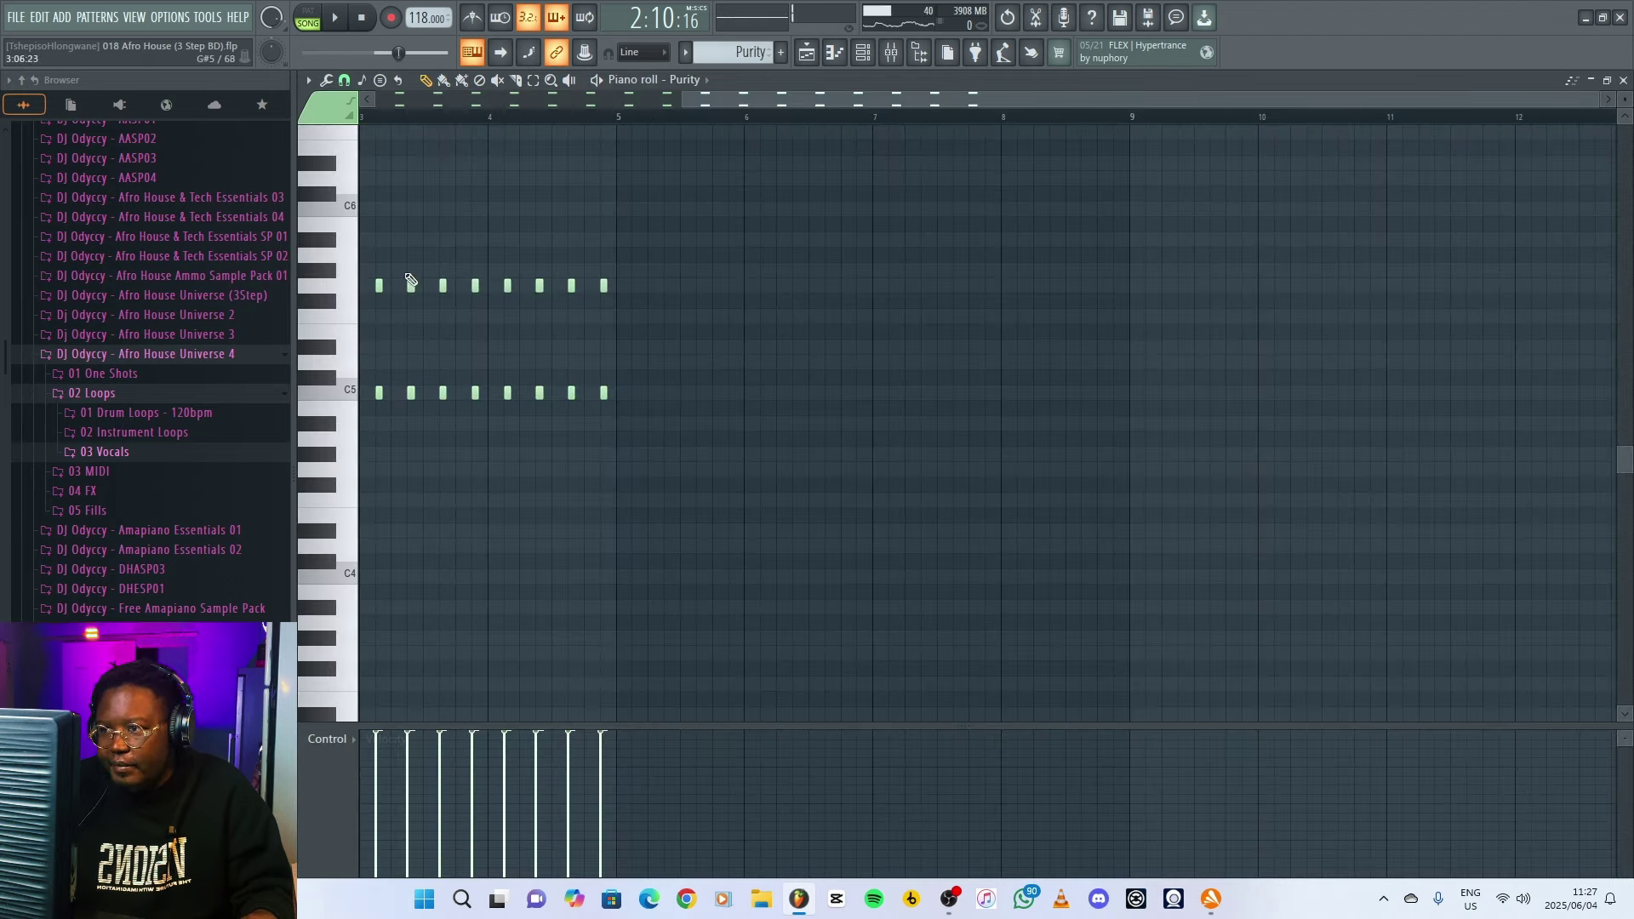
- Return from the Purity pattern's notes to the playlist and inspect Purity's Echo Drops preset
left_click(1623, 80)
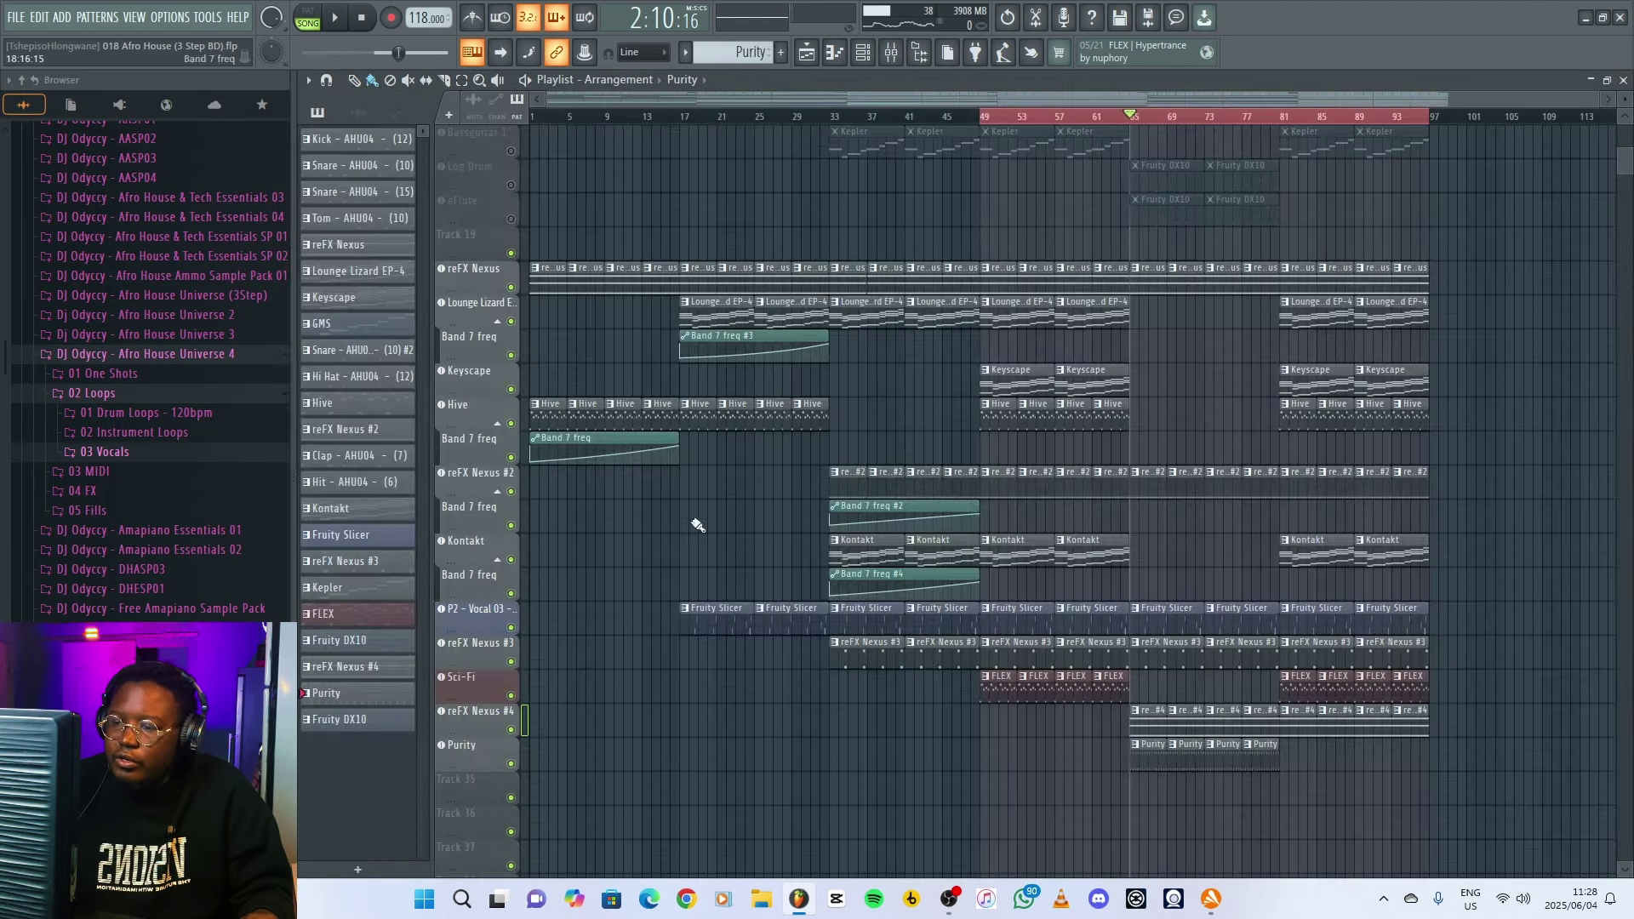
left_click(485, 750)
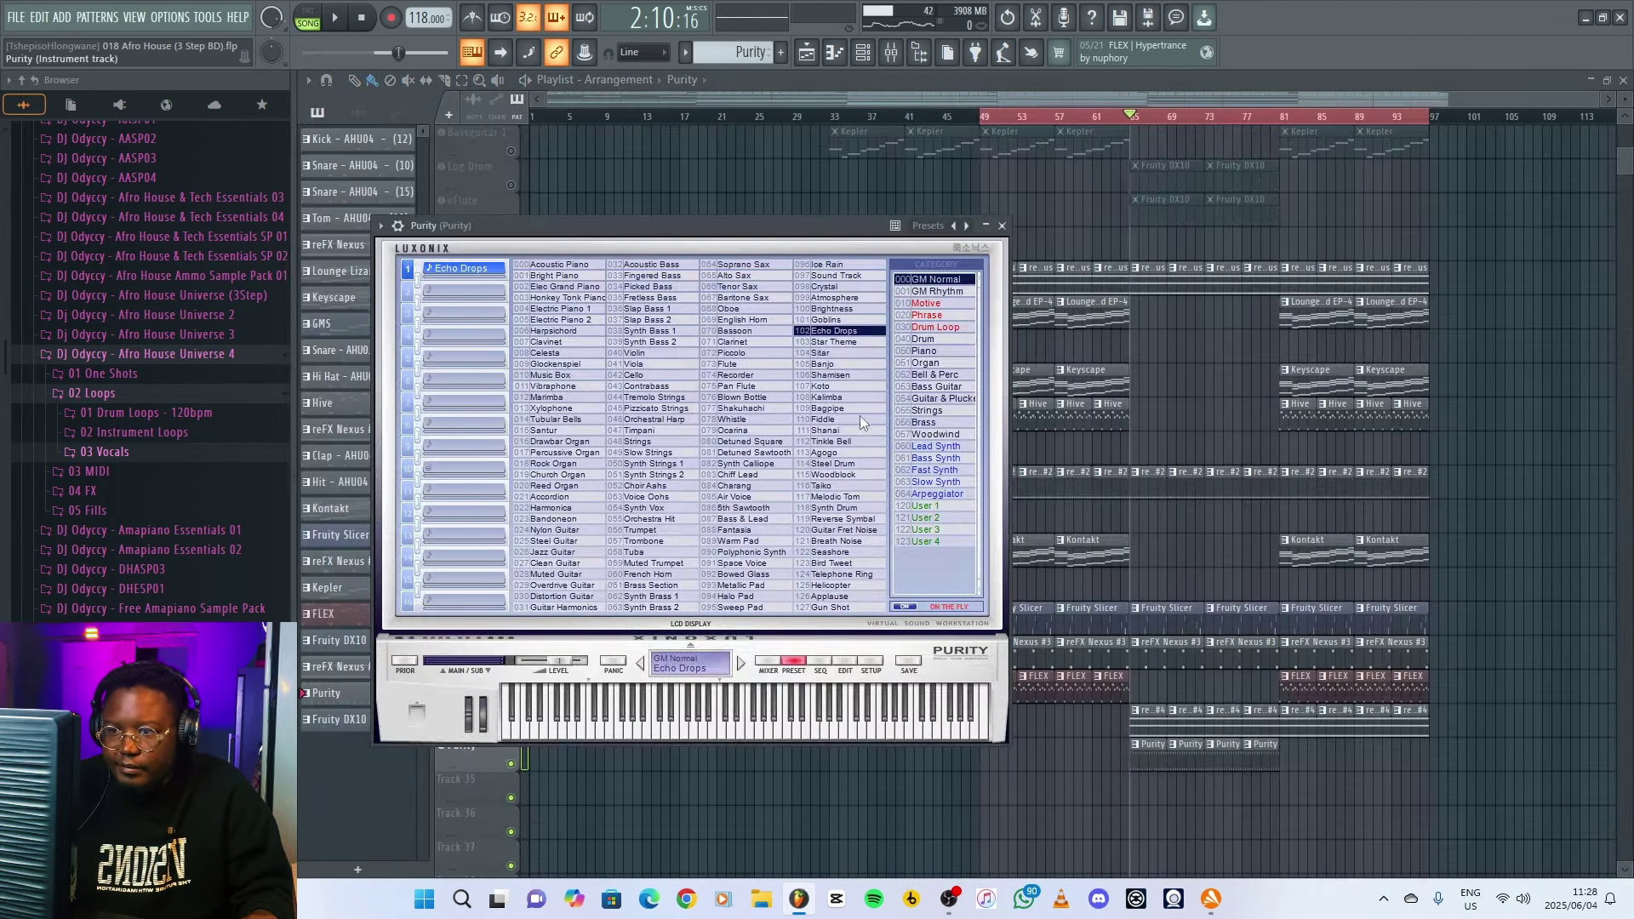
left_click(1003, 227)
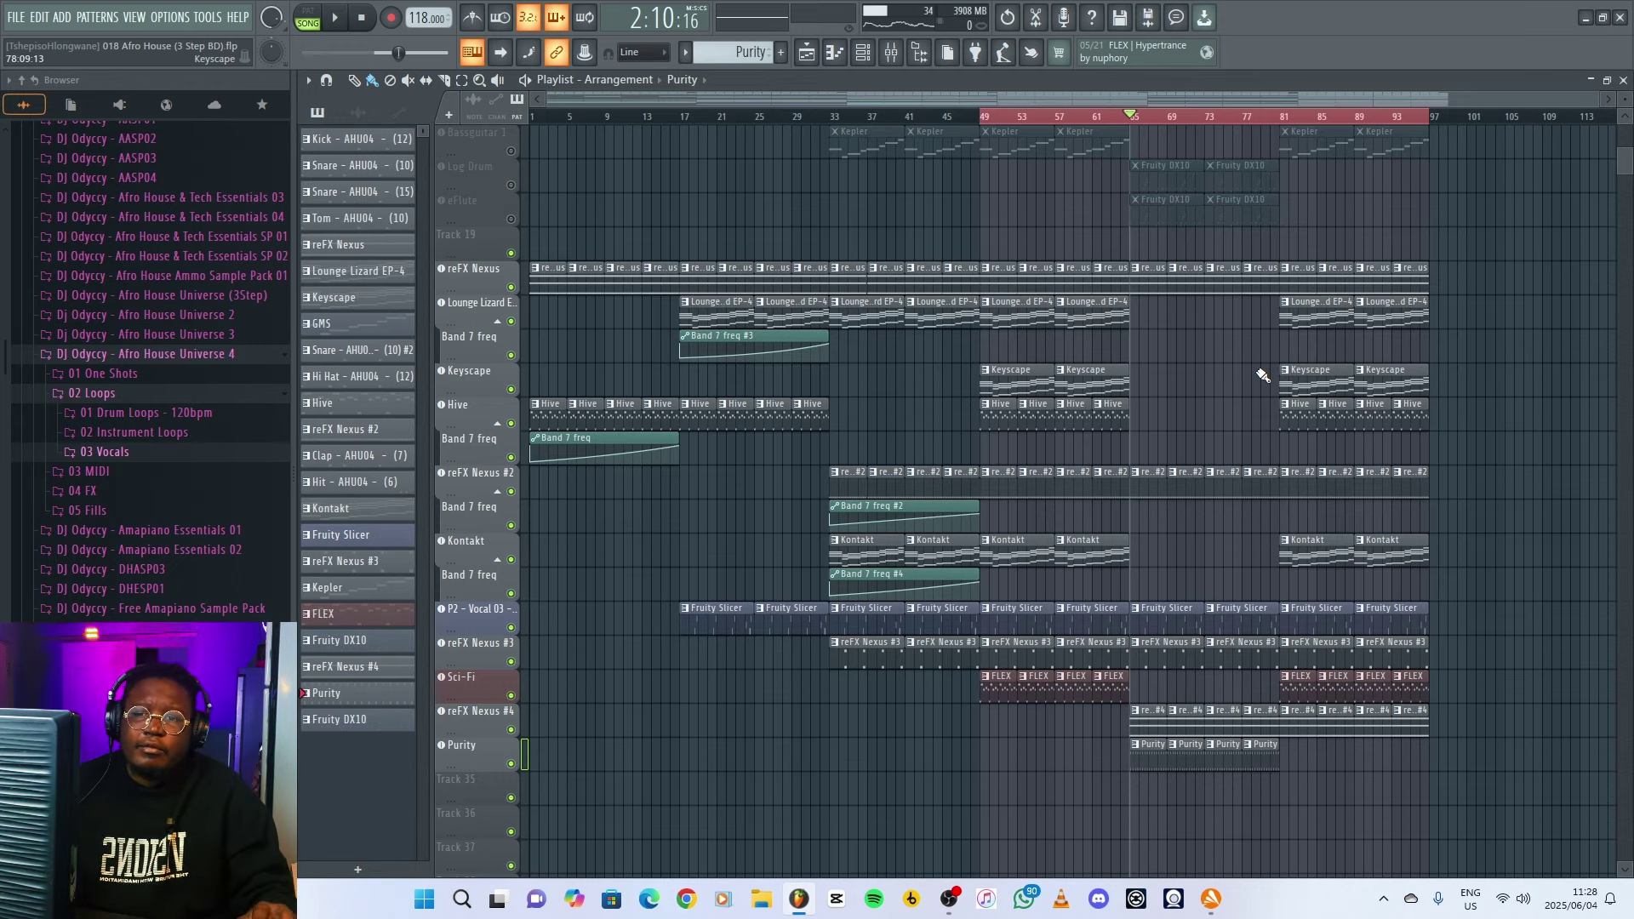
- Unmute all the remaining drum, bass, Log Drum and eFlute tracks in the playlist
scroll(1263, 375, "up", 6)
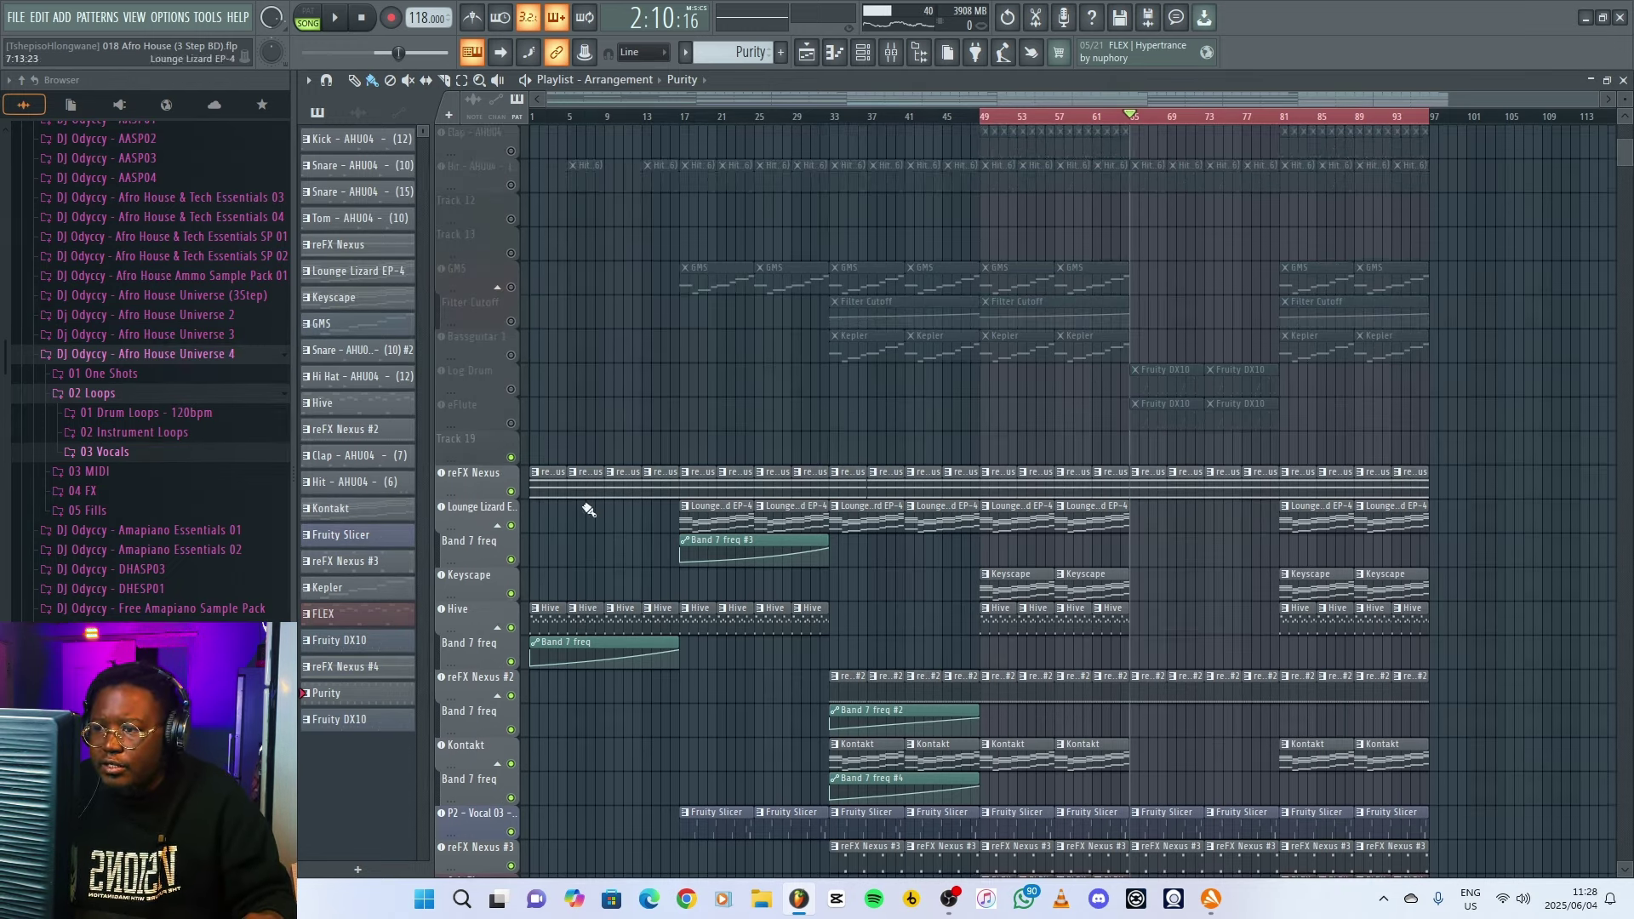
right_click(512, 491)
right_click(512, 491)
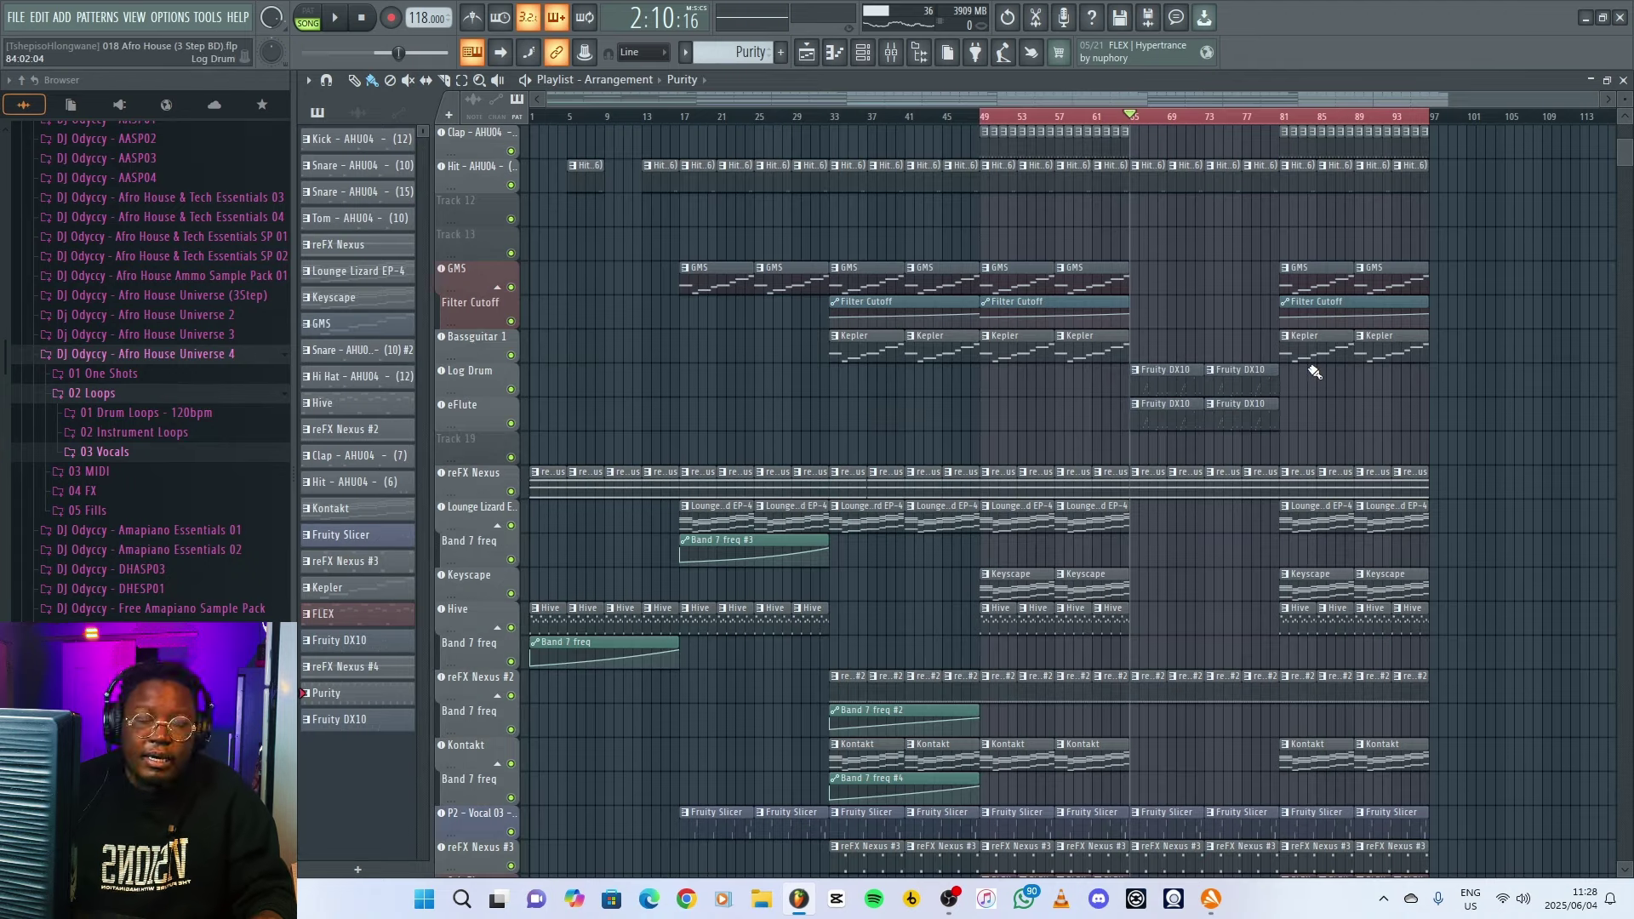
- Select all playlist clips as the playback range, play the full arrangement from bar 1 and review its tracks
key("ctrl+a")
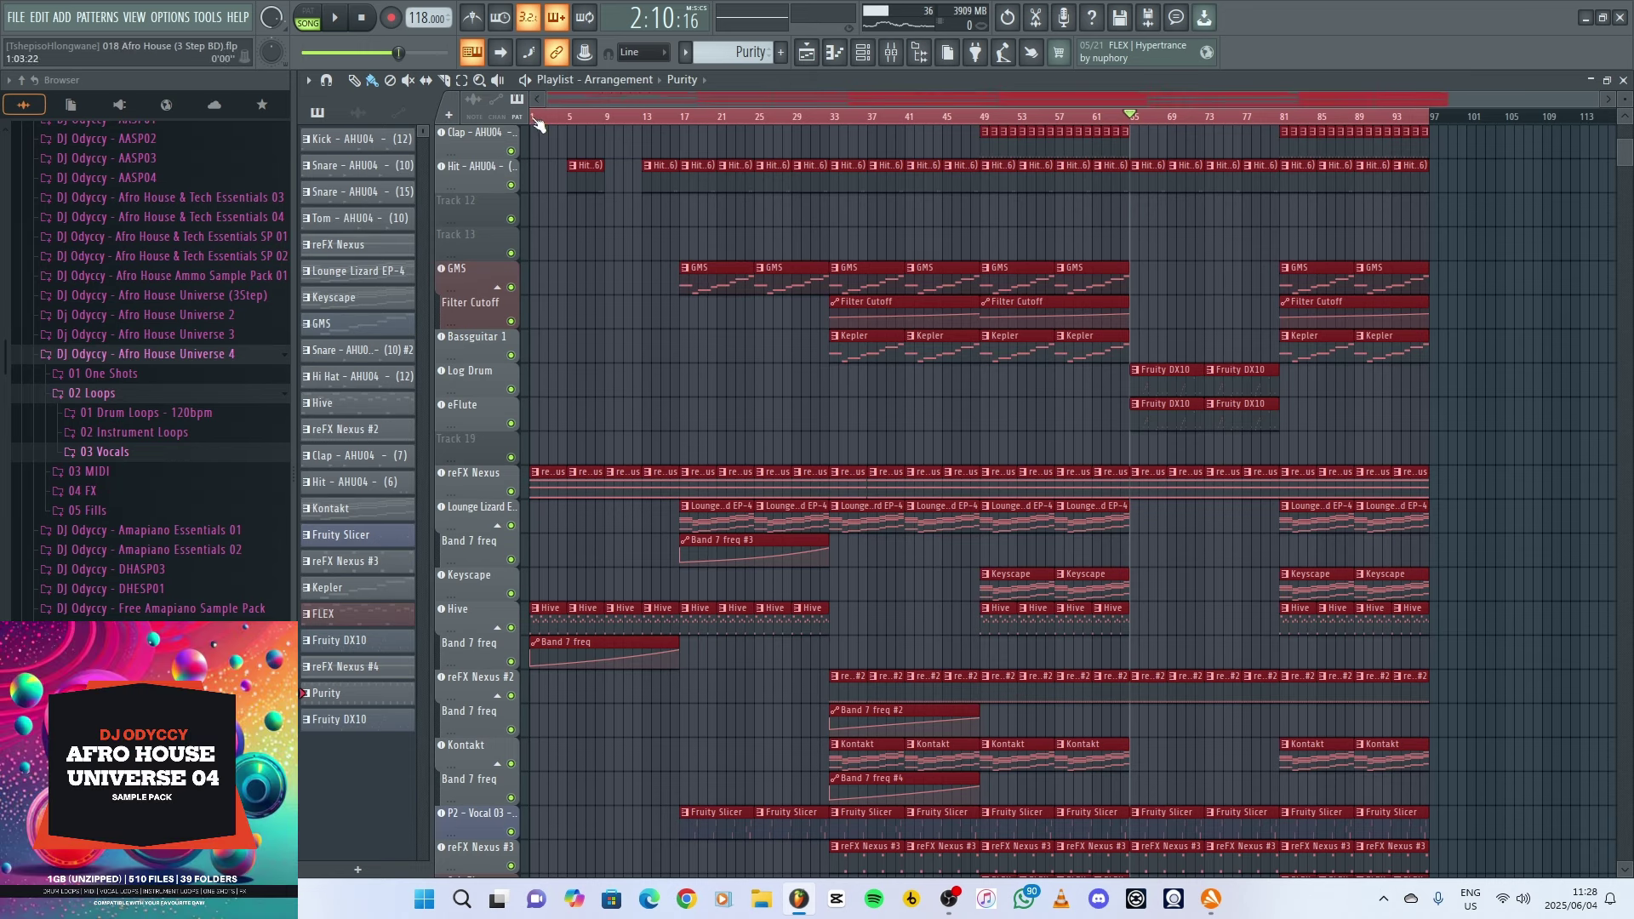
key("space")
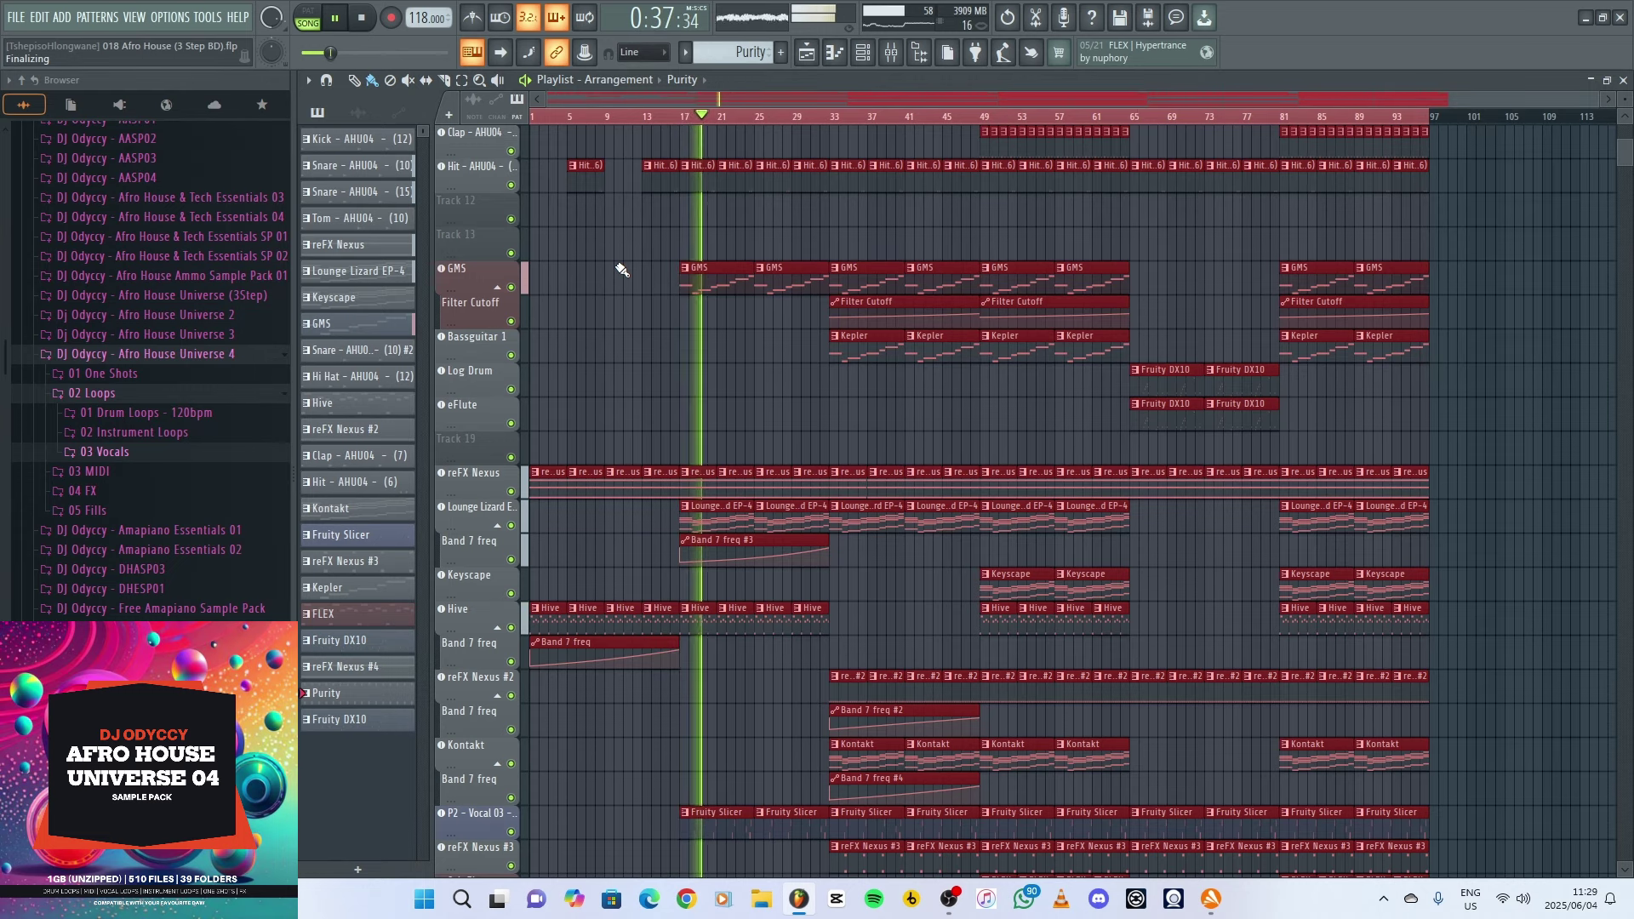
left_click(736, 387)
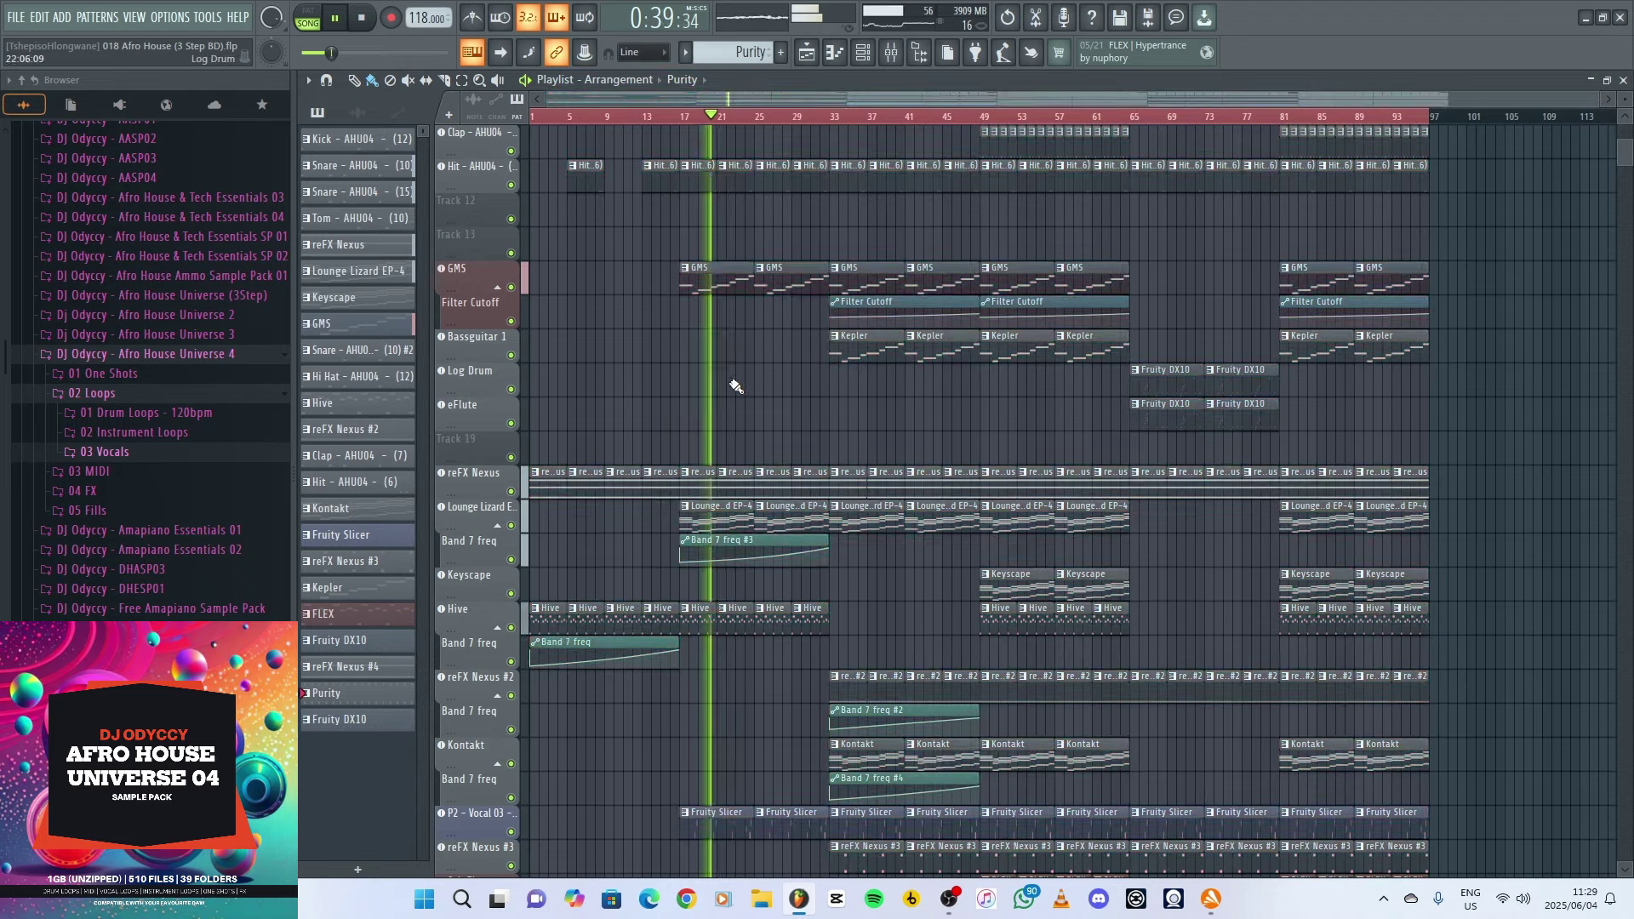
scroll(737, 388, "up", 5)
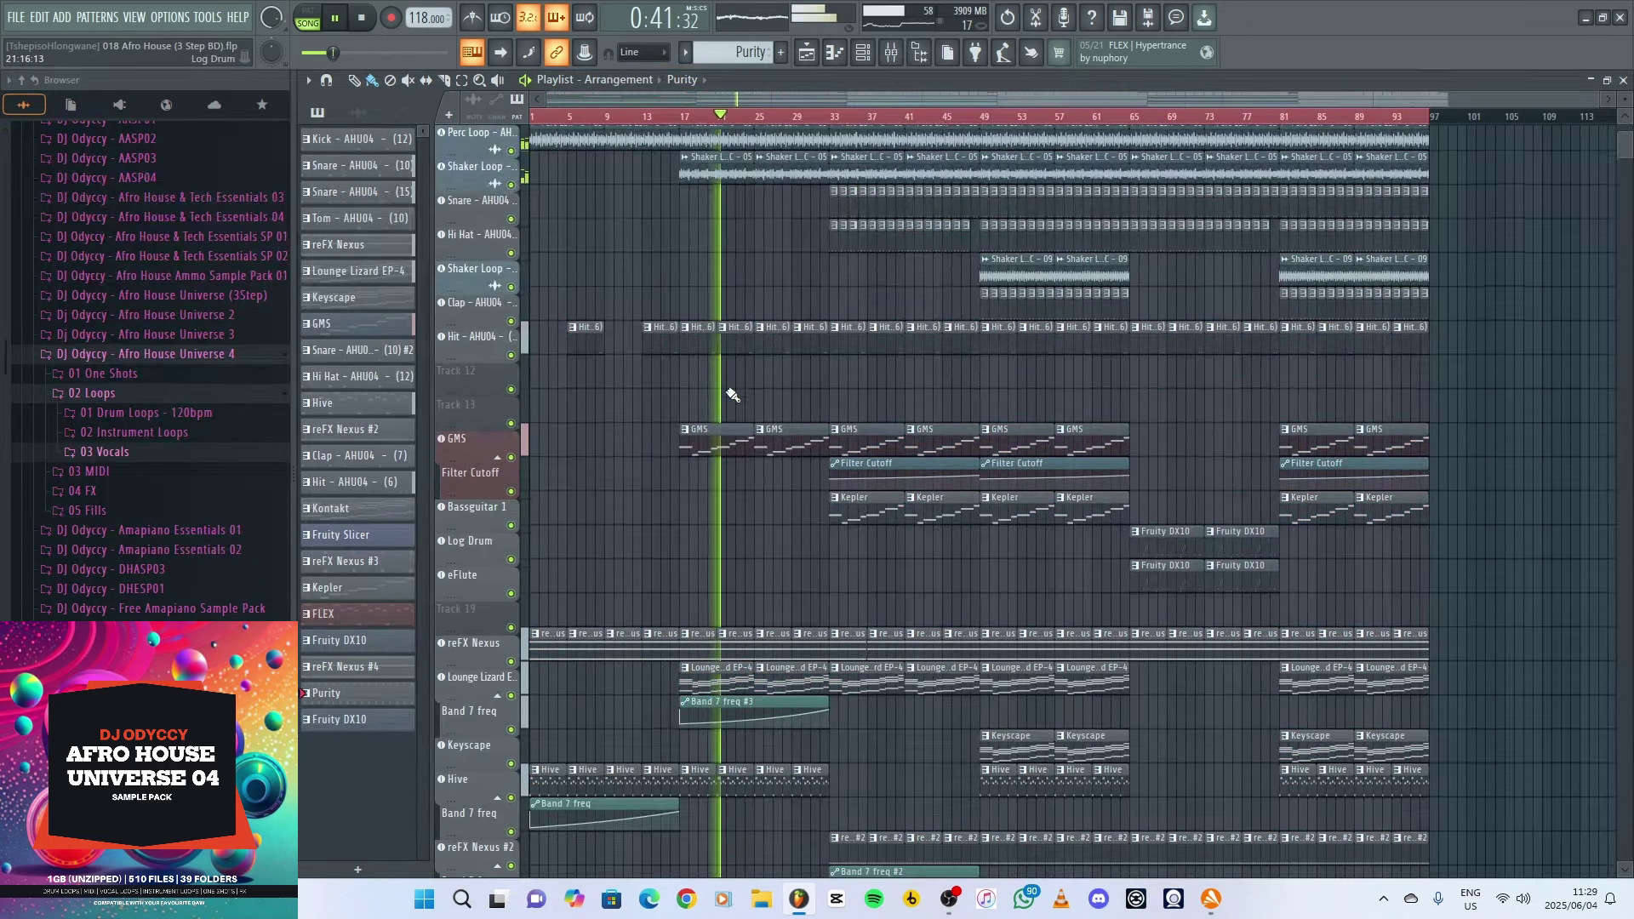
scroll(732, 394, "down", 10)
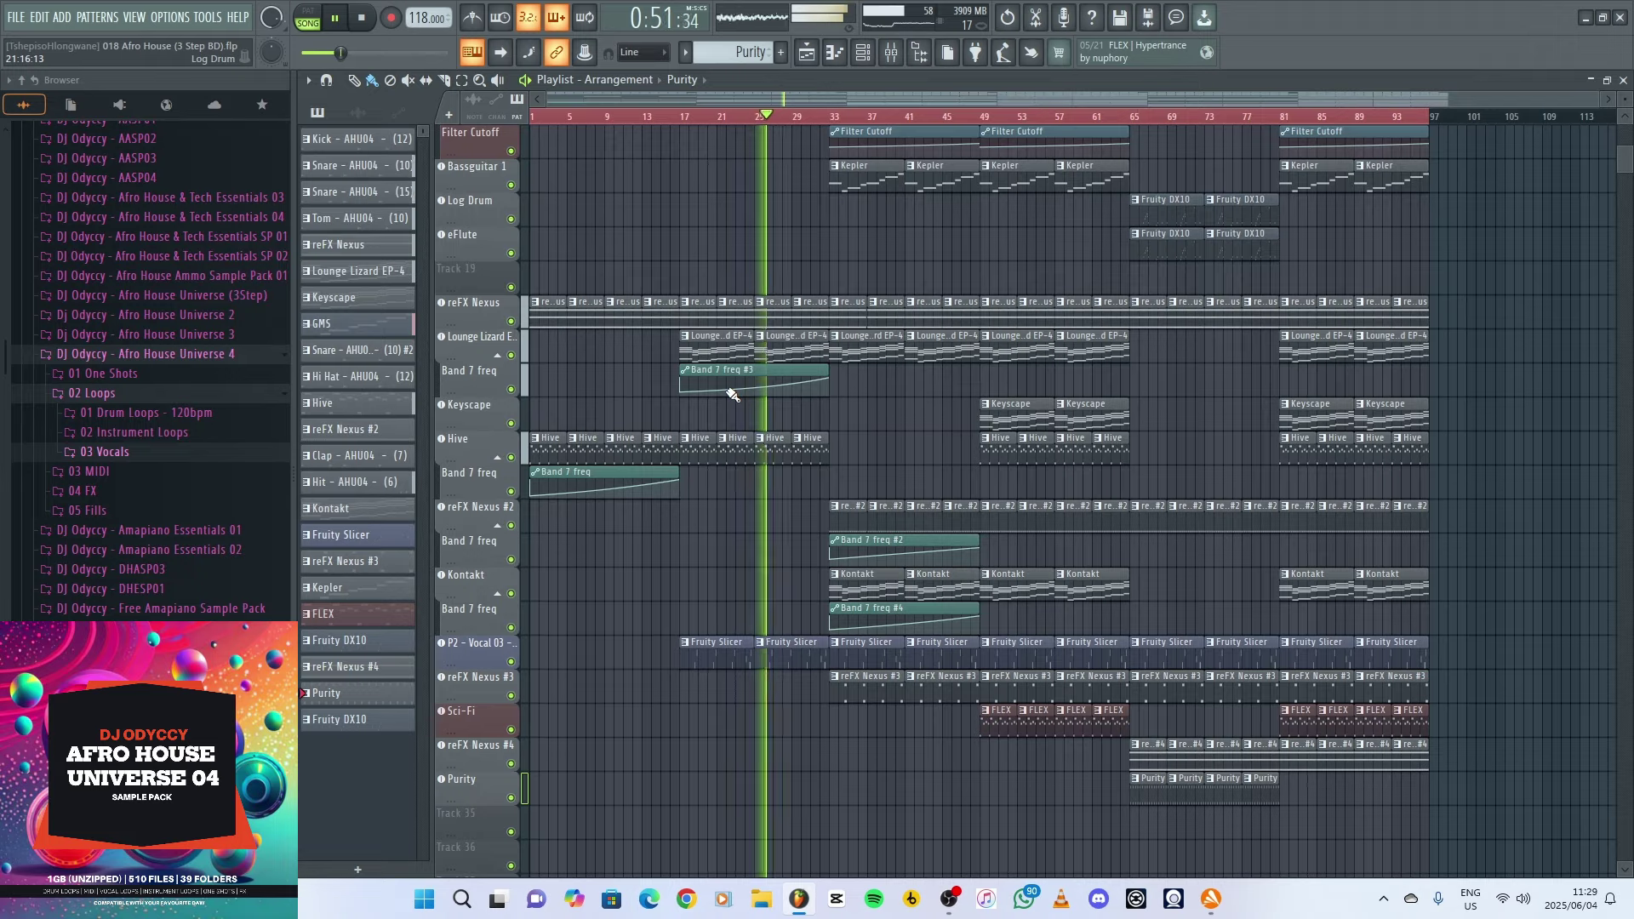
scroll(1124, 358, "up", 5)
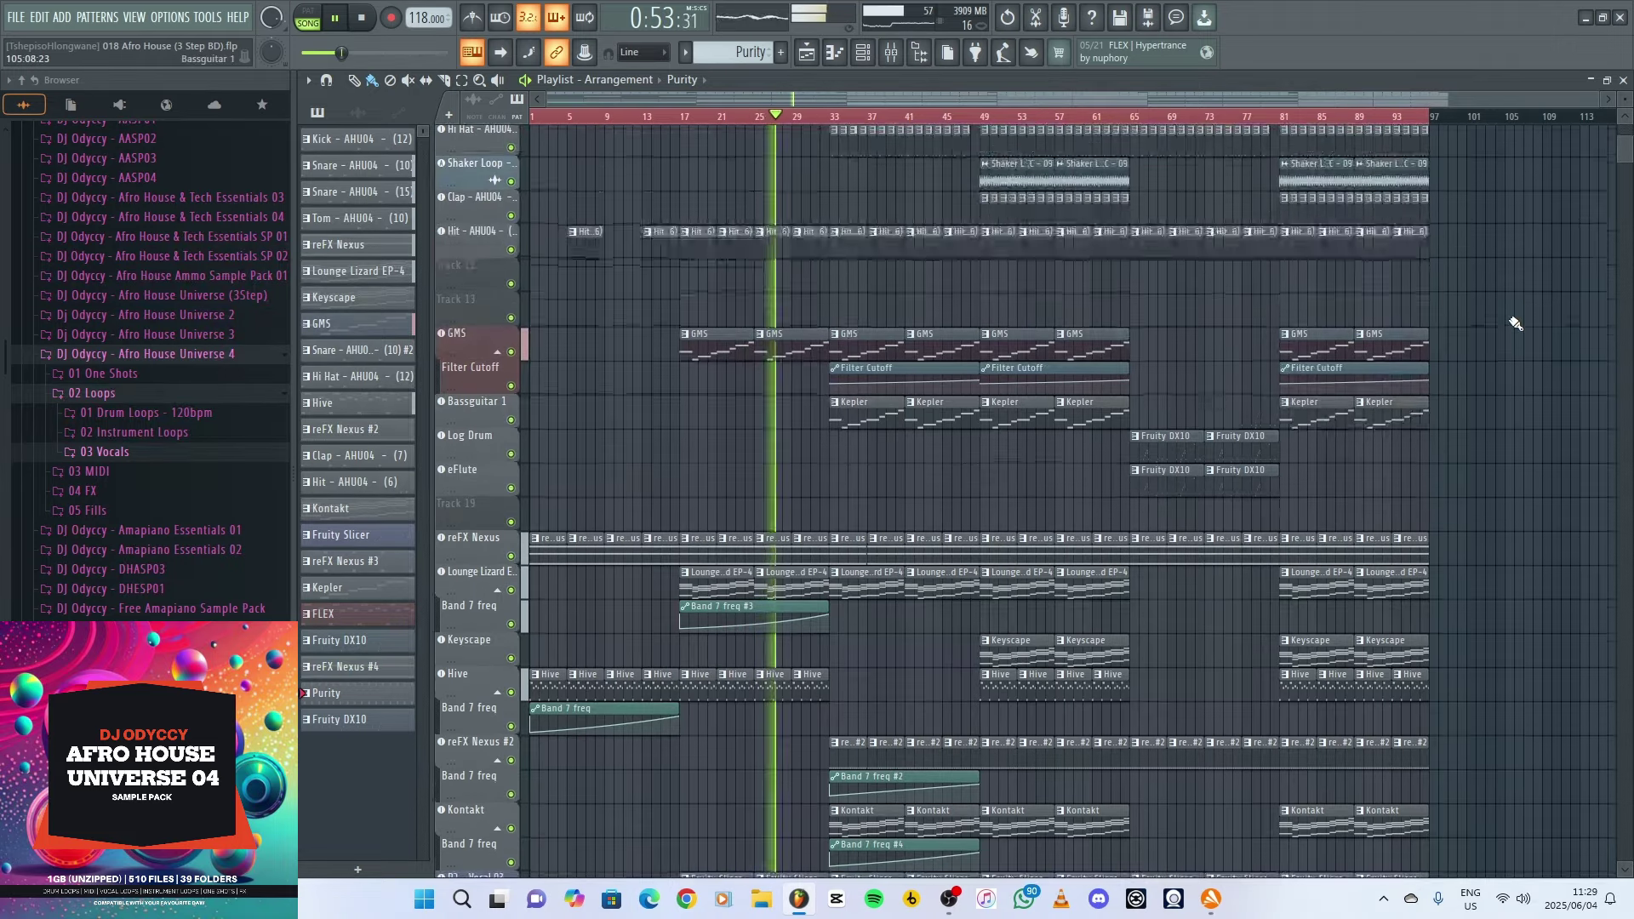
scroll(1515, 323, "up", 5)
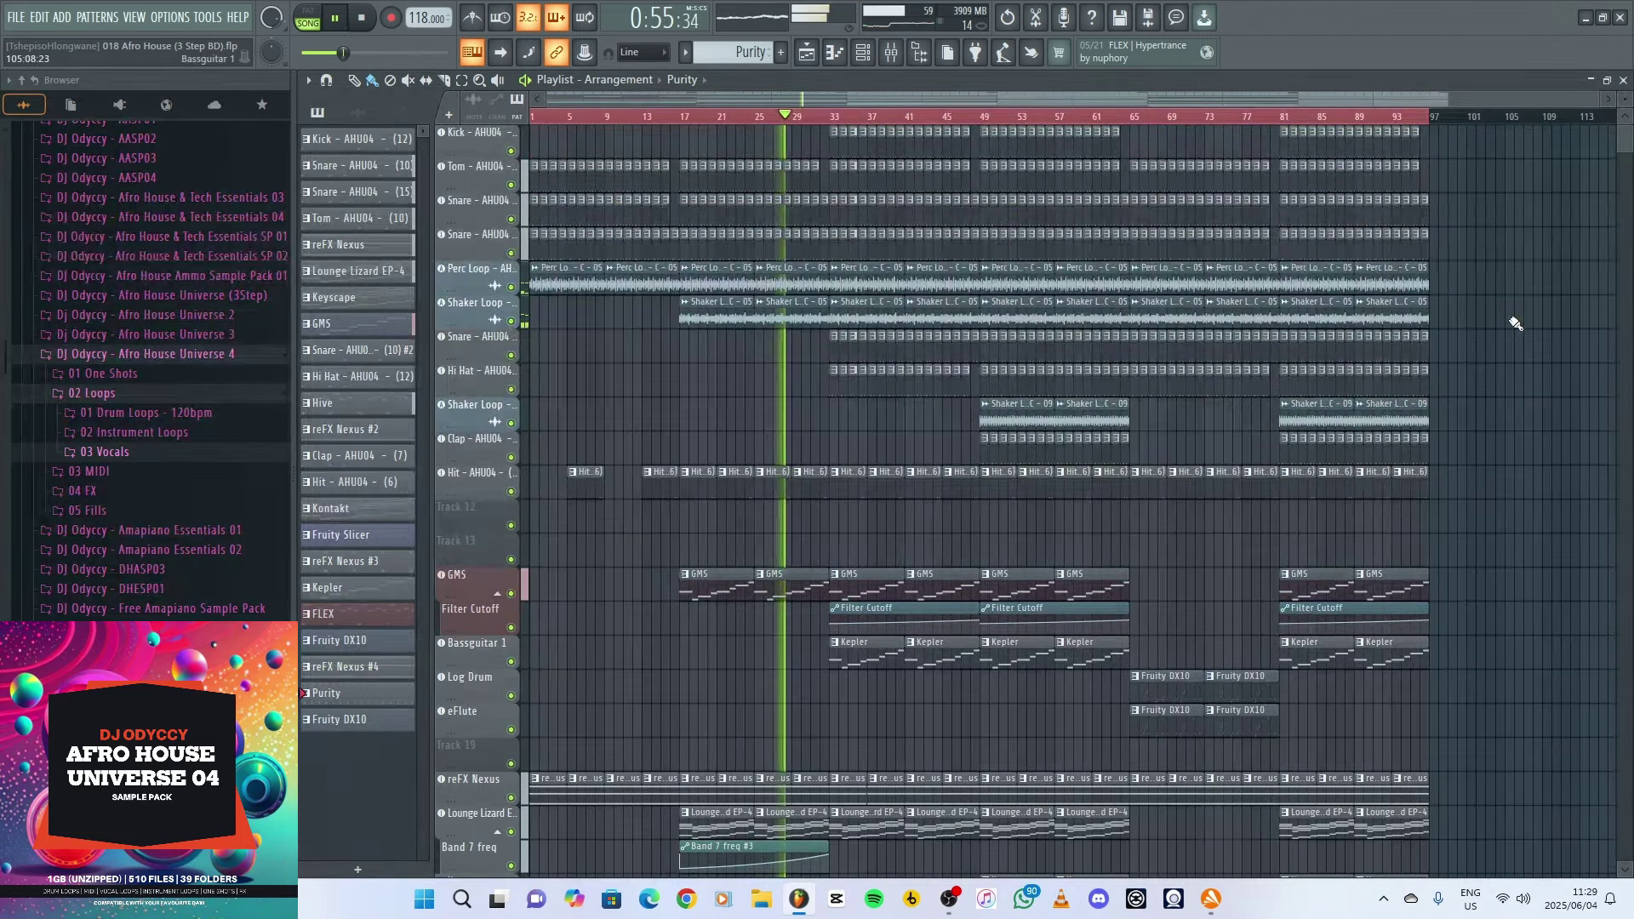